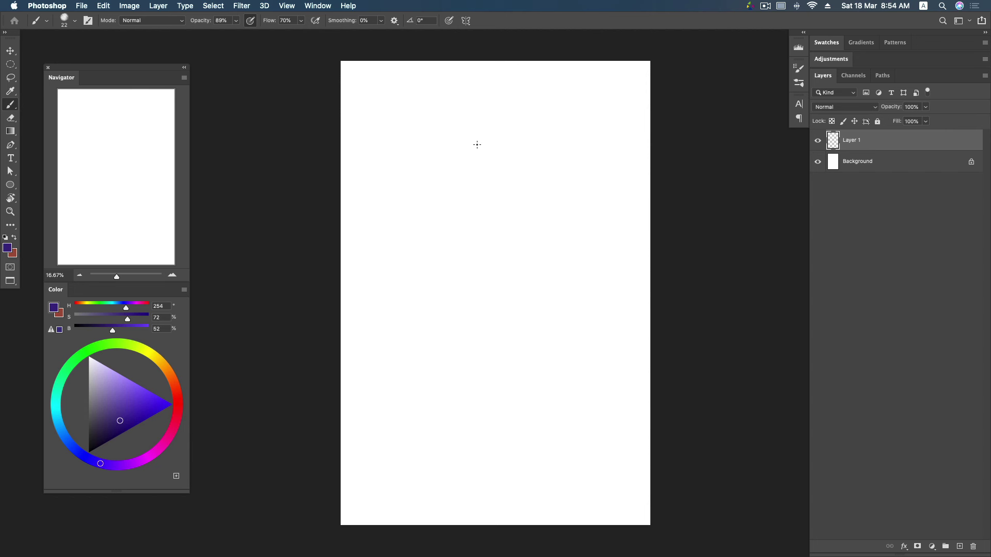
# - Sketch purple guide lines, the head circle, neck, shoulders and hair strokes
pyautogui.moveTo(453, 146); pyautogui.dragTo(458, 201)
pyautogui.moveTo(471, 119); pyautogui.dragTo(443, 175)
pyautogui.moveTo(469, 129); pyautogui.dragTo(466, 209)
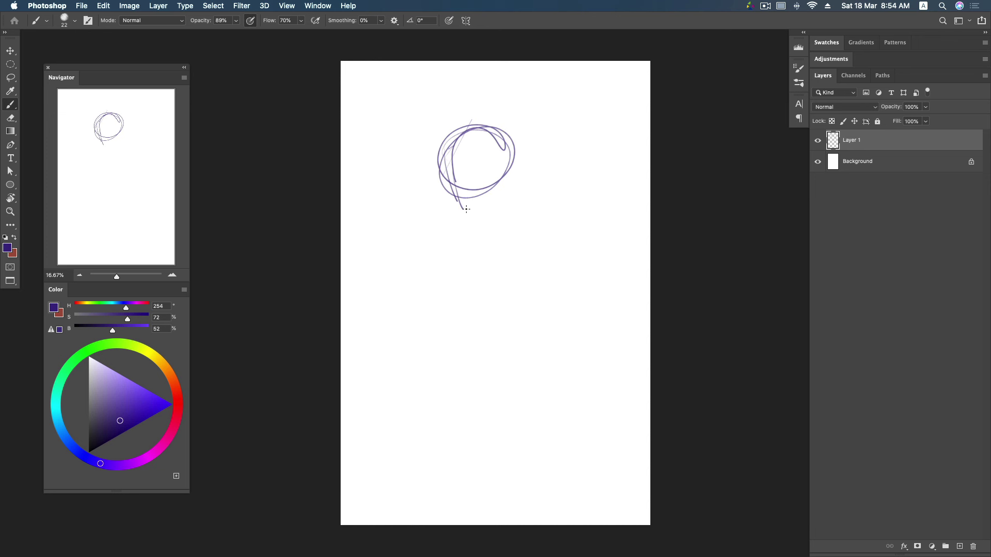
pyautogui.moveTo(498, 181); pyautogui.dragTo(476, 213)
pyautogui.moveTo(500, 177)
pyautogui.mouseDown()
pyautogui.moveTo(502, 216)
pyautogui.moveTo(469, 230)
pyautogui.moveTo(488, 278)
pyautogui.mouseUp()
pyautogui.moveTo(456, 236)
pyautogui.mouseDown()
pyautogui.moveTo(462, 296)
pyautogui.moveTo(516, 231)
pyautogui.moveTo(483, 325)
pyautogui.mouseUp()
pyautogui.moveTo(458, 143); pyautogui.dragTo(488, 188)
pyautogui.moveTo(477, 126)
pyautogui.mouseDown()
pyautogui.moveTo(463, 142)
pyautogui.moveTo(462, 206)
pyautogui.moveTo(514, 223)
pyautogui.mouseUp()
# - Sketch the torso diagonals, hip curve and the kneeling legs
pyautogui.moveTo(467, 305)
pyautogui.mouseDown()
pyautogui.moveTo(500, 261)
pyautogui.moveTo(495, 284)
pyautogui.mouseUp()
pyautogui.moveTo(494, 287); pyautogui.dragTo(530, 339)
pyautogui.moveTo(468, 331)
pyautogui.mouseDown()
pyautogui.moveTo(484, 364)
pyautogui.moveTo(508, 326)
pyautogui.moveTo(529, 338)
pyautogui.mouseUp()
pyautogui.moveTo(529, 337); pyautogui.dragTo(508, 464)
pyautogui.moveTo(484, 367)
pyautogui.mouseDown()
pyautogui.moveTo(466, 448)
pyautogui.moveTo(509, 346)
pyautogui.moveTo(530, 377)
pyautogui.moveTo(505, 414)
pyautogui.mouseUp()
pyautogui.moveTo(527, 367); pyautogui.dragTo(496, 456)
pyautogui.moveTo(470, 387); pyautogui.dragTo(526, 376)
pyautogui.moveTo(454, 424); pyautogui.dragTo(518, 382)
pyautogui.moveTo(513, 423); pyautogui.dragTo(456, 471)
pyautogui.moveTo(466, 384); pyautogui.dragTo(453, 485)
pyautogui.moveTo(463, 452); pyautogui.dragTo(463, 486)
# - Rough in the shin, foot, extended leg, and box shapes around the thigh and lower legs
pyautogui.moveTo(490, 447)
pyautogui.mouseDown()
pyautogui.moveTo(468, 487)
pyautogui.moveTo(487, 504)
pyautogui.moveTo(508, 448)
pyautogui.mouseUp()
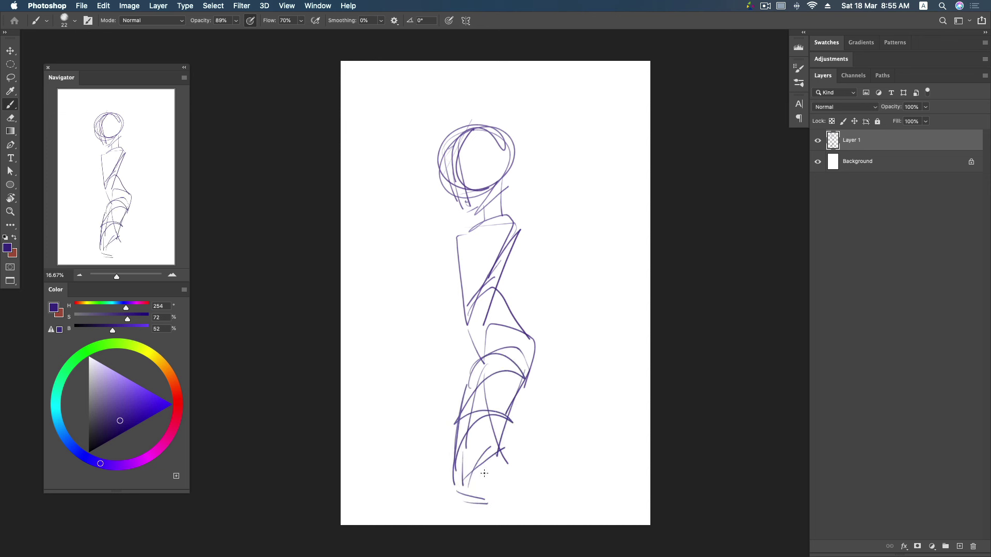
pyautogui.moveTo(480, 482); pyautogui.dragTo(500, 448)
pyautogui.moveTo(498, 454); pyautogui.dragTo(565, 429)
pyautogui.moveTo(497, 491); pyautogui.dragTo(544, 471)
pyautogui.moveTo(498, 447); pyautogui.dragTo(567, 430)
pyautogui.moveTo(514, 477)
pyautogui.mouseDown()
pyautogui.moveTo(610, 437)
pyautogui.moveTo(620, 472)
pyautogui.mouseUp()
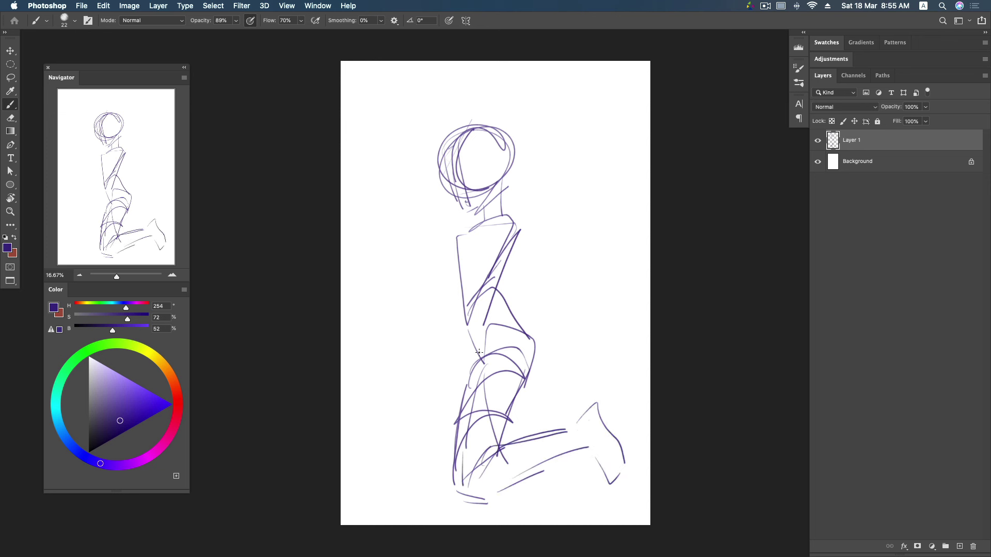
pyautogui.moveTo(474, 361); pyautogui.dragTo(406, 427)
pyautogui.moveTo(534, 343); pyautogui.dragTo(534, 390)
pyautogui.moveTo(483, 311)
pyautogui.mouseDown()
pyautogui.moveTo(476, 355)
pyautogui.moveTo(540, 382)
pyautogui.moveTo(467, 429)
pyautogui.mouseUp()
pyautogui.moveTo(485, 377)
pyautogui.mouseDown()
pyautogui.moveTo(381, 439)
pyautogui.moveTo(406, 468)
pyautogui.moveTo(508, 428)
pyautogui.mouseUp()
pyautogui.moveTo(421, 475)
pyautogui.mouseDown()
pyautogui.moveTo(539, 408)
pyautogui.moveTo(532, 453)
pyautogui.mouseUp()
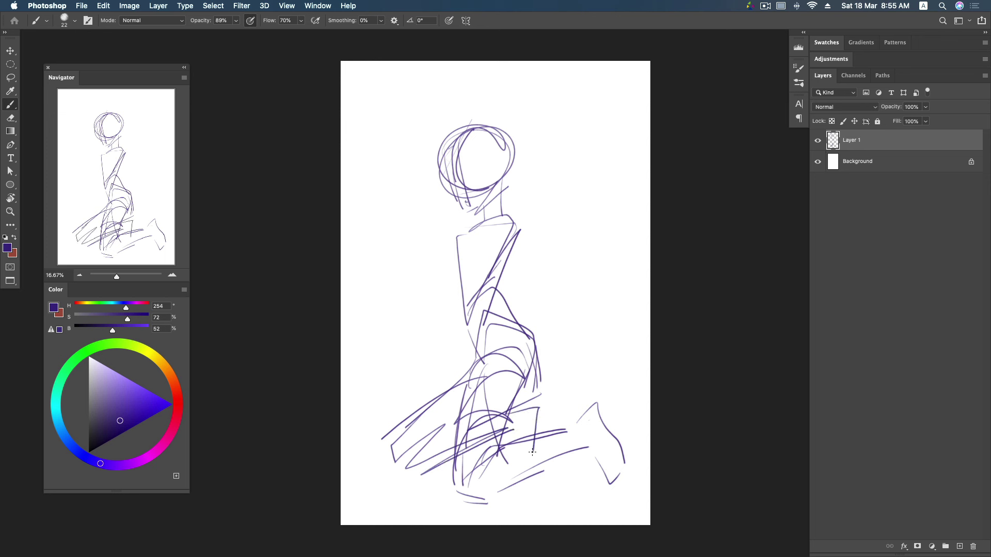
pyautogui.moveTo(471, 448)
pyautogui.mouseDown()
pyautogui.moveTo(531, 418)
pyautogui.moveTo(531, 458)
pyautogui.moveTo(421, 470)
pyautogui.mouseUp()
pyautogui.moveTo(392, 430); pyautogui.dragTo(421, 472)
# - Sketch the shoulder, raised arm, hand and the object held beside it
pyautogui.moveTo(502, 211)
pyautogui.mouseDown()
pyautogui.moveTo(520, 228)
pyautogui.moveTo(421, 310)
pyautogui.mouseUp()
pyautogui.moveTo(495, 220); pyautogui.dragTo(446, 274)
pyautogui.moveTo(508, 233); pyautogui.dragTo(451, 294)
pyautogui.moveTo(446, 260)
pyautogui.mouseDown()
pyautogui.moveTo(451, 308)
pyautogui.moveTo(442, 277)
pyautogui.mouseUp()
pyautogui.moveTo(433, 231); pyautogui.dragTo(436, 297)
pyautogui.moveTo(439, 223)
pyautogui.mouseDown()
pyautogui.moveTo(447, 228)
pyautogui.moveTo(443, 213)
pyautogui.moveTo(417, 209)
pyautogui.moveTo(431, 220)
pyautogui.mouseUp()
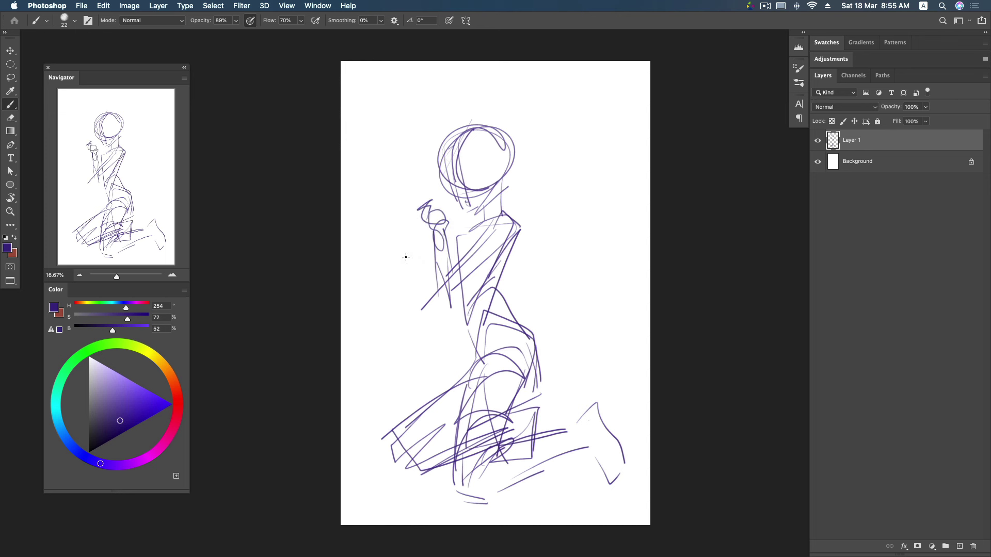
pyautogui.moveTo(477, 226); pyautogui.dragTo(430, 272)
pyautogui.moveTo(424, 227)
pyautogui.mouseDown()
pyautogui.moveTo(410, 249)
pyautogui.moveTo(430, 209)
pyautogui.mouseUp()
pyautogui.moveTo(415, 252); pyautogui.dragTo(428, 237)
pyautogui.moveTo(429, 242); pyautogui.dragTo(427, 297)
pyautogui.moveTo(469, 230); pyautogui.dragTo(445, 310)
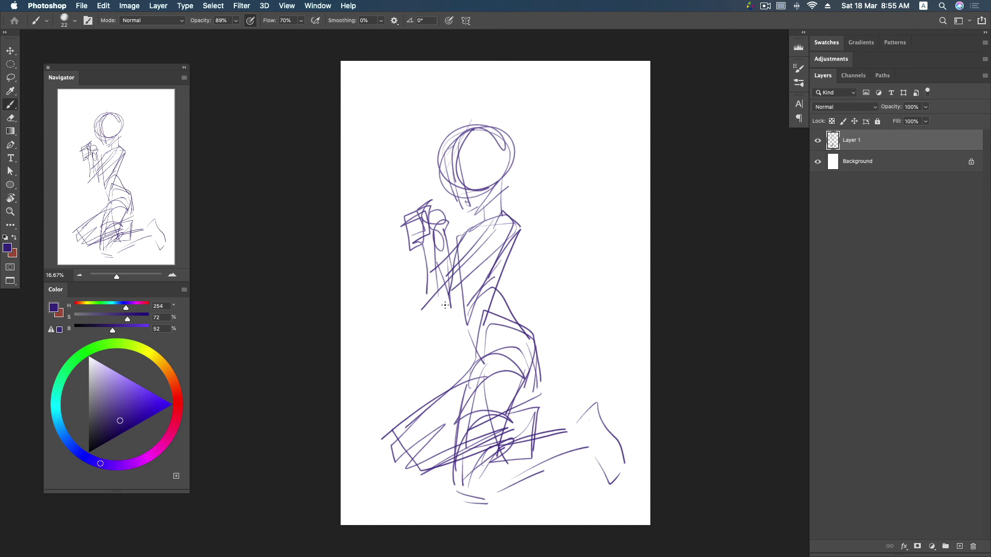
pyautogui.moveTo(420, 264); pyautogui.dragTo(447, 320)
# - Draw the long diagonal sword with its hilt and the hand gripping it
pyautogui.moveTo(416, 230); pyautogui.dragTo(363, 256)
pyautogui.moveTo(548, 171); pyautogui.dragTo(418, 231)
pyautogui.moveTo(373, 265); pyautogui.dragTo(552, 171)
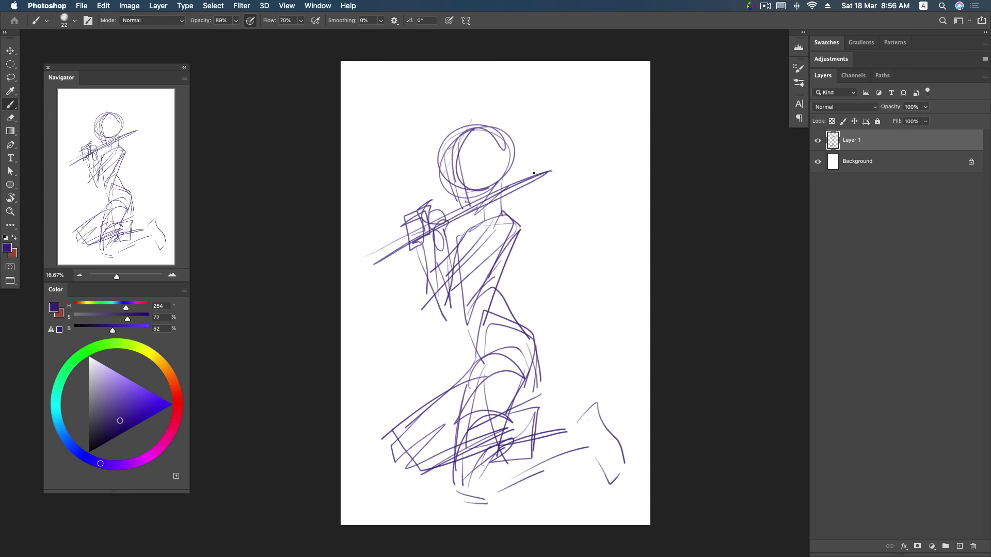
pyautogui.moveTo(403, 241)
pyautogui.mouseDown()
pyautogui.moveTo(521, 102)
pyautogui.moveTo(458, 185)
pyautogui.mouseUp()
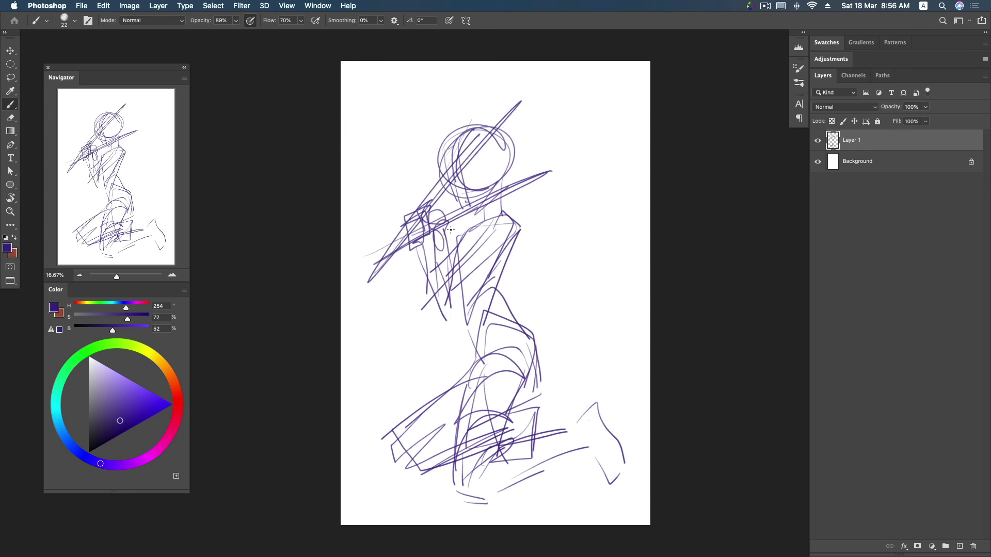
pyautogui.moveTo(466, 222); pyautogui.dragTo(428, 248)
pyautogui.moveTo(418, 184)
pyautogui.mouseDown()
pyautogui.moveTo(448, 264)
pyautogui.moveTo(459, 258)
pyautogui.mouseUp()
pyautogui.moveTo(457, 223)
pyautogui.mouseDown()
pyautogui.moveTo(480, 258)
pyautogui.moveTo(423, 271)
pyautogui.mouseUp()
pyautogui.moveTo(413, 175)
pyautogui.mouseDown()
pyautogui.moveTo(407, 220)
pyautogui.moveTo(400, 204)
pyautogui.mouseUp()
pyautogui.moveTo(390, 181); pyautogui.dragTo(413, 170)
pyautogui.moveTo(434, 268)
pyautogui.mouseDown()
pyautogui.moveTo(411, 165)
pyautogui.moveTo(451, 262)
pyautogui.moveTo(408, 285)
pyautogui.mouseUp()
# - Add diagonal strokes across the arm and chest, plus a large ellipse at the page top
pyautogui.moveTo(392, 209)
pyautogui.mouseDown()
pyautogui.moveTo(405, 279)
pyautogui.moveTo(418, 274)
pyautogui.mouseUp()
pyautogui.moveTo(457, 240); pyautogui.dragTo(397, 270)
pyautogui.moveTo(503, 220)
pyautogui.mouseDown()
pyautogui.moveTo(439, 268)
pyautogui.moveTo(449, 264)
pyautogui.moveTo(412, 181)
pyautogui.moveTo(381, 237)
pyautogui.mouseUp()
pyautogui.moveTo(487, 85); pyautogui.dragTo(369, 256)
pyautogui.moveTo(472, 119)
pyautogui.mouseDown()
pyautogui.moveTo(494, 87)
pyautogui.moveTo(503, 110)
pyautogui.mouseUp()
pyautogui.moveTo(531, 62); pyautogui.dragTo(562, 130)
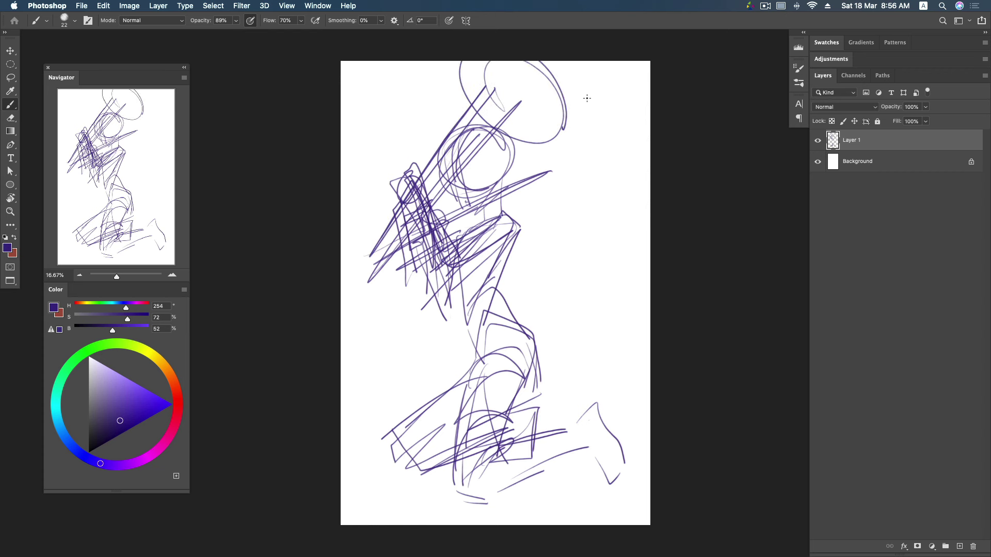
# - Scale the gesture sketch layer down to about 91% and zoom out
pyautogui.hotkey('ctrl', 't')
pyautogui.moveTo(630, 62); pyautogui.dragTo(601, 106)
pyautogui.moveTo(535, 167)
pyautogui.mouseDown()
pyautogui.moveTo(560, 144)
pyautogui.moveTo(536, 140)
pyautogui.moveTo(552, 116)
pyautogui.mouseUp()
pyautogui.press('Return')
pyautogui.press('z')
# - Try an 8.5° rotation of the sketch, leaving it upright
pyautogui.press('b')
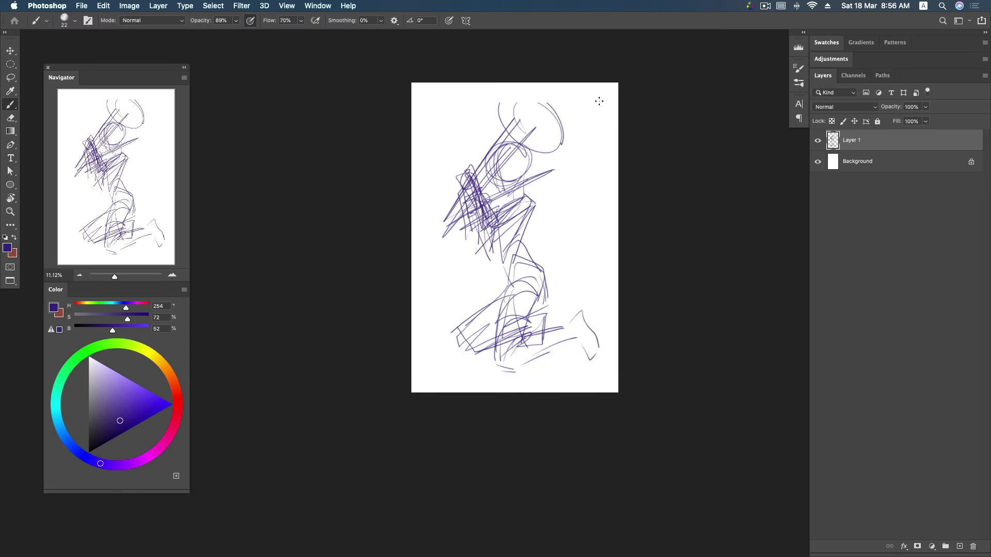
pyautogui.hotkey('ctrl', 't')
pyautogui.moveTo(603, 98)
pyautogui.mouseDown()
pyautogui.moveTo(628, 116)
pyautogui.moveTo(622, 110)
pyautogui.mouseUp()
pyautogui.press('Return')
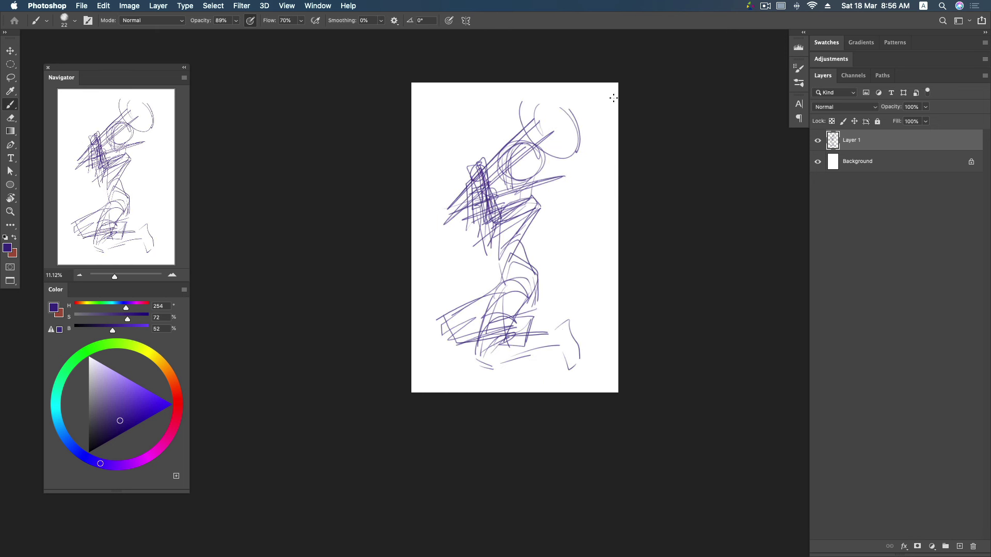
# - Add long sweeping purple strokes through the figure, lower body, foot and ground line
pyautogui.moveTo(531, 117)
pyautogui.mouseDown()
pyautogui.moveTo(447, 367)
pyautogui.moveTo(560, 100)
pyautogui.mouseUp()
pyautogui.moveTo(557, 103); pyautogui.dragTo(456, 364)
pyautogui.moveTo(526, 150); pyautogui.dragTo(488, 200)
pyautogui.moveTo(569, 108)
pyautogui.mouseDown()
pyautogui.moveTo(496, 174)
pyautogui.moveTo(598, 98)
pyautogui.mouseUp()
pyautogui.moveTo(527, 195); pyautogui.dragTo(487, 297)
pyautogui.moveTo(510, 211); pyautogui.dragTo(488, 306)
pyautogui.moveTo(511, 243)
pyautogui.mouseDown()
pyautogui.moveTo(537, 268)
pyautogui.moveTo(498, 347)
pyautogui.mouseUp()
pyautogui.moveTo(495, 279)
pyautogui.mouseDown()
pyautogui.moveTo(449, 338)
pyautogui.moveTo(511, 303)
pyautogui.mouseUp()
pyautogui.moveTo(471, 364)
pyautogui.mouseDown()
pyautogui.moveTo(548, 333)
pyautogui.moveTo(508, 361)
pyautogui.mouseUp()
pyautogui.moveTo(558, 342)
pyautogui.mouseDown()
pyautogui.moveTo(579, 369)
pyautogui.moveTo(446, 383)
pyautogui.mouseUp()
pyautogui.moveTo(511, 366); pyautogui.dragTo(467, 377)
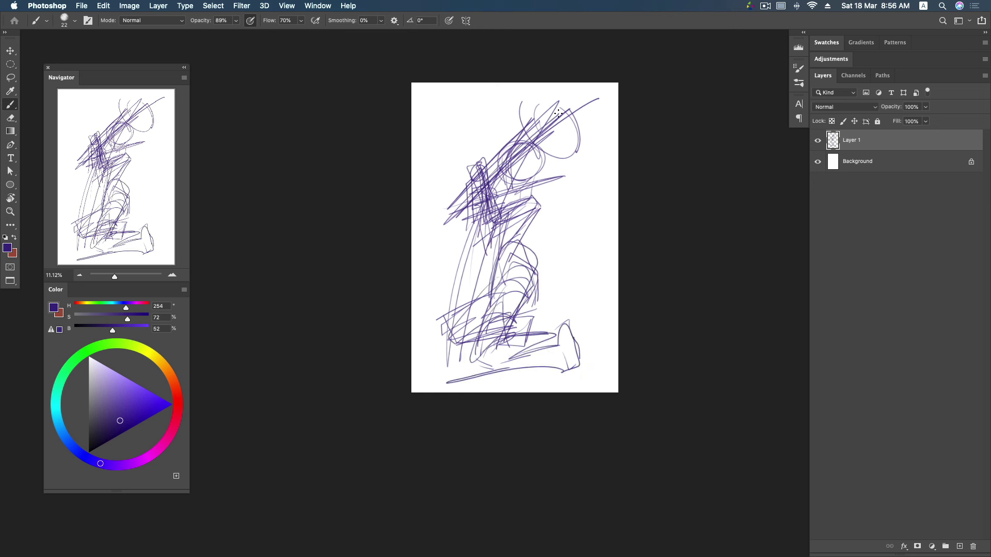
# - Shift the sketch slightly on the page, then redraw the head circle and neck
pyautogui.press('v')
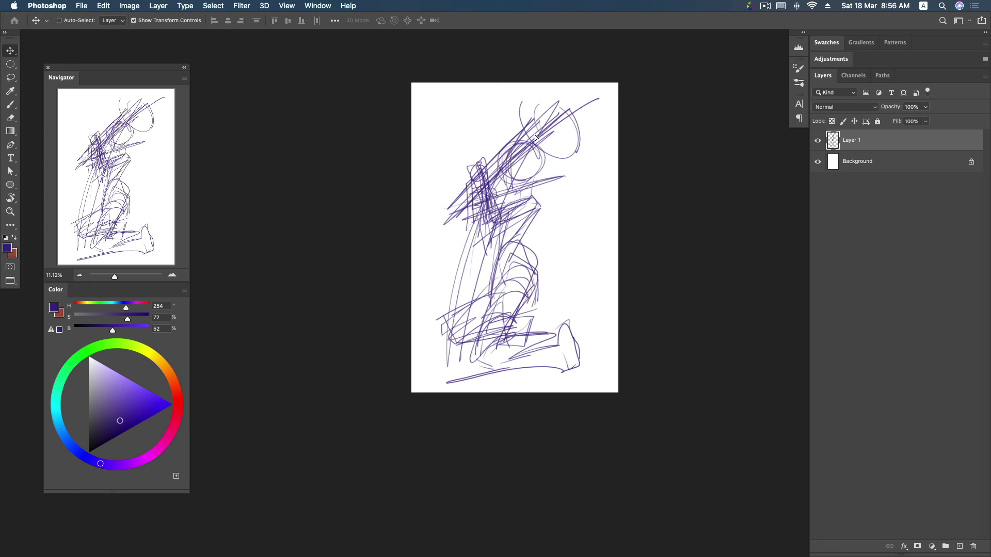
pyautogui.moveTo(551, 112); pyautogui.dragTo(541, 149)
pyautogui.press('b')
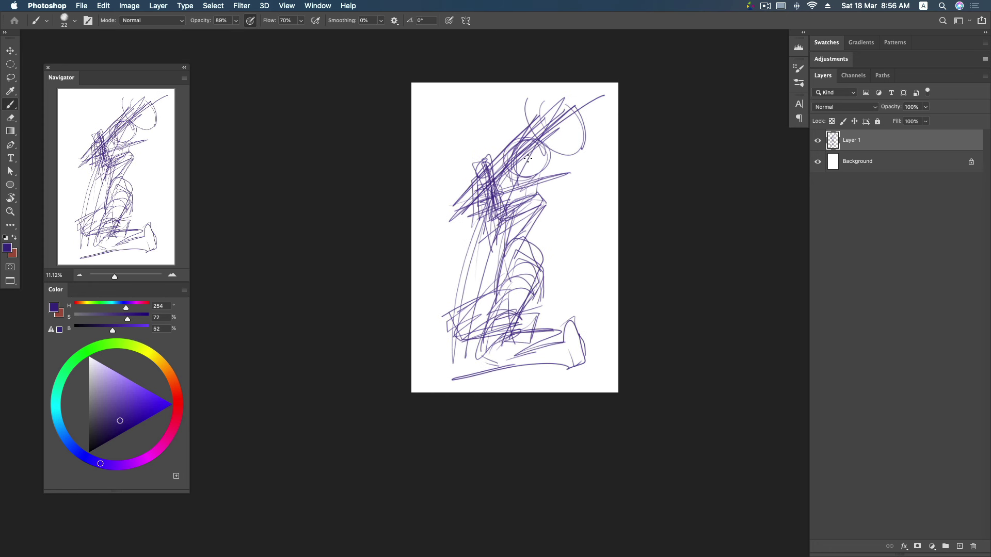
pyautogui.moveTo(527, 168); pyautogui.dragTo(541, 150)
pyautogui.moveTo(518, 169); pyautogui.dragTo(513, 194)
# - Add Layer 2, fade Layer 1 to 37% opacity, and start a darker head stroke
pyautogui.click(959, 546)
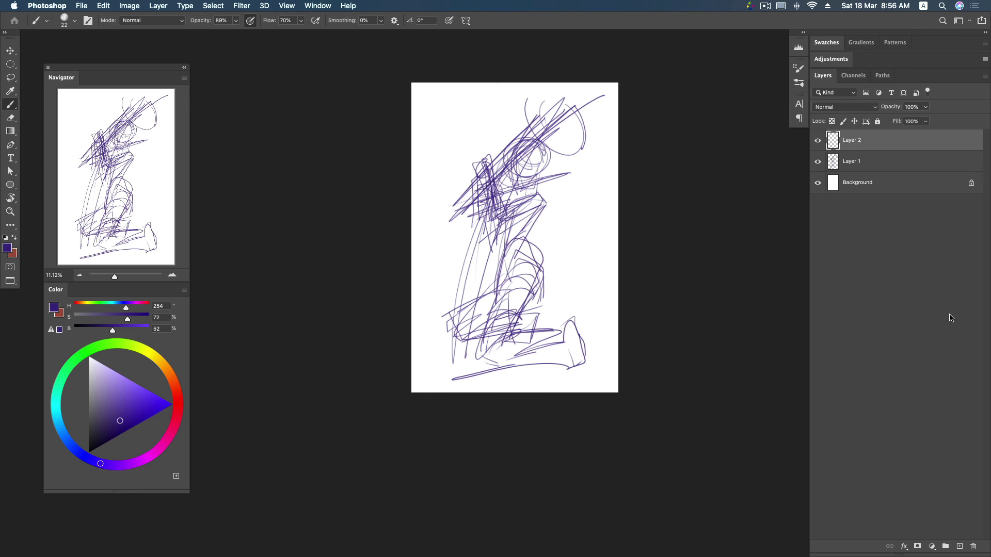
pyautogui.click(893, 160)
pyautogui.click(926, 107)
pyautogui.moveTo(923, 124); pyautogui.dragTo(896, 124)
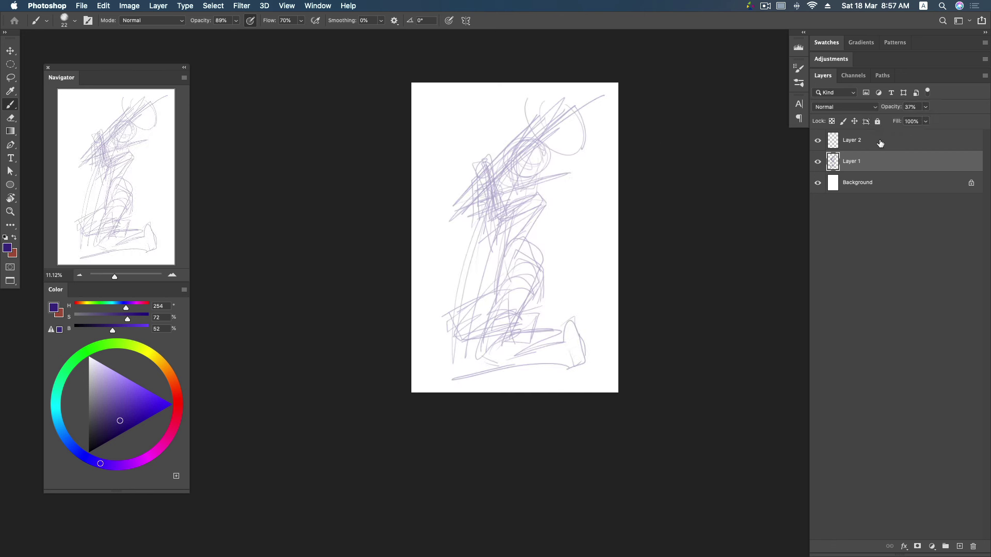
pyautogui.click(857, 140)
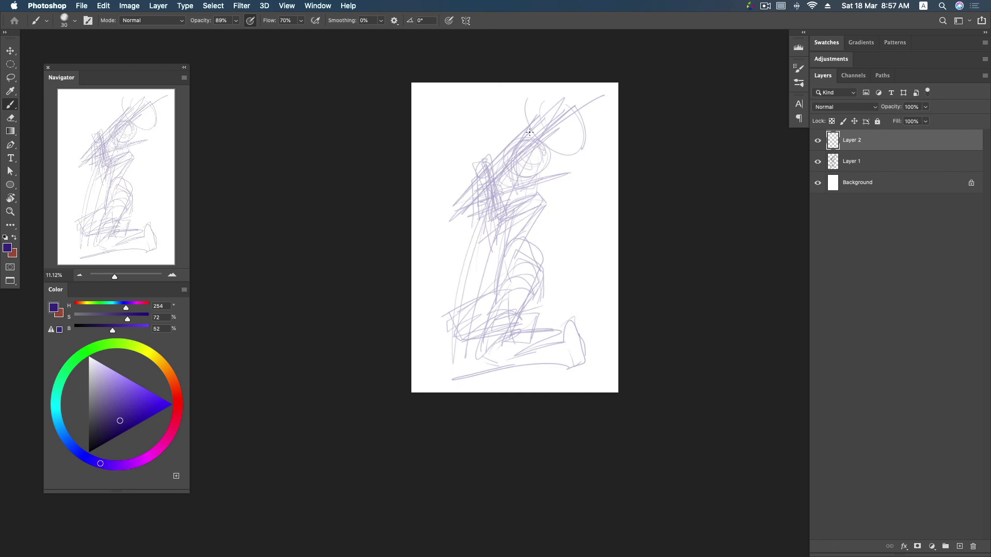
pyautogui.moveTo(508, 153)
pyautogui.mouseDown()
pyautogui.moveTo(523, 138)
pyautogui.moveTo(536, 146)
pyautogui.moveTo(503, 166)
pyautogui.mouseUp()
# - Flip the canvas horizontally and outline the head, shoulders and fist with darker strokes
pyautogui.click(287, 6)
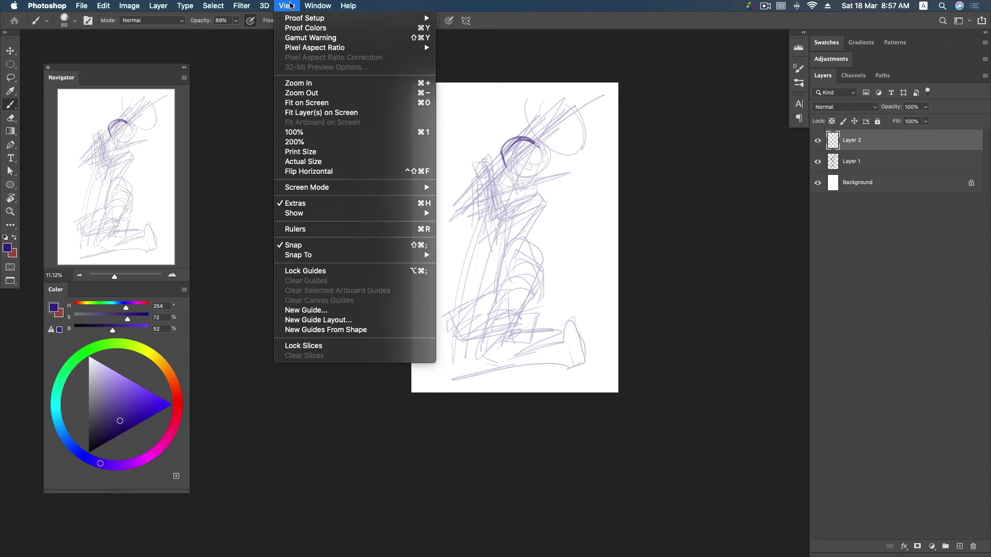
pyautogui.click(287, 5)
pyautogui.click(327, 171)
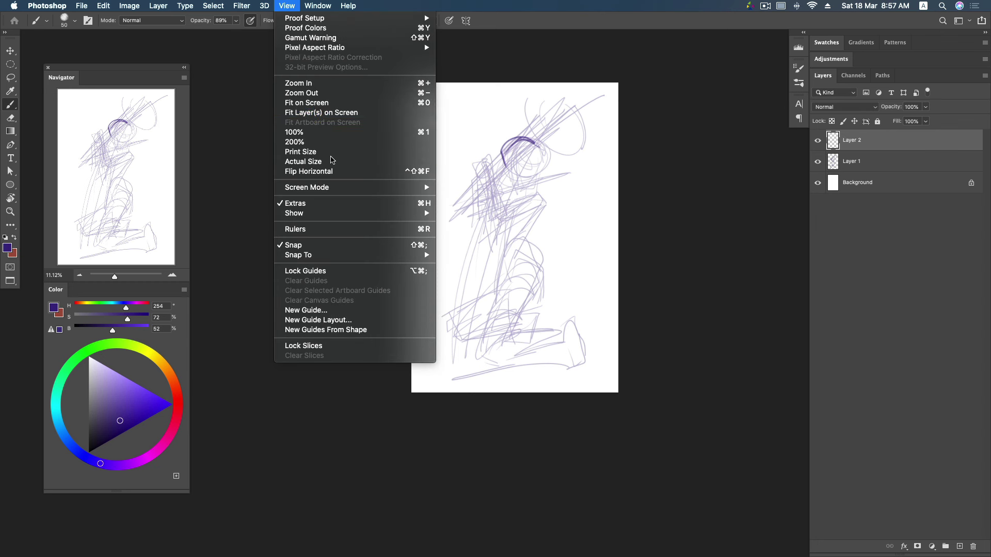
pyautogui.moveTo(514, 153); pyautogui.dragTo(506, 188)
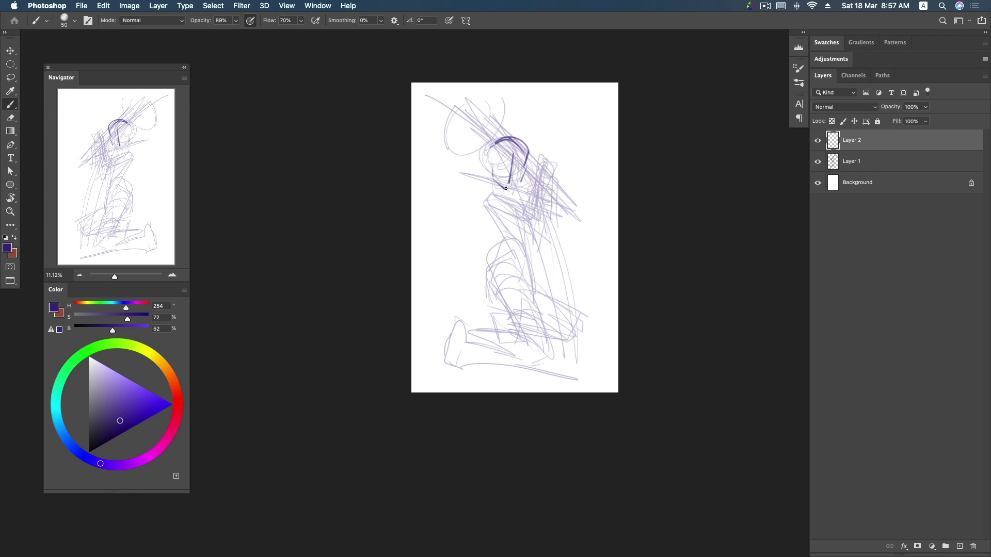
pyautogui.moveTo(531, 148)
pyautogui.mouseDown()
pyautogui.moveTo(522, 180)
pyautogui.moveTo(493, 140)
pyautogui.moveTo(489, 175)
pyautogui.moveTo(511, 195)
pyautogui.moveTo(500, 243)
pyautogui.mouseUp()
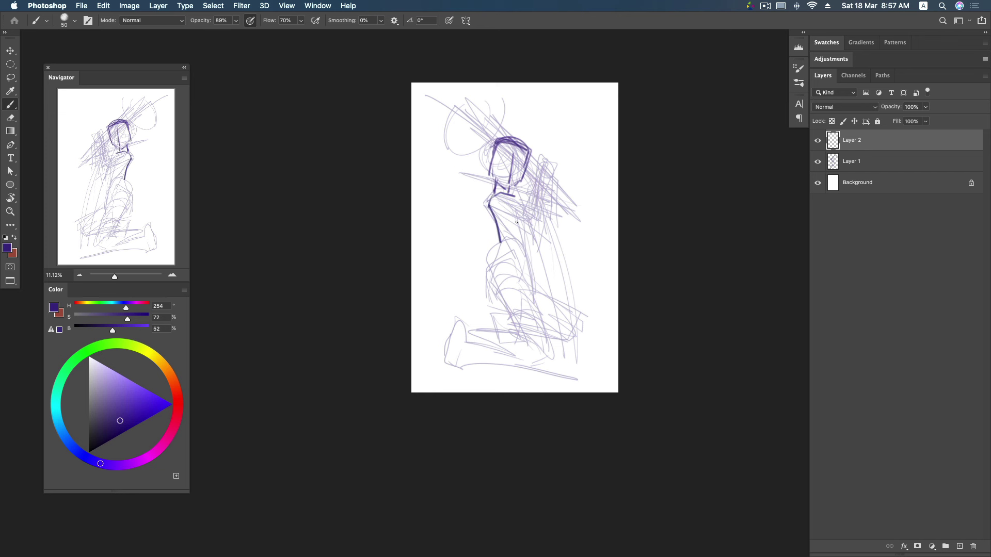
pyautogui.moveTo(504, 197); pyautogui.dragTo(537, 202)
pyautogui.moveTo(497, 206)
pyautogui.mouseDown()
pyautogui.moveTo(540, 214)
pyautogui.moveTo(547, 170)
pyautogui.mouseUp()
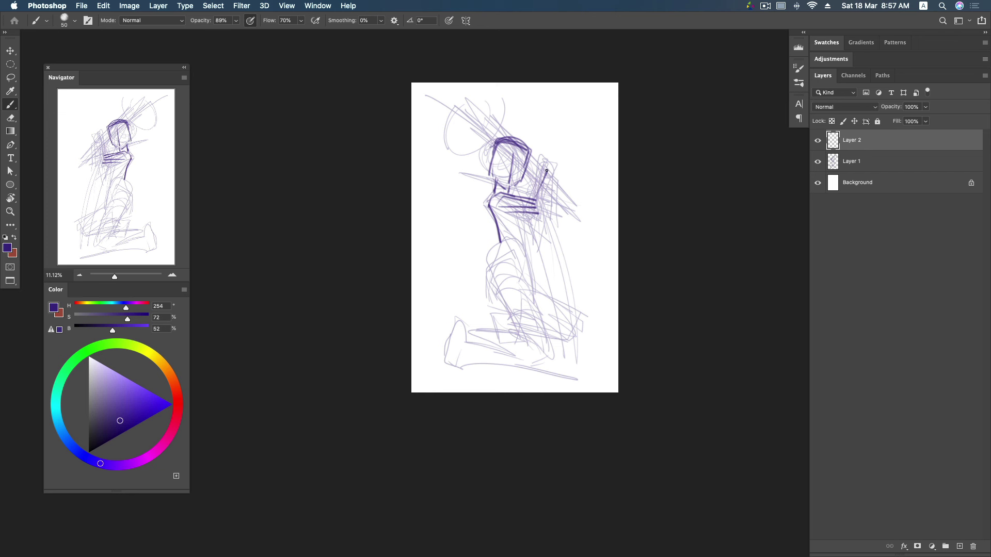
pyautogui.moveTo(556, 162)
pyautogui.mouseDown()
pyautogui.moveTo(545, 163)
pyautogui.moveTo(543, 221)
pyautogui.moveTo(559, 189)
pyautogui.moveTo(554, 160)
pyautogui.moveTo(557, 210)
pyautogui.mouseUp()
# - Strengthen the fist and shoulder diagonal and the line below the forearm
pyautogui.moveTo(537, 156); pyautogui.dragTo(570, 172)
pyautogui.moveTo(498, 138); pyautogui.dragTo(541, 162)
pyautogui.moveTo(483, 123); pyautogui.dragTo(583, 187)
pyautogui.moveTo(448, 155)
pyautogui.mouseDown()
pyautogui.moveTo(492, 85)
pyautogui.moveTo(457, 122)
pyautogui.mouseUp()
pyautogui.moveTo(525, 214)
pyautogui.mouseDown()
pyautogui.moveTo(523, 242)
pyautogui.moveTo(485, 283)
pyautogui.mouseUp()
# - Outline the thigh, knee, shin, calf and foot with firmer purple lines
pyautogui.moveTo(528, 251)
pyautogui.mouseDown()
pyautogui.moveTo(485, 280)
pyautogui.moveTo(516, 287)
pyautogui.mouseUp()
pyautogui.moveTo(497, 253)
pyautogui.mouseDown()
pyautogui.moveTo(485, 282)
pyautogui.moveTo(524, 280)
pyautogui.moveTo(527, 330)
pyautogui.mouseUp()
pyautogui.moveTo(486, 282)
pyautogui.mouseDown()
pyautogui.moveTo(504, 298)
pyautogui.moveTo(518, 278)
pyautogui.moveTo(542, 301)
pyautogui.moveTo(543, 341)
pyautogui.mouseUp()
pyautogui.moveTo(521, 276)
pyautogui.mouseDown()
pyautogui.moveTo(504, 299)
pyautogui.moveTo(560, 346)
pyautogui.mouseUp()
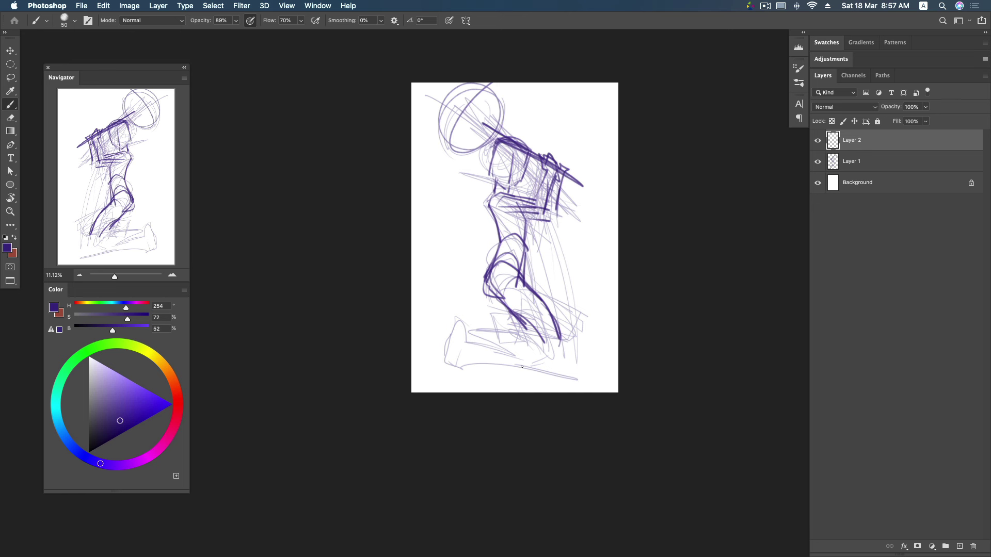
pyautogui.moveTo(489, 331)
pyautogui.mouseDown()
pyautogui.moveTo(524, 325)
pyautogui.moveTo(559, 341)
pyautogui.moveTo(540, 351)
pyautogui.mouseUp()
pyautogui.moveTo(542, 325)
pyautogui.mouseDown()
pyautogui.moveTo(483, 332)
pyautogui.moveTo(464, 321)
pyautogui.moveTo(454, 350)
pyautogui.moveTo(461, 358)
pyautogui.moveTo(491, 344)
pyautogui.mouseUp()
pyautogui.moveTo(485, 297)
pyautogui.mouseDown()
pyautogui.moveTo(551, 324)
pyautogui.moveTo(582, 318)
pyautogui.moveTo(564, 342)
pyautogui.mouseUp()
pyautogui.moveTo(541, 299)
pyautogui.mouseDown()
pyautogui.moveTo(549, 340)
pyautogui.moveTo(549, 332)
pyautogui.mouseUp()
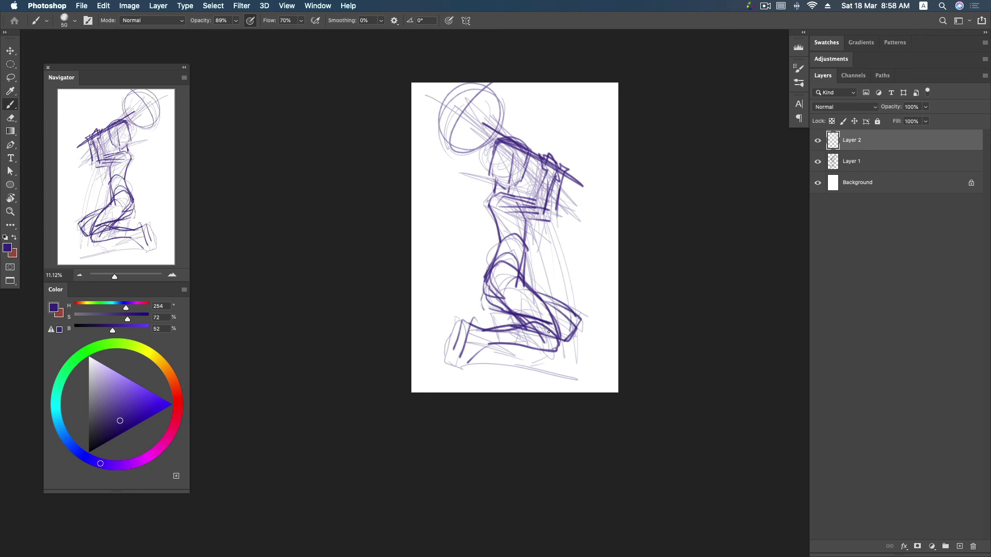
pyautogui.moveTo(480, 331)
pyautogui.mouseDown()
pyautogui.moveTo(570, 338)
pyautogui.moveTo(520, 342)
pyautogui.moveTo(519, 321)
pyautogui.moveTo(447, 362)
pyautogui.moveTo(457, 378)
pyautogui.moveTo(462, 357)
pyautogui.mouseUp()
# - Trace the chest, torso and hip, a long diagonal sword line, and the top of the head
pyautogui.moveTo(499, 142)
pyautogui.mouseDown()
pyautogui.moveTo(526, 169)
pyautogui.moveTo(513, 174)
pyautogui.moveTo(503, 253)
pyautogui.moveTo(524, 281)
pyautogui.mouseUp()
pyautogui.moveTo(498, 250); pyautogui.dragTo(497, 312)
pyautogui.moveTo(516, 271)
pyautogui.mouseDown()
pyautogui.moveTo(485, 297)
pyautogui.moveTo(497, 316)
pyautogui.moveTo(539, 302)
pyautogui.moveTo(575, 319)
pyautogui.moveTo(548, 337)
pyautogui.moveTo(567, 338)
pyautogui.moveTo(494, 324)
pyautogui.moveTo(500, 345)
pyautogui.moveTo(462, 367)
pyautogui.mouseUp()
pyautogui.moveTo(461, 315); pyautogui.dragTo(459, 370)
pyautogui.moveTo(496, 198); pyautogui.dragTo(427, 311)
pyautogui.moveTo(534, 185); pyautogui.dragTo(495, 222)
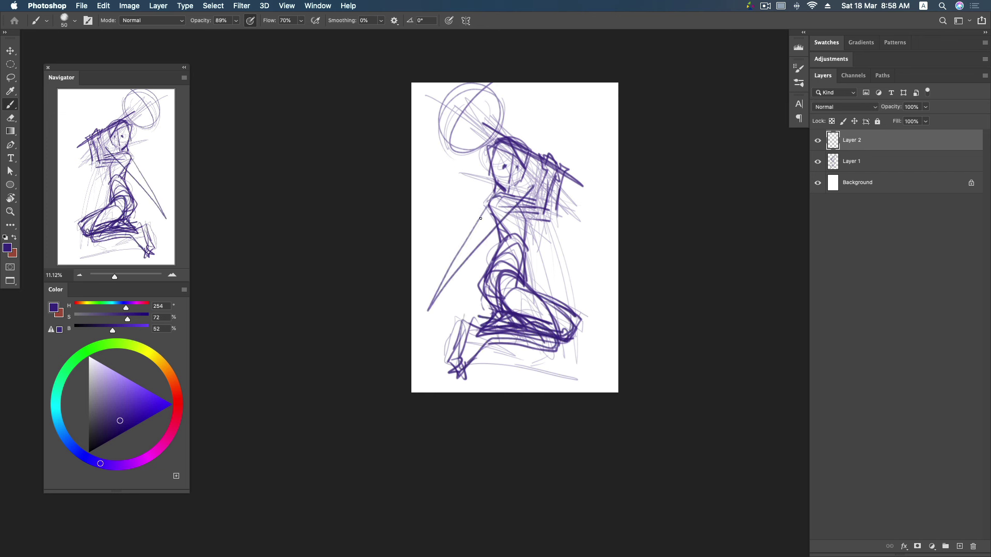
pyautogui.moveTo(454, 113); pyautogui.dragTo(488, 121)
pyautogui.moveTo(499, 217)
pyautogui.mouseDown()
pyautogui.moveTo(524, 201)
pyautogui.moveTo(524, 215)
pyautogui.mouseUp()
pyautogui.moveTo(505, 157)
pyautogui.mouseDown()
pyautogui.moveTo(525, 157)
pyautogui.moveTo(493, 142)
pyautogui.moveTo(487, 166)
pyautogui.moveTo(509, 151)
pyautogui.moveTo(476, 231)
pyautogui.moveTo(469, 167)
pyautogui.mouseUp()
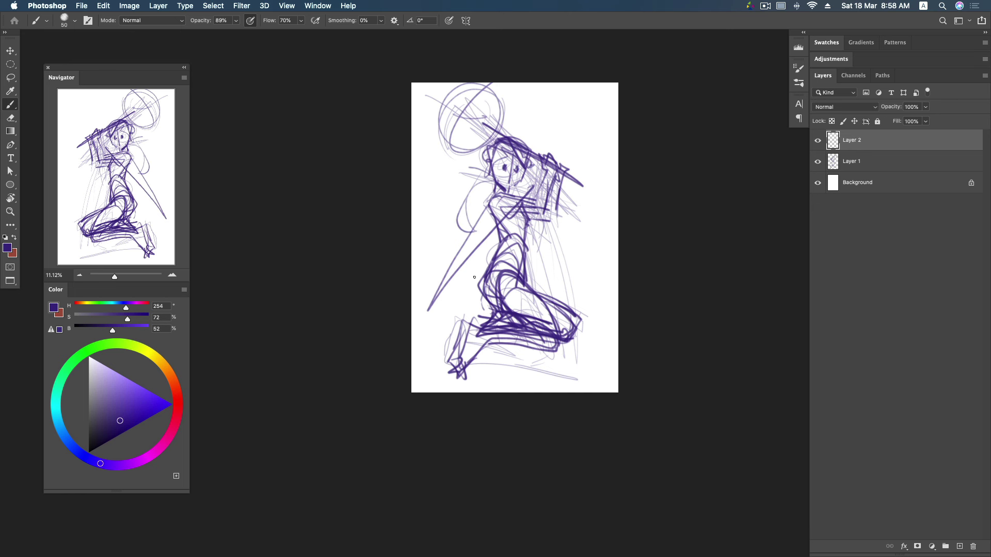
# - Add an empty Layer 3 and hide the gesture sketch and outline layers
pyautogui.click(959, 546)
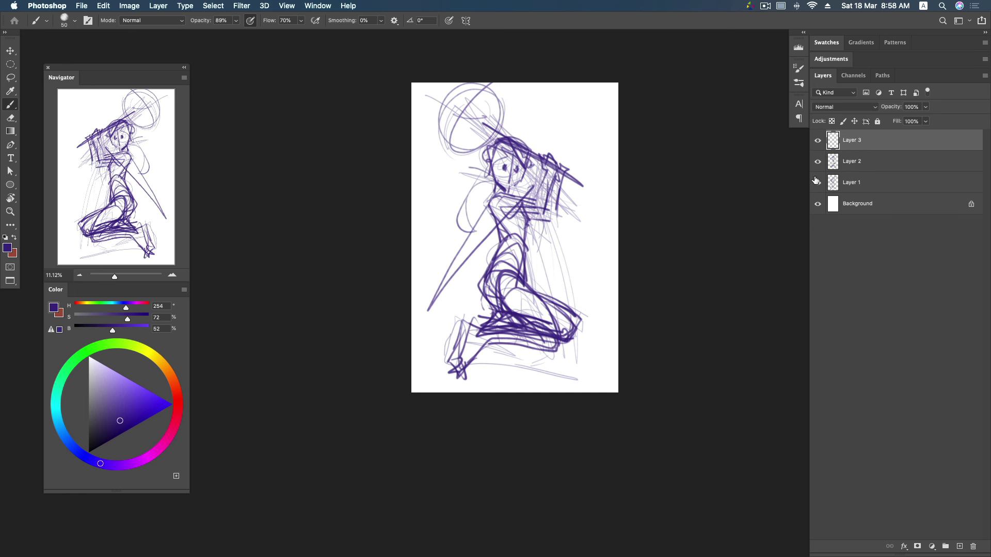
pyautogui.click(817, 182)
pyautogui.click(817, 162)
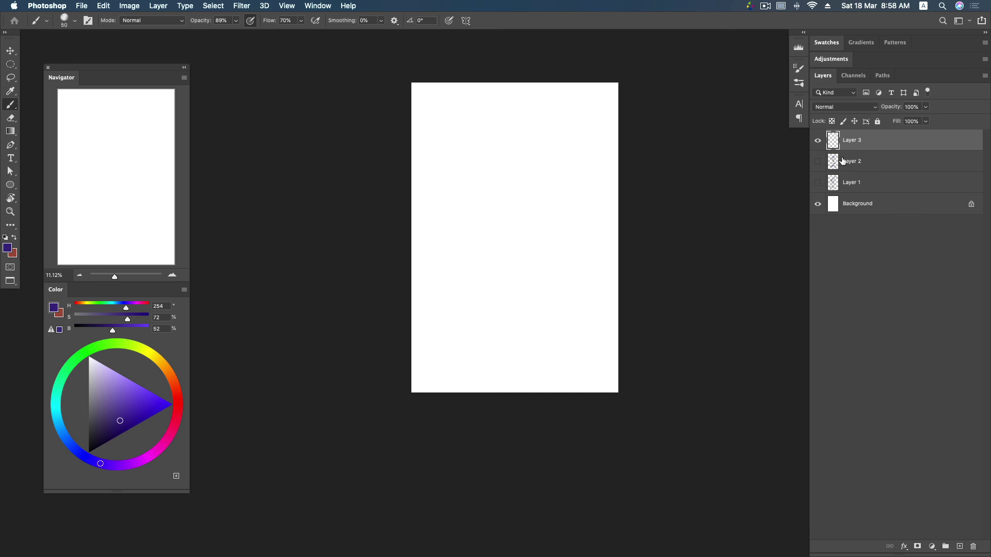
# - Flip the canvas view horizontally and draw the first purple head outline strokes
pyautogui.click(246, 7)
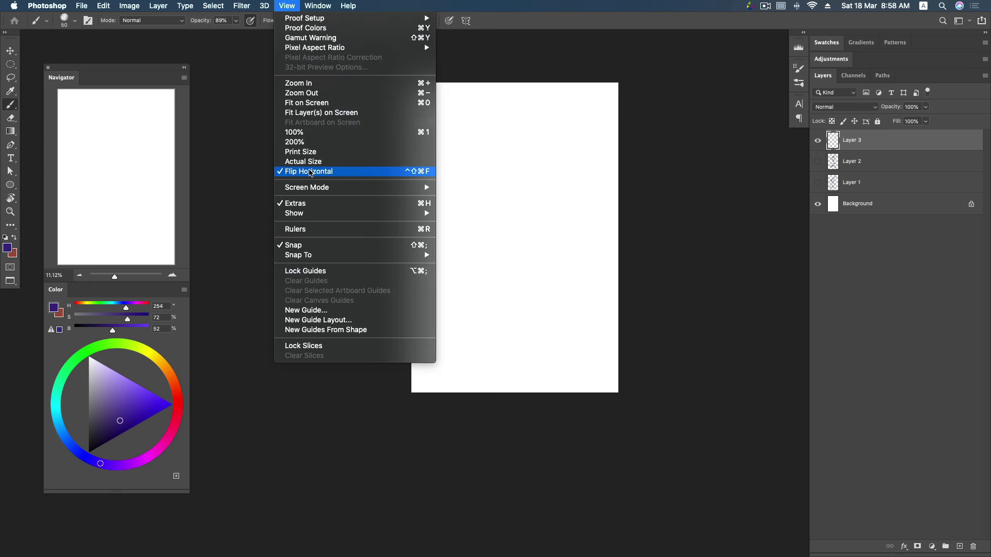
pyautogui.click(314, 170)
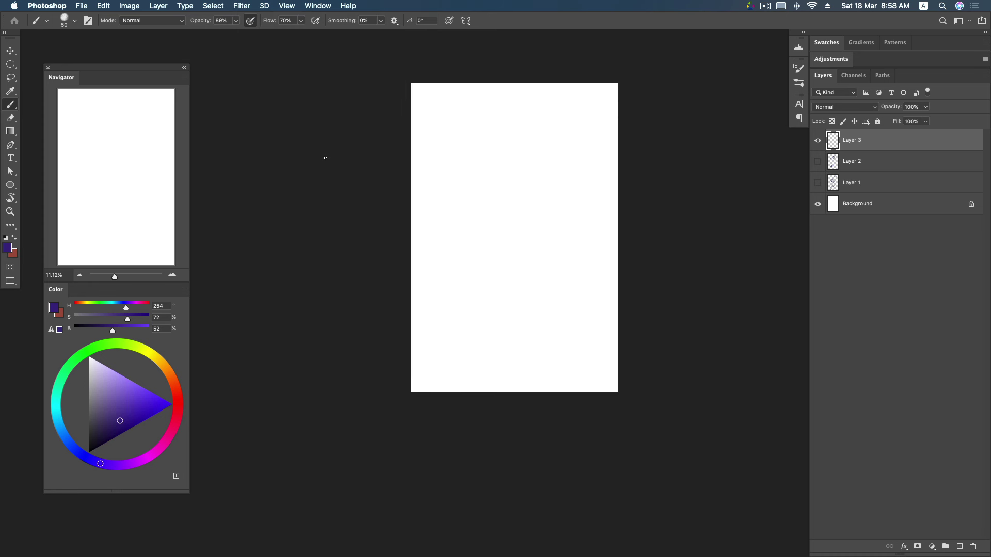
pyautogui.moveTo(476, 156)
pyautogui.mouseDown()
pyautogui.moveTo(488, 127)
pyautogui.moveTo(504, 145)
pyautogui.moveTo(491, 162)
pyautogui.mouseUp()
pyautogui.moveTo(504, 127)
pyautogui.mouseDown()
pyautogui.moveTo(475, 158)
pyautogui.moveTo(493, 149)
pyautogui.moveTo(495, 165)
pyautogui.moveTo(521, 139)
pyautogui.mouseUp()
# - Zoom in closer and rework the face and jaw with purple strokes
pyautogui.press('z')
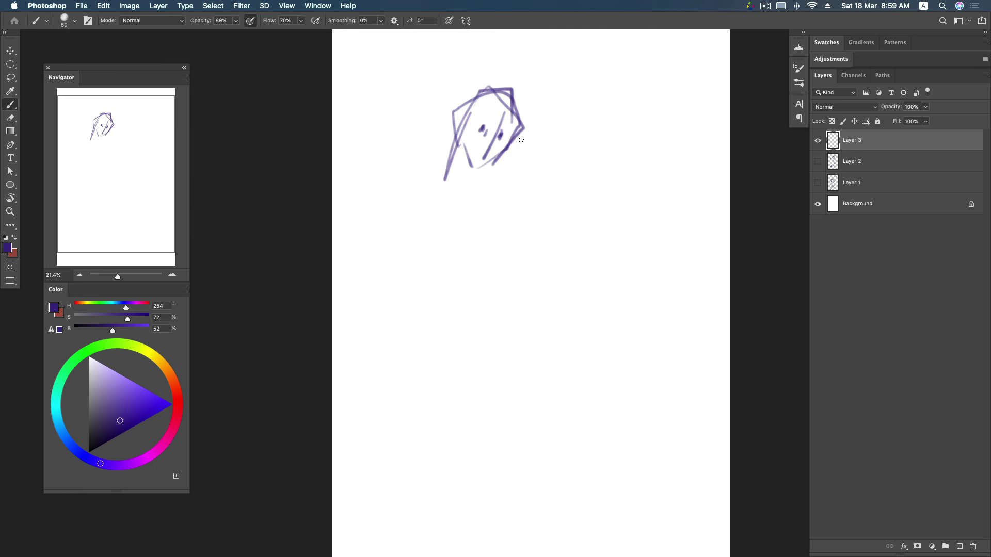
pyautogui.moveTo(472, 161)
pyautogui.mouseDown()
pyautogui.moveTo(464, 143)
pyautogui.moveTo(490, 164)
pyautogui.mouseUp()
pyautogui.moveTo(468, 168)
pyautogui.mouseDown()
pyautogui.moveTo(490, 163)
pyautogui.moveTo(509, 137)
pyautogui.mouseUp()
pyautogui.moveTo(507, 93)
pyautogui.mouseDown()
pyautogui.moveTo(522, 122)
pyautogui.moveTo(488, 95)
pyautogui.moveTo(500, 132)
pyautogui.moveTo(459, 142)
pyautogui.moveTo(459, 179)
pyautogui.mouseUp()
pyautogui.moveTo(462, 145)
pyautogui.mouseDown()
pyautogui.moveTo(457, 178)
pyautogui.moveTo(491, 168)
pyautogui.moveTo(461, 223)
pyautogui.mouseUp()
pyautogui.moveTo(441, 184)
pyautogui.mouseDown()
pyautogui.moveTo(505, 175)
pyautogui.moveTo(461, 217)
pyautogui.mouseUp()
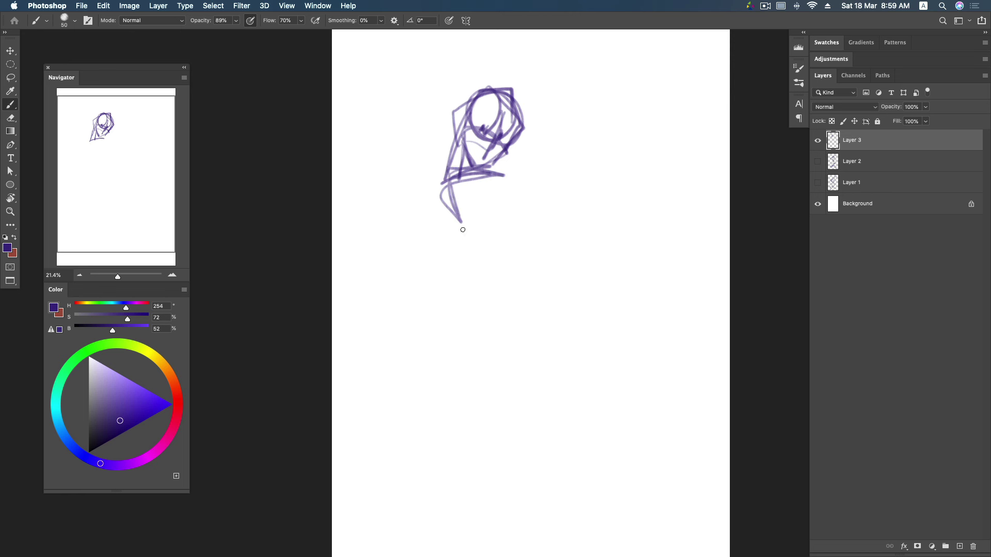
# - Sketch the neck, the right shoulder line and the chest and torso curves
pyautogui.moveTo(439, 166); pyautogui.dragTo(441, 267)
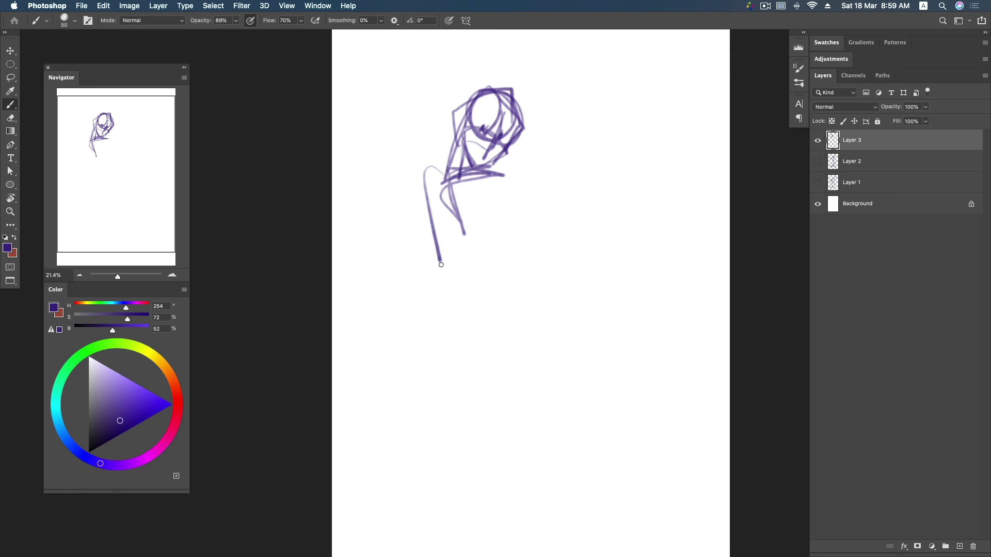
pyautogui.moveTo(435, 169); pyautogui.dragTo(523, 160)
pyautogui.moveTo(442, 206); pyautogui.dragTo(473, 257)
pyautogui.moveTo(504, 187); pyautogui.dragTo(505, 254)
pyautogui.moveTo(454, 234); pyautogui.dragTo(506, 225)
pyautogui.moveTo(443, 187)
pyautogui.mouseDown()
pyautogui.moveTo(503, 209)
pyautogui.moveTo(482, 180)
pyautogui.moveTo(457, 213)
pyautogui.moveTo(467, 253)
pyautogui.moveTo(506, 217)
pyautogui.moveTo(495, 266)
pyautogui.mouseUp()
# - Block in the left leg, the lower body and the base curve of the seated hips
pyautogui.scroll(-3, 471, 208)
pyautogui.moveTo(456, 212); pyautogui.dragTo(453, 274)
pyautogui.moveTo(467, 187); pyautogui.dragTo(452, 261)
pyautogui.moveTo(467, 188); pyautogui.dragTo(513, 250)
pyautogui.moveTo(456, 230); pyautogui.dragTo(498, 258)
pyautogui.moveTo(496, 206); pyautogui.dragTo(494, 269)
pyautogui.moveTo(449, 236)
pyautogui.mouseDown()
pyautogui.moveTo(444, 289)
pyautogui.moveTo(482, 319)
pyautogui.moveTo(458, 315)
pyautogui.mouseUp()
pyautogui.moveTo(457, 260); pyautogui.dragTo(476, 253)
pyautogui.moveTo(440, 291); pyautogui.dragTo(437, 312)
# - Draw the long outstretched arm line and the diagonals of the raised knee
pyautogui.moveTo(474, 246); pyautogui.dragTo(531, 190)
pyautogui.moveTo(503, 226); pyautogui.dragTo(539, 184)
pyautogui.moveTo(498, 147); pyautogui.dragTo(598, 209)
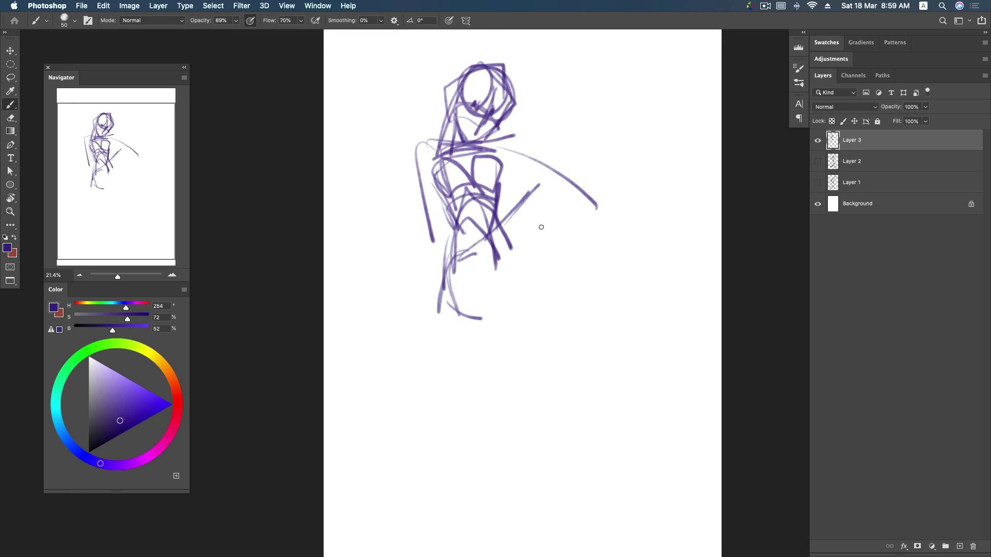
pyautogui.moveTo(464, 314)
pyautogui.mouseDown()
pyautogui.moveTo(479, 320)
pyautogui.moveTo(504, 301)
pyautogui.moveTo(545, 223)
pyautogui.mouseUp()
pyautogui.moveTo(509, 313); pyautogui.dragTo(539, 233)
pyautogui.moveTo(544, 188)
pyautogui.mouseDown()
pyautogui.moveTo(506, 207)
pyautogui.moveTo(560, 185)
pyautogui.moveTo(561, 215)
pyautogui.moveTo(555, 192)
pyautogui.moveTo(558, 214)
pyautogui.moveTo(538, 229)
pyautogui.moveTo(578, 212)
pyautogui.moveTo(559, 232)
pyautogui.mouseUp()
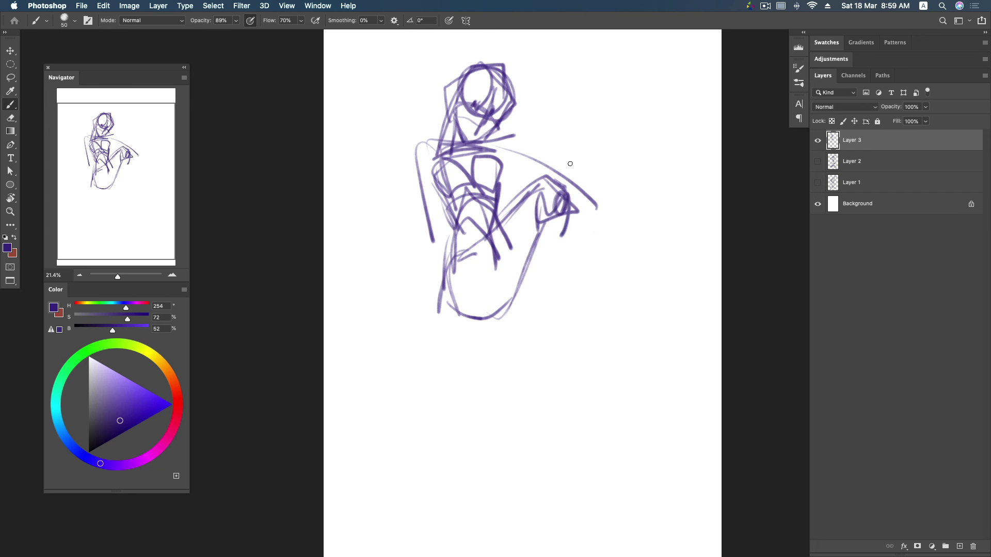
# - Add long strokes falling from the hand down toward the leg
pyautogui.moveTo(567, 191)
pyautogui.mouseDown()
pyautogui.moveTo(561, 235)
pyautogui.moveTo(523, 299)
pyautogui.moveTo(532, 315)
pyautogui.moveTo(526, 355)
pyautogui.mouseUp()
pyautogui.moveTo(566, 229); pyautogui.dragTo(546, 302)
pyautogui.moveTo(540, 214); pyautogui.dragTo(518, 331)
pyautogui.moveTo(530, 234)
pyautogui.mouseDown()
pyautogui.moveTo(521, 343)
pyautogui.moveTo(531, 342)
pyautogui.mouseUp()
pyautogui.moveTo(562, 249); pyautogui.dragTo(542, 346)
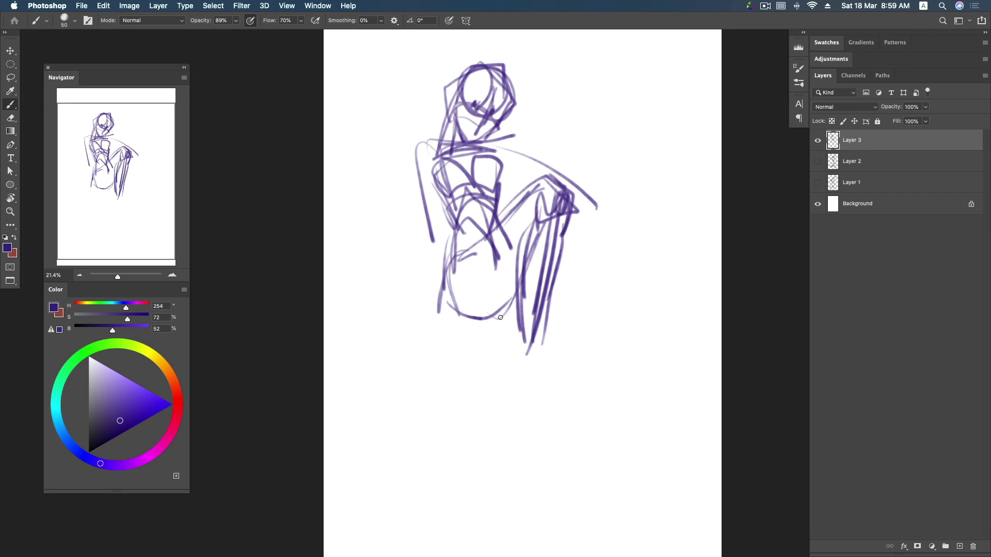
# - Draw the lower leg down from the hip and form the foot
pyautogui.moveTo(470, 317)
pyautogui.mouseDown()
pyautogui.moveTo(549, 357)
pyautogui.moveTo(542, 362)
pyautogui.mouseUp()
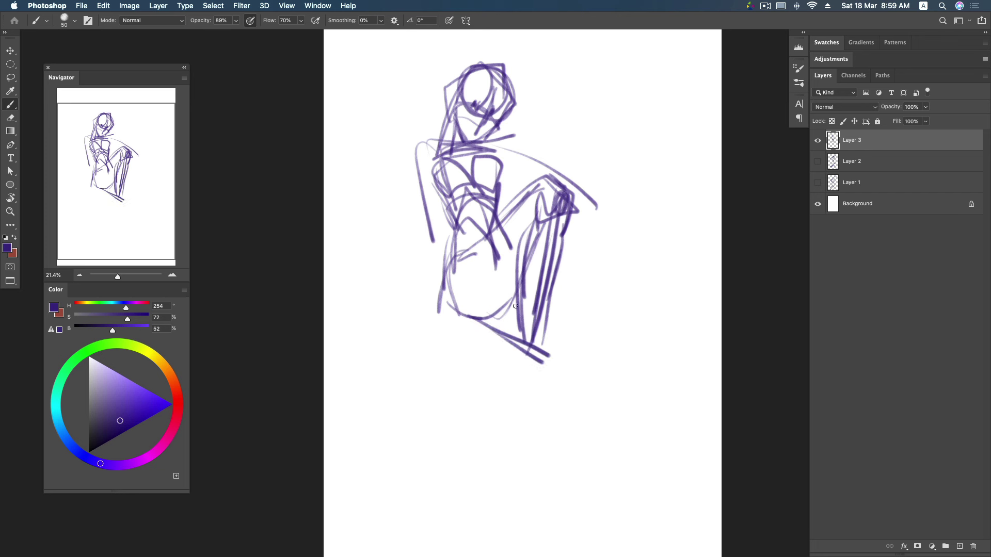
pyautogui.moveTo(518, 320)
pyautogui.mouseDown()
pyautogui.moveTo(534, 317)
pyautogui.moveTo(505, 346)
pyautogui.moveTo(528, 387)
pyautogui.mouseUp()
pyautogui.moveTo(518, 323)
pyautogui.mouseDown()
pyautogui.moveTo(537, 386)
pyautogui.moveTo(550, 379)
pyautogui.mouseUp()
pyautogui.moveTo(506, 346); pyautogui.dragTo(542, 405)
pyautogui.moveTo(547, 355); pyautogui.dragTo(552, 398)
pyautogui.moveTo(526, 386); pyautogui.dragTo(565, 406)
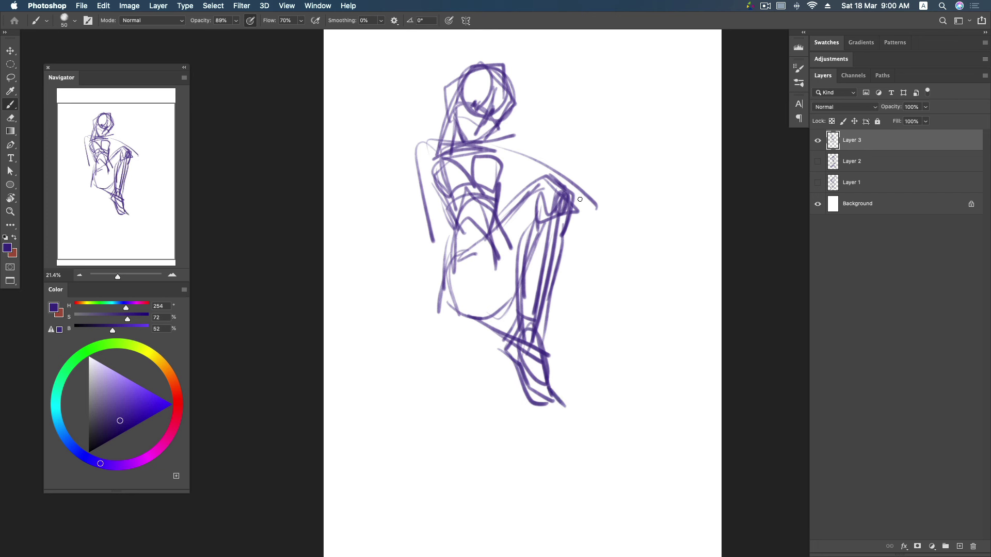
pyautogui.moveTo(496, 315); pyautogui.dragTo(534, 321)
# - Outline the shin with knee diagonals and vertical drapery lines down to the foot
pyautogui.moveTo(587, 212); pyautogui.dragTo(525, 316)
pyautogui.moveTo(590, 223); pyautogui.dragTo(545, 289)
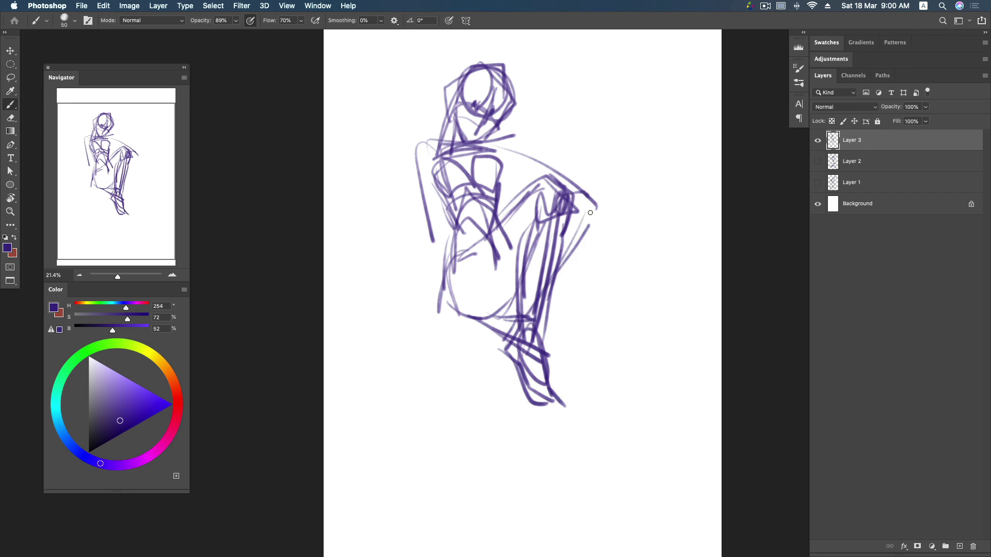
pyautogui.moveTo(603, 218); pyautogui.dragTo(587, 353)
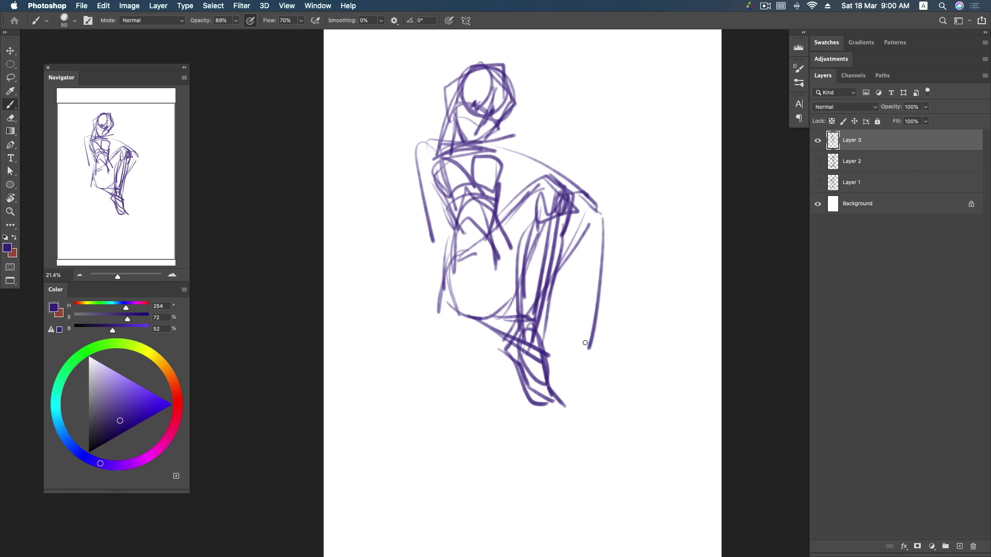
pyautogui.moveTo(566, 261); pyautogui.dragTo(565, 365)
pyautogui.moveTo(580, 236); pyautogui.dragTo(564, 340)
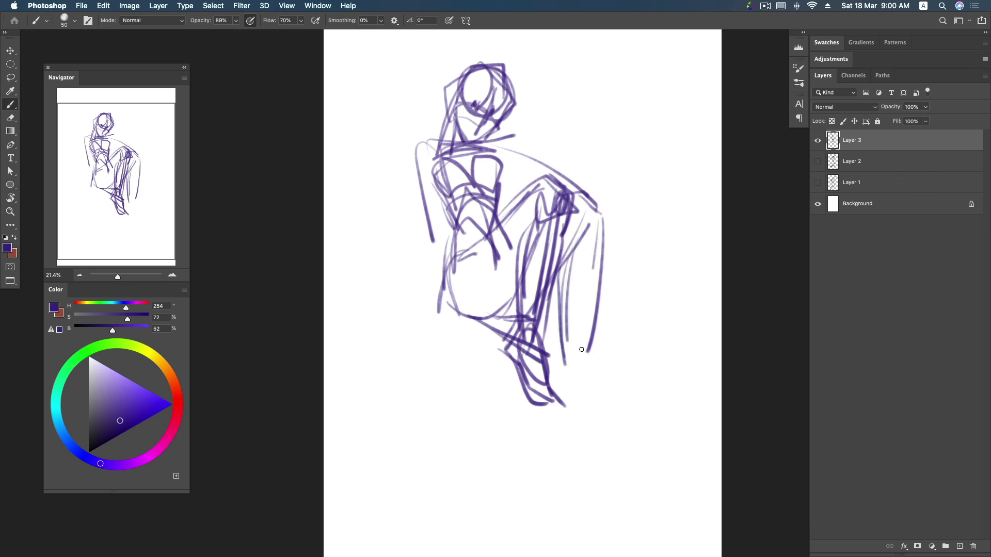
pyautogui.moveTo(598, 221); pyautogui.dragTo(578, 364)
pyautogui.moveTo(593, 265)
pyautogui.mouseDown()
pyautogui.moveTo(568, 365)
pyautogui.moveTo(540, 357)
pyautogui.moveTo(577, 416)
pyautogui.mouseUp()
pyautogui.moveTo(544, 368); pyautogui.dragTo(581, 411)
pyautogui.moveTo(581, 351)
pyautogui.mouseDown()
pyautogui.moveTo(586, 414)
pyautogui.moveTo(600, 415)
pyautogui.mouseUp()
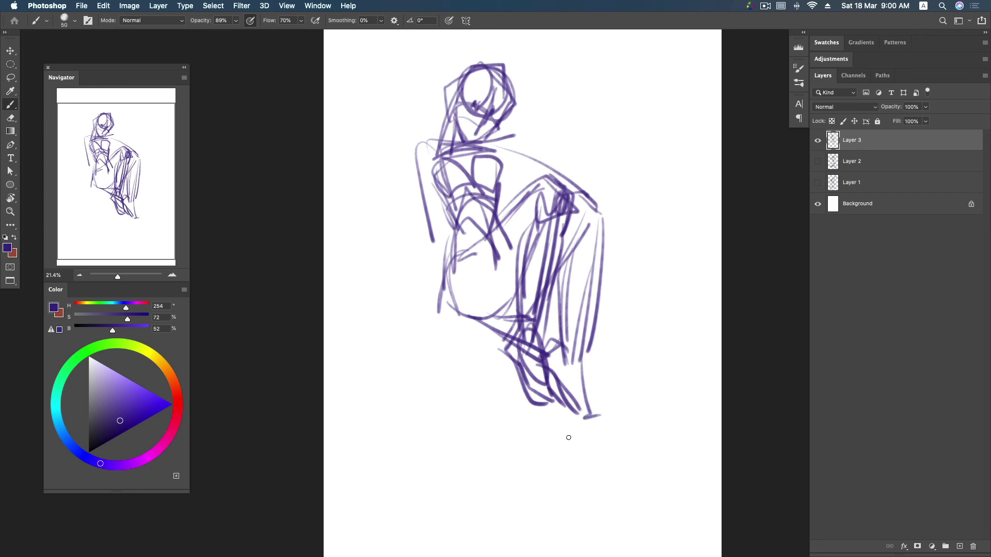
# - Shape the right shoulder and sleeve with strokes across the shoulder
pyautogui.moveTo(511, 138)
pyautogui.mouseDown()
pyautogui.moveTo(502, 162)
pyautogui.moveTo(570, 163)
pyautogui.mouseUp()
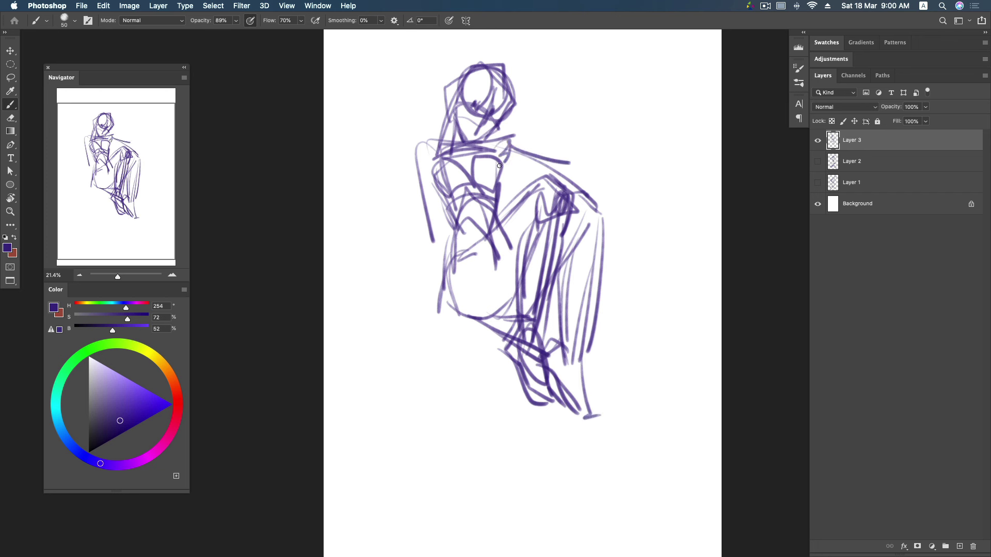
pyautogui.moveTo(501, 148)
pyautogui.mouseDown()
pyautogui.moveTo(537, 175)
pyautogui.moveTo(531, 166)
pyautogui.moveTo(570, 166)
pyautogui.moveTo(587, 213)
pyautogui.mouseUp()
pyautogui.moveTo(571, 168)
pyautogui.mouseDown()
pyautogui.moveTo(591, 212)
pyautogui.moveTo(627, 208)
pyautogui.mouseUp()
pyautogui.moveTo(570, 190)
pyautogui.mouseDown()
pyautogui.moveTo(595, 212)
pyautogui.moveTo(621, 196)
pyautogui.moveTo(632, 204)
pyautogui.moveTo(596, 206)
pyautogui.moveTo(591, 216)
pyautogui.mouseUp()
pyautogui.moveTo(598, 219); pyautogui.dragTo(583, 287)
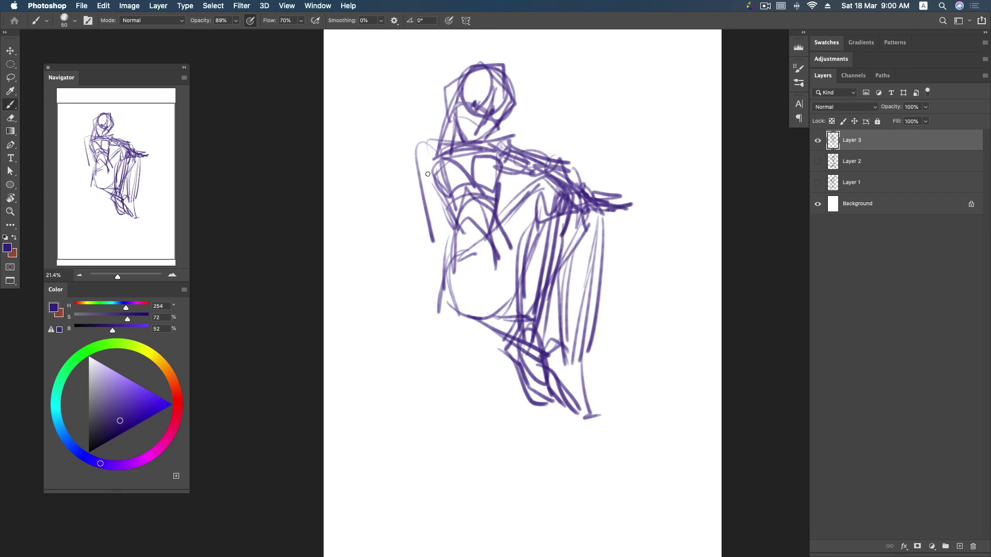
# - Sketch the figure's left arm and add two long near-vertical sword strokes below
pyautogui.moveTo(412, 167)
pyautogui.mouseDown()
pyautogui.moveTo(449, 182)
pyautogui.moveTo(437, 231)
pyautogui.mouseUp()
pyautogui.moveTo(444, 183); pyautogui.dragTo(421, 276)
pyautogui.moveTo(427, 212)
pyautogui.mouseDown()
pyautogui.moveTo(424, 283)
pyautogui.moveTo(434, 284)
pyautogui.moveTo(416, 275)
pyautogui.moveTo(399, 308)
pyautogui.mouseUp()
pyautogui.moveTo(407, 283)
pyautogui.mouseDown()
pyautogui.moveTo(429, 277)
pyautogui.moveTo(388, 315)
pyautogui.mouseUp()
pyautogui.moveTo(429, 292); pyautogui.dragTo(373, 341)
pyautogui.moveTo(415, 313); pyautogui.dragTo(392, 327)
pyautogui.moveTo(436, 302); pyautogui.dragTo(414, 316)
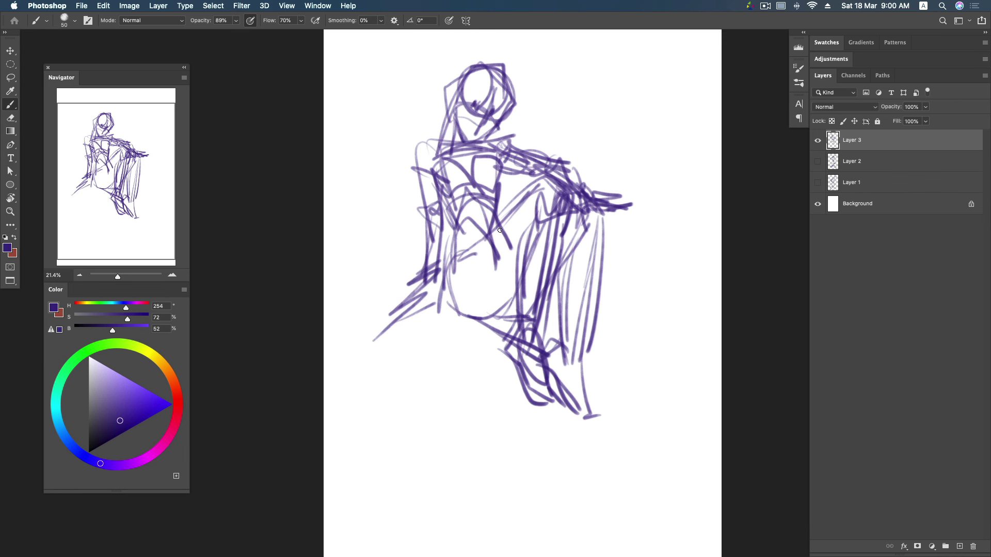
pyautogui.moveTo(474, 245); pyautogui.dragTo(437, 461)
pyautogui.moveTo(477, 242); pyautogui.dragTo(446, 432)
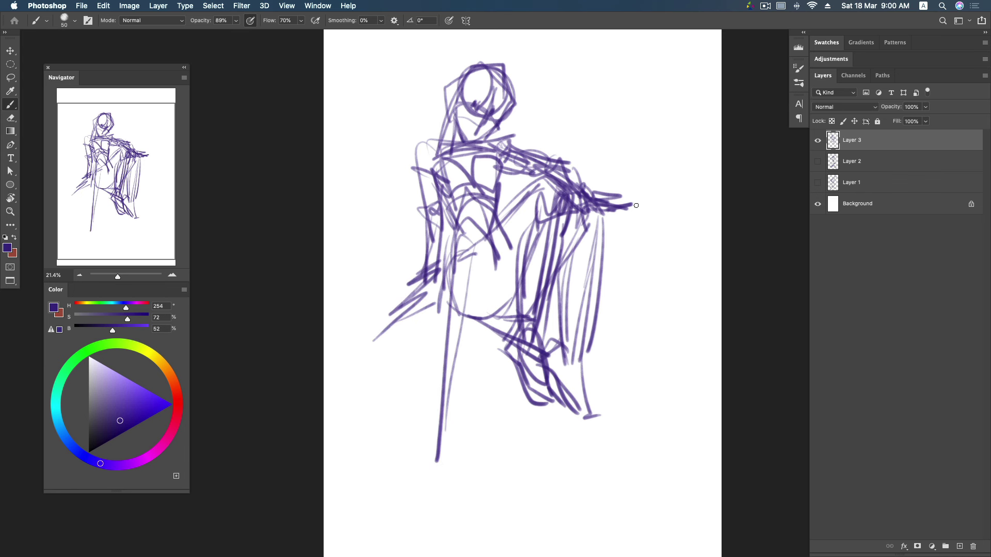
# - Shrink the Layer 3 sketch to 85.94% and move it up the page
pyautogui.press('v')
pyautogui.scroll(-3, 571, 234)
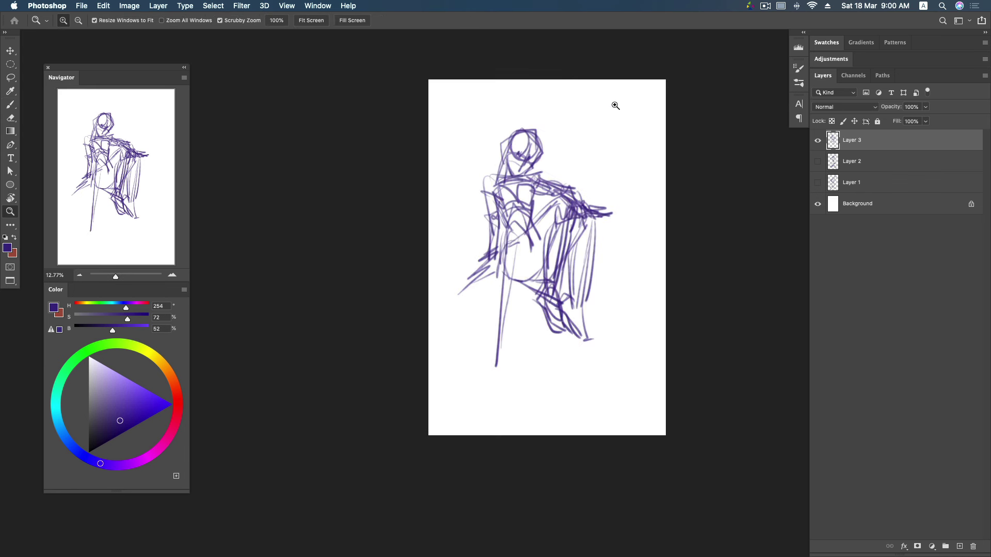
pyautogui.moveTo(615, 122); pyautogui.dragTo(591, 161)
pyautogui.moveTo(559, 202); pyautogui.dragTo(577, 136)
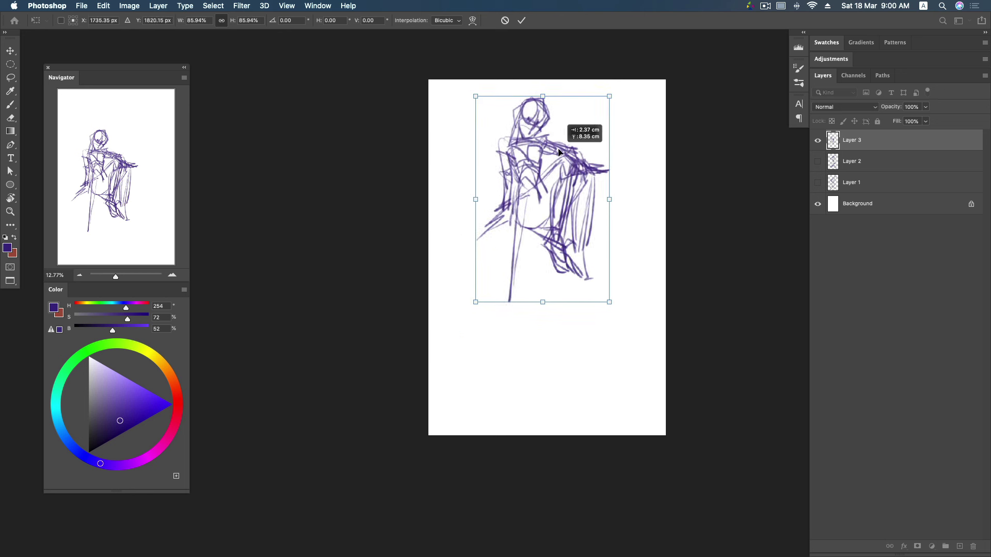
pyautogui.press('Return')
# - Extend the legs into a long robe with vertical lines and a hem line
pyautogui.press('b')
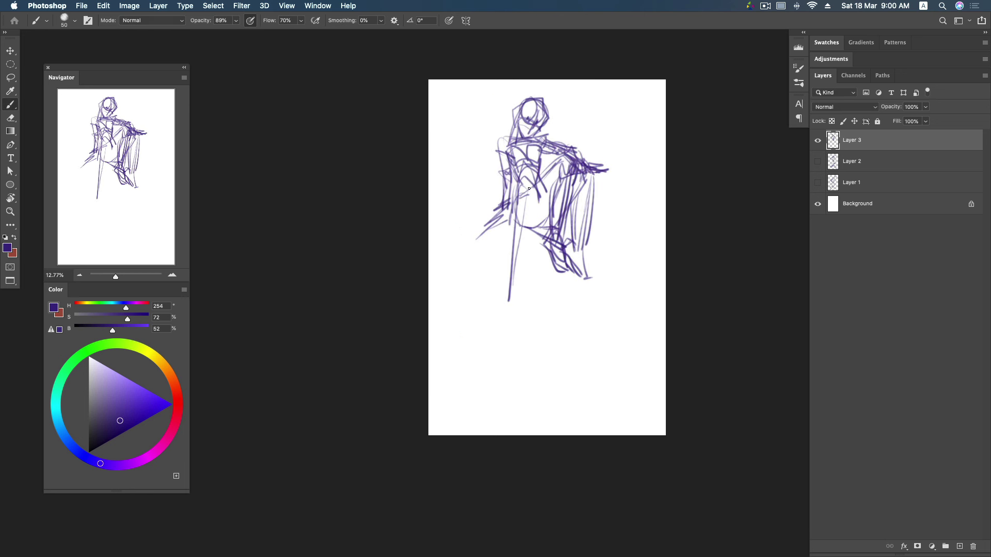
pyautogui.moveTo(517, 200); pyautogui.dragTo(522, 309)
pyautogui.moveTo(509, 209)
pyautogui.mouseDown()
pyautogui.moveTo(517, 340)
pyautogui.moveTo(510, 381)
pyautogui.mouseUp()
pyautogui.moveTo(523, 227)
pyautogui.mouseDown()
pyautogui.moveTo(538, 345)
pyautogui.moveTo(526, 378)
pyautogui.mouseUp()
pyautogui.moveTo(543, 265)
pyautogui.mouseDown()
pyautogui.moveTo(529, 386)
pyautogui.moveTo(481, 415)
pyautogui.mouseUp()
pyautogui.moveTo(550, 248); pyautogui.dragTo(547, 410)
pyautogui.moveTo(556, 277); pyautogui.dragTo(552, 399)
pyautogui.moveTo(508, 260); pyautogui.dragTo(504, 406)
pyautogui.moveTo(559, 384)
pyautogui.mouseDown()
pyautogui.moveTo(470, 416)
pyautogui.moveTo(608, 418)
pyautogui.mouseUp()
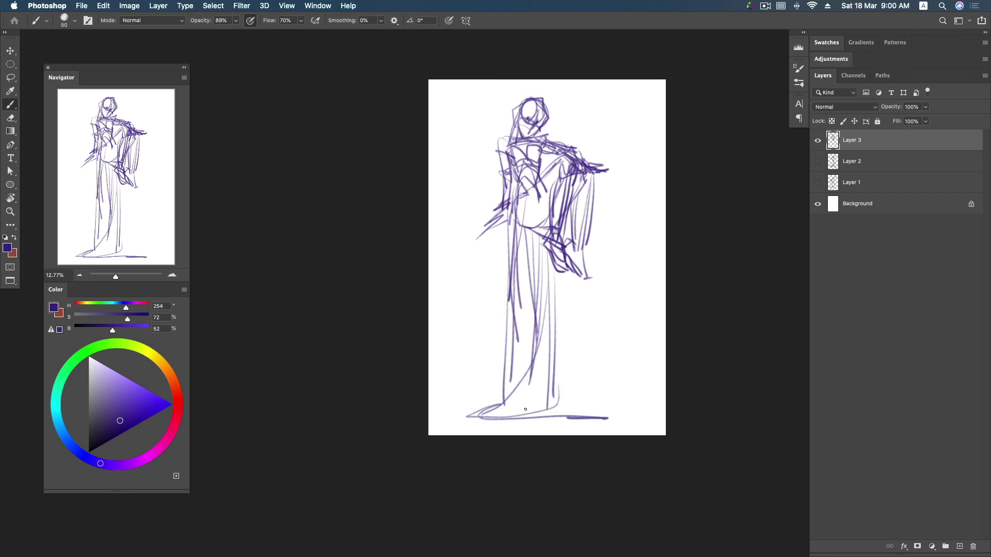
# - Draw wavy strokes across the waist and two vertical lines left of the figure
pyautogui.moveTo(483, 212)
pyautogui.mouseDown()
pyautogui.moveTo(542, 231)
pyautogui.moveTo(614, 227)
pyautogui.mouseUp()
pyautogui.moveTo(547, 233); pyautogui.dragTo(496, 218)
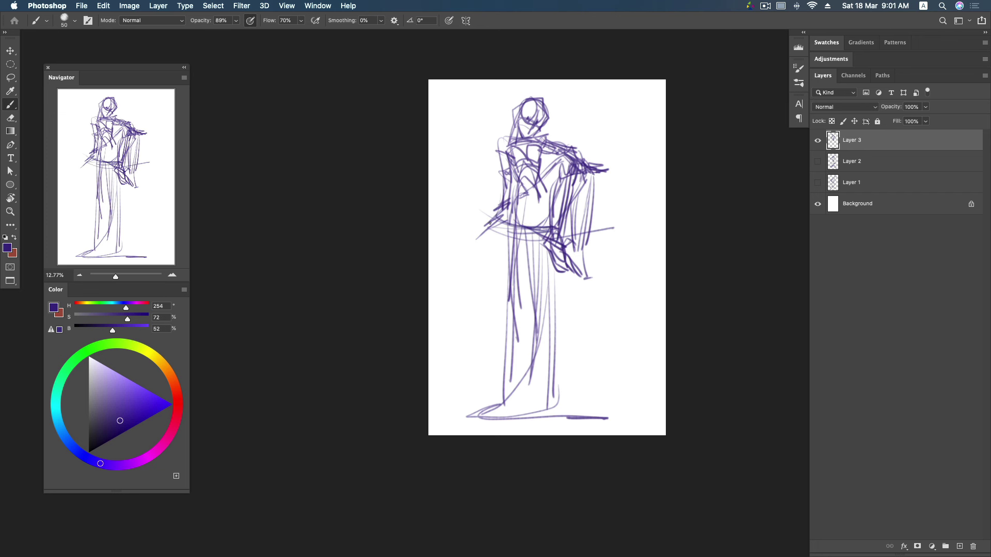
pyautogui.moveTo(566, 228)
pyautogui.mouseDown()
pyautogui.moveTo(627, 217)
pyautogui.moveTo(516, 238)
pyautogui.moveTo(473, 211)
pyautogui.moveTo(425, 214)
pyautogui.mouseUp()
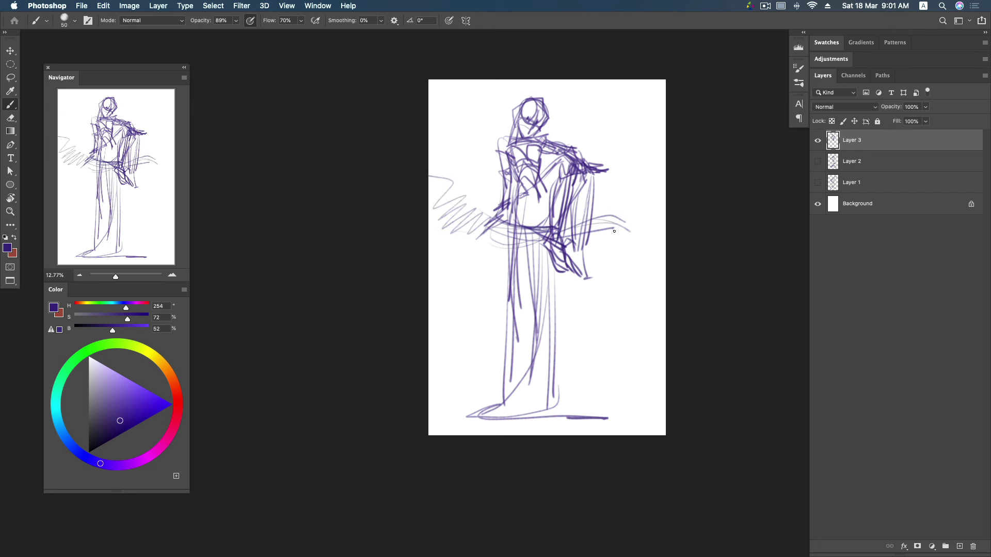
pyautogui.moveTo(471, 99); pyautogui.dragTo(464, 379)
pyautogui.moveTo(471, 154)
pyautogui.mouseDown()
pyautogui.moveTo(497, 113)
pyautogui.moveTo(598, 133)
pyautogui.moveTo(503, 142)
pyautogui.mouseUp()
# - Loop large arcs and ovals around the figure and over its head
pyautogui.moveTo(478, 165)
pyautogui.mouseDown()
pyautogui.moveTo(473, 228)
pyautogui.moveTo(568, 338)
pyautogui.moveTo(582, 333)
pyautogui.mouseUp()
pyautogui.moveTo(488, 217)
pyautogui.mouseDown()
pyautogui.moveTo(613, 103)
pyautogui.moveTo(609, 178)
pyautogui.mouseUp()
pyautogui.moveTo(591, 109)
pyautogui.mouseDown()
pyautogui.moveTo(619, 237)
pyautogui.moveTo(627, 227)
pyautogui.moveTo(617, 269)
pyautogui.mouseUp()
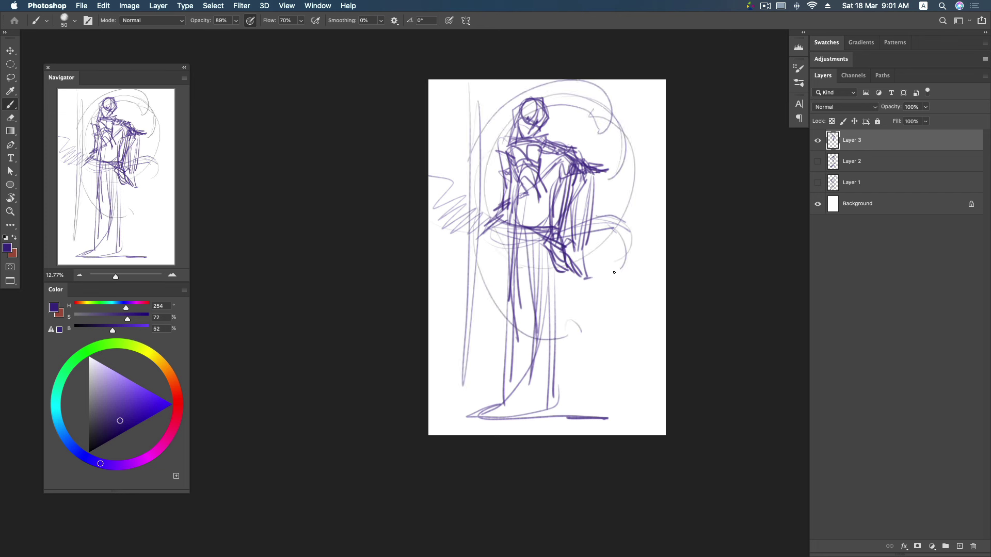
pyautogui.moveTo(619, 233); pyautogui.dragTo(648, 251)
pyautogui.moveTo(505, 219); pyautogui.dragTo(600, 282)
pyautogui.moveTo(484, 206); pyautogui.dragTo(610, 140)
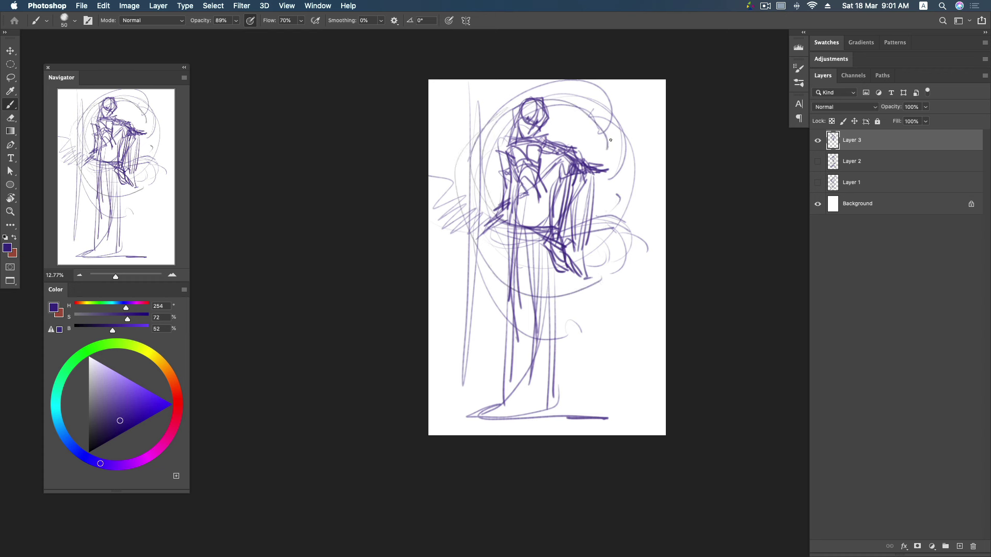
# - Free Transform the sketch to about 99% and shift it up-right
pyautogui.press('super+t')
pyautogui.moveTo(665, 80); pyautogui.dragTo(642, 109)
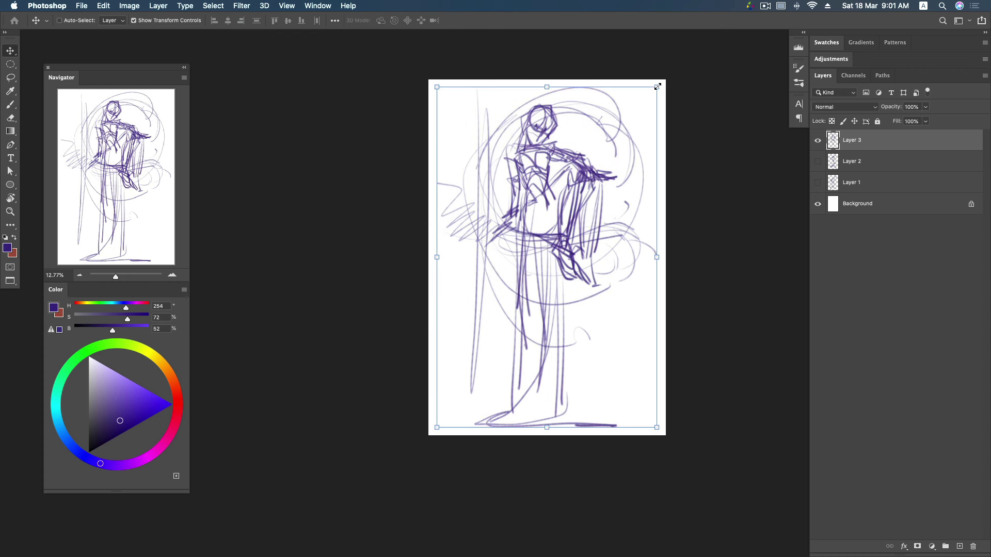
pyautogui.moveTo(605, 142)
pyautogui.mouseDown()
pyautogui.moveTo(618, 139)
pyautogui.moveTo(599, 160)
pyautogui.mouseUp()
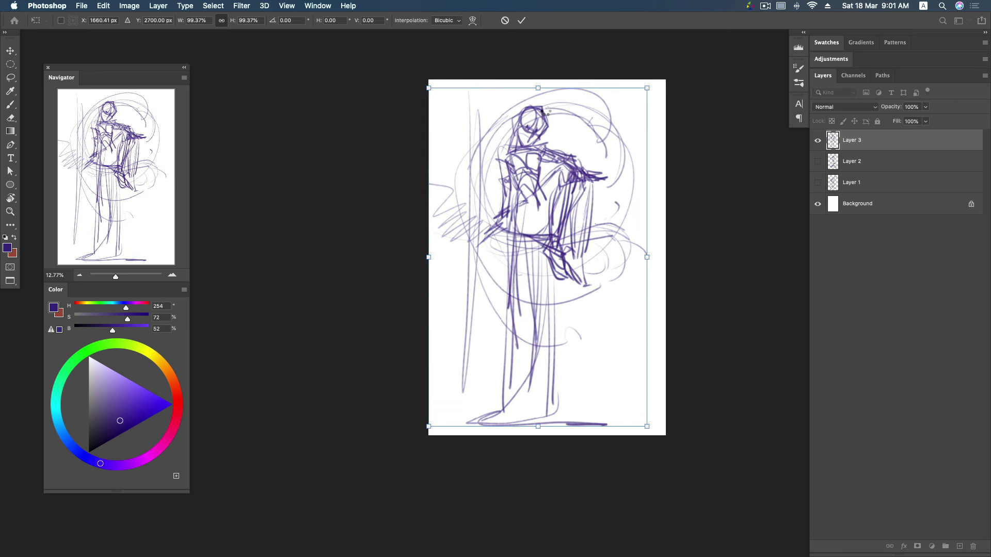
pyautogui.press('Return')
# - Paint three tall vertical framing lines and touch up the head and neck
pyautogui.press('b')
pyautogui.moveTo(499, 80); pyautogui.dragTo(499, 436)
pyautogui.moveTo(483, 96); pyautogui.dragTo(483, 429)
pyautogui.moveTo(593, 81); pyautogui.dragTo(593, 435)
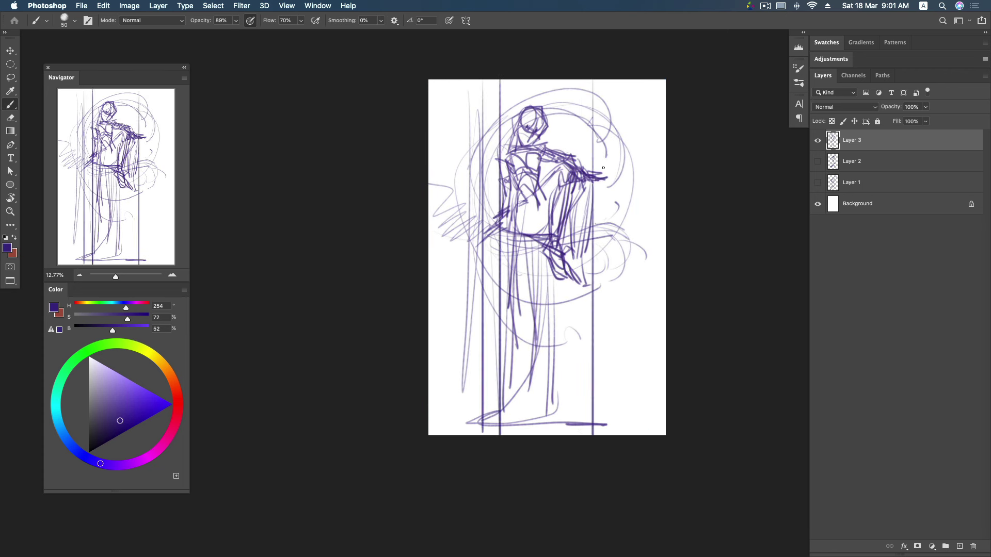
pyautogui.moveTo(539, 87)
pyautogui.mouseDown()
pyautogui.moveTo(539, 121)
pyautogui.moveTo(529, 106)
pyautogui.moveTo(548, 125)
pyautogui.mouseUp()
pyautogui.moveTo(516, 103)
pyautogui.mouseDown()
pyautogui.moveTo(529, 147)
pyautogui.moveTo(547, 90)
pyautogui.moveTo(531, 104)
pyautogui.mouseUp()
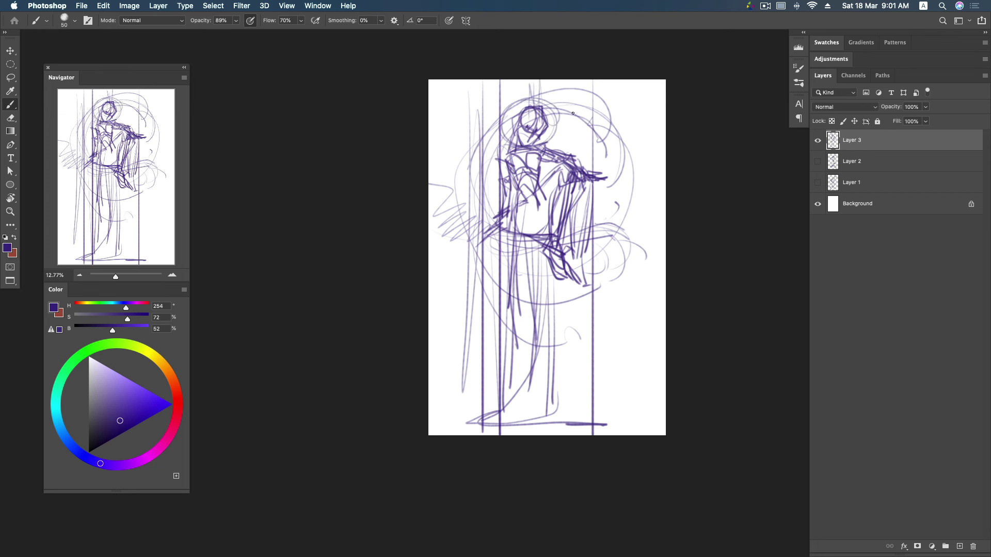
# - Add a long diagonal right of the figure and darken the shoulder, chest and torso
pyautogui.moveTo(560, 178); pyautogui.dragTo(644, 340)
pyautogui.moveTo(574, 250); pyautogui.dragTo(599, 386)
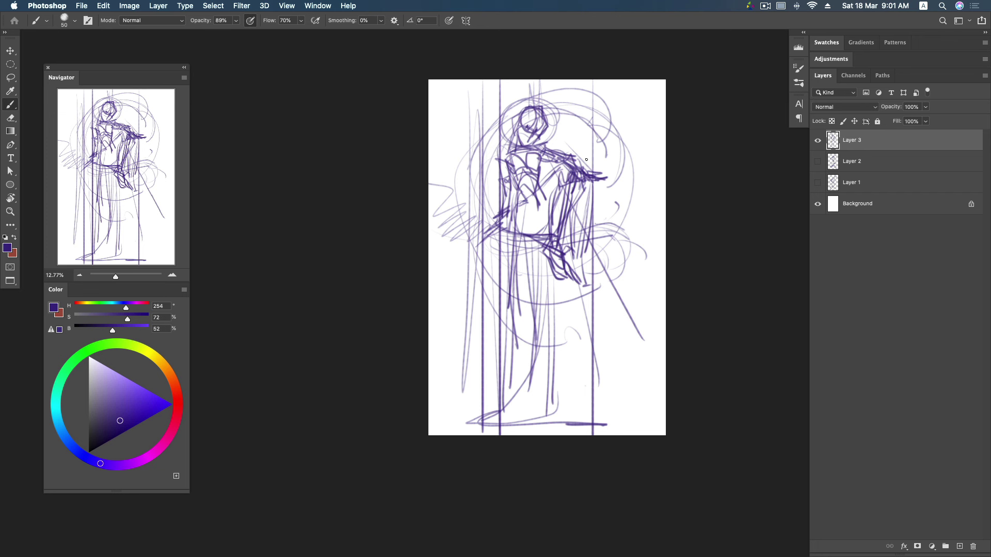
pyautogui.moveTo(564, 157); pyautogui.dragTo(577, 167)
pyautogui.moveTo(520, 153)
pyautogui.mouseDown()
pyautogui.moveTo(509, 164)
pyautogui.moveTo(542, 151)
pyautogui.moveTo(514, 195)
pyautogui.moveTo(546, 191)
pyautogui.mouseUp()
pyautogui.moveTo(512, 187); pyautogui.dragTo(512, 225)
pyautogui.moveTo(516, 200); pyautogui.dragTo(525, 179)
pyautogui.moveTo(523, 190)
pyautogui.mouseDown()
pyautogui.moveTo(533, 157)
pyautogui.moveTo(488, 164)
pyautogui.mouseUp()
# - Strengthen the shoulder, right arm and side, and outline the lower leg and foot
pyautogui.moveTo(558, 142)
pyautogui.mouseDown()
pyautogui.moveTo(543, 149)
pyautogui.moveTo(514, 139)
pyautogui.moveTo(542, 130)
pyautogui.moveTo(519, 120)
pyautogui.moveTo(540, 134)
pyautogui.moveTo(514, 138)
pyautogui.moveTo(519, 129)
pyautogui.moveTo(505, 154)
pyautogui.moveTo(539, 142)
pyautogui.moveTo(498, 169)
pyautogui.moveTo(514, 228)
pyautogui.moveTo(539, 232)
pyautogui.mouseUp()
pyautogui.moveTo(558, 169)
pyautogui.mouseDown()
pyautogui.moveTo(521, 207)
pyautogui.moveTo(573, 169)
pyautogui.moveTo(563, 234)
pyautogui.mouseUp()
pyautogui.moveTo(574, 193)
pyautogui.mouseDown()
pyautogui.moveTo(561, 235)
pyautogui.moveTo(581, 199)
pyautogui.moveTo(560, 229)
pyautogui.moveTo(593, 221)
pyautogui.moveTo(569, 217)
pyautogui.moveTo(573, 254)
pyautogui.mouseUp()
pyautogui.moveTo(588, 208)
pyautogui.mouseDown()
pyautogui.moveTo(582, 249)
pyautogui.moveTo(568, 244)
pyautogui.moveTo(560, 256)
pyautogui.moveTo(582, 277)
pyautogui.mouseUp()
pyautogui.moveTo(570, 285)
pyautogui.mouseDown()
pyautogui.moveTo(580, 263)
pyautogui.moveTo(584, 288)
pyautogui.moveTo(561, 279)
pyautogui.mouseUp()
pyautogui.moveTo(546, 244)
pyautogui.mouseDown()
pyautogui.moveTo(562, 282)
pyautogui.moveTo(580, 293)
pyautogui.moveTo(568, 285)
pyautogui.mouseUp()
# - Draw long vertical skirt folds from the waist and the hem line
pyautogui.moveTo(513, 216)
pyautogui.mouseDown()
pyautogui.moveTo(531, 240)
pyautogui.moveTo(532, 409)
pyautogui.mouseUp()
pyautogui.moveTo(534, 254)
pyautogui.mouseDown()
pyautogui.moveTo(524, 400)
pyautogui.moveTo(533, 395)
pyautogui.mouseUp()
pyautogui.moveTo(548, 253); pyautogui.dragTo(542, 414)
pyautogui.moveTo(559, 291)
pyautogui.mouseDown()
pyautogui.moveTo(552, 420)
pyautogui.moveTo(483, 429)
pyautogui.moveTo(515, 411)
pyautogui.moveTo(497, 246)
pyautogui.mouseUp()
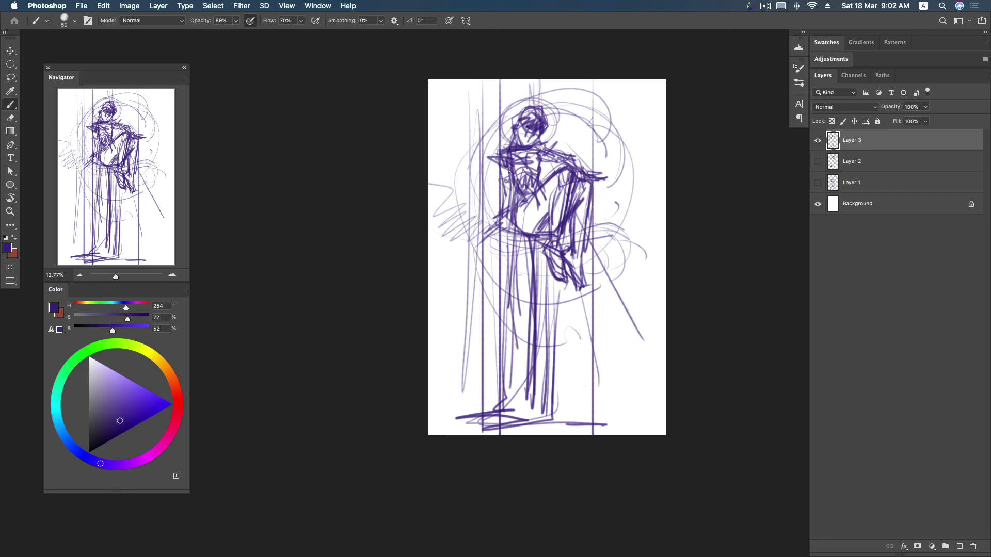
# - Darken the left arm, shoulder and face, then hatch over the head and hair
pyautogui.moveTo(502, 179)
pyautogui.mouseDown()
pyautogui.moveTo(512, 195)
pyautogui.moveTo(482, 227)
pyautogui.mouseUp()
pyautogui.moveTo(510, 196); pyautogui.dragTo(481, 224)
pyautogui.moveTo(542, 144)
pyautogui.mouseDown()
pyautogui.moveTo(563, 172)
pyautogui.moveTo(573, 166)
pyautogui.moveTo(546, 175)
pyautogui.moveTo(541, 156)
pyautogui.mouseUp()
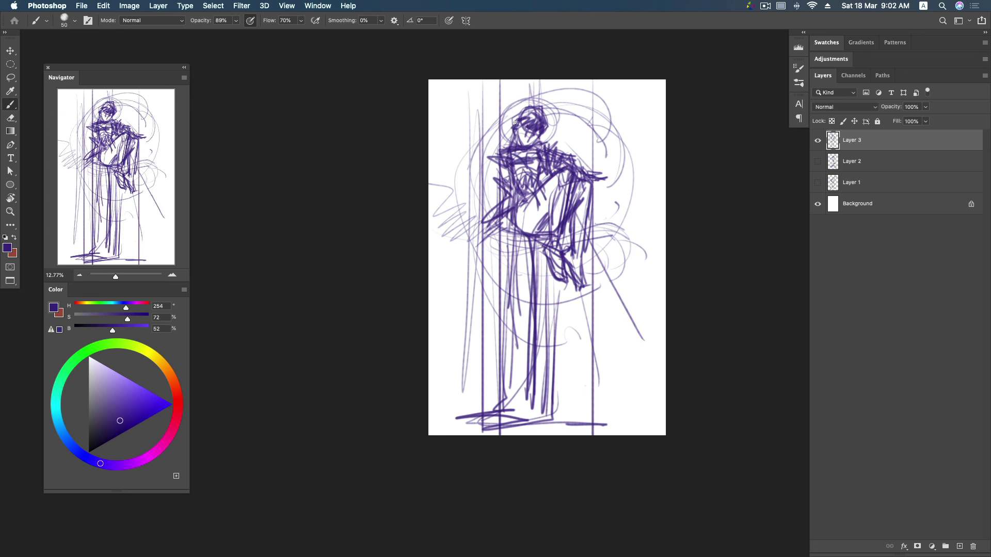
pyautogui.moveTo(512, 120)
pyautogui.mouseDown()
pyautogui.moveTo(504, 144)
pyautogui.moveTo(547, 138)
pyautogui.moveTo(482, 190)
pyautogui.mouseUp()
pyautogui.moveTo(510, 149)
pyautogui.mouseDown()
pyautogui.moveTo(474, 169)
pyautogui.moveTo(492, 172)
pyautogui.moveTo(489, 150)
pyautogui.mouseUp()
pyautogui.moveTo(516, 389); pyautogui.dragTo(519, 309)
pyautogui.moveTo(585, 199); pyautogui.dragTo(576, 280)
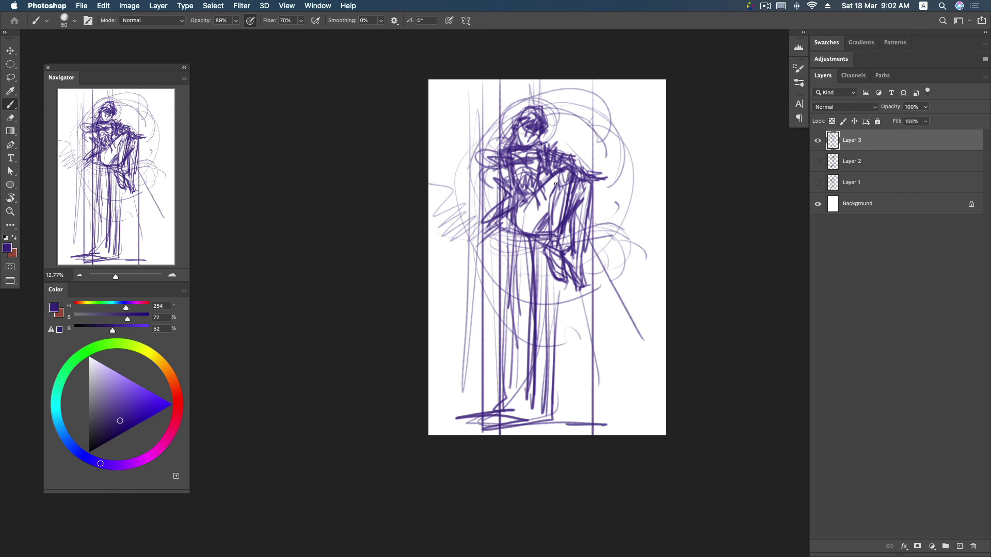
pyautogui.moveTo(550, 213)
pyautogui.mouseDown()
pyautogui.moveTo(547, 234)
pyautogui.moveTo(540, 227)
pyautogui.moveTo(555, 221)
pyautogui.mouseUp()
pyautogui.moveTo(551, 122)
pyautogui.mouseDown()
pyautogui.moveTo(540, 111)
pyautogui.moveTo(553, 130)
pyautogui.moveTo(540, 114)
pyautogui.mouseUp()
# - Switch to the Eraser, undo a stray erase, and set the eraser size (1000, then 100)
pyautogui.press('e')
pyautogui.click(532, 111)
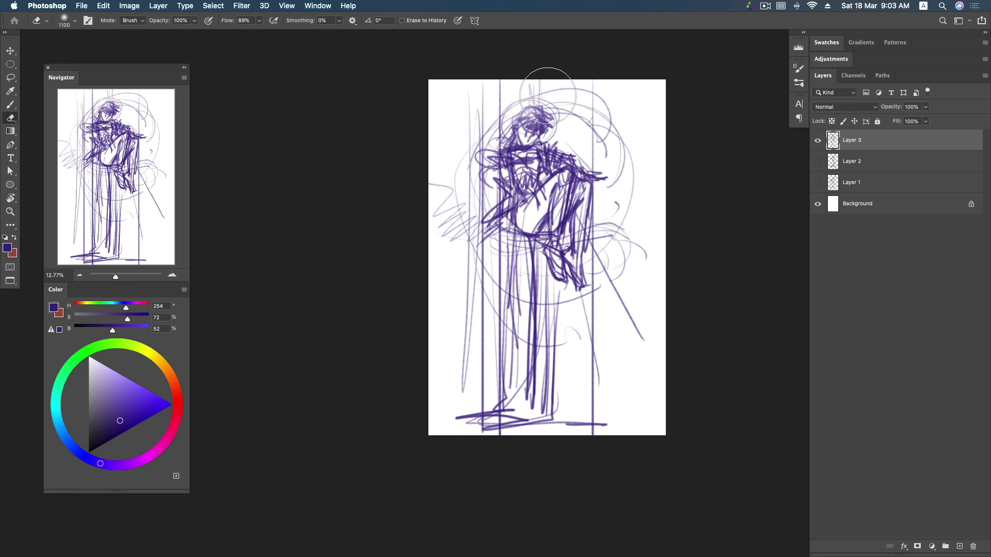
pyautogui.hotkey('ctrl', 'z')
pyautogui.rightClick(550, 103)
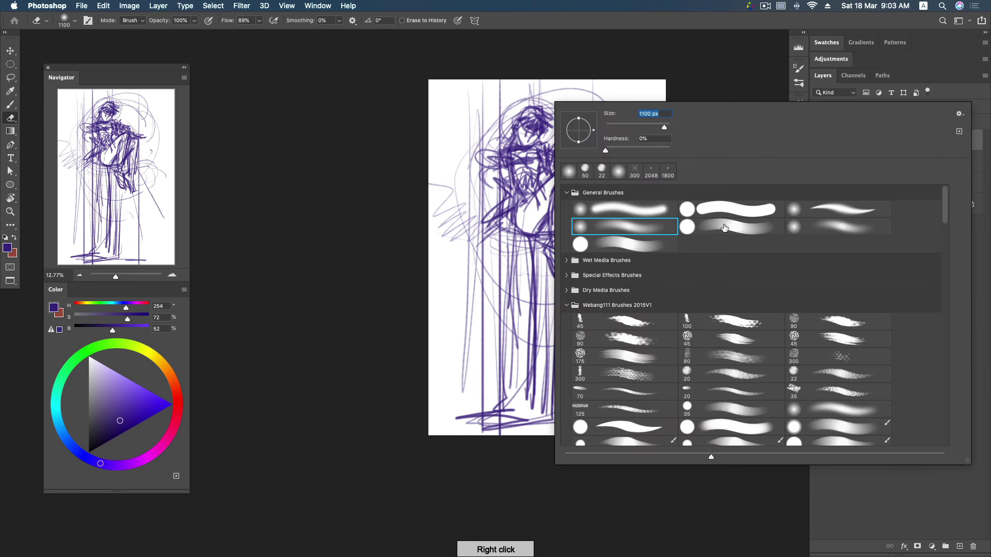
pyautogui.write('1000')
pyautogui.press('Return')
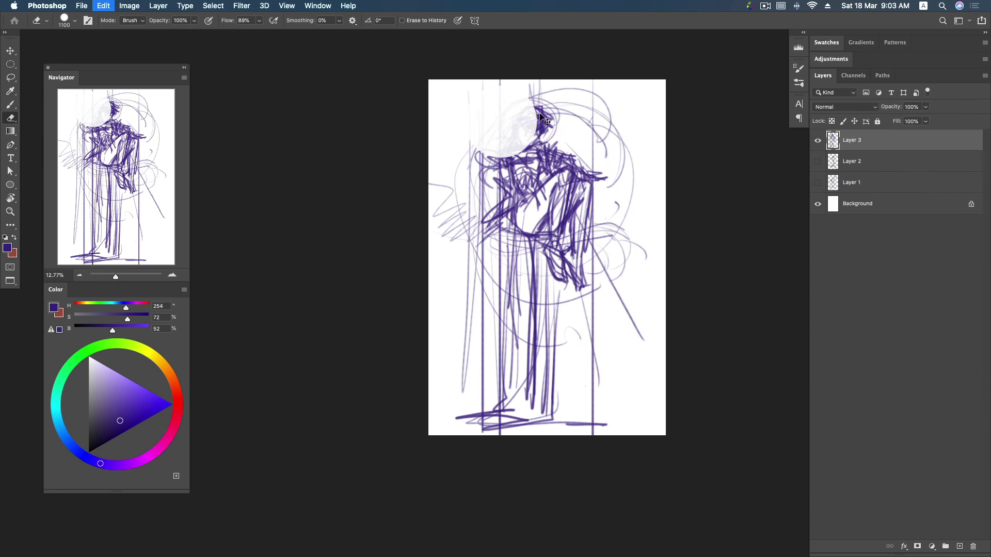
pyautogui.moveTo(536, 116); pyautogui.dragTo(546, 115)
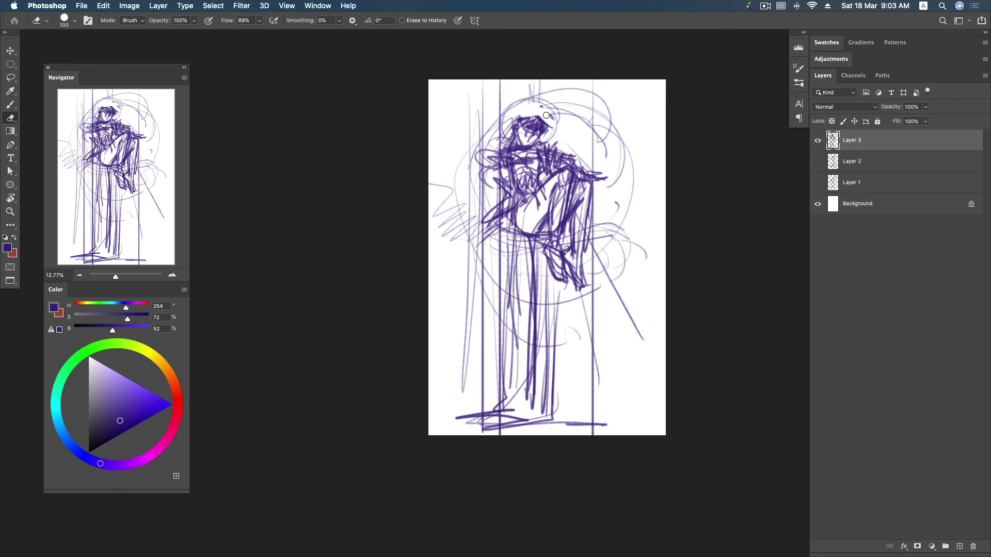
# - Add dark purple strokes beside the head and rework the hair
pyautogui.press('b')
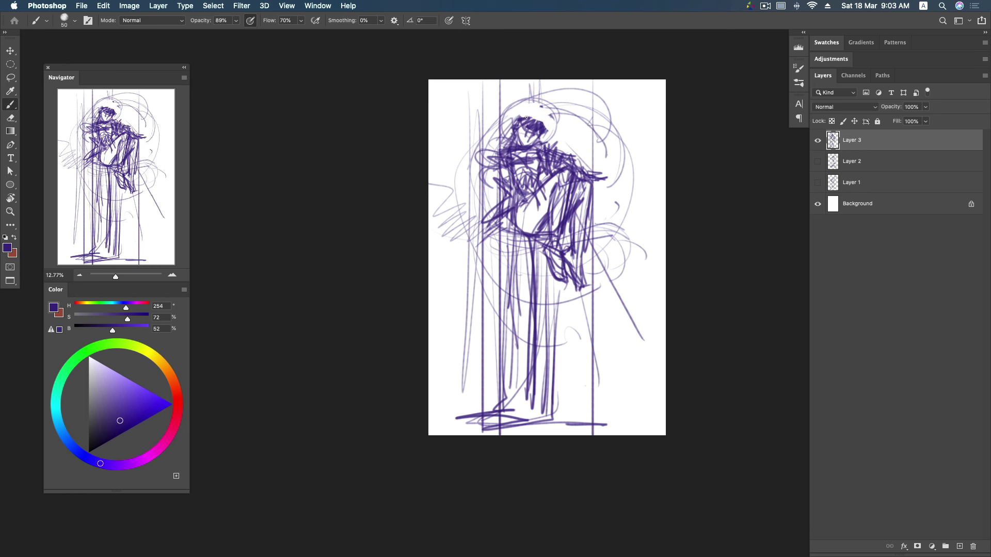
pyautogui.moveTo(542, 130); pyautogui.dragTo(541, 136)
pyautogui.moveTo(523, 121)
pyautogui.mouseDown()
pyautogui.moveTo(517, 114)
pyautogui.moveTo(541, 120)
pyautogui.moveTo(513, 127)
pyautogui.moveTo(529, 114)
pyautogui.moveTo(544, 143)
pyautogui.moveTo(522, 139)
pyautogui.mouseUp()
# - Sketch a spiral round shape at the left arm and long vertical lines down the left side
pyautogui.moveTo(510, 176)
pyautogui.mouseDown()
pyautogui.moveTo(465, 221)
pyautogui.moveTo(501, 211)
pyautogui.mouseUp()
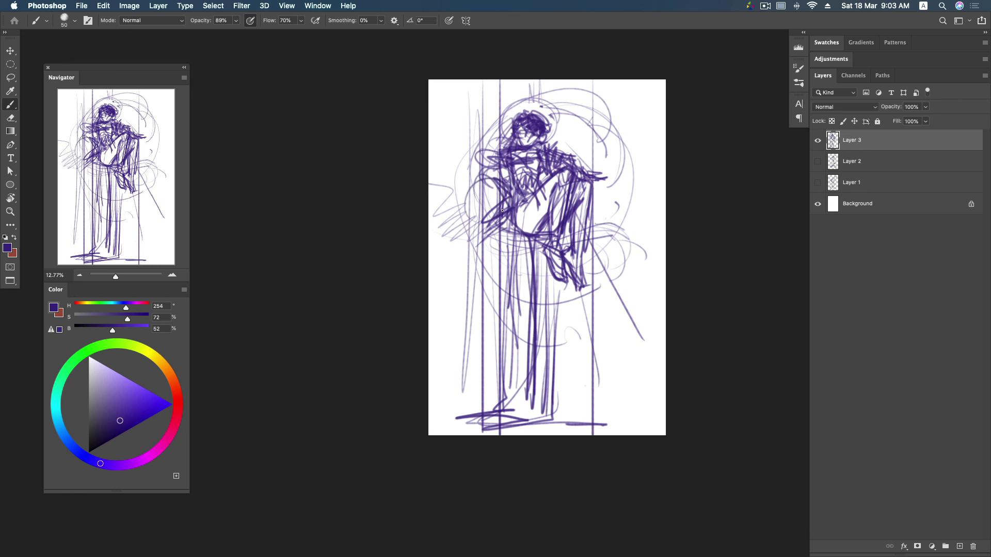
pyautogui.moveTo(478, 178)
pyautogui.mouseDown()
pyautogui.moveTo(493, 209)
pyautogui.moveTo(459, 216)
pyautogui.moveTo(469, 180)
pyautogui.moveTo(490, 170)
pyautogui.mouseUp()
pyautogui.moveTo(470, 212); pyautogui.dragTo(468, 302)
pyautogui.moveTo(464, 416)
pyautogui.mouseDown()
pyautogui.moveTo(467, 217)
pyautogui.moveTo(466, 238)
pyautogui.mouseUp()
pyautogui.moveTo(472, 302); pyautogui.dragTo(475, 413)
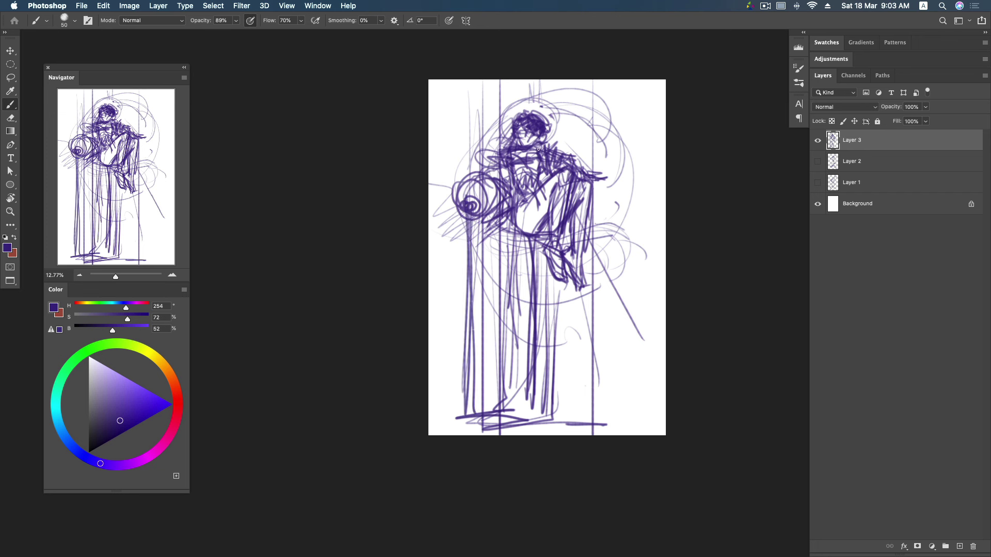
# - Hatch around the round shape and add horizontal strokes below it
pyautogui.moveTo(502, 238)
pyautogui.mouseDown()
pyautogui.moveTo(450, 237)
pyautogui.moveTo(460, 229)
pyautogui.mouseUp()
pyautogui.moveTo(470, 158)
pyautogui.mouseDown()
pyautogui.moveTo(442, 194)
pyautogui.moveTo(466, 150)
pyautogui.moveTo(468, 168)
pyautogui.moveTo(479, 121)
pyautogui.moveTo(463, 165)
pyautogui.moveTo(464, 113)
pyautogui.mouseUp()
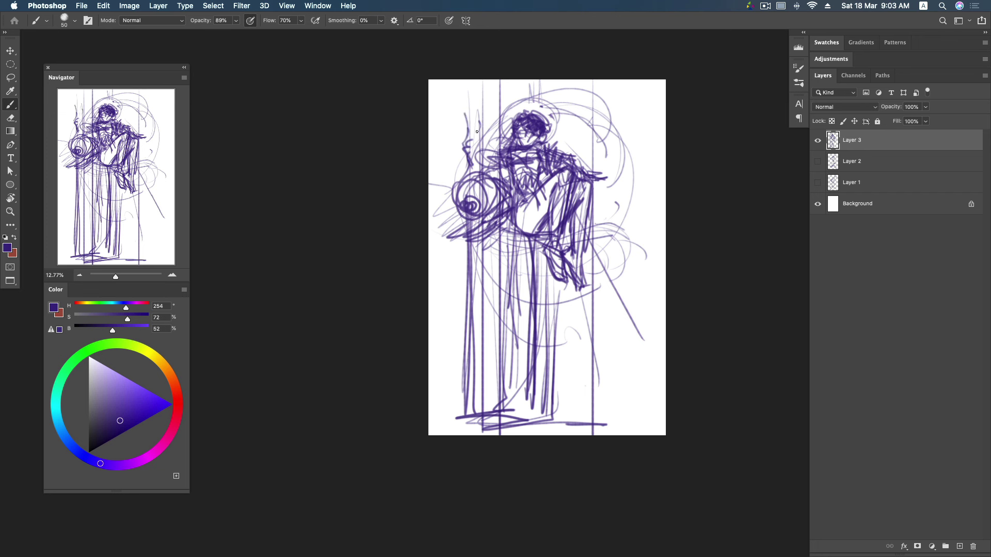
pyautogui.moveTo(453, 186); pyautogui.dragTo(439, 221)
pyautogui.moveTo(439, 189); pyautogui.dragTo(428, 236)
pyautogui.moveTo(463, 204); pyautogui.dragTo(429, 227)
pyautogui.moveTo(431, 238)
pyautogui.mouseDown()
pyautogui.moveTo(606, 227)
pyautogui.moveTo(588, 232)
pyautogui.moveTo(615, 240)
pyautogui.moveTo(586, 268)
pyautogui.moveTo(608, 268)
pyautogui.moveTo(621, 268)
pyautogui.moveTo(635, 231)
pyautogui.mouseUp()
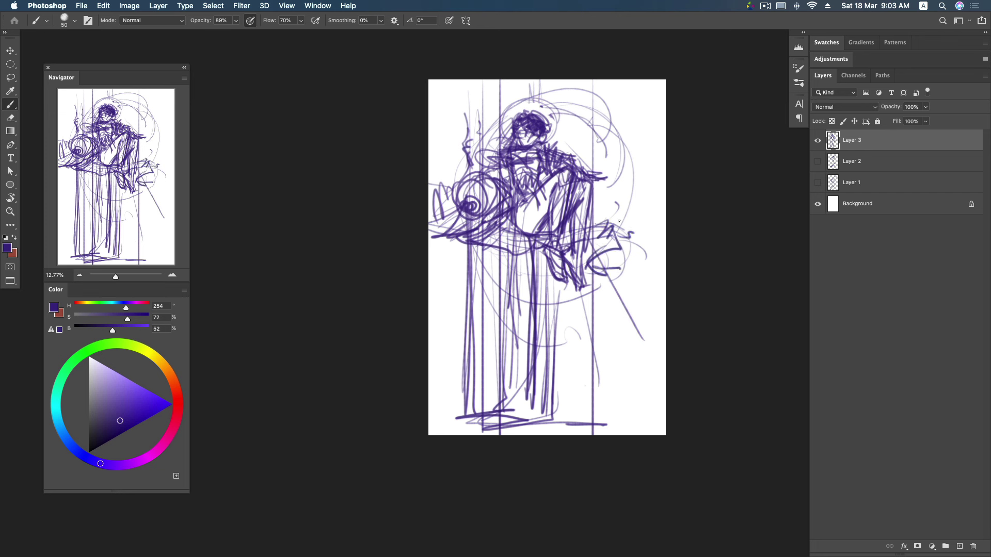
# - Add strokes near the right hand and large circular arcs around the head and shoulders
pyautogui.moveTo(608, 270); pyautogui.dragTo(625, 279)
pyautogui.moveTo(606, 217)
pyautogui.mouseDown()
pyautogui.moveTo(627, 213)
pyautogui.moveTo(638, 227)
pyautogui.mouseUp()
pyautogui.moveTo(537, 115)
pyautogui.mouseDown()
pyautogui.moveTo(502, 103)
pyautogui.moveTo(573, 166)
pyautogui.mouseUp()
pyautogui.moveTo(501, 98); pyautogui.dragTo(547, 118)
pyautogui.moveTo(485, 171)
pyautogui.mouseDown()
pyautogui.moveTo(526, 126)
pyautogui.moveTo(464, 160)
pyautogui.mouseUp()
pyautogui.moveTo(491, 111)
pyautogui.mouseDown()
pyautogui.moveTo(451, 155)
pyautogui.moveTo(629, 222)
pyautogui.mouseUp()
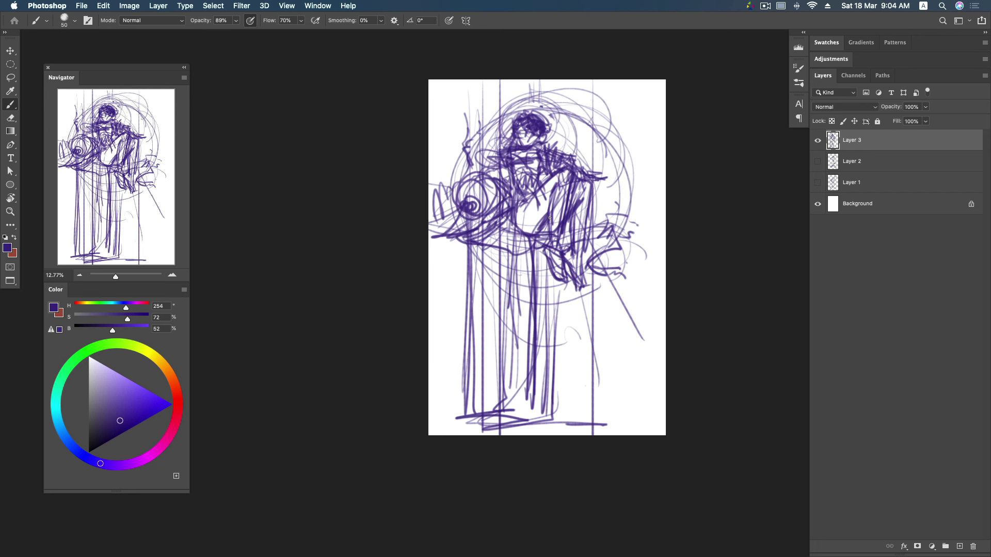
# - Add strokes and an arc along the canvas's left edge
pyautogui.moveTo(480, 238); pyautogui.dragTo(429, 285)
pyautogui.moveTo(443, 206)
pyautogui.mouseDown()
pyautogui.moveTo(430, 258)
pyautogui.moveTo(434, 304)
pyautogui.mouseUp()
pyautogui.moveTo(470, 235); pyautogui.dragTo(429, 326)
pyautogui.moveTo(459, 188); pyautogui.dragTo(434, 202)
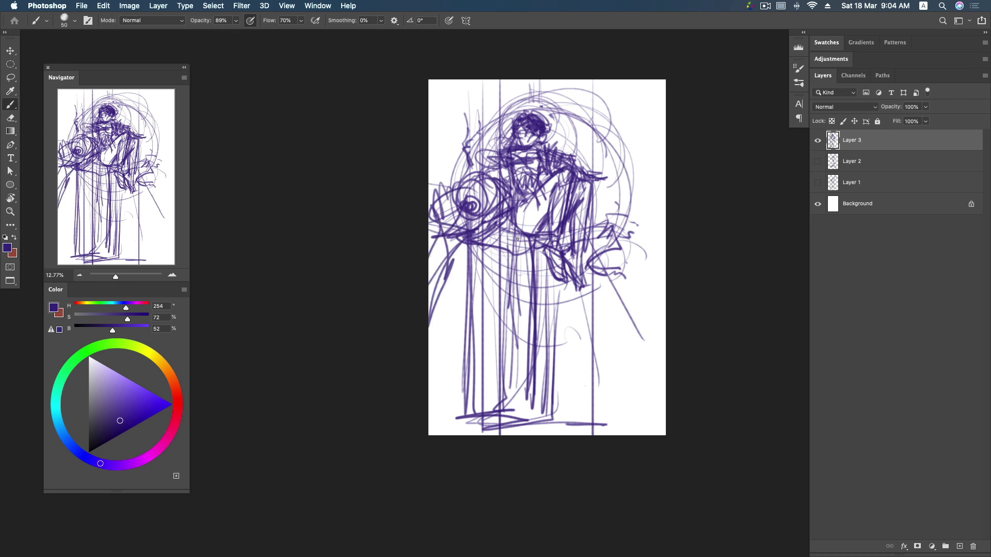
# - Move the Layer 3 sketch down-right and scale it to about 123%
pyautogui.press('v')
pyautogui.moveTo(549, 242); pyautogui.dragTo(565, 290)
pyautogui.hotkey('ctrl', 't')
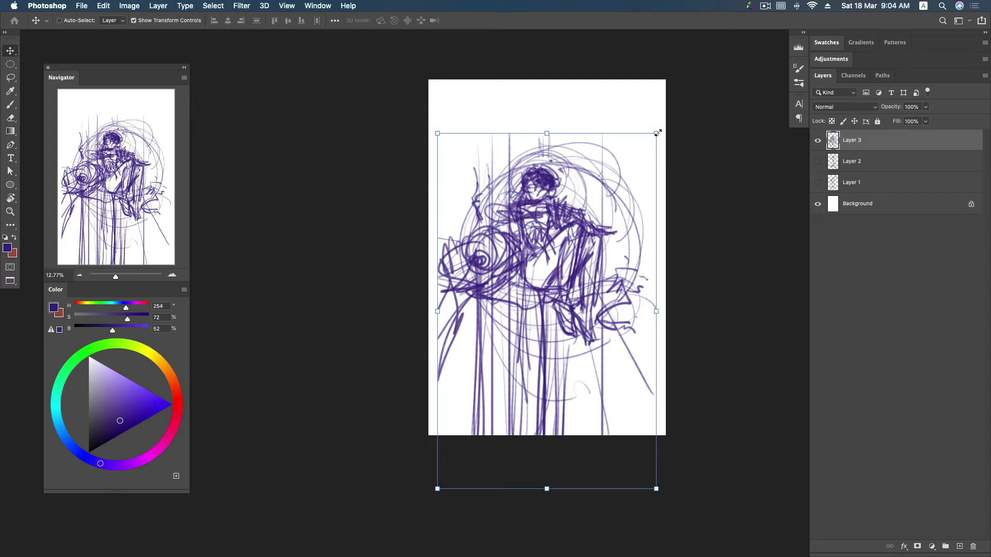
pyautogui.moveTo(660, 136); pyautogui.dragTo(702, 79)
pyautogui.moveTo(616, 152); pyautogui.dragTo(616, 177)
pyautogui.moveTo(681, 99); pyautogui.dragTo(705, 90)
pyautogui.moveTo(598, 217)
pyautogui.mouseDown()
pyautogui.moveTo(598, 236)
pyautogui.moveTo(605, 223)
pyautogui.mouseUp()
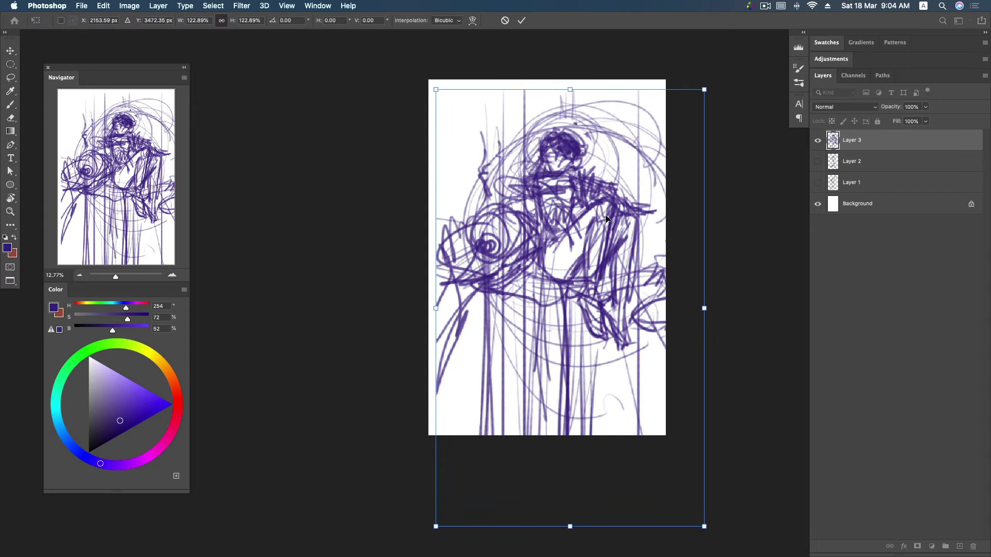
pyautogui.press('Return')
# - Paint extra strokes along the left canvas edge and the figure's left side
pyautogui.press('b')
pyautogui.moveTo(433, 238); pyautogui.dragTo(439, 335)
pyautogui.moveTo(459, 266); pyautogui.dragTo(431, 351)
pyautogui.moveTo(489, 232); pyautogui.dragTo(516, 253)
pyautogui.moveTo(482, 207); pyautogui.dragTo(531, 237)
pyautogui.moveTo(507, 283); pyautogui.dragTo(508, 319)
pyautogui.moveTo(493, 237); pyautogui.dragTo(493, 381)
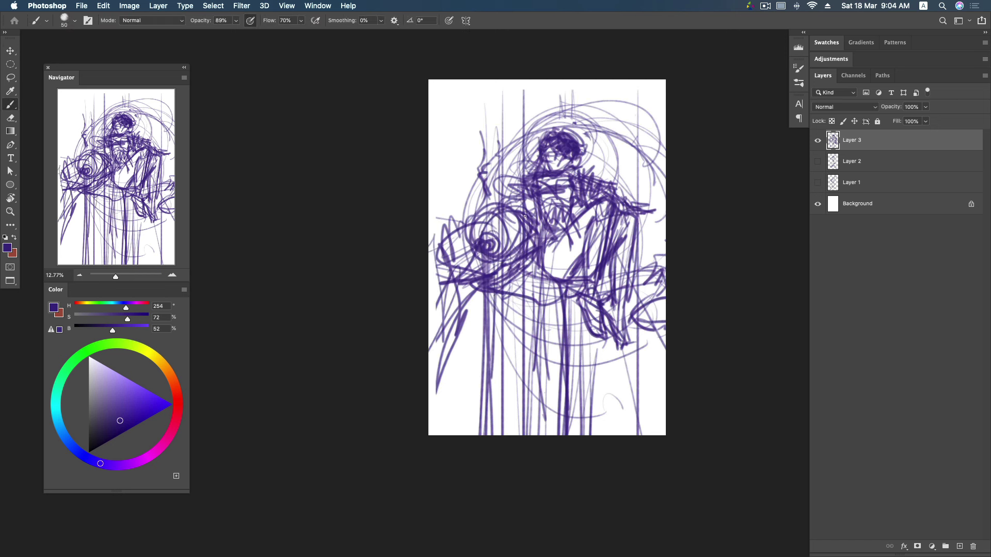
pyautogui.moveTo(519, 219); pyautogui.dragTo(532, 289)
# - Hatch the torso and shoulder, then add an empty Layer 4 and hide Layer 3
pyautogui.moveTo(521, 205)
pyautogui.mouseDown()
pyautogui.moveTo(532, 272)
pyautogui.moveTo(510, 289)
pyautogui.mouseUp()
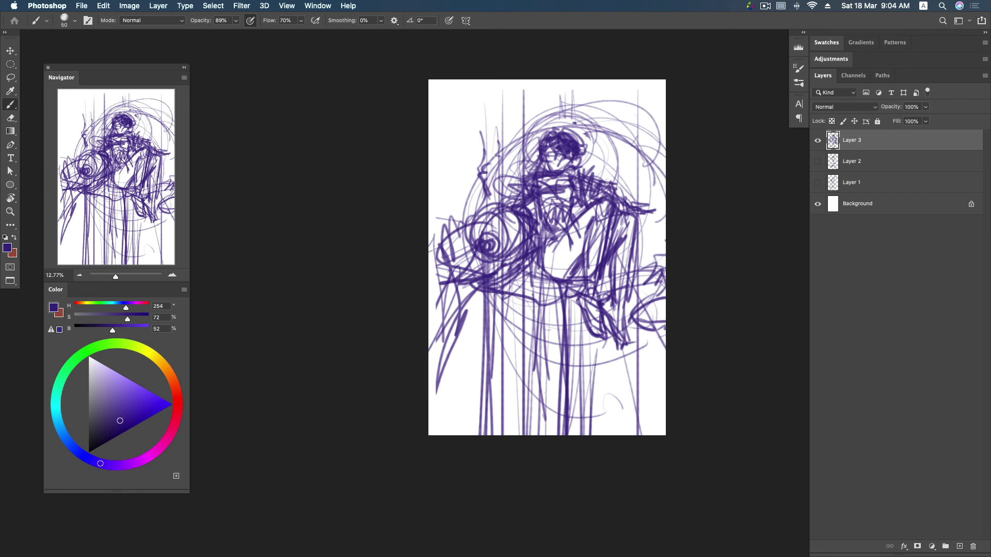
pyautogui.moveTo(584, 180)
pyautogui.mouseDown()
pyautogui.moveTo(624, 195)
pyautogui.moveTo(640, 212)
pyautogui.moveTo(632, 227)
pyautogui.moveTo(649, 213)
pyautogui.mouseUp()
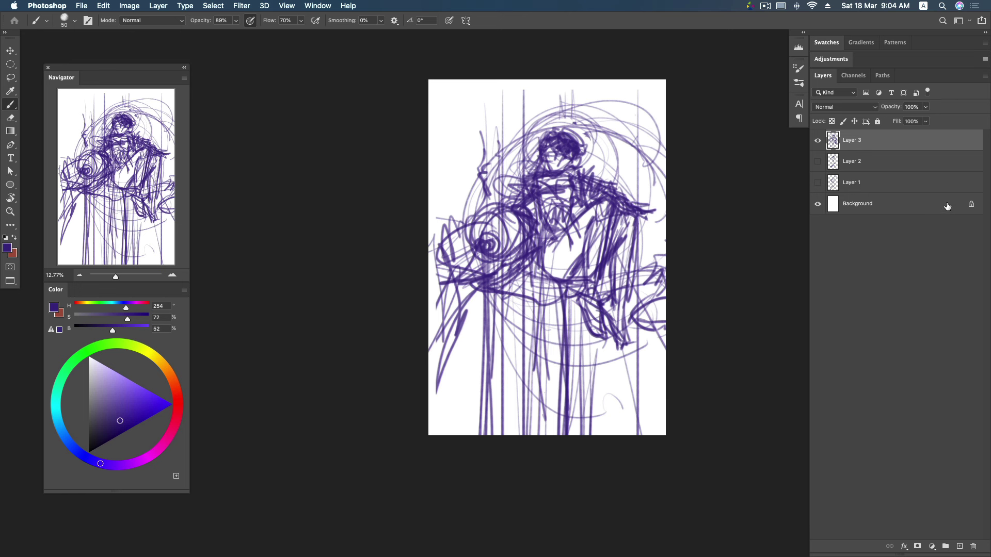
pyautogui.click(959, 546)
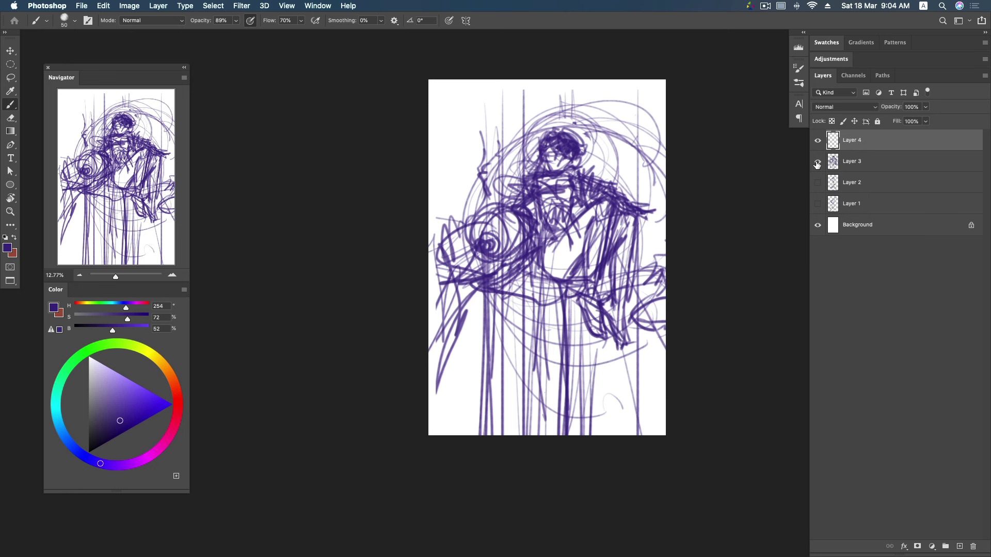
pyautogui.click(818, 163)
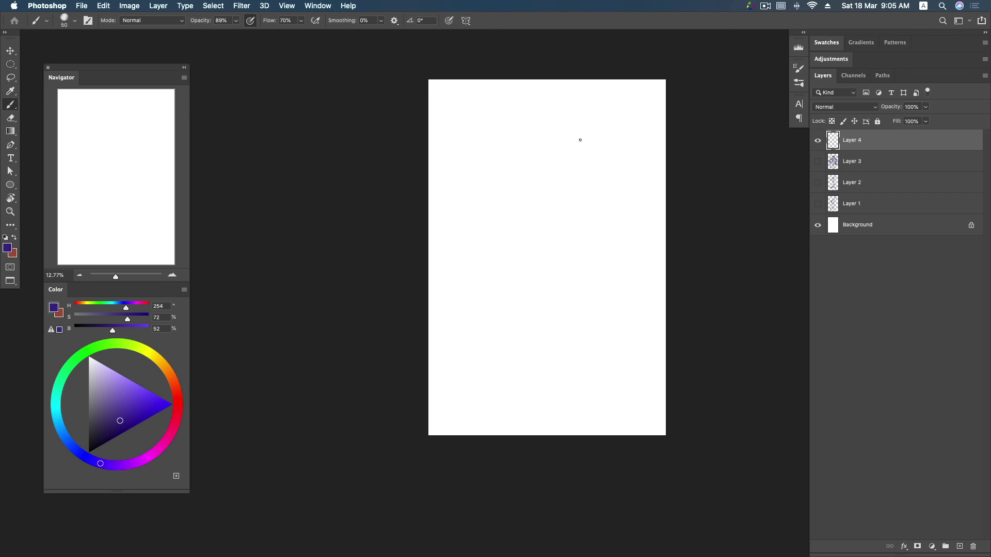
# - Sketch the new gesture's head, shoulder line, arm and lap curve
pyautogui.moveTo(517, 122)
pyautogui.mouseDown()
pyautogui.moveTo(556, 123)
pyautogui.moveTo(552, 154)
pyautogui.moveTo(535, 158)
pyautogui.moveTo(526, 142)
pyautogui.moveTo(553, 192)
pyautogui.moveTo(547, 213)
pyautogui.mouseUp()
pyautogui.moveTo(525, 168)
pyautogui.mouseDown()
pyautogui.moveTo(502, 198)
pyautogui.moveTo(523, 170)
pyautogui.moveTo(527, 197)
pyautogui.moveTo(527, 179)
pyautogui.moveTo(554, 185)
pyautogui.moveTo(484, 201)
pyautogui.moveTo(556, 164)
pyautogui.moveTo(528, 178)
pyautogui.mouseUp()
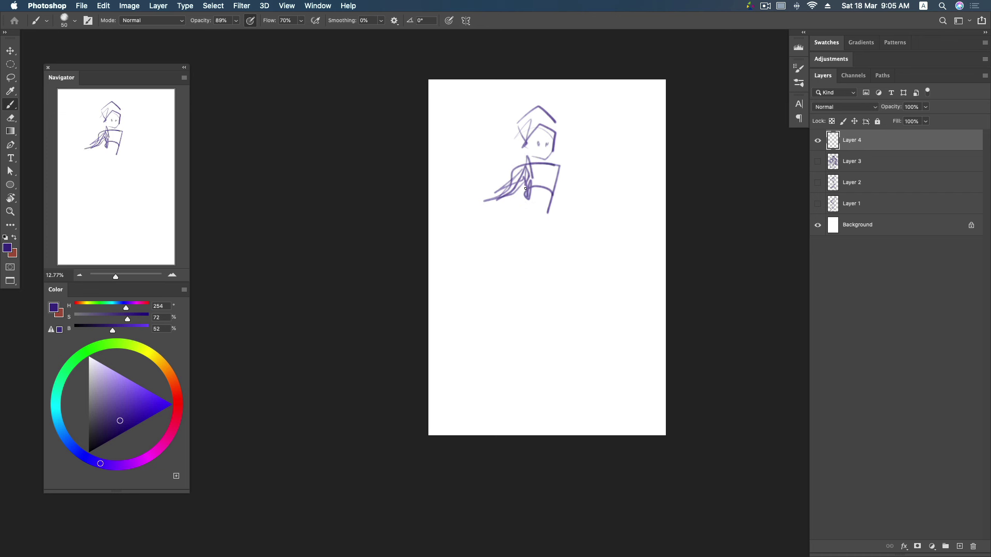
pyautogui.moveTo(509, 208)
pyautogui.mouseDown()
pyautogui.moveTo(539, 196)
pyautogui.moveTo(541, 238)
pyautogui.moveTo(504, 209)
pyautogui.moveTo(504, 276)
pyautogui.mouseUp()
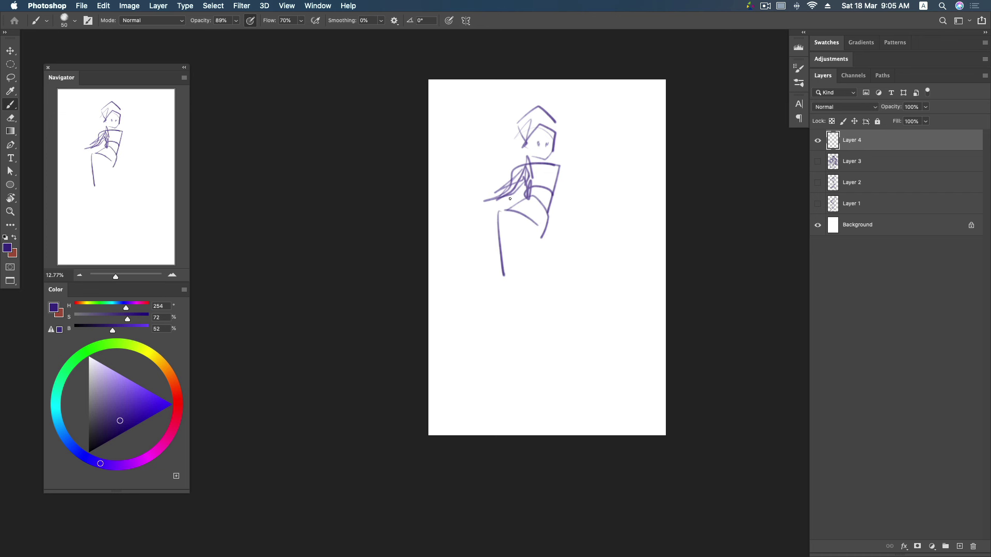
pyautogui.moveTo(502, 195); pyautogui.dragTo(490, 279)
pyautogui.moveTo(500, 217)
pyautogui.mouseDown()
pyautogui.moveTo(539, 222)
pyautogui.moveTo(517, 279)
pyautogui.mouseUp()
# - Draw the leg lines down from the knee and the foot below the left leg
pyautogui.moveTo(500, 222); pyautogui.dragTo(521, 273)
pyautogui.moveTo(506, 238); pyautogui.dragTo(522, 294)
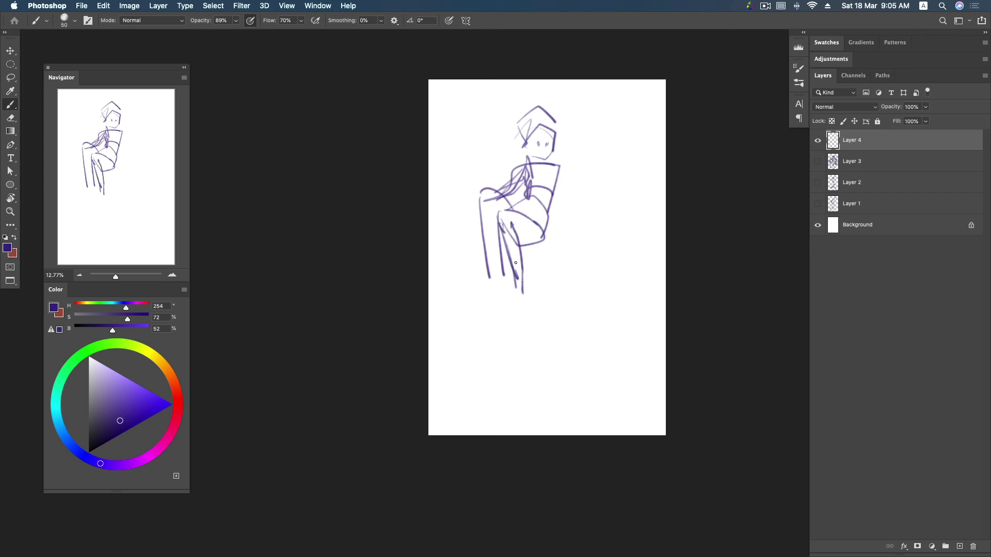
pyautogui.moveTo(482, 210)
pyautogui.mouseDown()
pyautogui.moveTo(490, 202)
pyautogui.moveTo(489, 275)
pyautogui.mouseUp()
pyautogui.moveTo(494, 212); pyautogui.dragTo(511, 324)
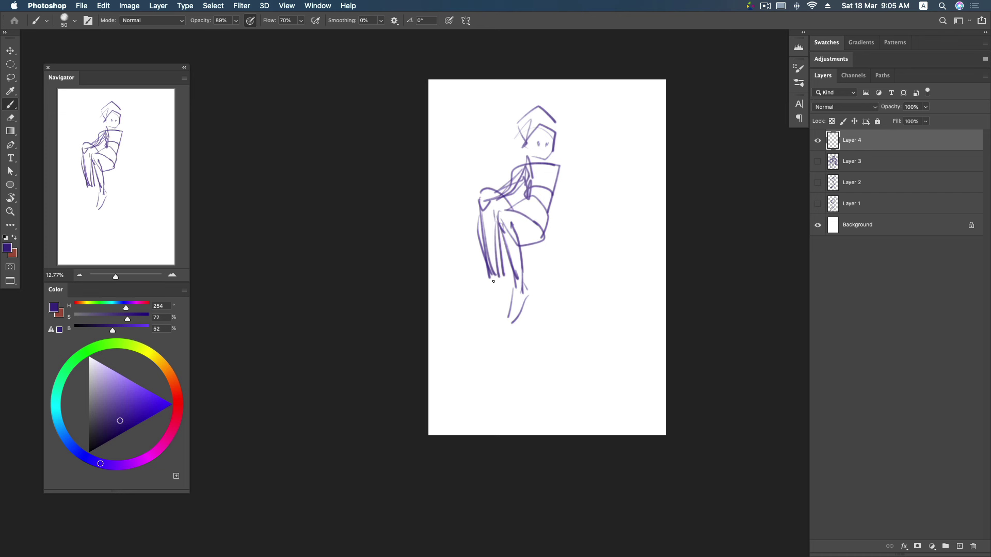
pyautogui.moveTo(493, 280); pyautogui.dragTo(506, 312)
# - Add the neck, back line, arms, top of the head and a thigh mark
pyautogui.moveTo(529, 173)
pyautogui.mouseDown()
pyautogui.moveTo(544, 160)
pyautogui.moveTo(558, 189)
pyautogui.moveTo(556, 226)
pyautogui.mouseUp()
pyautogui.moveTo(561, 174); pyautogui.dragTo(557, 211)
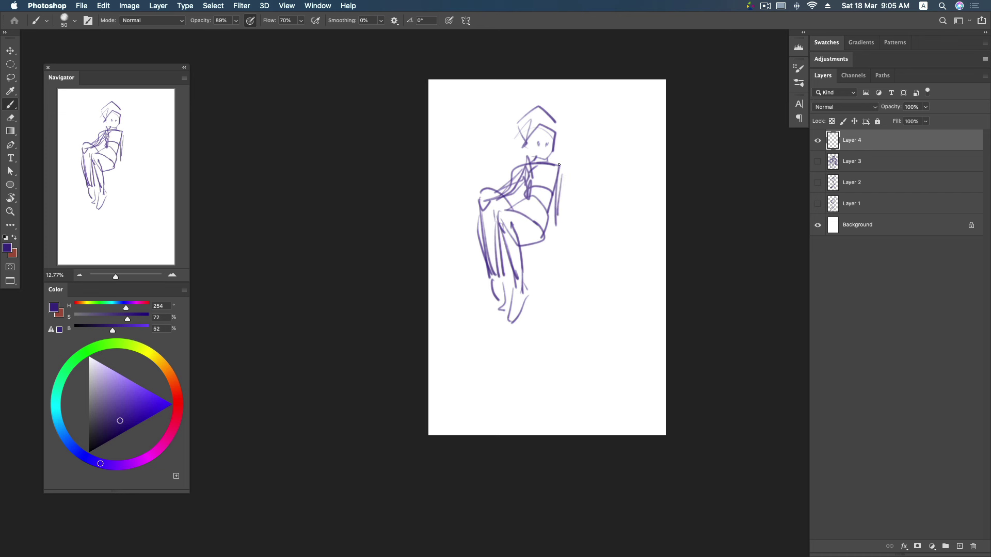
pyautogui.moveTo(553, 176)
pyautogui.mouseDown()
pyautogui.moveTo(557, 165)
pyautogui.moveTo(571, 181)
pyautogui.moveTo(553, 216)
pyautogui.mouseUp()
pyautogui.moveTo(486, 198); pyautogui.dragTo(540, 162)
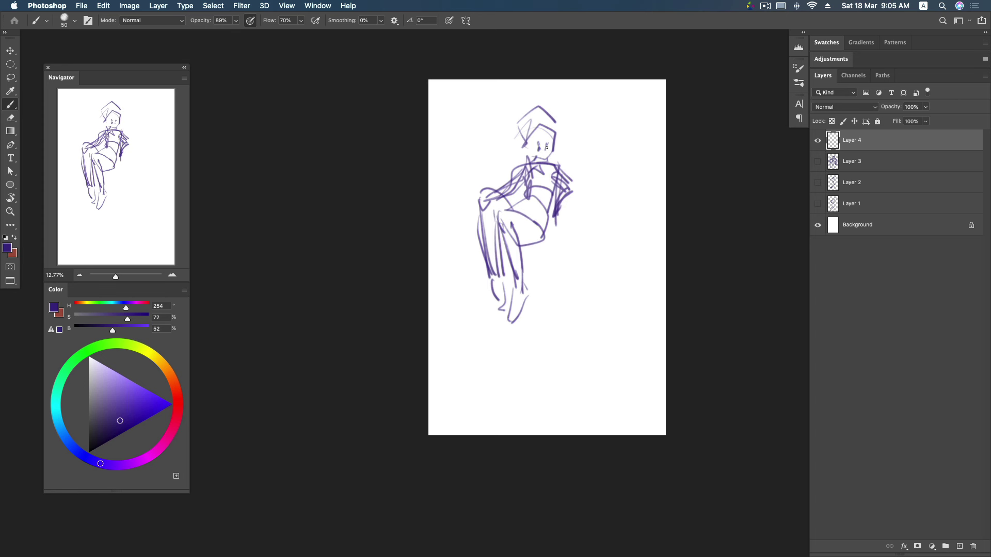
pyautogui.moveTo(534, 125); pyautogui.dragTo(555, 116)
pyautogui.moveTo(523, 211); pyautogui.dragTo(511, 229)
pyautogui.hotkey('ctrl', 't')
# - Scale the Layer 4 sketch to about 131% and move it up and right
pyautogui.moveTo(576, 123)
pyautogui.mouseDown()
pyautogui.moveTo(553, 150)
pyautogui.moveTo(591, 79)
pyautogui.mouseUp()
pyautogui.hotkey('ctrl', 'z')
pyautogui.hotkey('ctrl', 'shift', 'z')
pyautogui.hotkey('ctrl', 'z')
pyautogui.moveTo(555, 137)
pyautogui.mouseDown()
pyautogui.moveTo(579, 78)
pyautogui.moveTo(571, 124)
pyautogui.moveTo(581, 95)
pyautogui.moveTo(572, 113)
pyautogui.mouseUp()
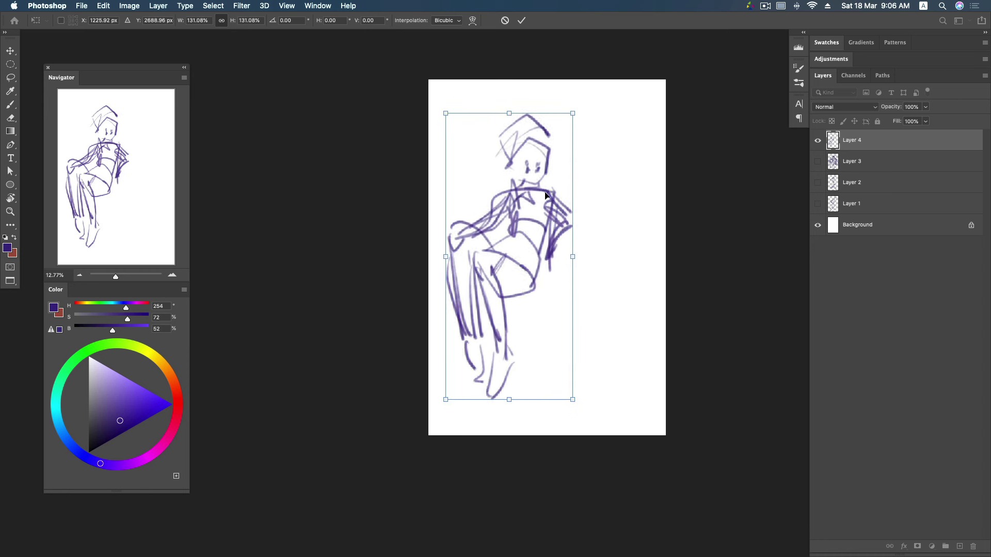
pyautogui.moveTo(546, 195); pyautogui.dragTo(560, 182)
pyautogui.press('Return')
# - Draw curves beside the legs and overlapping circles for the drum by the knee
pyautogui.press('b')
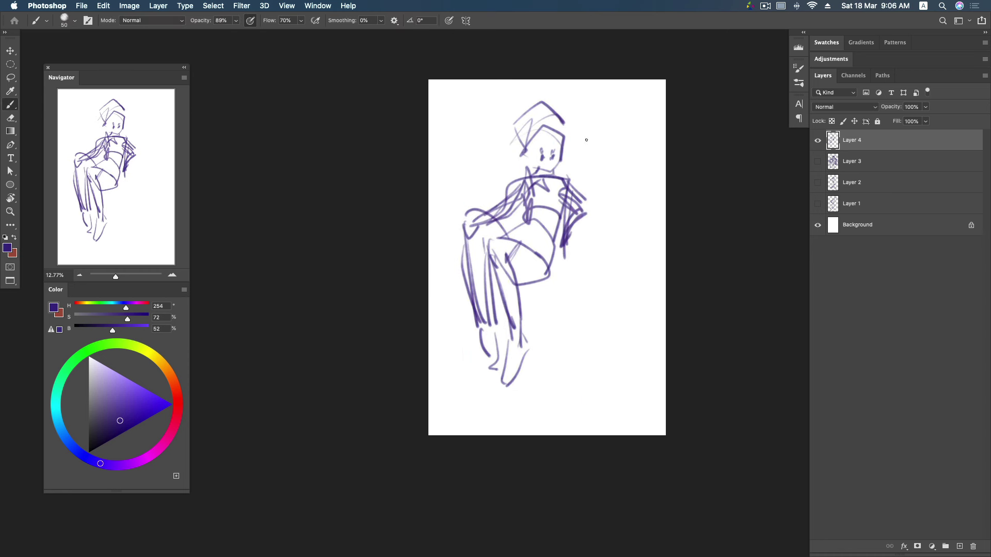
pyautogui.moveTo(441, 271); pyautogui.dragTo(518, 324)
pyautogui.moveTo(523, 333); pyautogui.dragTo(579, 317)
pyautogui.moveTo(560, 242)
pyautogui.mouseDown()
pyautogui.moveTo(599, 258)
pyautogui.moveTo(578, 276)
pyautogui.moveTo(537, 227)
pyautogui.moveTo(603, 270)
pyautogui.moveTo(568, 212)
pyautogui.moveTo(524, 237)
pyautogui.moveTo(591, 202)
pyautogui.moveTo(622, 210)
pyautogui.moveTo(568, 284)
pyautogui.moveTo(516, 233)
pyautogui.moveTo(605, 239)
pyautogui.moveTo(615, 392)
pyautogui.moveTo(620, 255)
pyautogui.moveTo(596, 232)
pyautogui.moveTo(606, 263)
pyautogui.moveTo(628, 264)
pyautogui.moveTo(616, 264)
pyautogui.moveTo(612, 294)
pyautogui.moveTo(623, 381)
pyautogui.moveTo(639, 272)
pyautogui.moveTo(575, 234)
pyautogui.moveTo(537, 256)
pyautogui.mouseUp()
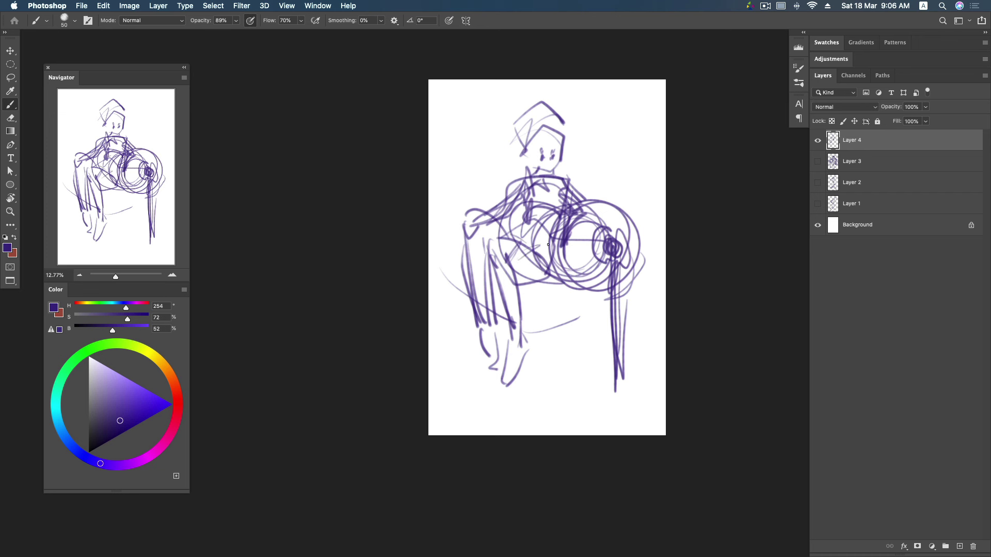
# - Paint long vertical robe folds below the drum
pyautogui.moveTo(550, 242); pyautogui.dragTo(561, 370)
pyautogui.moveTo(554, 261); pyautogui.dragTo(543, 392)
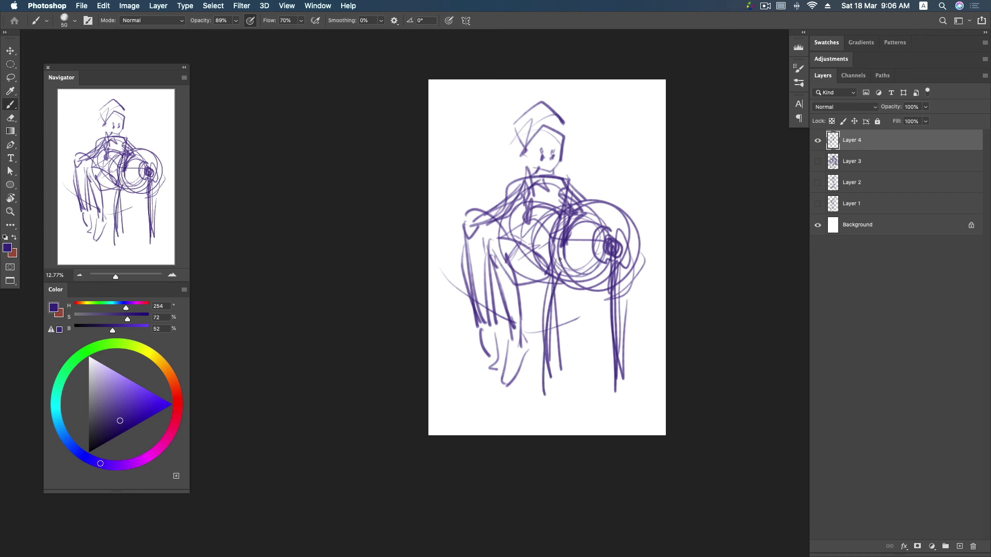
pyautogui.moveTo(559, 258); pyautogui.dragTo(545, 407)
pyautogui.moveTo(533, 290); pyautogui.dragTo(535, 408)
pyautogui.moveTo(525, 352); pyautogui.dragTo(522, 401)
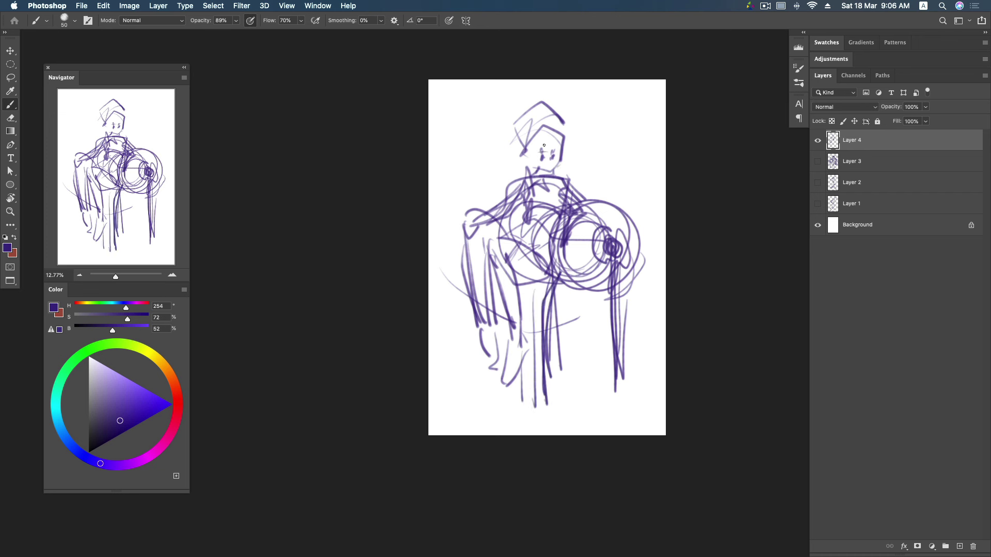
# - Sketch hair around the head, the neck and collar lines, and the left shoulder
pyautogui.moveTo(543, 128)
pyautogui.mouseDown()
pyautogui.moveTo(536, 152)
pyautogui.moveTo(552, 157)
pyautogui.moveTo(528, 148)
pyautogui.moveTo(559, 125)
pyautogui.moveTo(556, 117)
pyautogui.moveTo(565, 164)
pyautogui.moveTo(486, 208)
pyautogui.mouseUp()
pyautogui.moveTo(506, 129); pyautogui.dragTo(564, 176)
pyautogui.moveTo(579, 130); pyautogui.dragTo(567, 165)
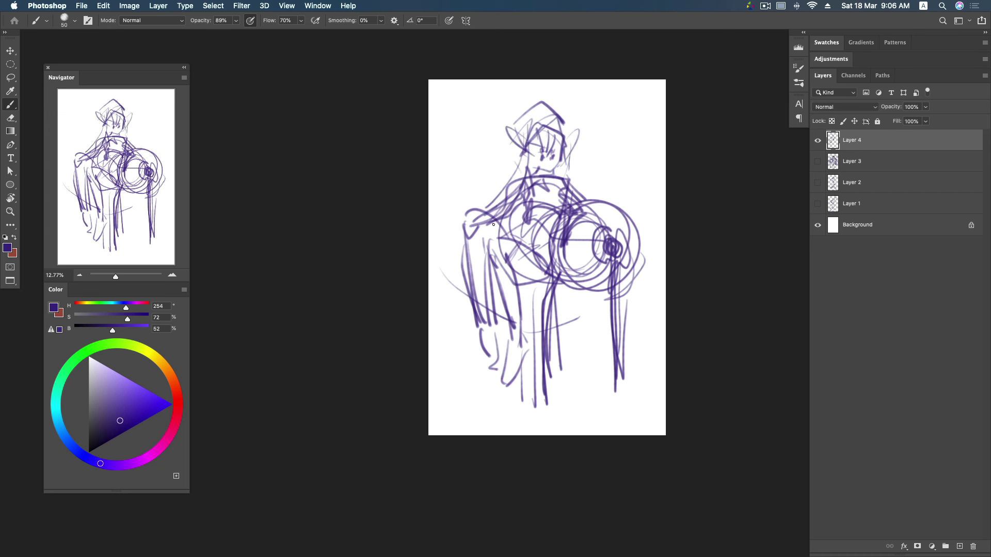
pyautogui.moveTo(486, 212)
pyautogui.mouseDown()
pyautogui.moveTo(522, 182)
pyautogui.moveTo(533, 207)
pyautogui.moveTo(524, 207)
pyautogui.moveTo(587, 186)
pyautogui.mouseUp()
pyautogui.moveTo(510, 180)
pyautogui.mouseDown()
pyautogui.moveTo(539, 197)
pyautogui.moveTo(567, 195)
pyautogui.moveTo(500, 185)
pyautogui.moveTo(498, 203)
pyautogui.mouseUp()
pyautogui.moveTo(493, 197)
pyautogui.mouseDown()
pyautogui.moveTo(520, 211)
pyautogui.moveTo(554, 210)
pyautogui.moveTo(521, 240)
pyautogui.moveTo(496, 240)
pyautogui.moveTo(508, 260)
pyautogui.moveTo(517, 253)
pyautogui.mouseUp()
# - Hatch the chest and torso with short strokes
pyautogui.moveTo(549, 239)
pyautogui.mouseDown()
pyautogui.moveTo(516, 254)
pyautogui.moveTo(498, 235)
pyautogui.moveTo(515, 233)
pyautogui.mouseUp()
pyautogui.moveTo(555, 233)
pyautogui.mouseDown()
pyautogui.moveTo(524, 238)
pyautogui.moveTo(537, 249)
pyautogui.mouseUp()
pyautogui.moveTo(542, 244)
pyautogui.mouseDown()
pyautogui.moveTo(520, 251)
pyautogui.moveTo(541, 415)
pyautogui.mouseUp()
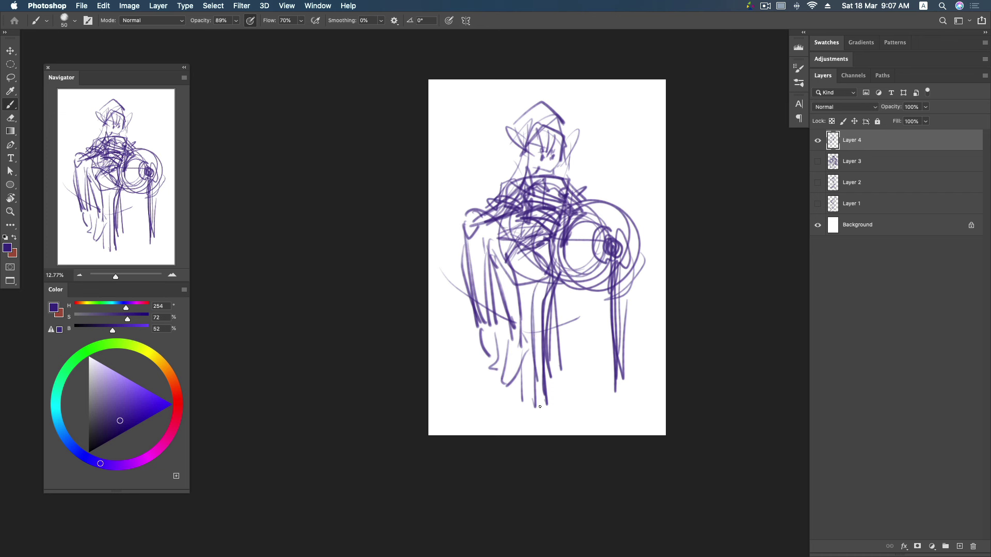
pyautogui.moveTo(515, 230); pyautogui.dragTo(501, 238)
# - Run long lines down the lower legs to the bottom edge
pyautogui.moveTo(477, 289); pyautogui.dragTo(484, 392)
pyautogui.moveTo(481, 320)
pyautogui.mouseDown()
pyautogui.moveTo(521, 435)
pyautogui.moveTo(530, 435)
pyautogui.mouseUp()
pyautogui.moveTo(546, 299); pyautogui.dragTo(537, 427)
pyautogui.moveTo(521, 373); pyautogui.dragTo(514, 435)
# - Add looping strokes across the lower torso and around the drum's right side
pyautogui.moveTo(559, 331); pyautogui.dragTo(636, 297)
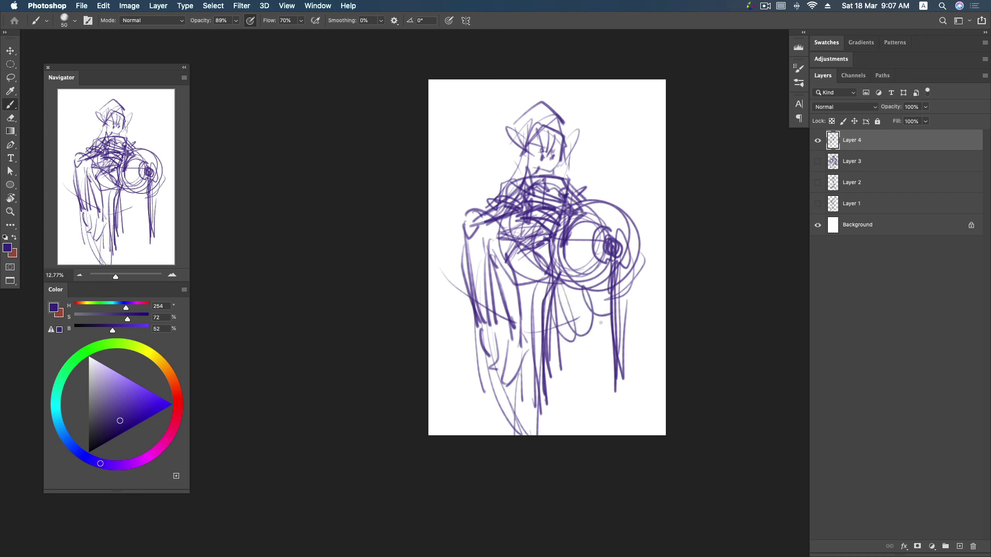
pyautogui.moveTo(508, 288)
pyautogui.mouseDown()
pyautogui.moveTo(599, 269)
pyautogui.moveTo(614, 244)
pyautogui.moveTo(608, 304)
pyautogui.moveTo(658, 330)
pyautogui.moveTo(666, 290)
pyautogui.mouseUp()
pyautogui.moveTo(638, 329); pyautogui.dragTo(585, 350)
pyautogui.moveTo(629, 307); pyautogui.dragTo(602, 363)
pyautogui.moveTo(614, 305); pyautogui.dragTo(665, 238)
# - Sketch halo arcs around the head and curving strokes along the left canvas edge
pyautogui.moveTo(477, 240); pyautogui.dragTo(428, 289)
pyautogui.moveTo(429, 271); pyautogui.dragTo(455, 219)
pyautogui.moveTo(467, 297)
pyautogui.mouseDown()
pyautogui.moveTo(428, 316)
pyautogui.moveTo(429, 361)
pyautogui.mouseUp()
pyautogui.moveTo(437, 228); pyautogui.dragTo(429, 246)
pyautogui.moveTo(465, 410); pyautogui.dragTo(470, 95)
pyautogui.moveTo(482, 393)
pyautogui.mouseDown()
pyautogui.moveTo(494, 118)
pyautogui.moveTo(583, 187)
pyautogui.mouseUp()
pyautogui.moveTo(485, 149); pyautogui.dragTo(601, 157)
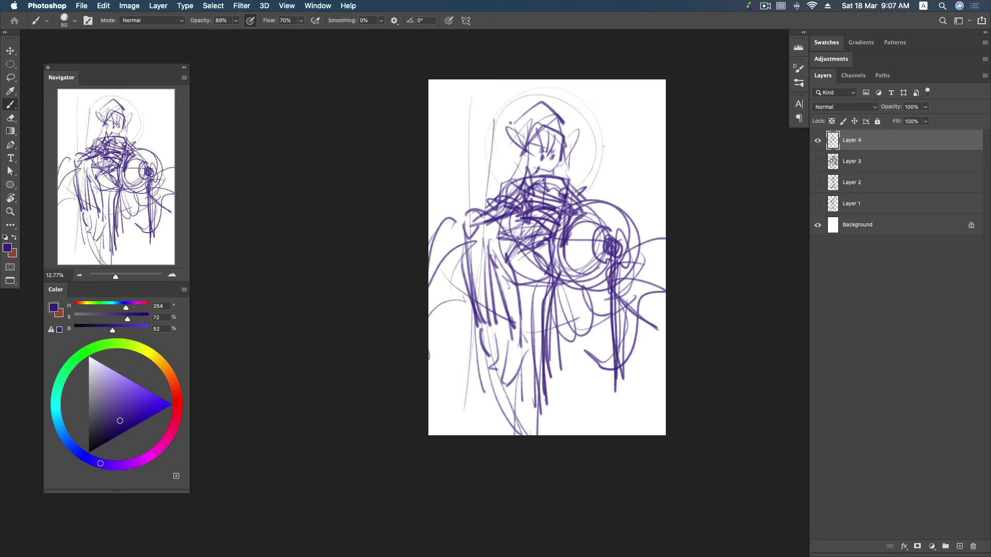
pyautogui.moveTo(464, 195); pyautogui.dragTo(428, 204)
pyautogui.moveTo(445, 301); pyautogui.dragTo(429, 327)
pyautogui.moveTo(451, 241)
pyautogui.mouseDown()
pyautogui.moveTo(428, 240)
pyautogui.moveTo(475, 169)
pyautogui.mouseUp()
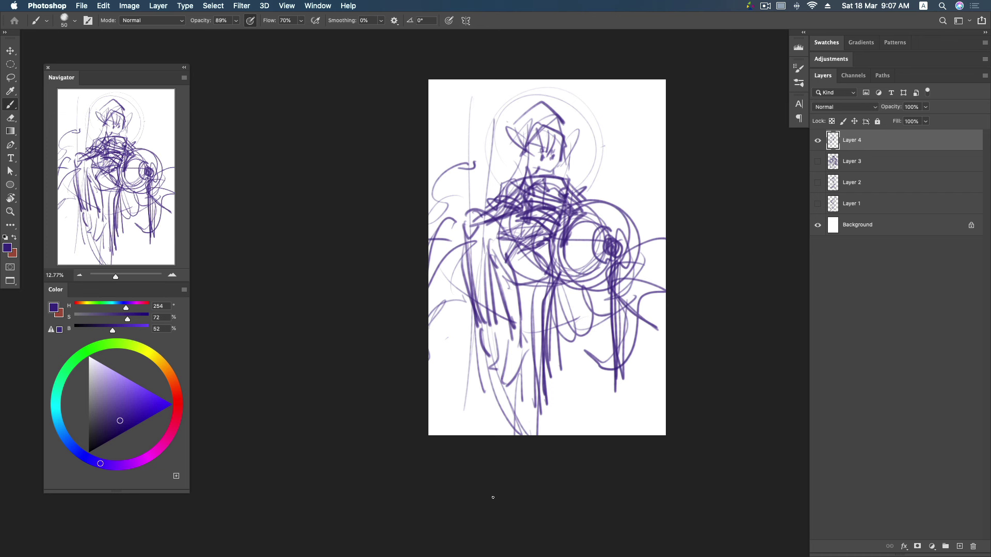
pyautogui.click(818, 141)
pyautogui.click(817, 161)
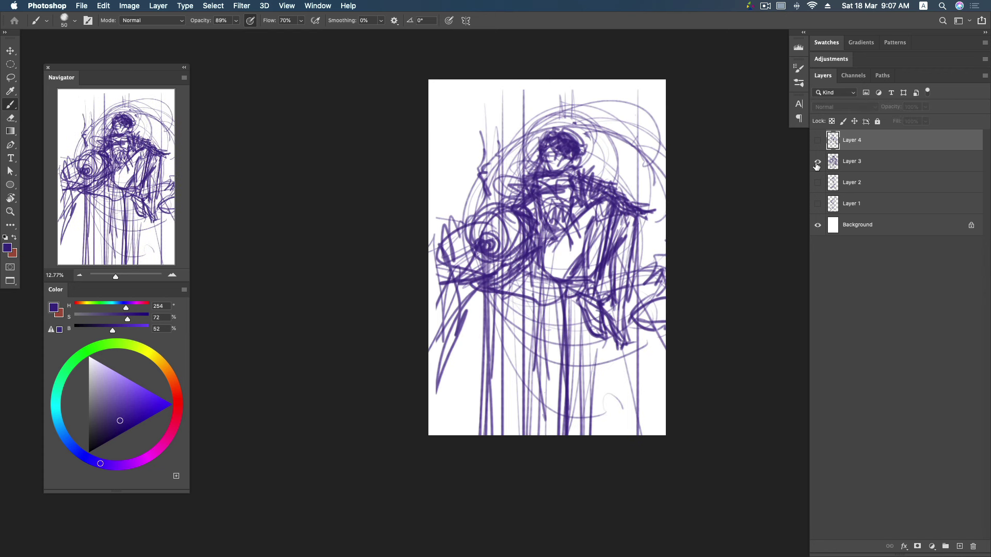
pyautogui.click(818, 161)
pyautogui.click(818, 141)
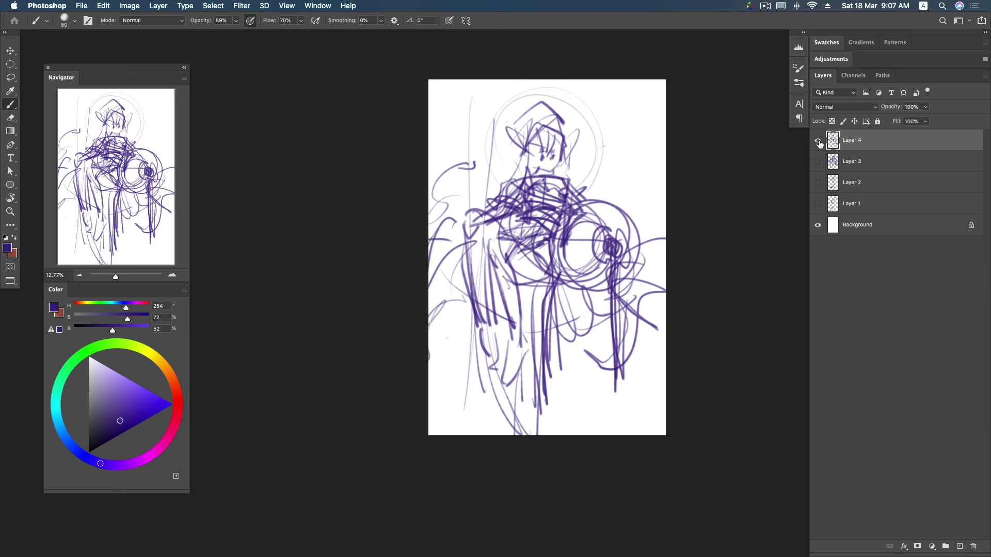
pyautogui.click(817, 141)
pyautogui.click(818, 162)
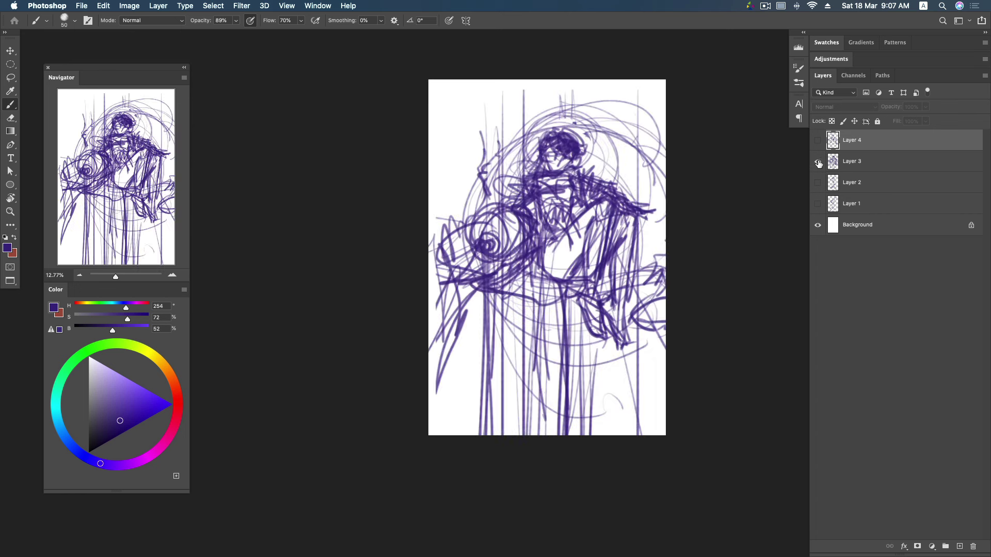
pyautogui.click(818, 162)
pyautogui.click(818, 161)
pyautogui.click(817, 140)
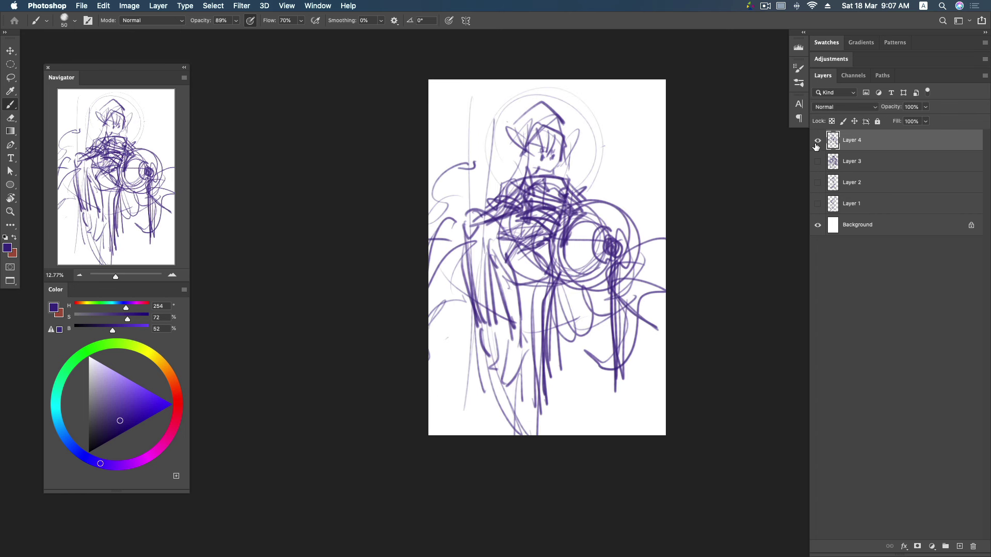
pyautogui.click(818, 141)
pyautogui.click(817, 183)
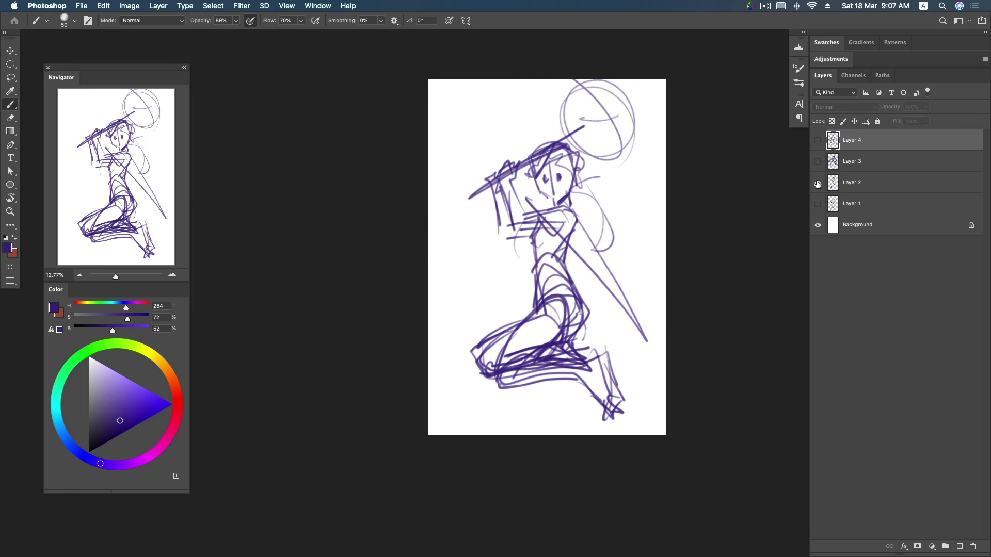
pyautogui.click(817, 183)
pyautogui.click(818, 141)
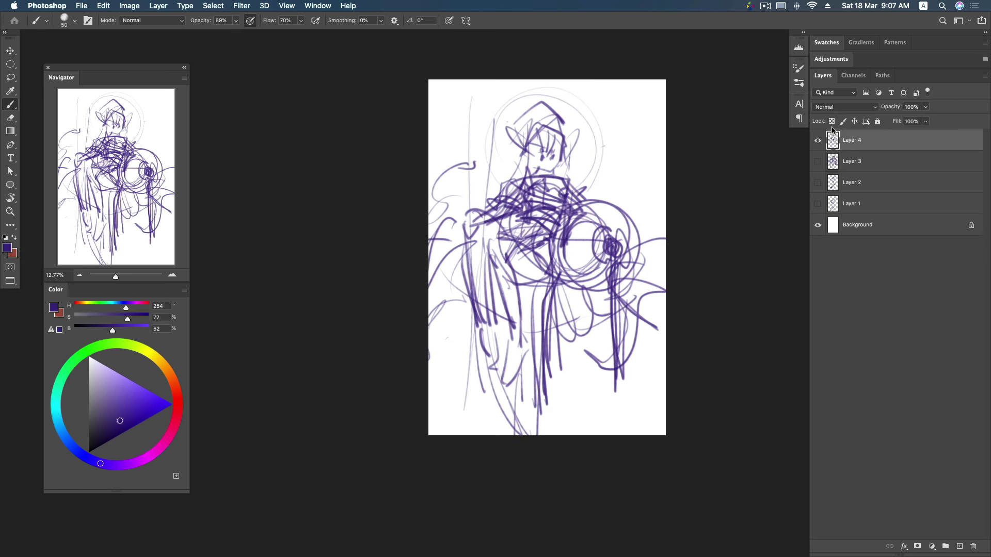
# - Undo a stroke on the figure's left side, then darken the chest
pyautogui.moveTo(503, 265); pyautogui.dragTo(515, 355)
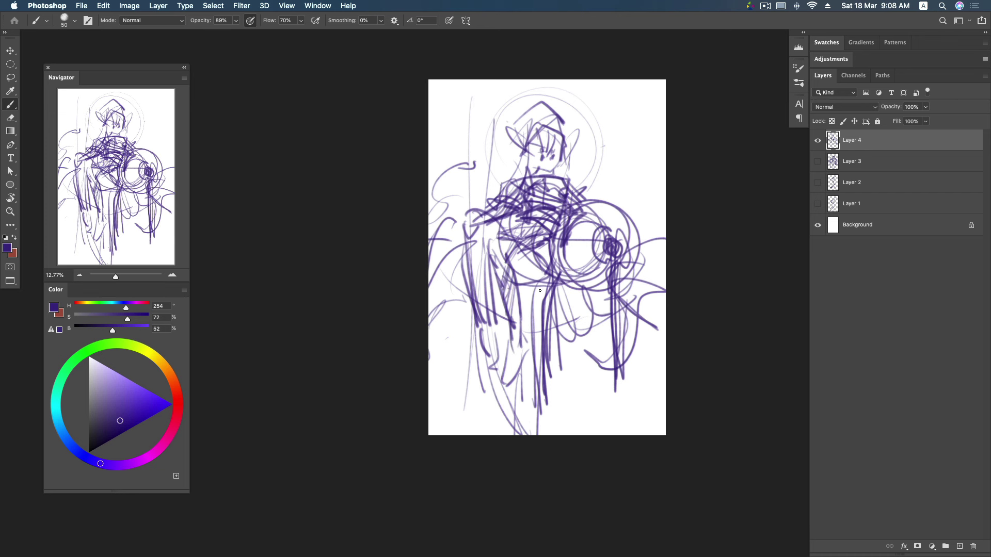
pyautogui.press('super+z')
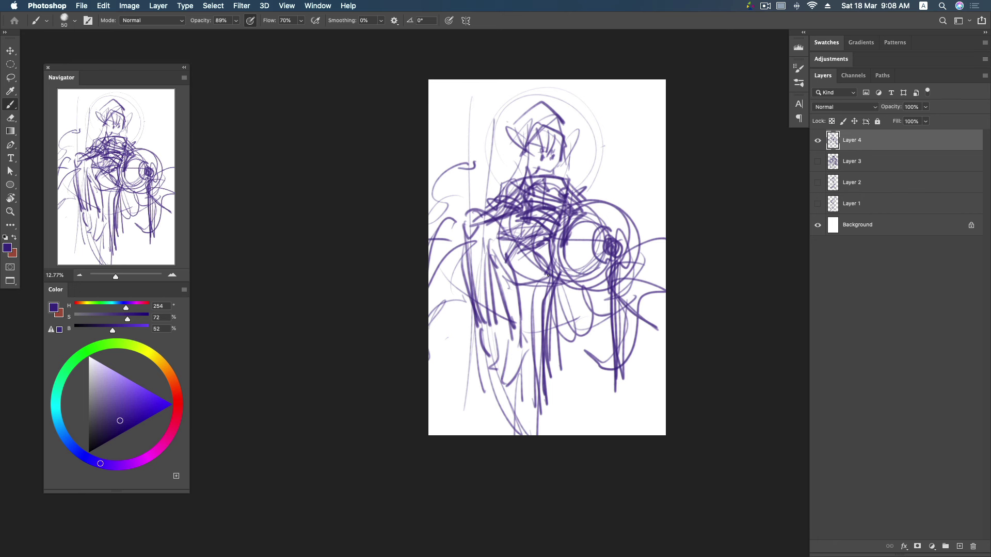
pyautogui.moveTo(575, 183); pyautogui.dragTo(562, 194)
pyautogui.moveTo(564, 184)
pyautogui.mouseDown()
pyautogui.moveTo(575, 176)
pyautogui.moveTo(590, 202)
pyautogui.moveTo(560, 229)
pyautogui.moveTo(587, 209)
pyautogui.moveTo(574, 210)
pyautogui.moveTo(598, 212)
pyautogui.moveTo(580, 204)
pyautogui.moveTo(595, 212)
pyautogui.moveTo(592, 197)
pyautogui.moveTo(607, 245)
pyautogui.mouseUp()
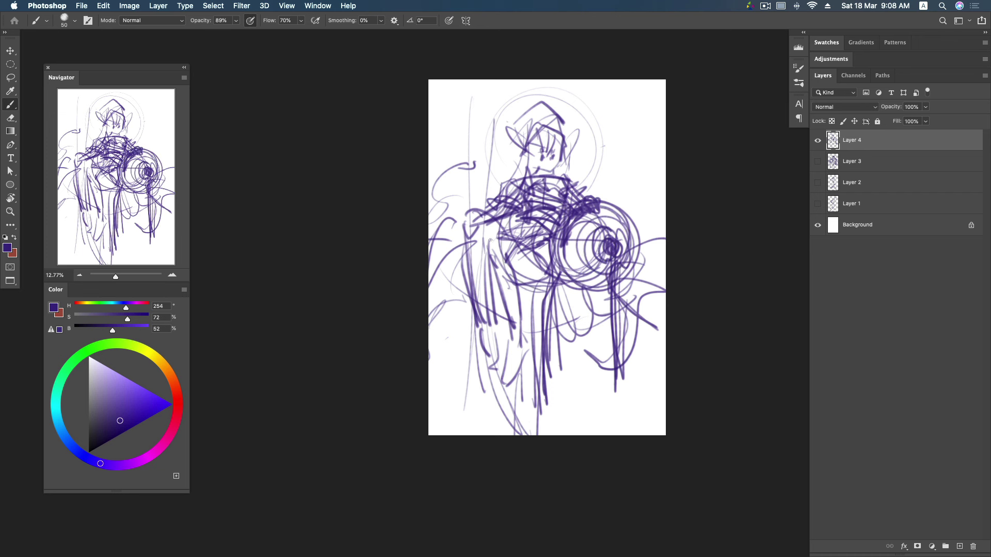
# - Draw vertical robe lines and a narrow loop below the chest
pyautogui.moveTo(567, 217); pyautogui.dragTo(555, 274)
pyautogui.moveTo(557, 239)
pyautogui.mouseDown()
pyautogui.moveTo(548, 283)
pyautogui.moveTo(559, 342)
pyautogui.mouseUp()
pyautogui.moveTo(566, 288); pyautogui.dragTo(561, 346)
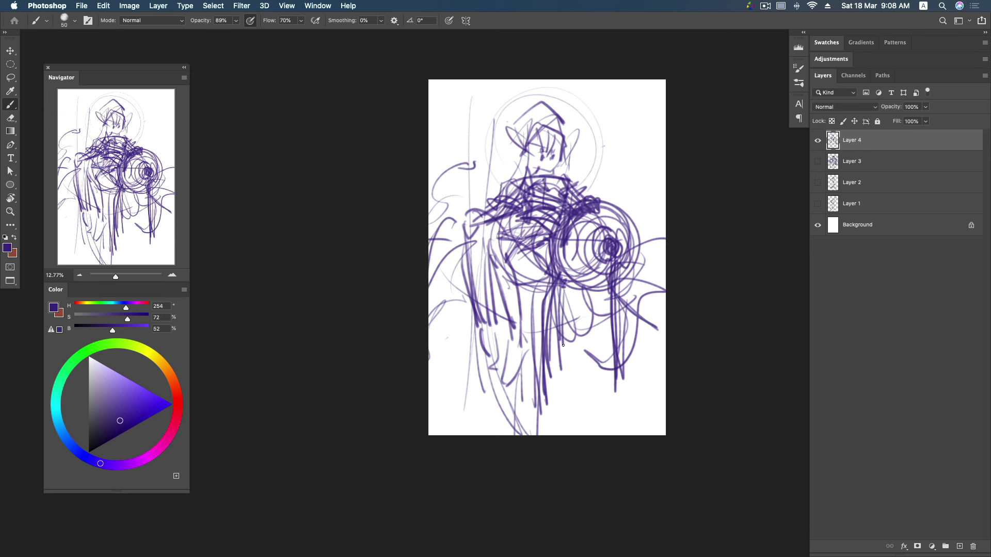
pyautogui.moveTo(568, 290); pyautogui.dragTo(567, 350)
pyautogui.moveTo(564, 288)
pyautogui.mouseDown()
pyautogui.moveTo(569, 342)
pyautogui.moveTo(569, 283)
pyautogui.moveTo(545, 249)
pyautogui.moveTo(560, 331)
pyautogui.moveTo(569, 334)
pyautogui.moveTo(545, 267)
pyautogui.mouseUp()
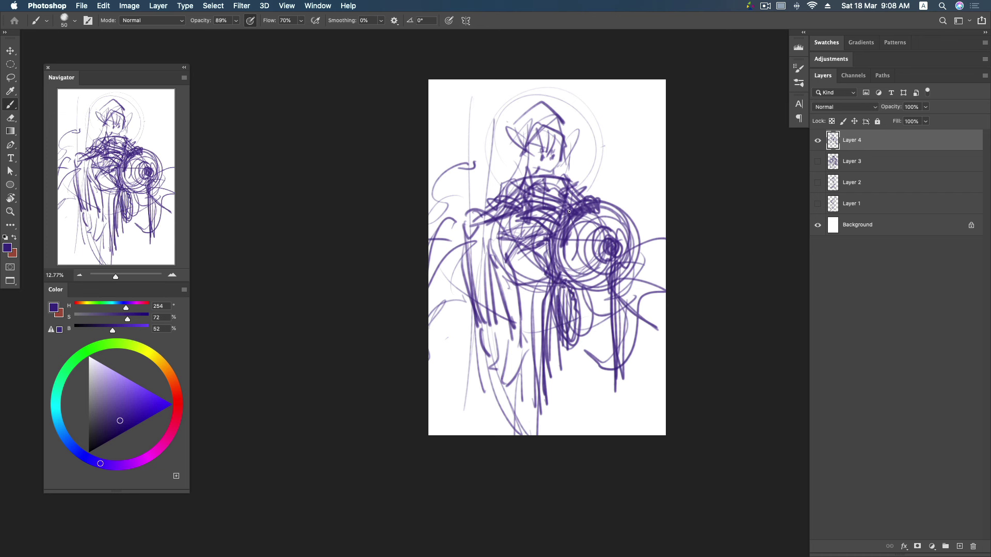
# - Deepen the drum's spiral centre and run strokes down to the small loop
pyautogui.moveTo(602, 258)
pyautogui.mouseDown()
pyautogui.moveTo(609, 240)
pyautogui.moveTo(597, 253)
pyautogui.moveTo(607, 257)
pyautogui.mouseUp()
pyautogui.moveTo(609, 263)
pyautogui.mouseDown()
pyautogui.moveTo(593, 240)
pyautogui.moveTo(623, 252)
pyautogui.moveTo(600, 376)
pyautogui.mouseUp()
pyautogui.moveTo(612, 343)
pyautogui.mouseDown()
pyautogui.moveTo(597, 392)
pyautogui.moveTo(610, 372)
pyautogui.moveTo(586, 377)
pyautogui.moveTo(604, 387)
pyautogui.moveTo(594, 361)
pyautogui.moveTo(601, 359)
pyautogui.moveTo(600, 373)
pyautogui.moveTo(605, 294)
pyautogui.moveTo(601, 366)
pyautogui.mouseUp()
pyautogui.moveTo(599, 273)
pyautogui.mouseDown()
pyautogui.moveTo(589, 402)
pyautogui.moveTo(581, 384)
pyautogui.moveTo(614, 395)
pyautogui.mouseUp()
# - Darken the figure's left side and a line down from the collar
pyautogui.moveTo(494, 236); pyautogui.dragTo(474, 250)
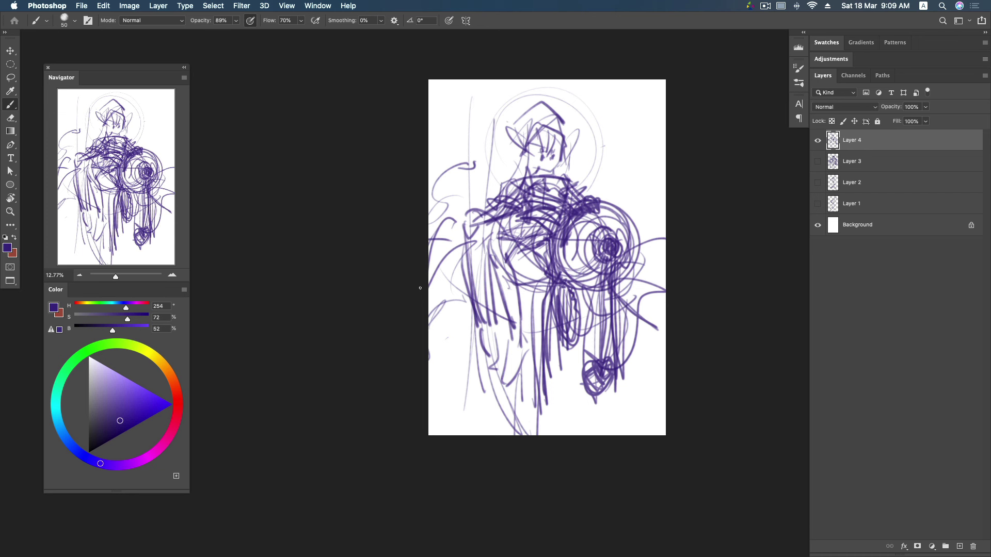
pyautogui.moveTo(515, 182); pyautogui.dragTo(524, 238)
pyautogui.moveTo(518, 196)
pyautogui.mouseDown()
pyautogui.moveTo(524, 239)
pyautogui.moveTo(515, 250)
pyautogui.mouseUp()
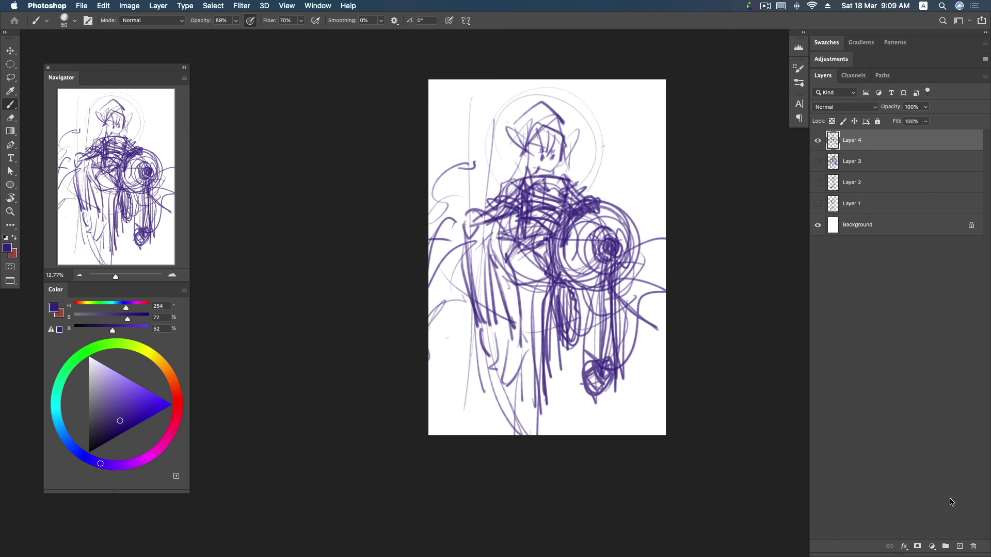
# - Add a new empty Layer 5, hide Layer 4, and save the document
pyautogui.click(960, 547)
pyautogui.click(817, 161)
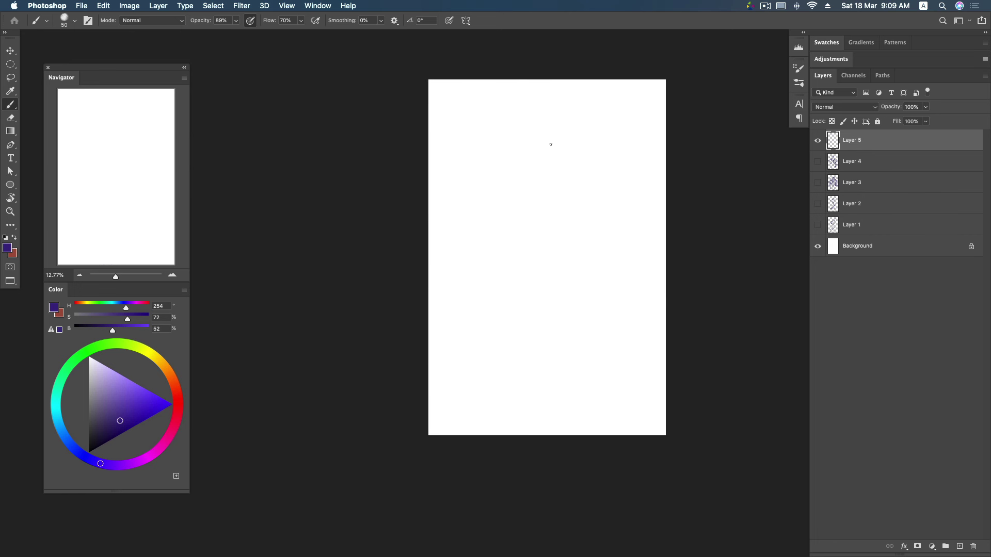
pyautogui.press('super+s')
# - Sketch a new figure's head, its side lines, and the neck and shoulders
pyautogui.moveTo(508, 134)
pyautogui.mouseDown()
pyautogui.moveTo(527, 122)
pyautogui.moveTo(509, 168)
pyautogui.mouseUp()
pyautogui.moveTo(541, 133)
pyautogui.mouseDown()
pyautogui.moveTo(543, 154)
pyautogui.moveTo(509, 163)
pyautogui.moveTo(539, 139)
pyautogui.moveTo(514, 166)
pyautogui.moveTo(536, 175)
pyautogui.moveTo(535, 152)
pyautogui.moveTo(508, 184)
pyautogui.moveTo(522, 179)
pyautogui.mouseUp()
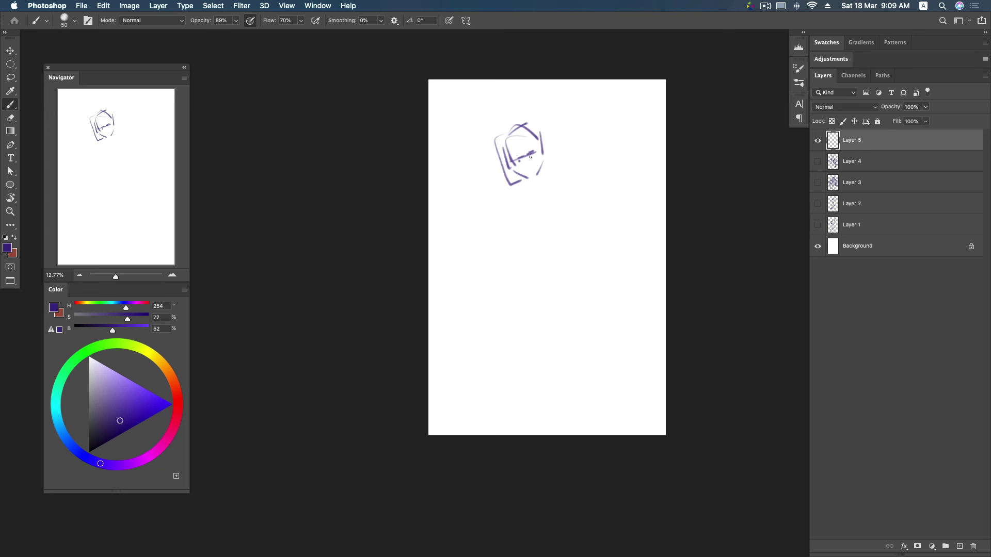
pyautogui.moveTo(519, 131); pyautogui.dragTo(529, 124)
pyautogui.moveTo(539, 170)
pyautogui.mouseDown()
pyautogui.moveTo(535, 191)
pyautogui.moveTo(548, 173)
pyautogui.moveTo(558, 183)
pyautogui.moveTo(511, 186)
pyautogui.moveTo(507, 227)
pyautogui.mouseUp()
pyautogui.moveTo(512, 192)
pyautogui.mouseDown()
pyautogui.moveTo(537, 228)
pyautogui.moveTo(525, 231)
pyautogui.moveTo(535, 209)
pyautogui.moveTo(534, 233)
pyautogui.moveTo(496, 260)
pyautogui.moveTo(533, 239)
pyautogui.moveTo(498, 267)
pyautogui.mouseUp()
# - Rough in the lower torso with curves and lines at the lower right and knee
pyautogui.moveTo(502, 252)
pyautogui.mouseDown()
pyautogui.moveTo(529, 258)
pyautogui.moveTo(543, 219)
pyautogui.moveTo(544, 242)
pyautogui.moveTo(561, 233)
pyautogui.mouseUp()
pyautogui.moveTo(529, 264); pyautogui.dragTo(547, 275)
pyautogui.moveTo(552, 238)
pyautogui.mouseDown()
pyautogui.moveTo(527, 258)
pyautogui.moveTo(541, 233)
pyautogui.mouseUp()
pyautogui.moveTo(524, 278)
pyautogui.mouseDown()
pyautogui.moveTo(551, 272)
pyautogui.moveTo(560, 231)
pyautogui.moveTo(558, 290)
pyautogui.mouseUp()
pyautogui.moveTo(557, 255); pyautogui.dragTo(559, 325)
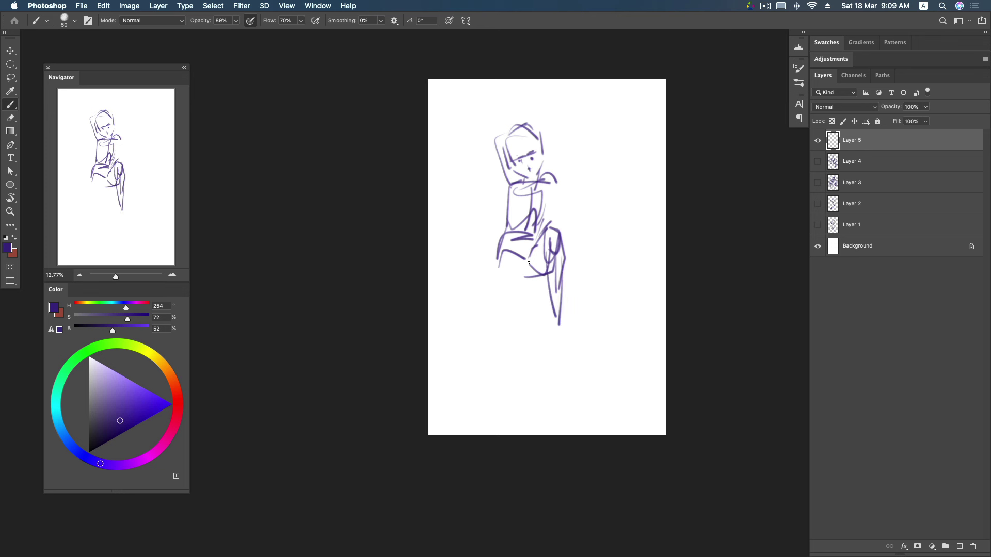
# - Draw long lines extending the figure's legs down toward the feet
pyautogui.moveTo(502, 251); pyautogui.dragTo(514, 293)
pyautogui.moveTo(508, 252)
pyautogui.mouseDown()
pyautogui.moveTo(531, 284)
pyautogui.moveTo(534, 315)
pyautogui.mouseUp()
pyautogui.moveTo(529, 289)
pyautogui.mouseDown()
pyautogui.moveTo(548, 315)
pyautogui.moveTo(529, 381)
pyautogui.mouseUp()
pyautogui.moveTo(548, 320)
pyautogui.mouseDown()
pyautogui.moveTo(535, 379)
pyautogui.moveTo(540, 407)
pyautogui.moveTo(533, 379)
pyautogui.moveTo(544, 417)
pyautogui.moveTo(546, 395)
pyautogui.mouseUp()
pyautogui.moveTo(549, 277); pyautogui.dragTo(543, 340)
pyautogui.moveTo(559, 285); pyautogui.dragTo(564, 370)
pyautogui.moveTo(542, 311); pyautogui.dragTo(536, 385)
pyautogui.moveTo(548, 343); pyautogui.dragTo(548, 389)
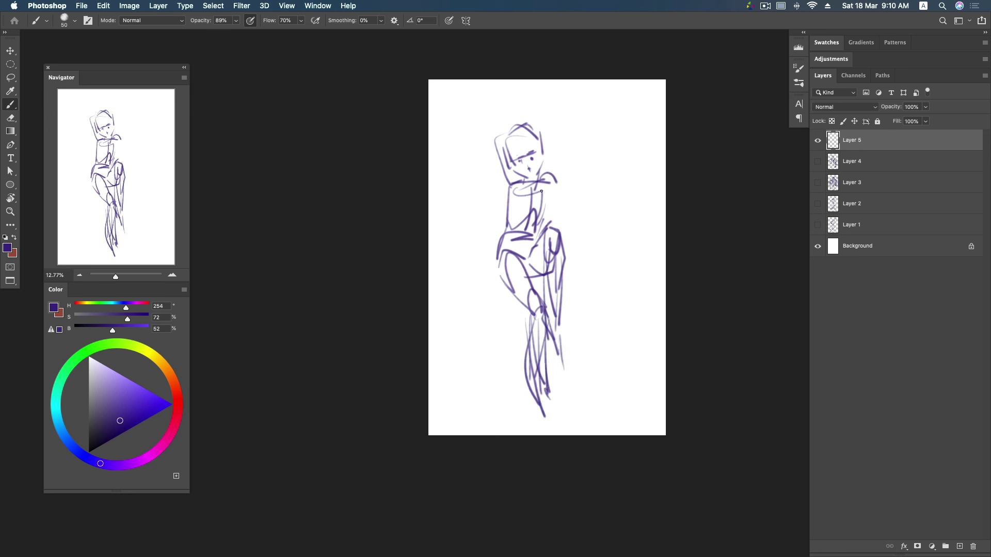
# - Add diagonal torso strokes, a hip oval, and vertical strokes down the leg
pyautogui.moveTo(516, 188)
pyautogui.mouseDown()
pyautogui.moveTo(519, 206)
pyautogui.moveTo(526, 185)
pyautogui.moveTo(562, 248)
pyautogui.moveTo(571, 288)
pyautogui.mouseUp()
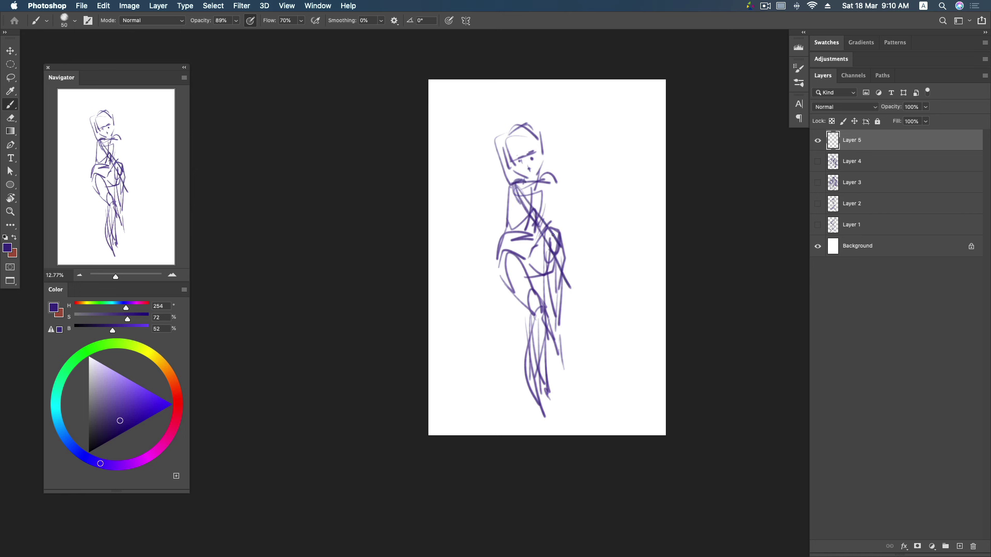
pyautogui.moveTo(535, 257)
pyautogui.mouseDown()
pyautogui.moveTo(532, 243)
pyautogui.moveTo(547, 237)
pyautogui.moveTo(541, 303)
pyautogui.mouseUp()
pyautogui.moveTo(552, 260); pyautogui.dragTo(550, 329)
pyautogui.moveTo(535, 277)
pyautogui.mouseDown()
pyautogui.moveTo(535, 366)
pyautogui.moveTo(544, 367)
pyautogui.mouseUp()
# - Erase the right-side strokes and hip oval, then return to the brush
pyautogui.press('e')
pyautogui.moveTo(553, 223); pyautogui.dragTo(567, 314)
pyautogui.moveTo(520, 190); pyautogui.dragTo(563, 278)
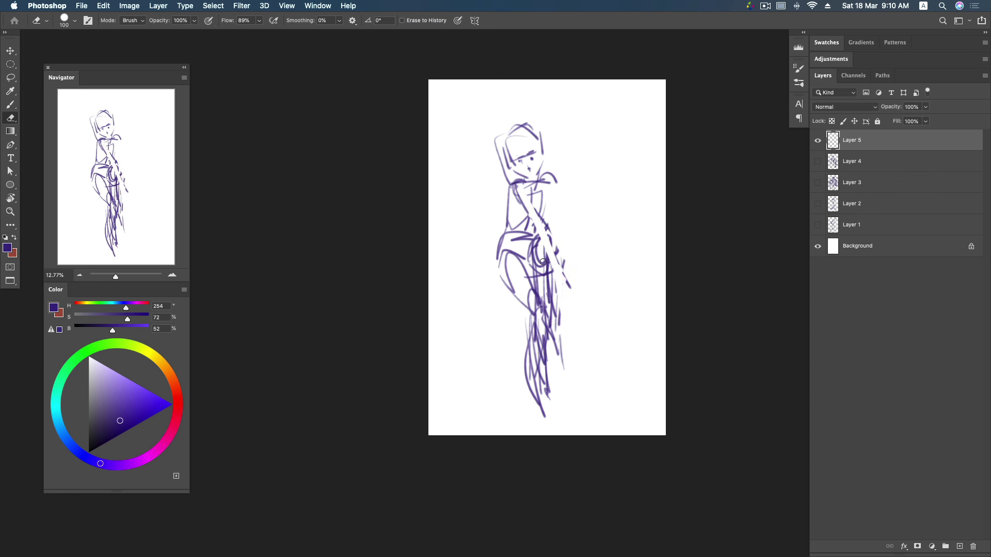
pyautogui.press('b')
# - Draw diagonal chest-to-hip strokes and outline the raised arm and shoulder
pyautogui.moveTo(509, 197)
pyautogui.mouseDown()
pyautogui.moveTo(556, 261)
pyautogui.moveTo(559, 296)
pyautogui.mouseUp()
pyautogui.moveTo(552, 260); pyautogui.dragTo(560, 283)
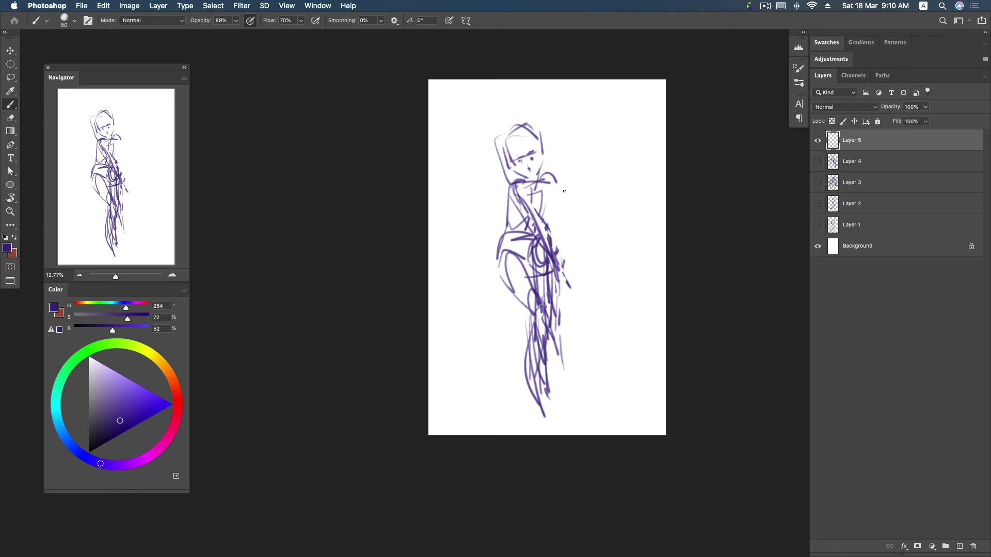
pyautogui.moveTo(547, 187)
pyautogui.mouseDown()
pyautogui.moveTo(554, 222)
pyautogui.moveTo(560, 215)
pyautogui.mouseUp()
pyautogui.moveTo(552, 223)
pyautogui.mouseDown()
pyautogui.moveTo(563, 209)
pyautogui.moveTo(553, 238)
pyautogui.moveTo(559, 291)
pyautogui.mouseUp()
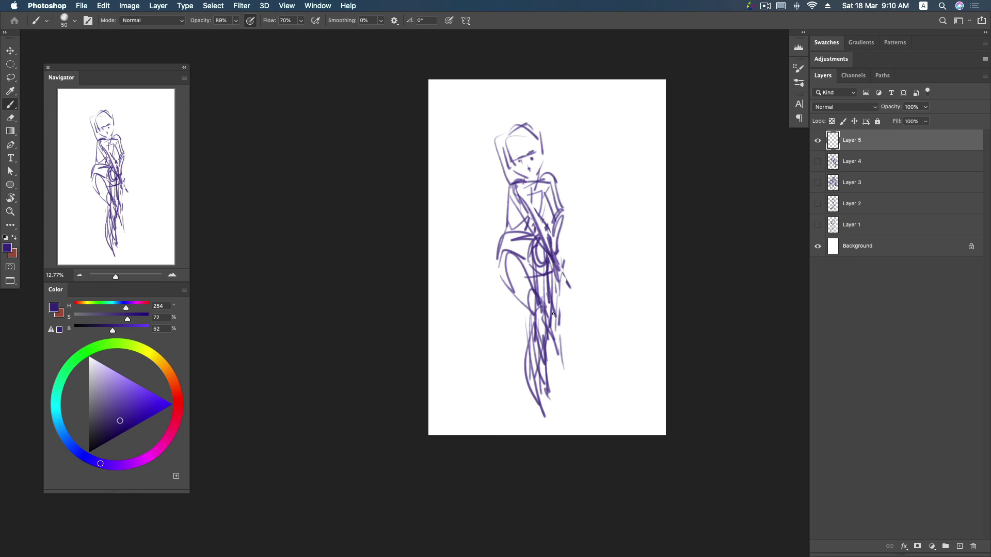
# - Loop loose ellipses and large overlapping circles around the torso and drum
pyautogui.moveTo(578, 206)
pyautogui.mouseDown()
pyautogui.moveTo(554, 296)
pyautogui.moveTo(514, 308)
pyautogui.mouseUp()
pyautogui.moveTo(542, 193)
pyautogui.mouseDown()
pyautogui.moveTo(568, 248)
pyautogui.moveTo(613, 217)
pyautogui.moveTo(630, 265)
pyautogui.moveTo(549, 268)
pyautogui.mouseUp()
pyautogui.moveTo(563, 233)
pyautogui.mouseDown()
pyautogui.moveTo(640, 243)
pyautogui.moveTo(495, 185)
pyautogui.moveTo(567, 273)
pyautogui.moveTo(635, 230)
pyautogui.moveTo(639, 268)
pyautogui.moveTo(624, 292)
pyautogui.moveTo(634, 254)
pyautogui.moveTo(580, 199)
pyautogui.moveTo(557, 299)
pyautogui.mouseUp()
pyautogui.moveTo(509, 184)
pyautogui.mouseDown()
pyautogui.moveTo(463, 278)
pyautogui.moveTo(531, 199)
pyautogui.moveTo(600, 193)
pyautogui.moveTo(571, 212)
pyautogui.mouseUp()
pyautogui.moveTo(504, 265); pyautogui.dragTo(511, 280)
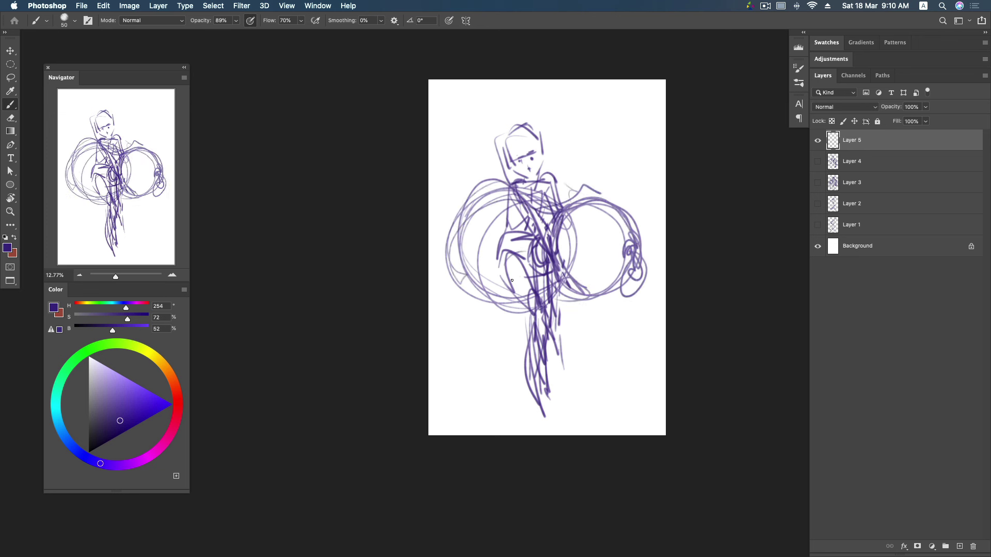
# - Sweep long arcs across the lower figure with zigzags toward the lower right
pyautogui.moveTo(575, 290)
pyautogui.mouseDown()
pyautogui.moveTo(429, 283)
pyautogui.moveTo(577, 289)
pyautogui.mouseUp()
pyautogui.moveTo(492, 256)
pyautogui.mouseDown()
pyautogui.moveTo(578, 297)
pyautogui.moveTo(433, 287)
pyautogui.moveTo(474, 248)
pyautogui.moveTo(499, 309)
pyautogui.mouseUp()
pyautogui.moveTo(476, 340)
pyautogui.mouseDown()
pyautogui.moveTo(474, 361)
pyautogui.moveTo(631, 302)
pyautogui.mouseUp()
pyautogui.moveTo(430, 340)
pyautogui.mouseDown()
pyautogui.moveTo(486, 345)
pyautogui.moveTo(440, 426)
pyautogui.moveTo(468, 427)
pyautogui.moveTo(452, 376)
pyautogui.moveTo(512, 375)
pyautogui.moveTo(513, 402)
pyautogui.mouseUp()
pyautogui.moveTo(600, 311); pyautogui.dragTo(625, 308)
pyautogui.moveTo(617, 255)
pyautogui.mouseDown()
pyautogui.moveTo(665, 267)
pyautogui.moveTo(666, 295)
pyautogui.mouseUp()
pyautogui.moveTo(661, 220); pyautogui.dragTo(650, 253)
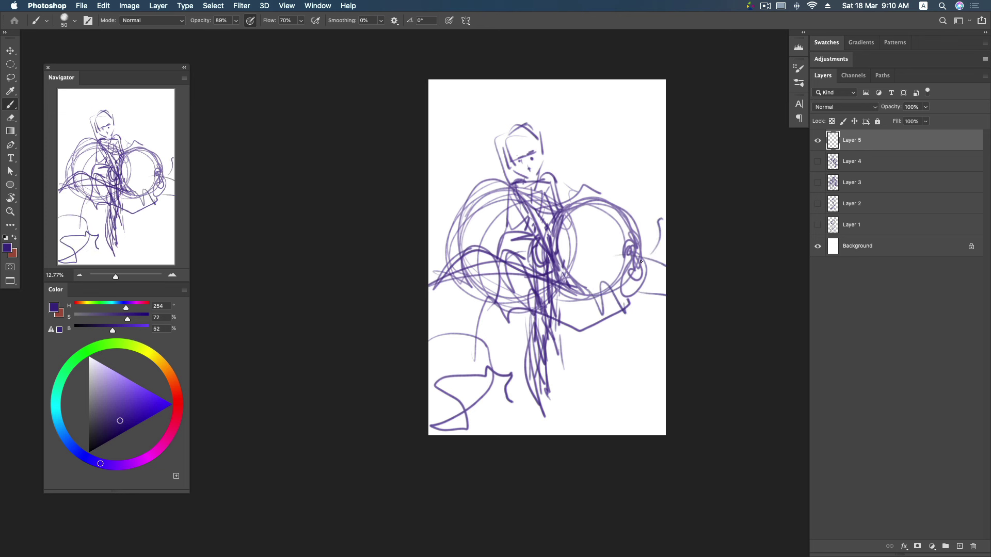
pyautogui.moveTo(581, 329)
pyautogui.mouseDown()
pyautogui.moveTo(632, 354)
pyautogui.moveTo(645, 333)
pyautogui.mouseUp()
# - Draw long vertical robe lines on both sides of the figure, plus short left squiggles
pyautogui.moveTo(466, 119)
pyautogui.mouseDown()
pyautogui.moveTo(465, 249)
pyautogui.moveTo(473, 189)
pyautogui.mouseUp()
pyautogui.moveTo(470, 239); pyautogui.dragTo(468, 79)
pyautogui.moveTo(472, 152); pyautogui.dragTo(463, 72)
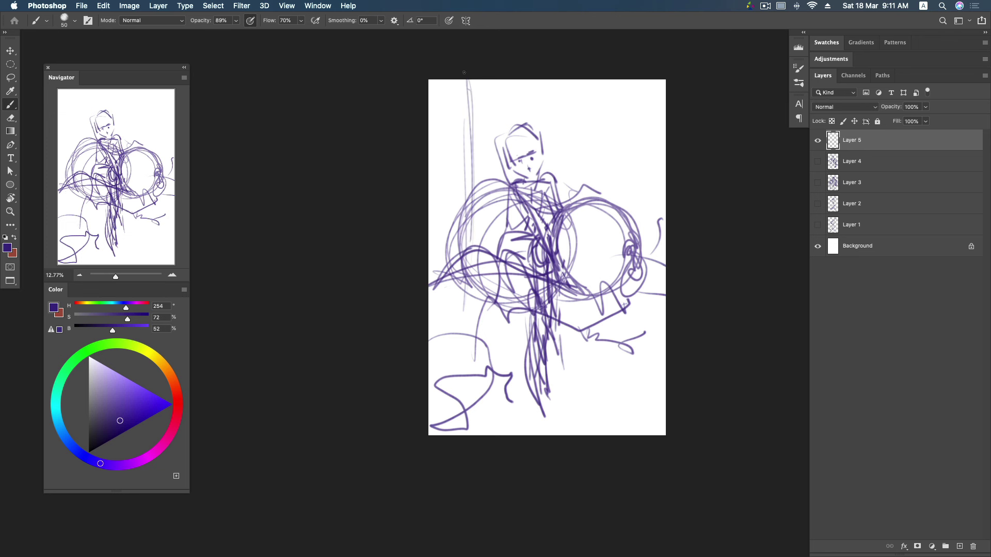
pyautogui.moveTo(563, 80); pyautogui.dragTo(559, 426)
pyautogui.moveTo(444, 266)
pyautogui.mouseDown()
pyautogui.moveTo(435, 281)
pyautogui.moveTo(456, 265)
pyautogui.mouseUp()
pyautogui.moveTo(453, 306); pyautogui.dragTo(492, 320)
pyautogui.moveTo(463, 230)
pyautogui.mouseDown()
pyautogui.moveTo(520, 202)
pyautogui.moveTo(484, 250)
pyautogui.mouseUp()
# - Reinforce the right circle and add looping strokes around the lap and mid torso
pyautogui.moveTo(557, 208); pyautogui.dragTo(586, 206)
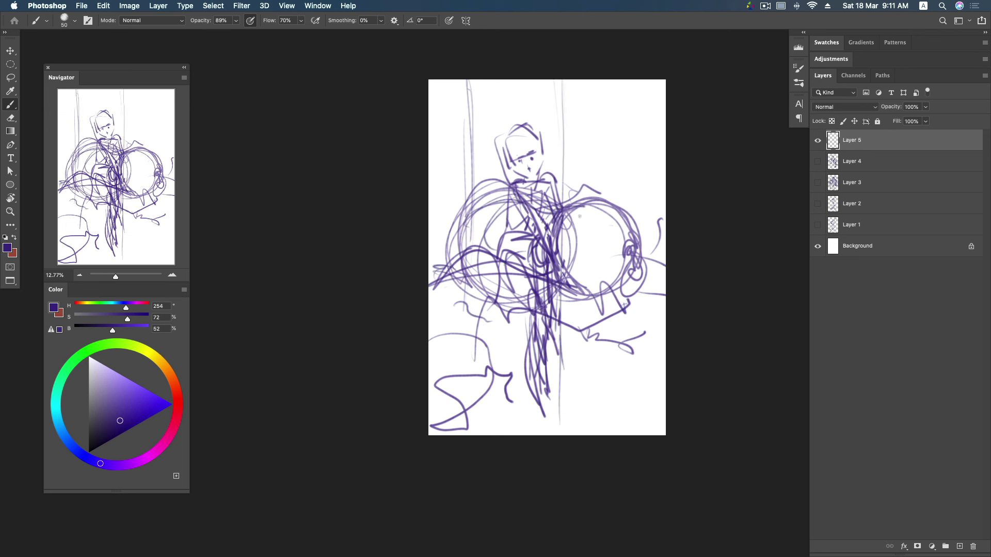
pyautogui.moveTo(562, 280)
pyautogui.mouseDown()
pyautogui.moveTo(575, 326)
pyautogui.moveTo(558, 329)
pyautogui.moveTo(566, 311)
pyautogui.moveTo(557, 320)
pyautogui.moveTo(505, 314)
pyautogui.mouseUp()
pyautogui.moveTo(492, 246); pyautogui.dragTo(510, 284)
pyautogui.moveTo(509, 241)
pyautogui.mouseDown()
pyautogui.moveTo(499, 243)
pyautogui.moveTo(526, 261)
pyautogui.moveTo(514, 248)
pyautogui.moveTo(532, 236)
pyautogui.moveTo(497, 237)
pyautogui.mouseUp()
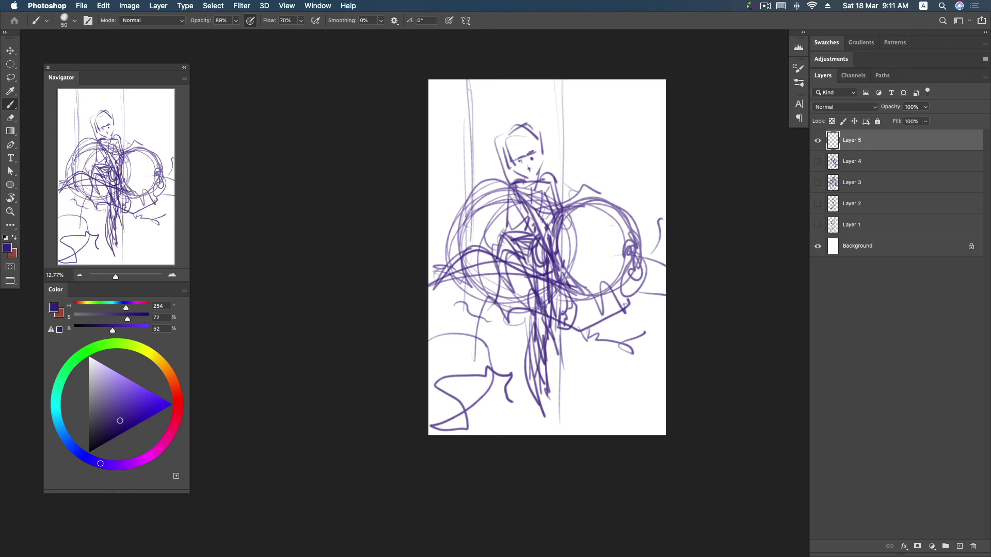
# - Draw long vertical leg lines and sketch the neck and torso below the face
pyautogui.moveTo(511, 294); pyautogui.dragTo(513, 372)
pyautogui.moveTo(512, 291); pyautogui.dragTo(520, 436)
pyautogui.moveTo(522, 364); pyautogui.dragTo(529, 407)
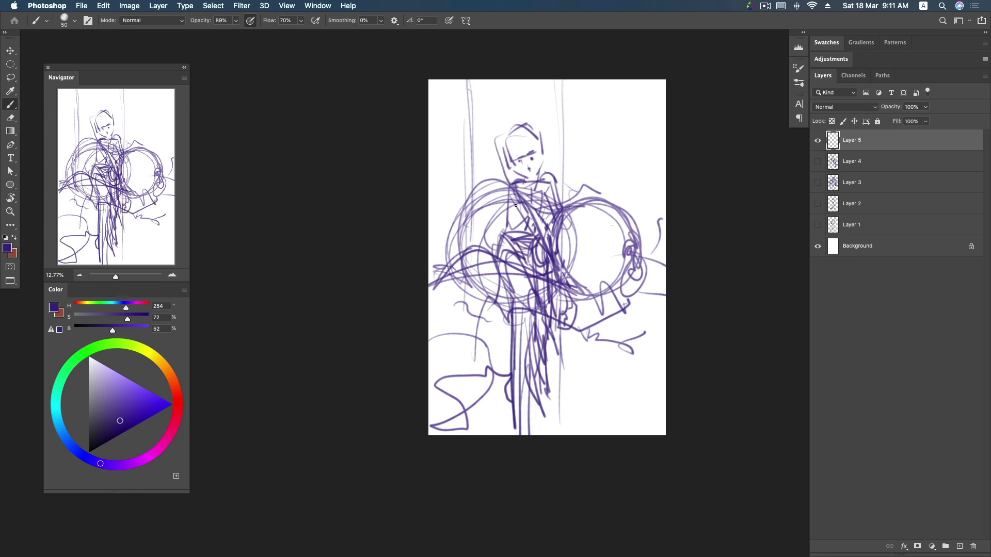
pyautogui.moveTo(525, 204); pyautogui.dragTo(541, 196)
pyautogui.moveTo(501, 163); pyautogui.dragTo(531, 214)
pyautogui.moveTo(543, 162); pyautogui.dragTo(544, 222)
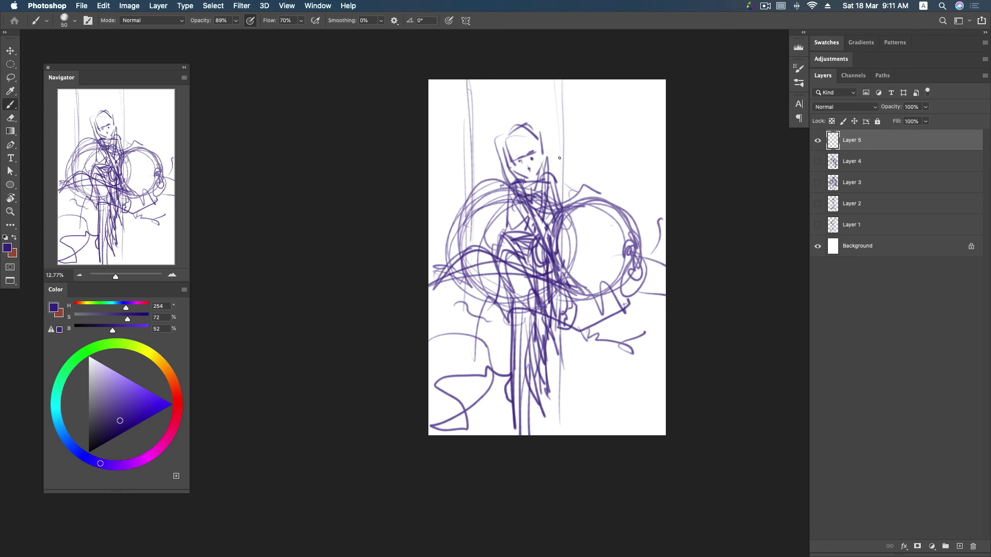
# - Add hair strokes across the top and sides of the head
pyautogui.moveTo(520, 134); pyautogui.dragTo(509, 160)
pyautogui.moveTo(528, 133); pyautogui.dragTo(540, 154)
pyautogui.moveTo(526, 114)
pyautogui.mouseDown()
pyautogui.moveTo(543, 138)
pyautogui.moveTo(500, 143)
pyautogui.mouseUp()
pyautogui.moveTo(494, 135)
pyautogui.mouseDown()
pyautogui.moveTo(506, 152)
pyautogui.moveTo(550, 135)
pyautogui.mouseUp()
pyautogui.moveTo(542, 135); pyautogui.dragTo(548, 152)
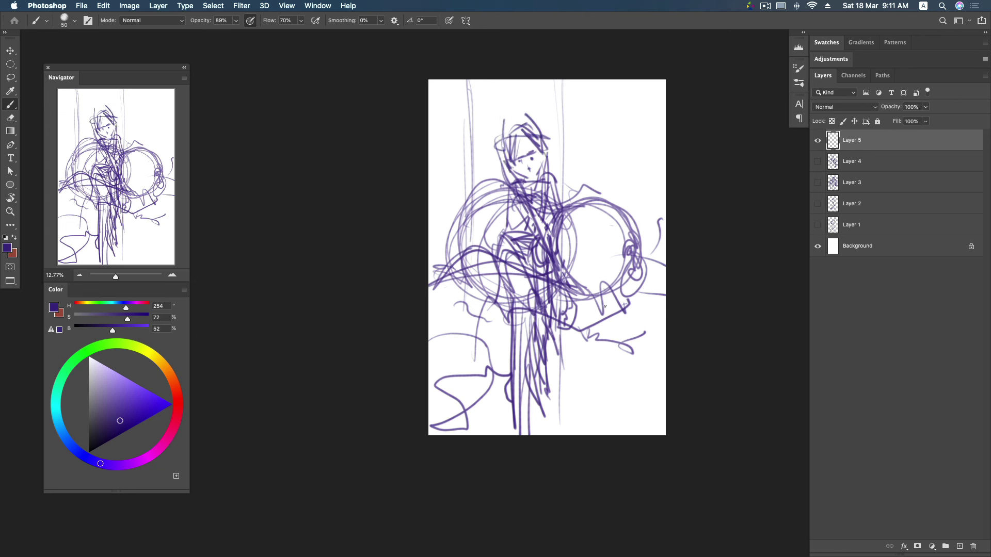
# - Toggle visibility of Layers 5, 4 and 3 to compare the sketches
pyautogui.click(817, 141)
pyautogui.click(817, 161)
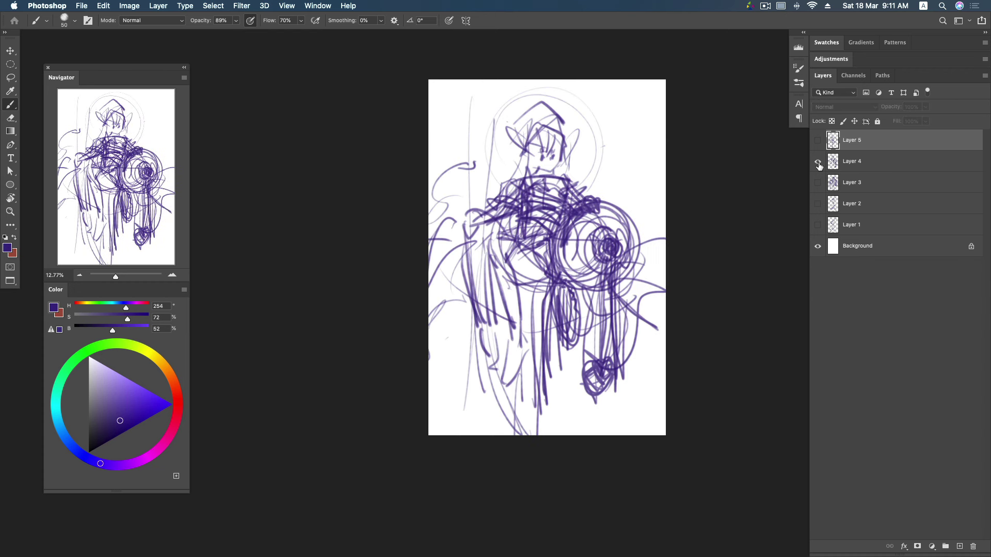
pyautogui.click(818, 162)
pyautogui.click(818, 183)
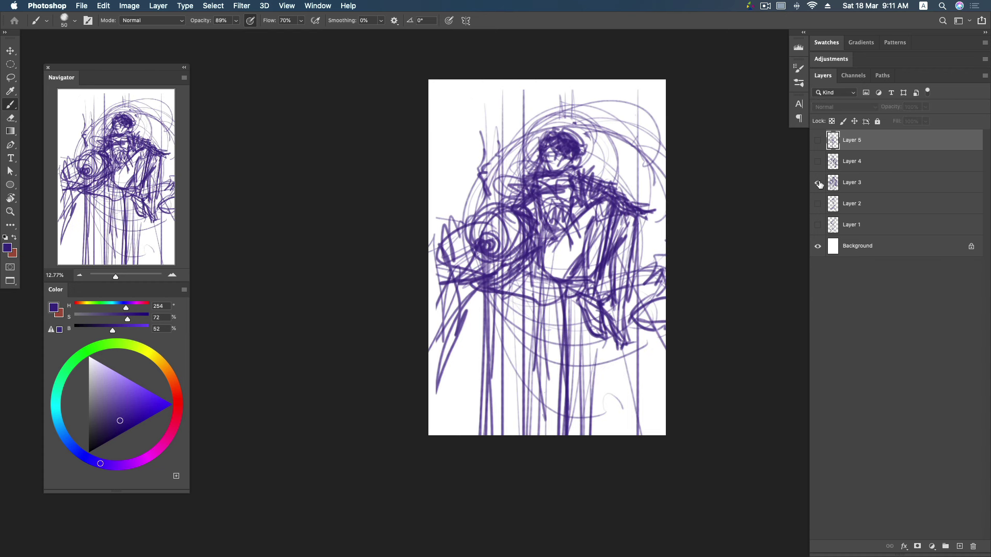
pyautogui.click(818, 183)
pyautogui.click(818, 162)
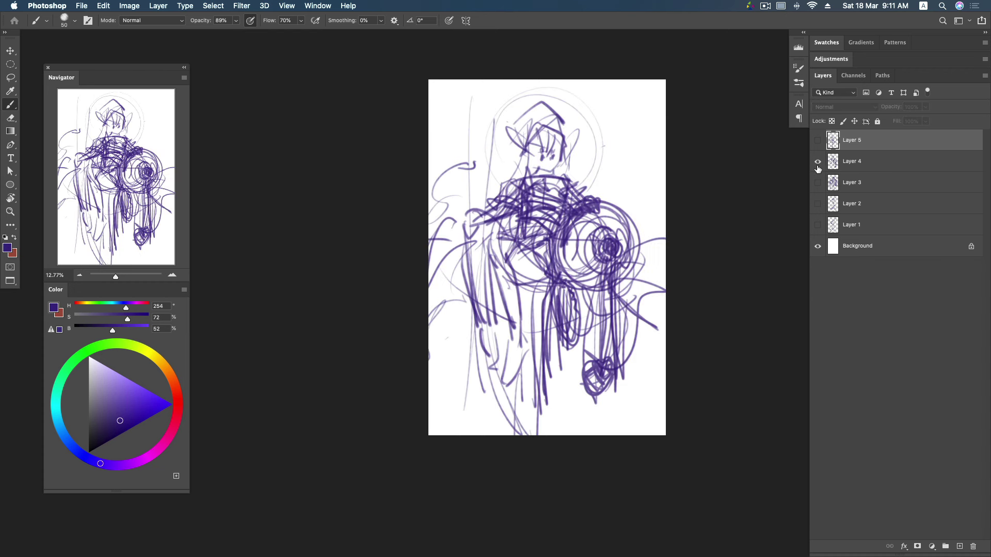
# - Move Layer 4 to the top and group Layers 5, 3, 2 and 1 into Group 1
pyautogui.click(874, 160)
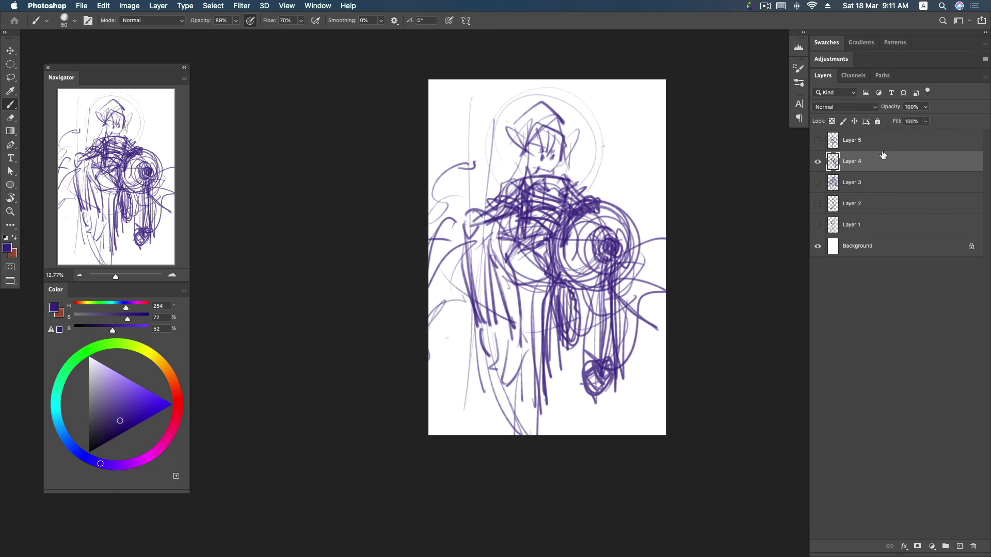
pyautogui.moveTo(880, 161); pyautogui.dragTo(885, 141)
pyautogui.doubleClick(887, 145)
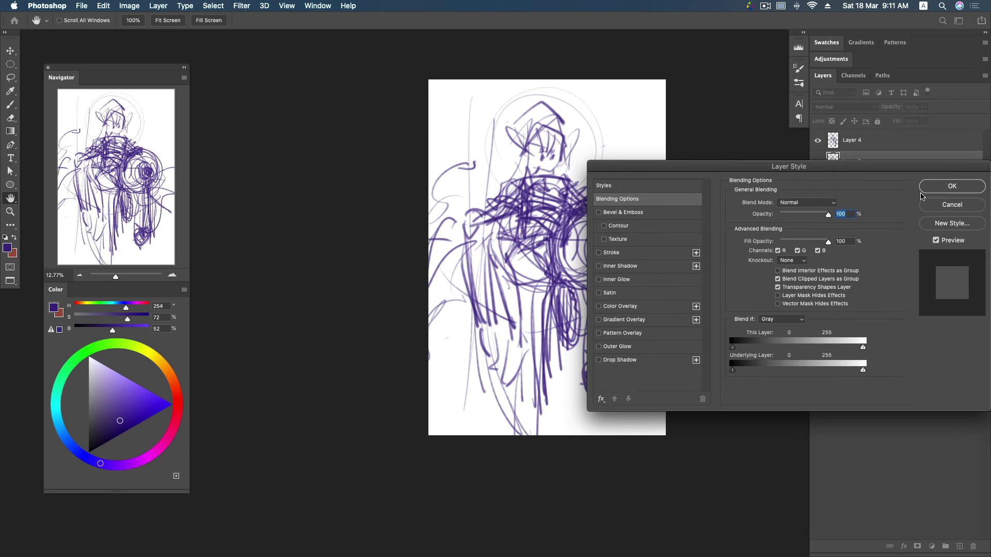
pyautogui.click(953, 206)
pyautogui.keyDown('shift'); pyautogui.click(877, 221); pyautogui.keyUp('shift')
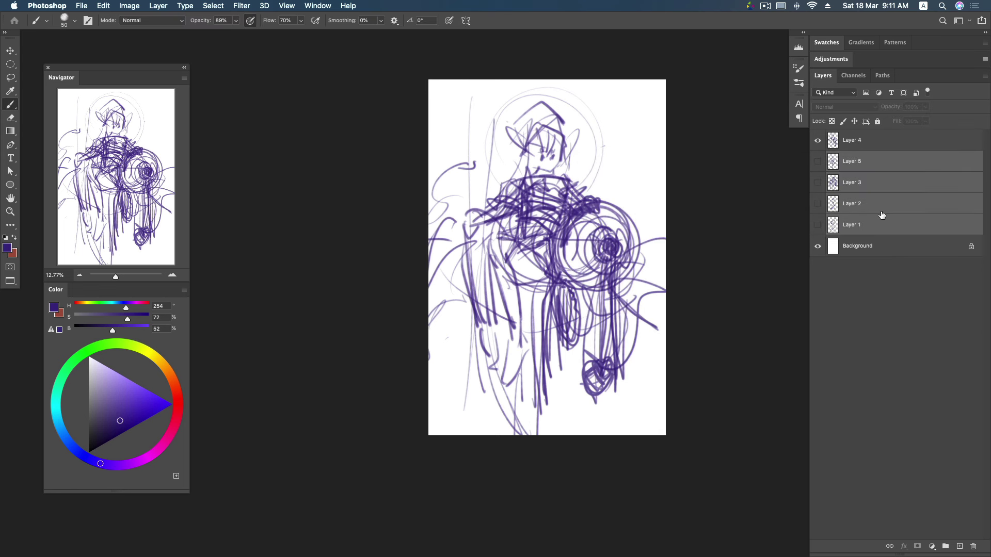
pyautogui.press('super+g')
# - Fade Layer 4 to 17% opacity and add a new blank layer above it
pyautogui.click(871, 142)
pyautogui.moveTo(925, 107); pyautogui.dragTo(891, 106)
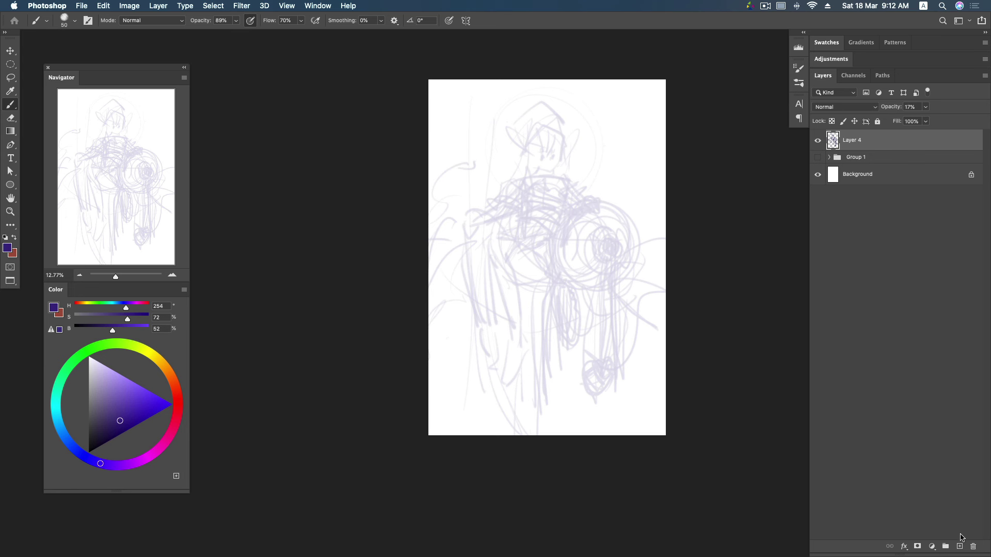
pyautogui.click(959, 547)
# - Zoom in on the head area and switch to a different brush preset
pyautogui.press('z')
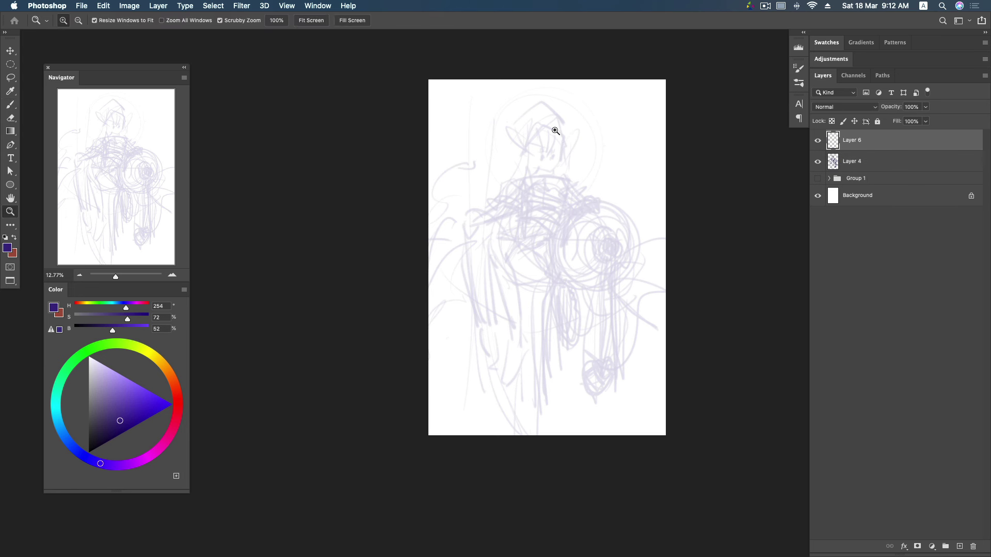
pyautogui.moveTo(553, 128); pyautogui.dragTo(597, 69)
pyautogui.press('b')
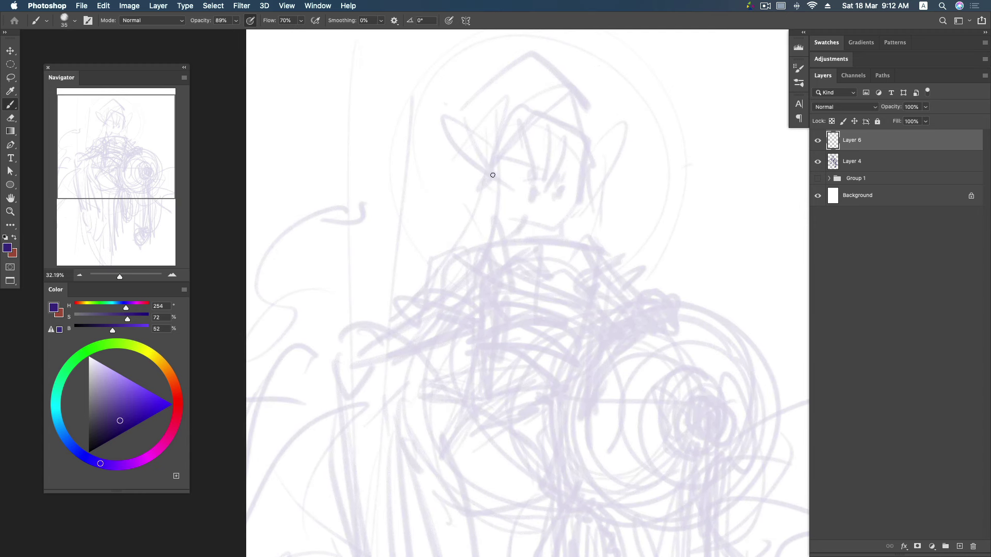
pyautogui.rightClick(491, 126)
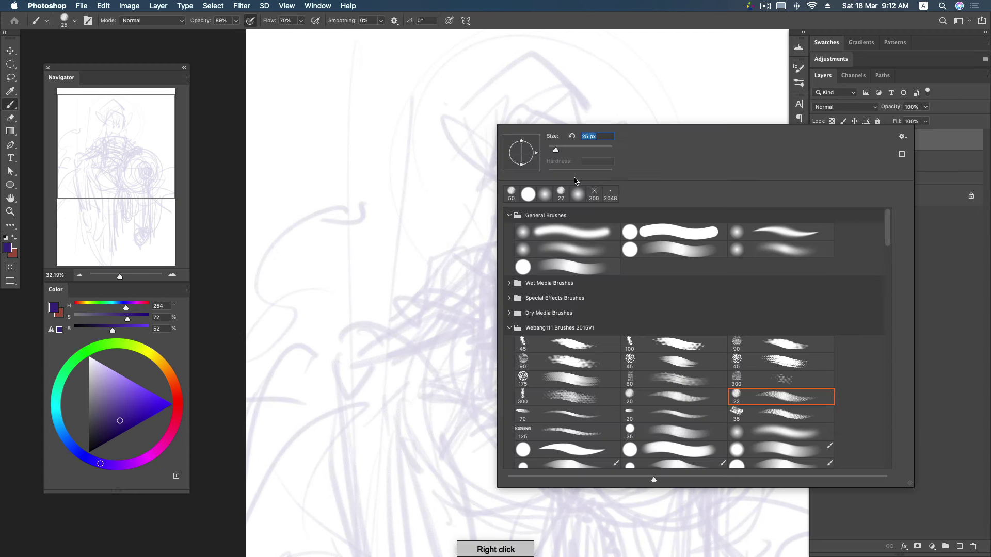
pyautogui.click(585, 453)
pyautogui.click(951, 149)
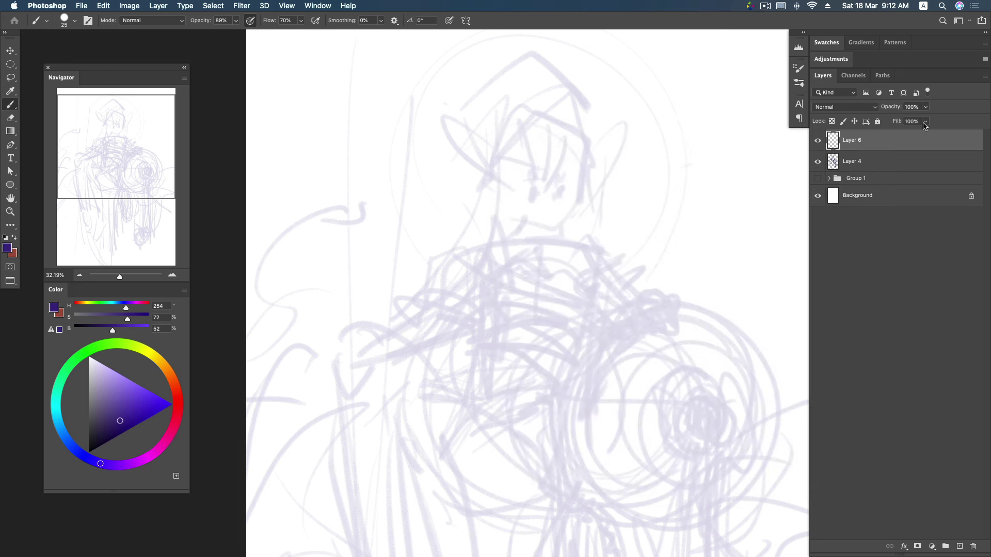
# - Set the brush colour to dark red and draw the head circle with a chin stroke
pyautogui.moveTo(504, 177); pyautogui.dragTo(502, 175)
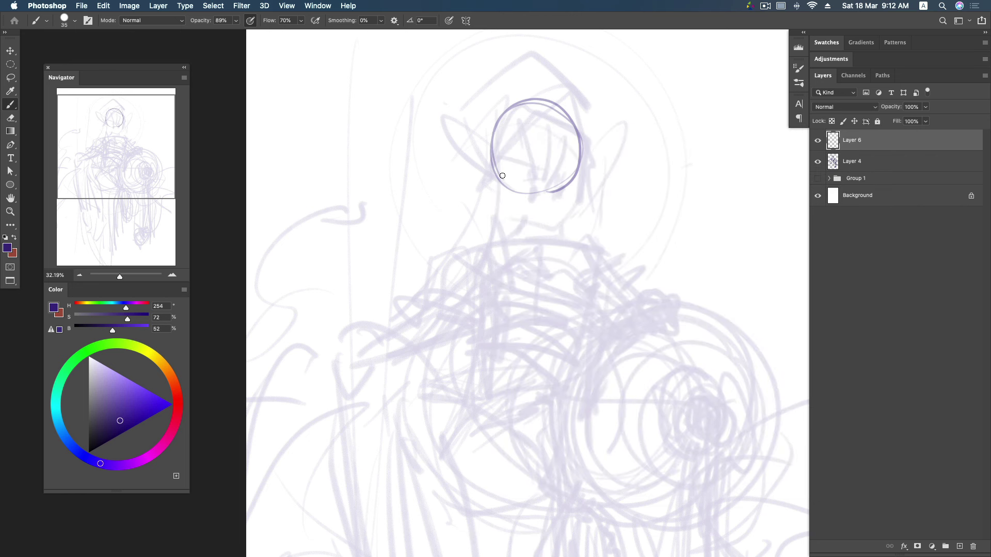
pyautogui.press('super+z')
pyautogui.moveTo(120, 420); pyautogui.dragTo(104, 436)
pyautogui.moveTo(488, 142); pyautogui.dragTo(487, 156)
pyautogui.moveTo(499, 118); pyautogui.dragTo(497, 119)
pyautogui.press('super+z')
pyautogui.press('super+z')
pyautogui.click(129, 414)
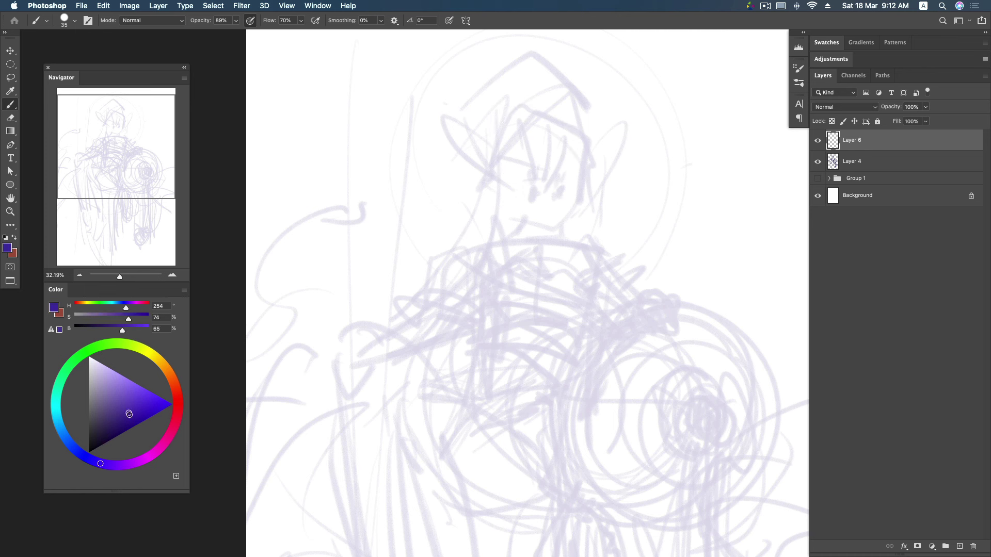
pyautogui.moveTo(174, 387); pyautogui.dragTo(177, 411)
pyautogui.click(128, 420)
pyautogui.moveTo(496, 175)
pyautogui.mouseDown()
pyautogui.moveTo(572, 173)
pyautogui.moveTo(532, 195)
pyautogui.moveTo(579, 140)
pyautogui.moveTo(573, 185)
pyautogui.mouseUp()
pyautogui.moveTo(494, 175)
pyautogui.mouseDown()
pyautogui.moveTo(511, 207)
pyautogui.moveTo(552, 227)
pyautogui.mouseUp()
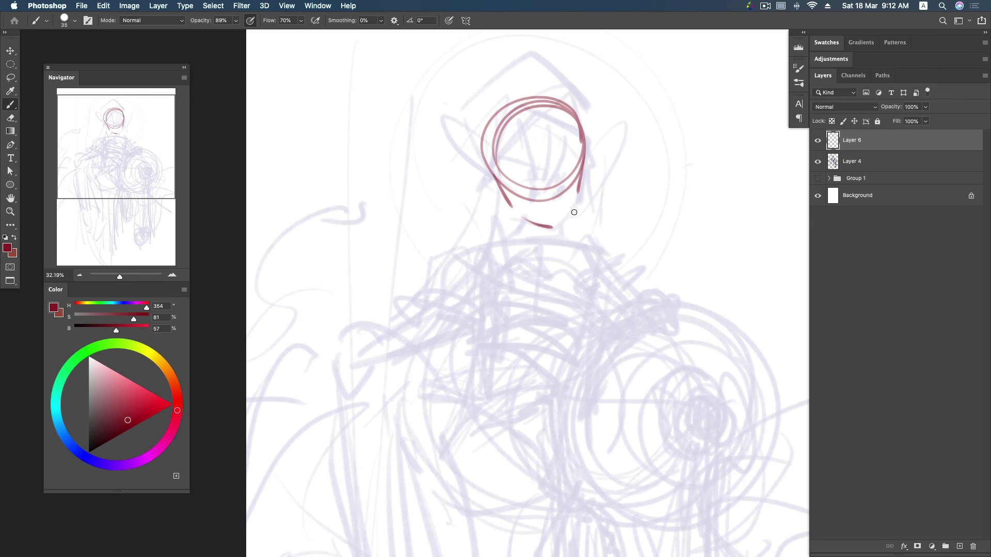
# - Draw the jaw line, both sides of the neck, neck-base lines and chin marks
pyautogui.moveTo(578, 189)
pyautogui.mouseDown()
pyautogui.moveTo(561, 240)
pyautogui.moveTo(505, 243)
pyautogui.moveTo(541, 251)
pyautogui.moveTo(579, 241)
pyautogui.mouseUp()
pyautogui.moveTo(523, 209); pyautogui.dragTo(539, 250)
pyautogui.moveTo(538, 247)
pyautogui.mouseDown()
pyautogui.moveTo(536, 264)
pyautogui.moveTo(607, 244)
pyautogui.mouseUp()
pyautogui.moveTo(494, 244); pyautogui.dragTo(475, 251)
pyautogui.moveTo(537, 198)
pyautogui.mouseDown()
pyautogui.moveTo(515, 181)
pyautogui.moveTo(504, 106)
pyautogui.moveTo(591, 119)
pyautogui.mouseUp()
pyautogui.moveTo(571, 166)
pyautogui.mouseDown()
pyautogui.moveTo(544, 199)
pyautogui.moveTo(513, 192)
pyautogui.moveTo(575, 179)
pyautogui.mouseUp()
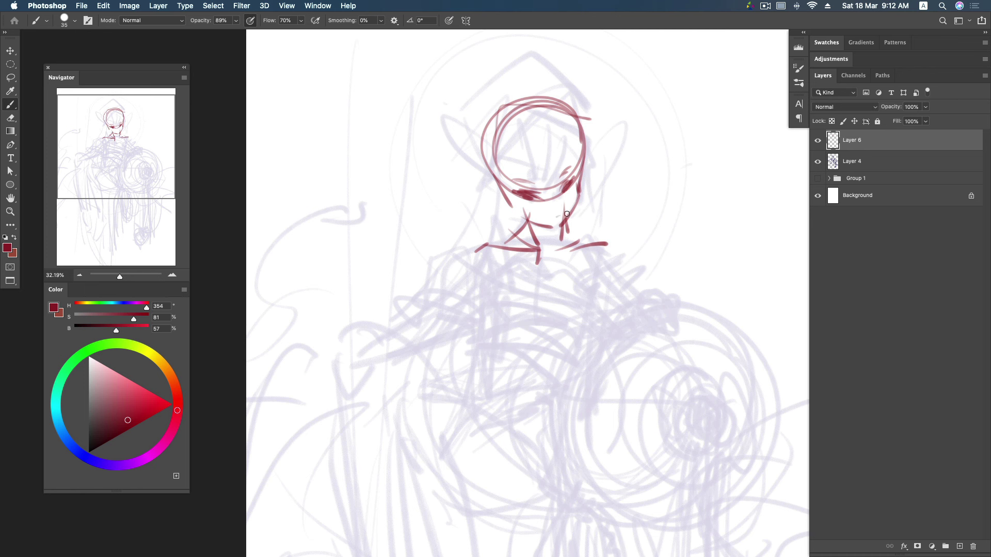
# - Sketch hair strokes and a fringe line inside the head circle
pyautogui.moveTo(535, 131); pyautogui.dragTo(548, 183)
pyautogui.moveTo(558, 134); pyautogui.dragTo(547, 190)
pyautogui.moveTo(528, 150); pyautogui.dragTo(505, 185)
pyautogui.moveTo(586, 135); pyautogui.dragTo(593, 154)
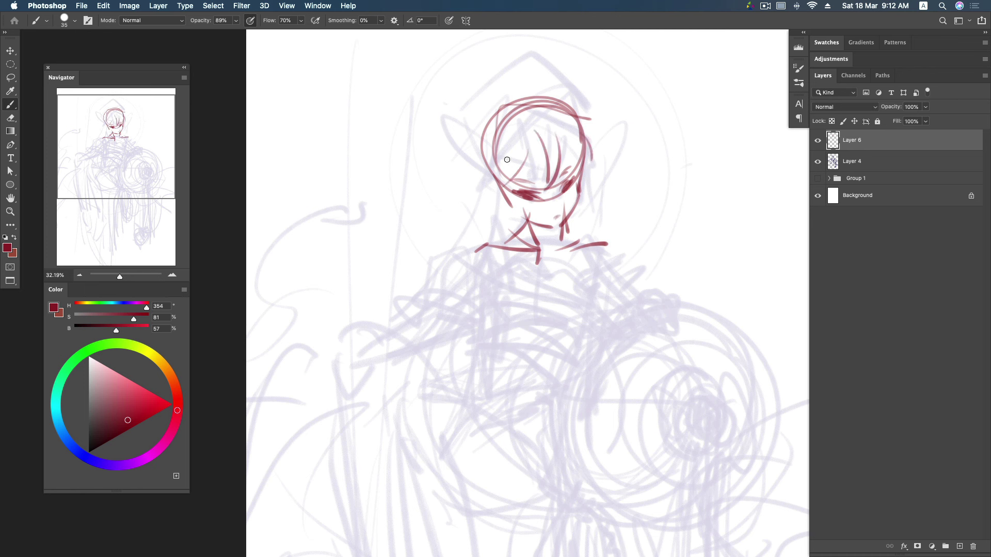
pyautogui.moveTo(506, 189); pyautogui.dragTo(483, 186)
pyautogui.moveTo(594, 166); pyautogui.dragTo(612, 153)
pyautogui.moveTo(531, 127)
pyautogui.mouseDown()
pyautogui.moveTo(578, 118)
pyautogui.moveTo(604, 150)
pyautogui.mouseUp()
pyautogui.moveTo(589, 115); pyautogui.dragTo(597, 97)
pyautogui.moveTo(494, 126); pyautogui.dragTo(464, 122)
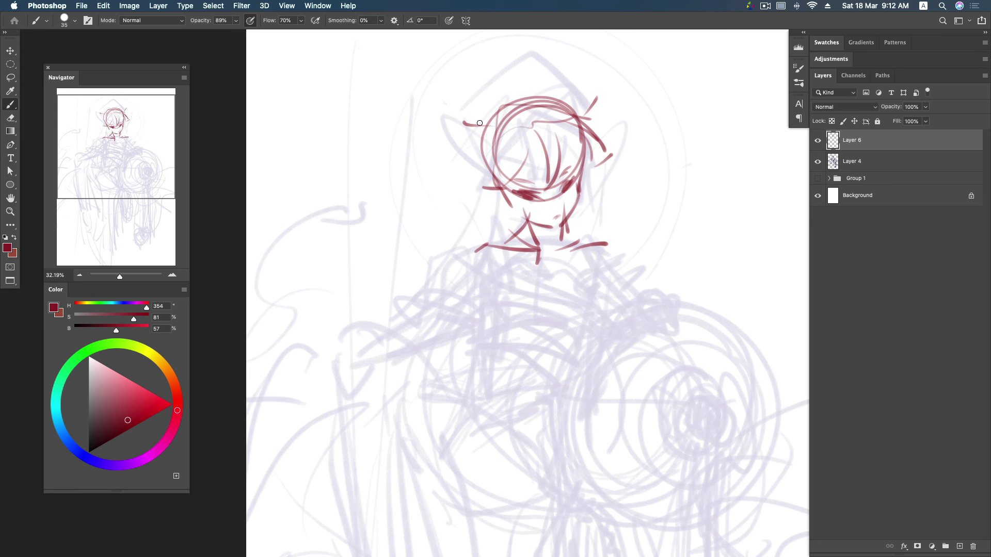
# - Outline the angular shoulder and upper arm sloping down-right from the neck
pyautogui.scroll(-5, 479, 123)
pyautogui.moveTo(474, 163); pyautogui.dragTo(483, 175)
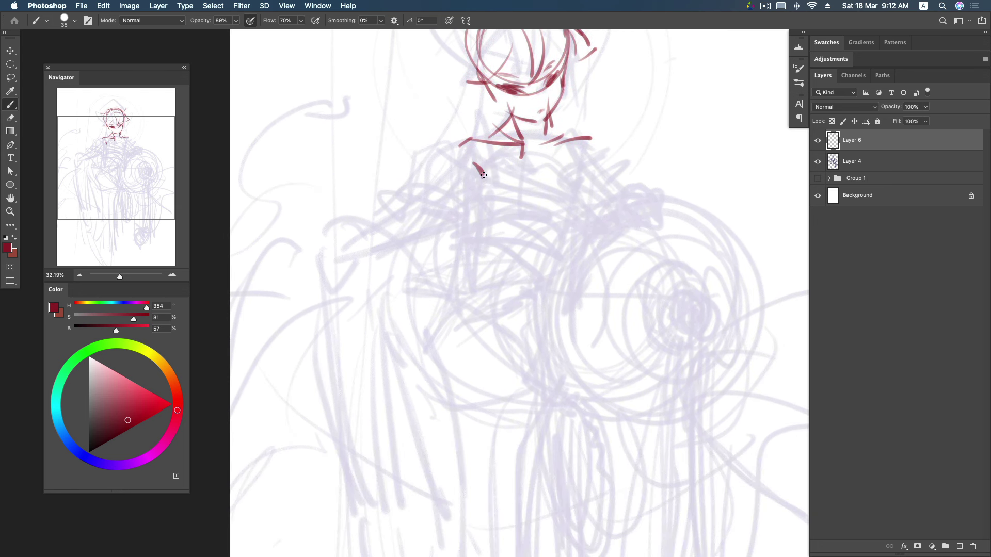
pyautogui.moveTo(572, 179); pyautogui.dragTo(586, 170)
pyautogui.moveTo(577, 182); pyautogui.dragTo(590, 176)
pyautogui.moveTo(590, 138); pyautogui.dragTo(648, 184)
pyautogui.moveTo(578, 175)
pyautogui.mouseDown()
pyautogui.moveTo(637, 180)
pyautogui.moveTo(632, 208)
pyautogui.moveTo(619, 205)
pyautogui.mouseUp()
pyautogui.moveTo(609, 163)
pyautogui.mouseDown()
pyautogui.moveTo(671, 209)
pyautogui.moveTo(645, 199)
pyautogui.mouseUp()
pyautogui.moveTo(588, 210)
pyautogui.mouseDown()
pyautogui.moveTo(654, 201)
pyautogui.moveTo(678, 221)
pyautogui.moveTo(569, 232)
pyautogui.moveTo(544, 213)
pyautogui.moveTo(567, 205)
pyautogui.moveTo(545, 223)
pyautogui.moveTo(545, 200)
pyautogui.moveTo(520, 217)
pyautogui.moveTo(540, 238)
pyautogui.mouseUp()
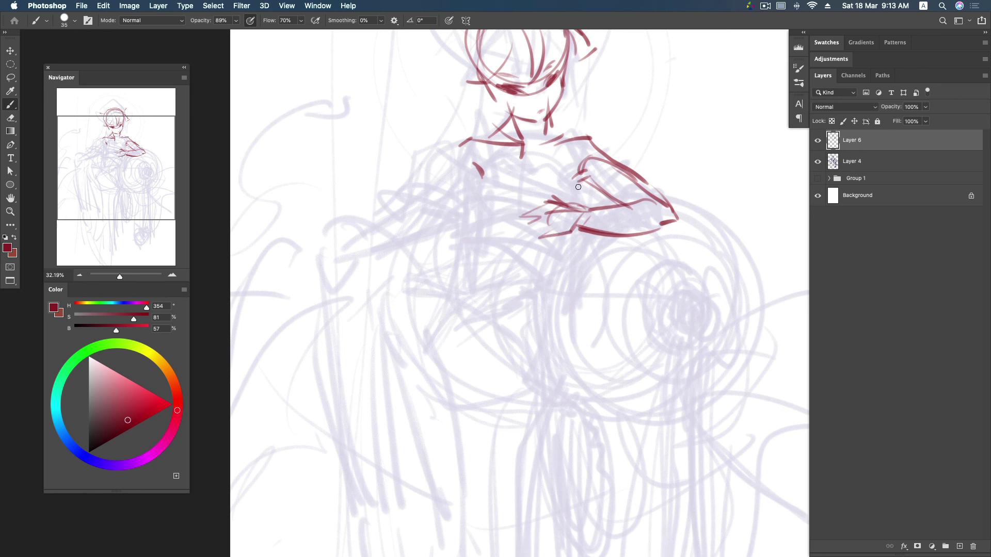
# - Sketch the arm below the shoulder, the elbow and the left chest collar in dark red
pyautogui.moveTo(624, 210)
pyautogui.mouseDown()
pyautogui.moveTo(545, 226)
pyautogui.moveTo(568, 231)
pyautogui.moveTo(548, 226)
pyautogui.moveTo(566, 220)
pyautogui.mouseUp()
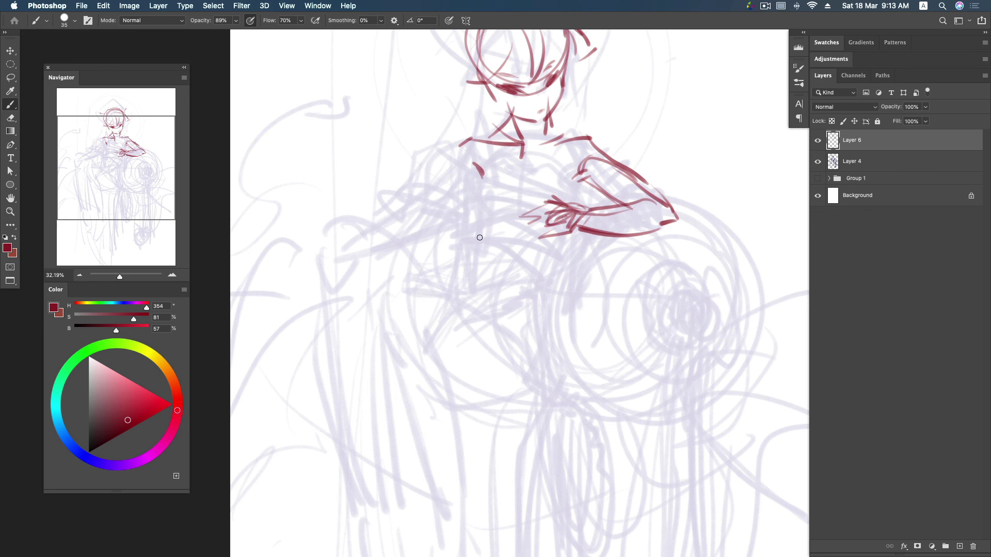
pyautogui.moveTo(588, 168)
pyautogui.mouseDown()
pyautogui.moveTo(573, 180)
pyautogui.moveTo(577, 197)
pyautogui.mouseUp()
pyautogui.moveTo(474, 166)
pyautogui.mouseDown()
pyautogui.moveTo(479, 200)
pyautogui.moveTo(526, 182)
pyautogui.moveTo(541, 164)
pyautogui.moveTo(578, 195)
pyautogui.mouseUp()
pyautogui.moveTo(591, 183); pyautogui.dragTo(580, 200)
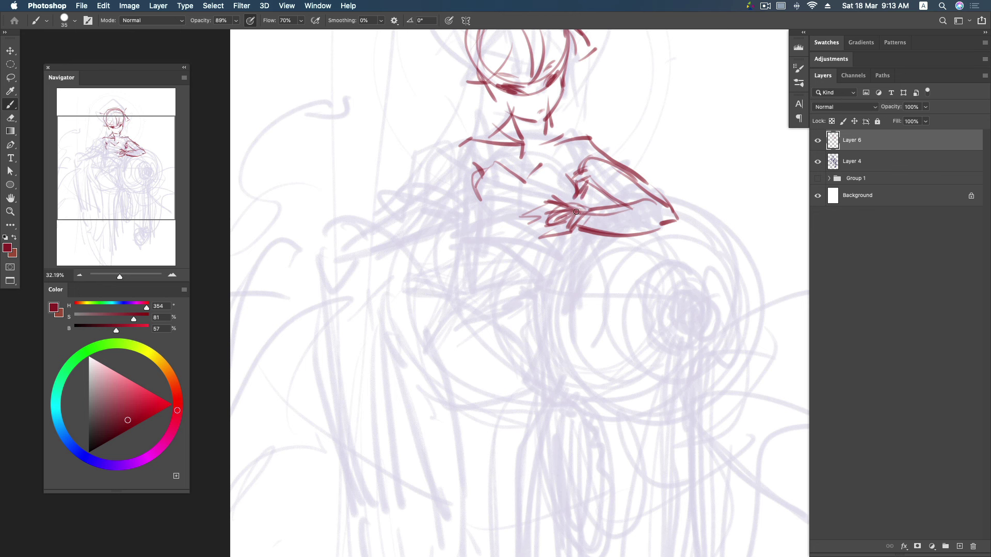
# - Draw vertical lines, an inverted V and long diagonals down the torso
pyautogui.moveTo(472, 204)
pyautogui.mouseDown()
pyautogui.moveTo(469, 268)
pyautogui.moveTo(480, 252)
pyautogui.mouseUp()
pyautogui.moveTo(523, 186)
pyautogui.mouseDown()
pyautogui.moveTo(499, 265)
pyautogui.moveTo(509, 214)
pyautogui.mouseUp()
pyautogui.moveTo(507, 215); pyautogui.dragTo(547, 251)
pyautogui.moveTo(581, 199); pyautogui.dragTo(575, 221)
pyautogui.moveTo(576, 221); pyautogui.dragTo(547, 297)
pyautogui.moveTo(574, 239); pyautogui.dragTo(554, 305)
pyautogui.moveTo(428, 280)
pyautogui.mouseDown()
pyautogui.moveTo(511, 245)
pyautogui.moveTo(548, 270)
pyautogui.moveTo(518, 397)
pyautogui.mouseUp()
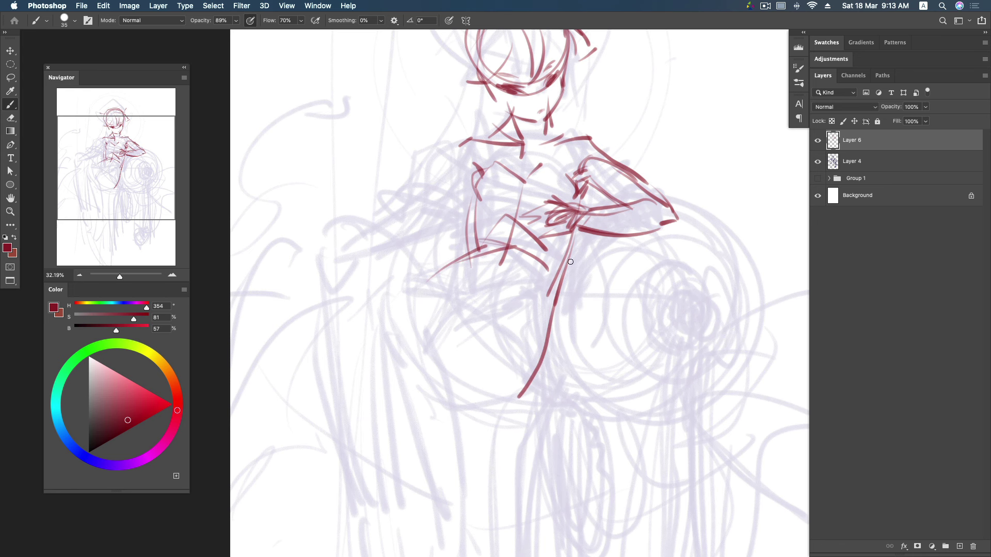
# - Recentre on the chest and build up the torso's left-side contour lines
pyautogui.moveTo(536, 158); pyautogui.dragTo(574, 162)
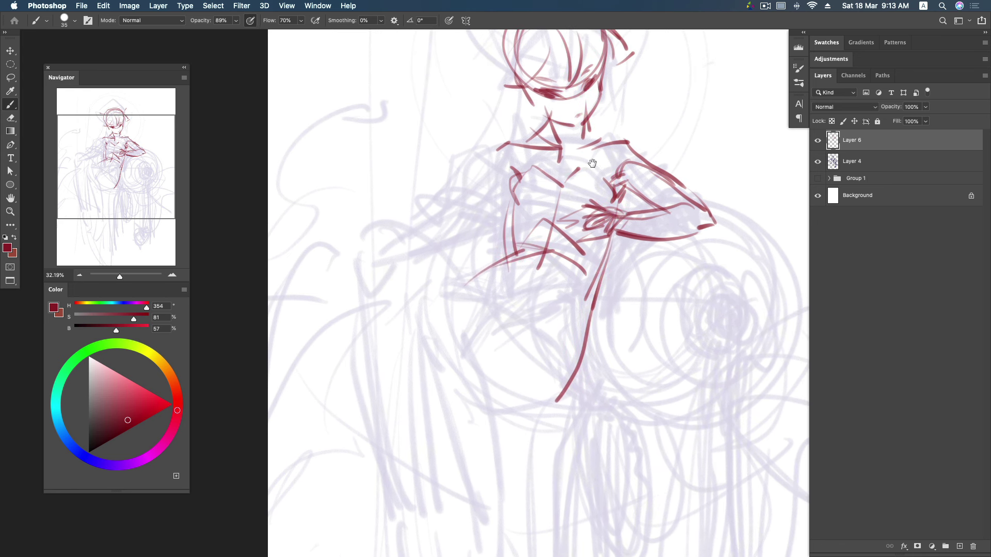
pyautogui.moveTo(572, 224)
pyautogui.mouseDown()
pyautogui.moveTo(583, 209)
pyautogui.moveTo(614, 223)
pyautogui.mouseUp()
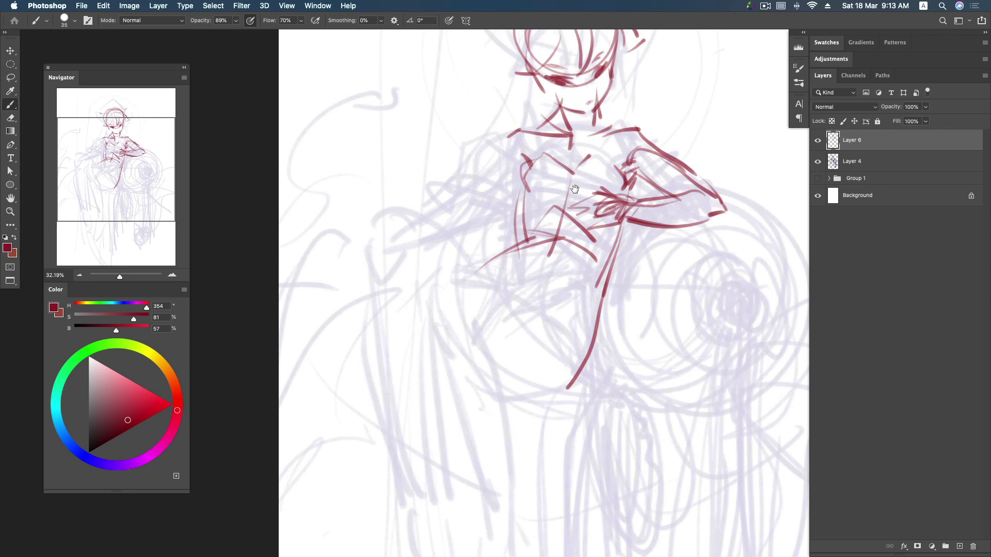
pyautogui.moveTo(507, 128); pyautogui.dragTo(492, 232)
pyautogui.moveTo(567, 216); pyautogui.dragTo(569, 229)
pyautogui.moveTo(519, 176)
pyautogui.mouseDown()
pyautogui.moveTo(490, 201)
pyautogui.moveTo(482, 240)
pyautogui.mouseUp()
pyautogui.moveTo(513, 200)
pyautogui.mouseDown()
pyautogui.moveTo(490, 282)
pyautogui.moveTo(455, 185)
pyautogui.mouseUp()
pyautogui.moveTo(497, 243)
pyautogui.mouseDown()
pyautogui.moveTo(470, 176)
pyautogui.moveTo(463, 270)
pyautogui.mouseUp()
# - Sketch the raised hand and short detail marks across the chest
pyautogui.moveTo(473, 177)
pyautogui.mouseDown()
pyautogui.moveTo(454, 174)
pyautogui.moveTo(479, 178)
pyautogui.moveTo(447, 147)
pyautogui.moveTo(474, 158)
pyautogui.moveTo(452, 124)
pyautogui.moveTo(461, 153)
pyautogui.moveTo(445, 176)
pyautogui.moveTo(444, 159)
pyautogui.moveTo(475, 178)
pyautogui.moveTo(468, 200)
pyautogui.mouseUp()
pyautogui.moveTo(534, 197)
pyautogui.mouseDown()
pyautogui.moveTo(526, 209)
pyautogui.moveTo(583, 204)
pyautogui.mouseUp()
pyautogui.moveTo(547, 152)
pyautogui.mouseDown()
pyautogui.moveTo(577, 176)
pyautogui.moveTo(538, 189)
pyautogui.mouseUp()
pyautogui.moveTo(596, 184); pyautogui.dragTo(609, 183)
pyautogui.moveTo(536, 188)
pyautogui.mouseDown()
pyautogui.moveTo(572, 193)
pyautogui.moveTo(568, 205)
pyautogui.moveTo(529, 217)
pyautogui.moveTo(616, 221)
pyautogui.mouseUp()
# - Draw the waist curve, diagonal strokes below the chest and a side stroke
pyautogui.scroll(-3, 514, 170)
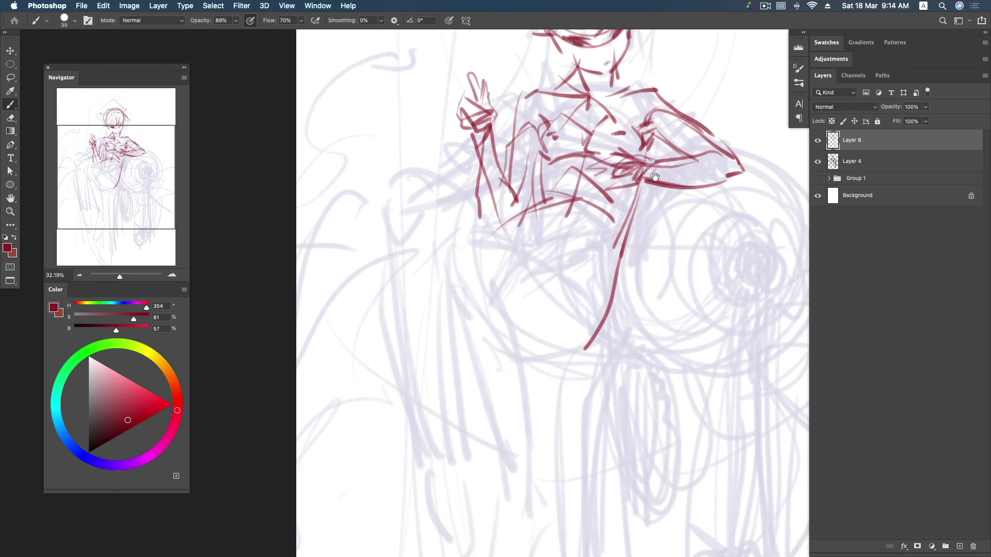
pyautogui.moveTo(493, 231)
pyautogui.mouseDown()
pyautogui.moveTo(546, 216)
pyautogui.moveTo(533, 233)
pyautogui.moveTo(623, 234)
pyautogui.moveTo(567, 254)
pyautogui.moveTo(550, 198)
pyautogui.mouseUp()
pyautogui.moveTo(451, 217)
pyautogui.mouseDown()
pyautogui.moveTo(494, 186)
pyautogui.moveTo(598, 252)
pyautogui.moveTo(550, 322)
pyautogui.mouseUp()
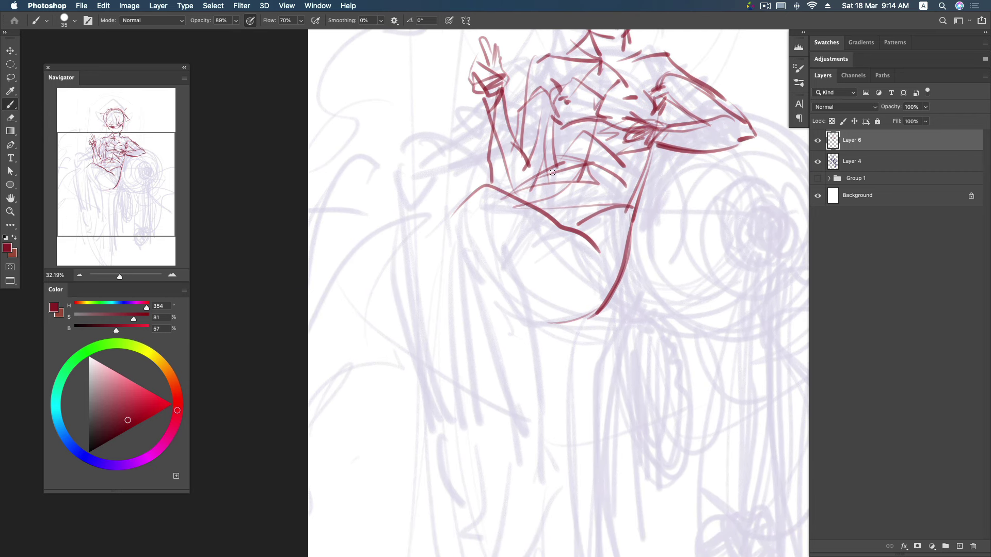
pyautogui.moveTo(557, 138); pyautogui.dragTo(512, 212)
pyautogui.moveTo(578, 173); pyautogui.dragTo(513, 209)
pyautogui.moveTo(648, 165); pyautogui.dragTo(627, 250)
# - Sketch the thigh from the hip with parallel diagonals and its circular left edge
pyautogui.moveTo(485, 216)
pyautogui.mouseDown()
pyautogui.moveTo(465, 262)
pyautogui.moveTo(546, 329)
pyautogui.mouseUp()
pyautogui.moveTo(483, 227); pyautogui.dragTo(553, 320)
pyautogui.moveTo(493, 256); pyautogui.dragTo(560, 327)
pyautogui.moveTo(611, 260)
pyautogui.mouseDown()
pyautogui.moveTo(557, 339)
pyautogui.moveTo(486, 243)
pyautogui.mouseUp()
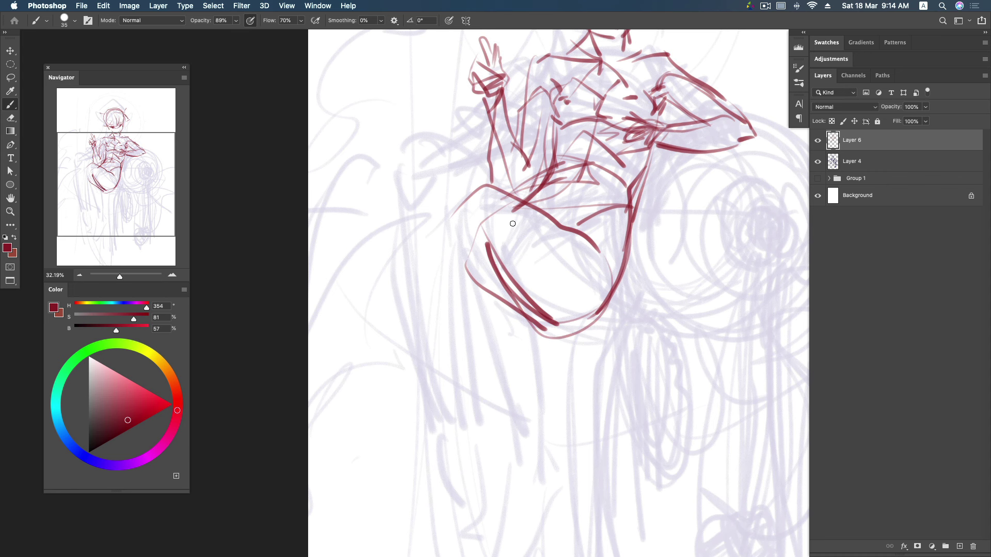
pyautogui.moveTo(505, 198); pyautogui.dragTo(499, 256)
pyautogui.moveTo(497, 190)
pyautogui.mouseDown()
pyautogui.moveTo(459, 217)
pyautogui.moveTo(482, 279)
pyautogui.moveTo(443, 163)
pyautogui.moveTo(463, 247)
pyautogui.mouseUp()
# - Retrace the thigh circle's edge and draw the leg down from the knee
pyautogui.scroll(-3, 454, 206)
pyautogui.moveTo(497, 170); pyautogui.dragTo(493, 209)
pyautogui.moveTo(438, 185); pyautogui.dragTo(459, 223)
pyautogui.moveTo(496, 174)
pyautogui.mouseDown()
pyautogui.moveTo(495, 378)
pyautogui.moveTo(519, 379)
pyautogui.mouseUp()
pyautogui.moveTo(509, 230); pyautogui.dragTo(519, 382)
# - Retrace the thigh's lower arc and hatch diagonals up to the knee's upper edge
pyautogui.moveTo(488, 194); pyautogui.dragTo(560, 254)
pyautogui.moveTo(495, 128); pyautogui.dragTo(582, 194)
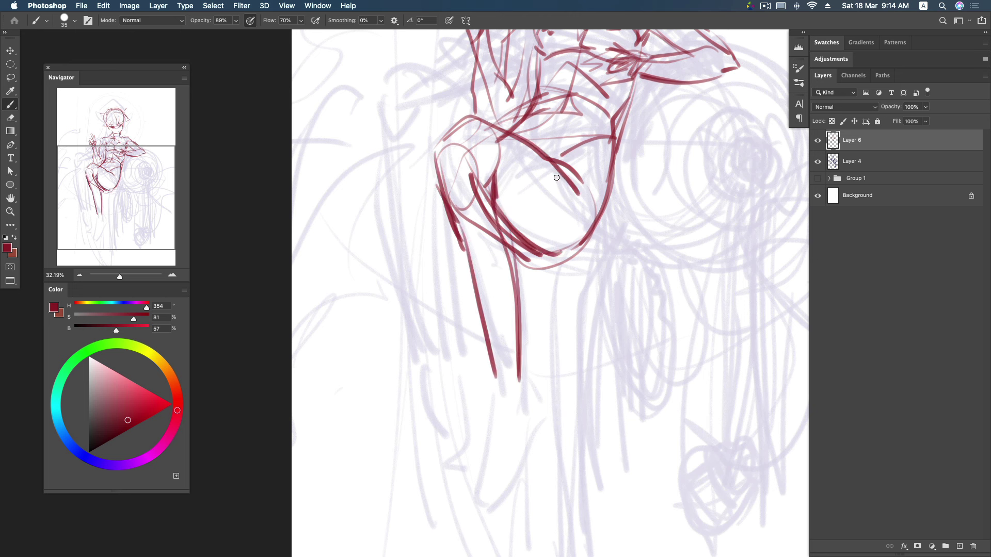
pyautogui.moveTo(467, 133); pyautogui.dragTo(586, 192)
pyautogui.moveTo(537, 150)
pyautogui.mouseDown()
pyautogui.moveTo(459, 121)
pyautogui.moveTo(480, 131)
pyautogui.mouseUp()
pyautogui.moveTo(468, 130); pyautogui.dragTo(447, 144)
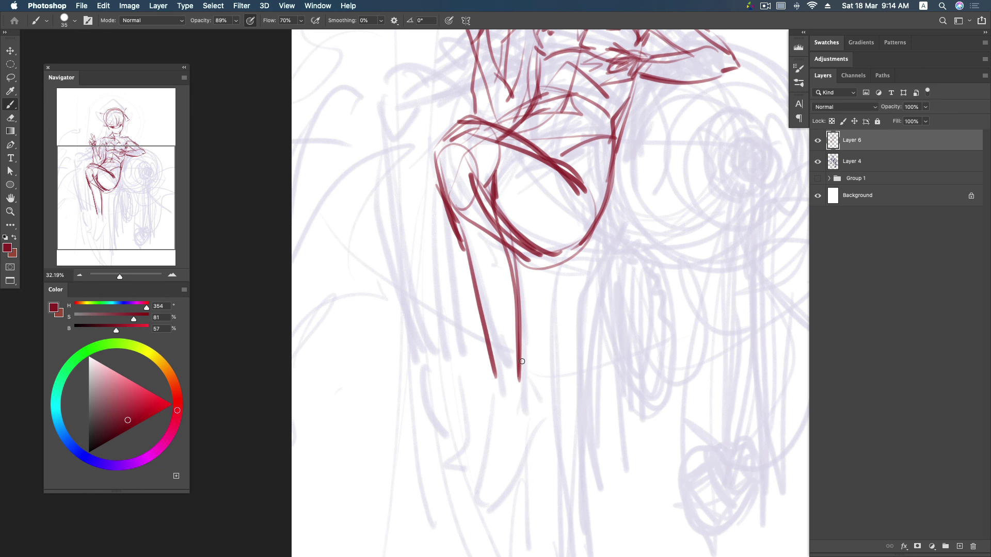
# - Outline the foot below the leg with its heel and toe
pyautogui.moveTo(502, 378); pyautogui.dragTo(529, 410)
pyautogui.moveTo(522, 361)
pyautogui.mouseDown()
pyautogui.moveTo(538, 405)
pyautogui.moveTo(494, 422)
pyautogui.moveTo(487, 448)
pyautogui.mouseUp()
pyautogui.moveTo(532, 379)
pyautogui.mouseDown()
pyautogui.moveTo(539, 408)
pyautogui.moveTo(496, 487)
pyautogui.mouseUp()
pyautogui.moveTo(518, 417); pyautogui.dragTo(504, 416)
pyautogui.moveTo(504, 456); pyautogui.dragTo(486, 458)
pyautogui.moveTo(495, 431); pyautogui.dragTo(474, 480)
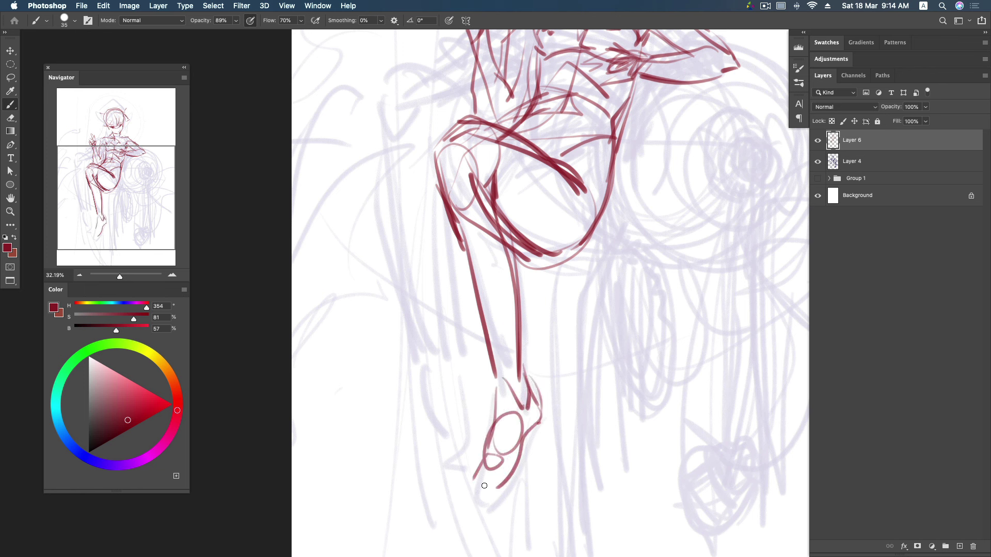
# - Retrace the hip line and add strokes around the hips and waist
pyautogui.scroll(3, 490, 330)
pyautogui.moveTo(454, 183); pyautogui.dragTo(572, 238)
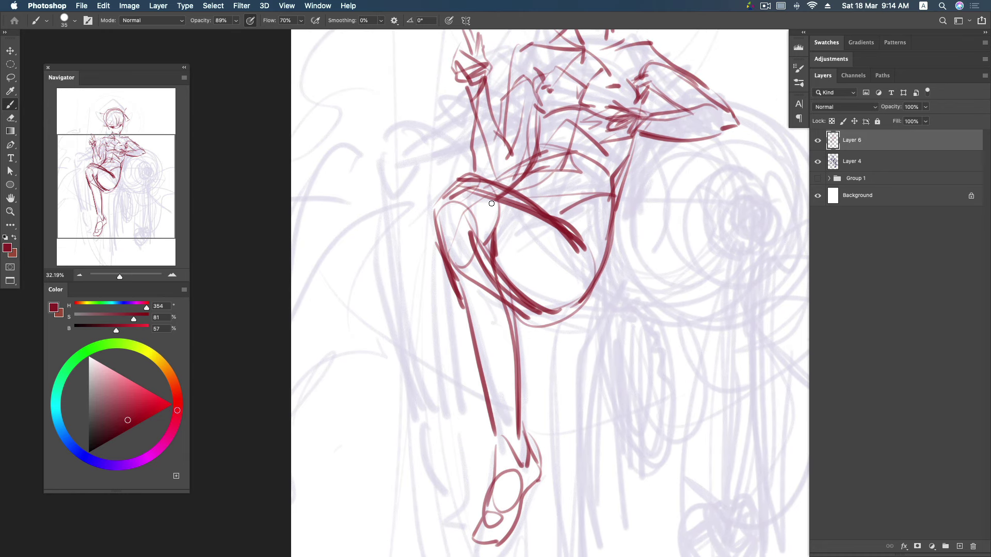
pyautogui.moveTo(490, 202); pyautogui.dragTo(579, 253)
pyautogui.moveTo(511, 187); pyautogui.dragTo(607, 154)
pyautogui.moveTo(540, 130)
pyautogui.mouseDown()
pyautogui.moveTo(551, 181)
pyautogui.moveTo(518, 220)
pyautogui.moveTo(601, 184)
pyautogui.moveTo(588, 282)
pyautogui.mouseUp()
# - Draw long contours from shoulder to knee, a chest-to-hip diagonal and a leg line
pyautogui.moveTo(645, 134); pyautogui.dragTo(614, 192)
pyautogui.moveTo(653, 87); pyautogui.dragTo(614, 184)
pyautogui.moveTo(660, 70)
pyautogui.mouseDown()
pyautogui.moveTo(594, 287)
pyautogui.moveTo(608, 256)
pyautogui.moveTo(551, 333)
pyautogui.mouseUp()
pyautogui.moveTo(545, 88)
pyautogui.mouseDown()
pyautogui.moveTo(480, 210)
pyautogui.moveTo(391, 129)
pyautogui.moveTo(411, 379)
pyautogui.mouseUp()
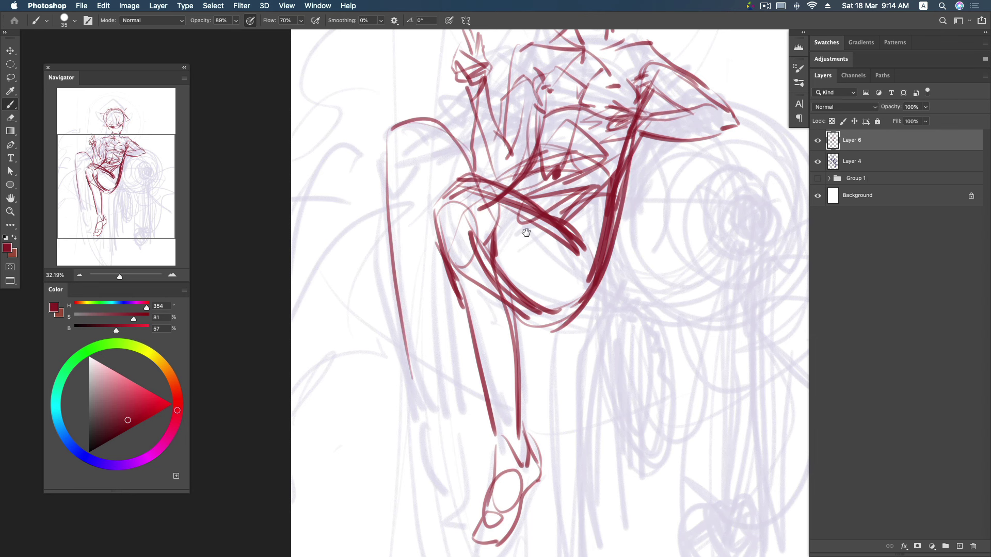
pyautogui.moveTo(508, 246); pyautogui.dragTo(508, 324)
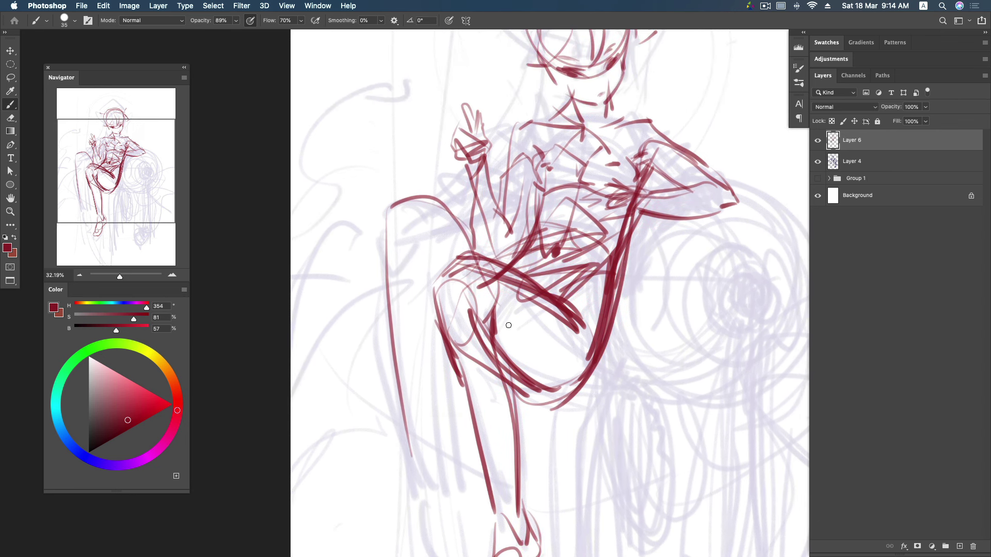
# - Sketch the lower thigh and knee contours with a small oval under the thigh
pyautogui.moveTo(555, 385)
pyautogui.mouseDown()
pyautogui.moveTo(464, 389)
pyautogui.moveTo(434, 305)
pyautogui.mouseUp()
pyautogui.moveTo(410, 268)
pyautogui.mouseDown()
pyautogui.moveTo(457, 384)
pyautogui.moveTo(485, 330)
pyautogui.mouseUp()
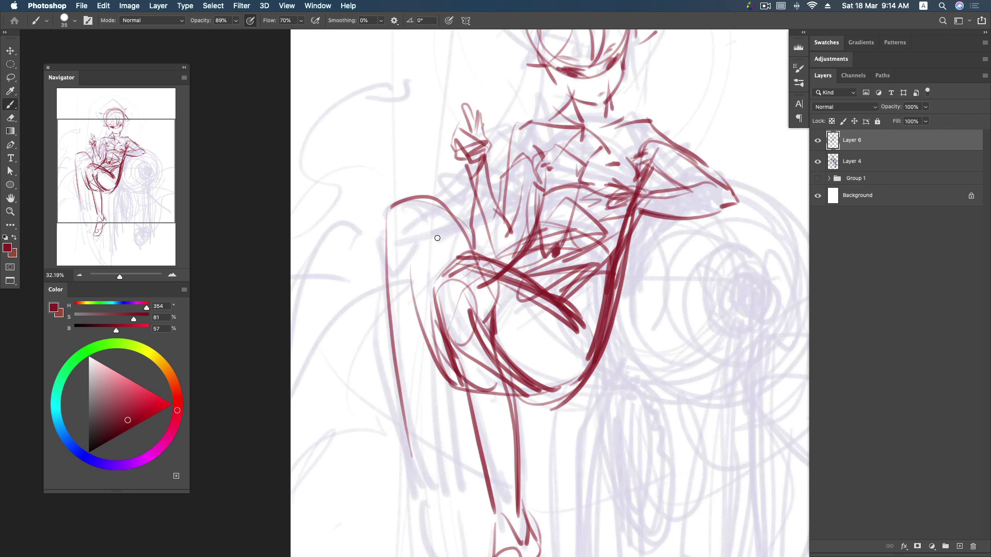
pyautogui.moveTo(412, 197)
pyautogui.mouseDown()
pyautogui.moveTo(403, 248)
pyautogui.moveTo(436, 281)
pyautogui.moveTo(434, 306)
pyautogui.mouseUp()
pyautogui.moveTo(435, 257); pyautogui.dragTo(444, 374)
pyautogui.scroll(-3, 444, 375)
pyautogui.moveTo(385, 188); pyautogui.dragTo(426, 393)
pyautogui.moveTo(438, 250); pyautogui.dragTo(445, 363)
# - Extend the lower-leg strokes downward and round off one ankle
pyautogui.moveTo(445, 415); pyautogui.dragTo(445, 423)
pyautogui.moveTo(392, 281); pyautogui.dragTo(434, 431)
pyautogui.moveTo(397, 317); pyautogui.dragTo(433, 445)
pyautogui.moveTo(443, 332); pyautogui.dragTo(458, 434)
pyautogui.moveTo(449, 392); pyautogui.dragTo(463, 436)
pyautogui.moveTo(472, 372); pyautogui.dragTo(476, 244)
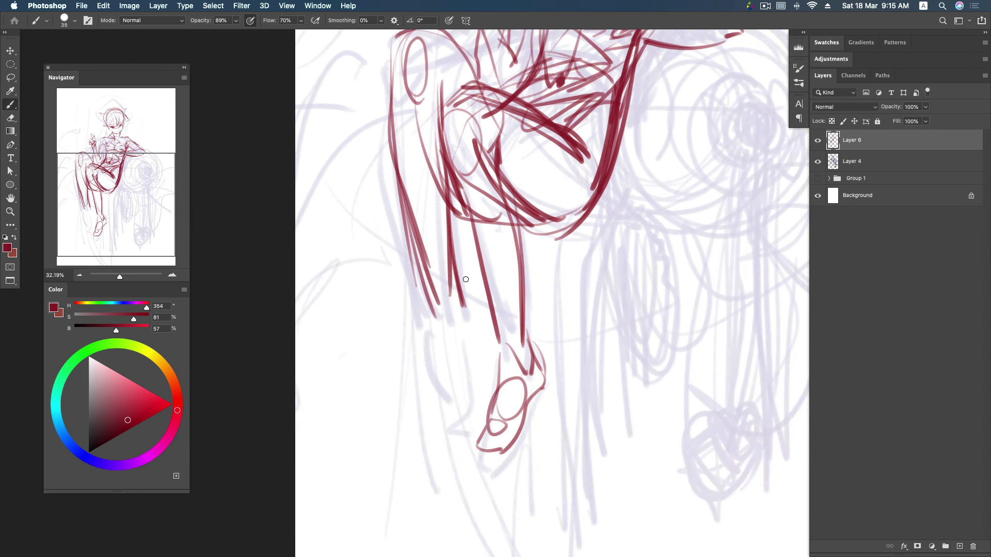
pyautogui.moveTo(437, 300); pyautogui.dragTo(463, 300)
# - Add ankle strap lines, thicken the other leg and draw the shin lines
pyautogui.moveTo(500, 342); pyautogui.dragTo(531, 343)
pyautogui.moveTo(526, 310); pyautogui.dragTo(530, 343)
pyautogui.moveTo(496, 330); pyautogui.dragTo(532, 384)
pyautogui.moveTo(433, 308); pyautogui.dragTo(444, 379)
pyautogui.moveTo(434, 310)
pyautogui.mouseDown()
pyautogui.moveTo(457, 338)
pyautogui.moveTo(461, 411)
pyautogui.mouseUp()
pyautogui.moveTo(460, 302); pyautogui.dragTo(472, 401)
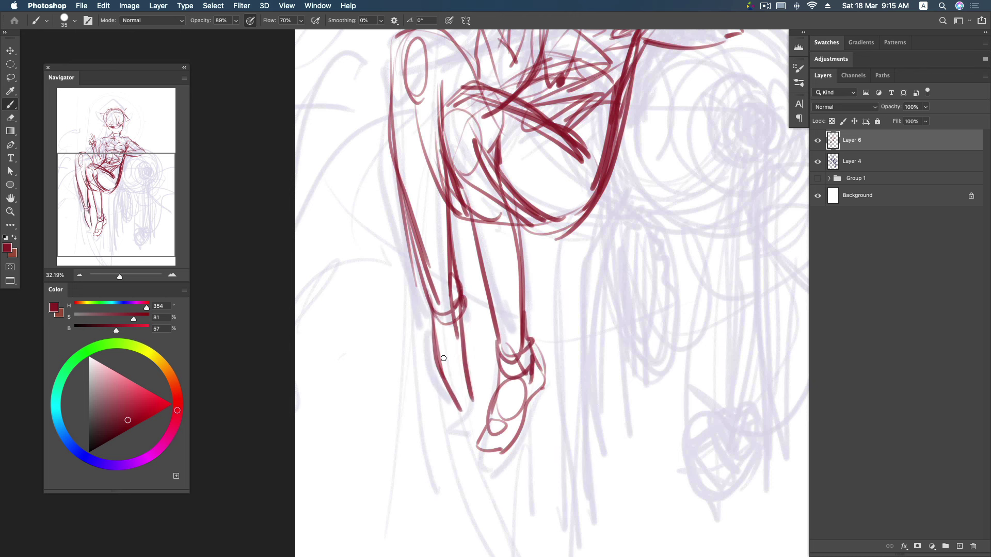
# - Build boxy shoe shapes on both feet
pyautogui.moveTo(435, 354); pyautogui.dragTo(447, 416)
pyautogui.moveTo(463, 319); pyautogui.dragTo(481, 418)
pyautogui.moveTo(431, 335)
pyautogui.mouseDown()
pyautogui.moveTo(464, 361)
pyautogui.moveTo(467, 347)
pyautogui.mouseUp()
pyautogui.moveTo(513, 428)
pyautogui.mouseDown()
pyautogui.moveTo(495, 380)
pyautogui.moveTo(477, 449)
pyautogui.mouseUp()
pyautogui.moveTo(526, 323)
pyautogui.mouseDown()
pyautogui.moveTo(539, 397)
pyautogui.moveTo(474, 464)
pyautogui.mouseUp()
pyautogui.moveTo(547, 384); pyautogui.dragTo(511, 460)
pyautogui.moveTo(566, 267)
pyautogui.mouseDown()
pyautogui.moveTo(547, 309)
pyautogui.moveTo(503, 282)
pyautogui.moveTo(475, 310)
pyautogui.mouseUp()
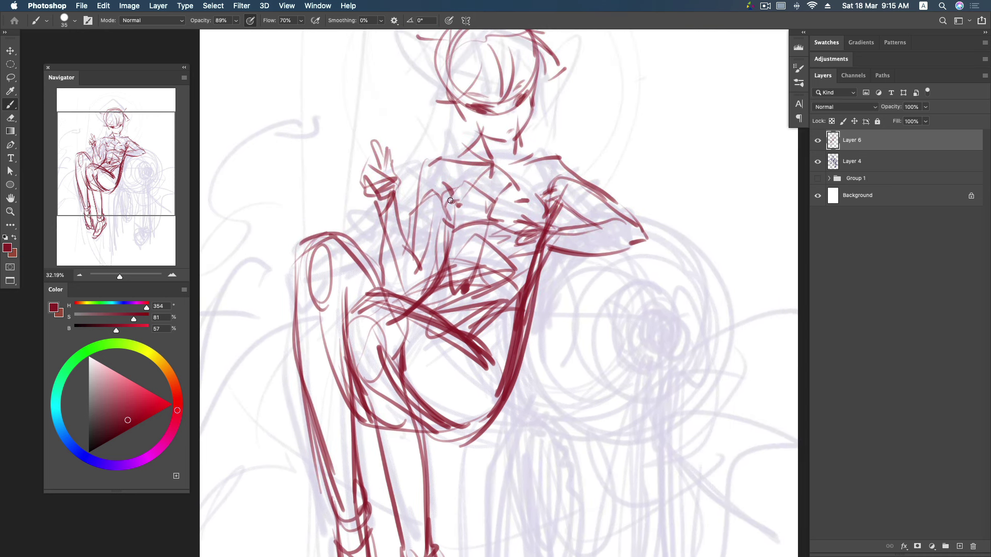
# - Redraw both shoulder lines and the upper arm in heavier dark red
pyautogui.moveTo(529, 162); pyautogui.dragTo(553, 197)
pyautogui.moveTo(533, 154); pyautogui.dragTo(581, 182)
pyautogui.moveTo(544, 151); pyautogui.dragTo(583, 180)
pyautogui.moveTo(551, 148); pyautogui.dragTo(594, 189)
pyautogui.moveTo(467, 157)
pyautogui.mouseDown()
pyautogui.moveTo(410, 250)
pyautogui.moveTo(414, 227)
pyautogui.mouseUp()
# - Add chest and torso-side strokes and shape the upper arm to the forearm tip
pyautogui.moveTo(441, 196)
pyautogui.mouseDown()
pyautogui.moveTo(433, 267)
pyautogui.moveTo(438, 242)
pyautogui.mouseUp()
pyautogui.moveTo(438, 192); pyautogui.dragTo(454, 204)
pyautogui.moveTo(563, 185)
pyautogui.mouseDown()
pyautogui.moveTo(546, 198)
pyautogui.moveTo(559, 188)
pyautogui.moveTo(586, 211)
pyautogui.moveTo(626, 222)
pyautogui.moveTo(617, 208)
pyautogui.moveTo(652, 243)
pyautogui.mouseUp()
pyautogui.moveTo(596, 220)
pyautogui.mouseDown()
pyautogui.moveTo(606, 256)
pyautogui.moveTo(558, 253)
pyautogui.mouseUp()
pyautogui.moveTo(643, 237); pyautogui.dragTo(628, 248)
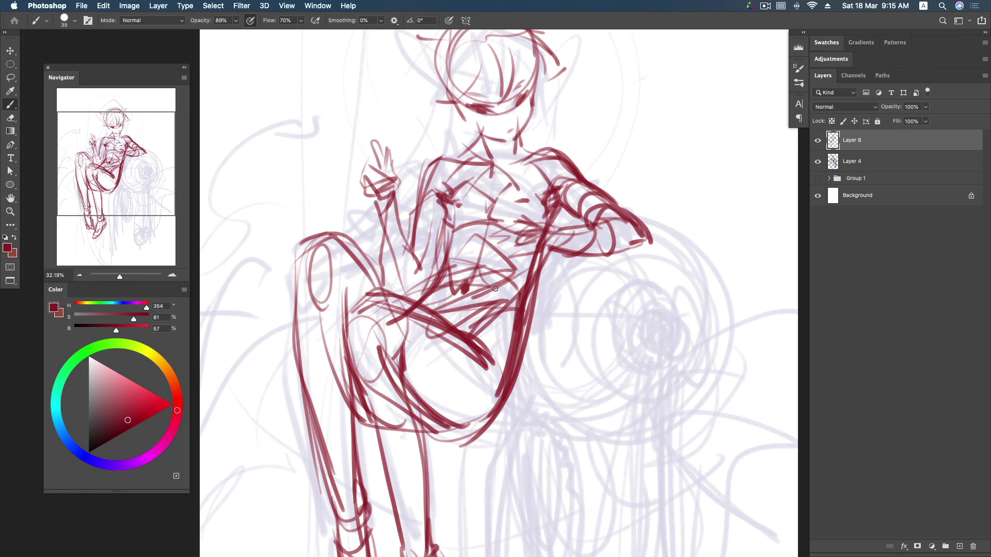
pyautogui.moveTo(543, 228)
pyautogui.mouseDown()
pyautogui.moveTo(499, 217)
pyautogui.moveTo(511, 244)
pyautogui.moveTo(502, 230)
pyautogui.moveTo(463, 230)
pyautogui.moveTo(481, 238)
pyautogui.moveTo(464, 246)
pyautogui.moveTo(501, 229)
pyautogui.moveTo(448, 225)
pyautogui.mouseUp()
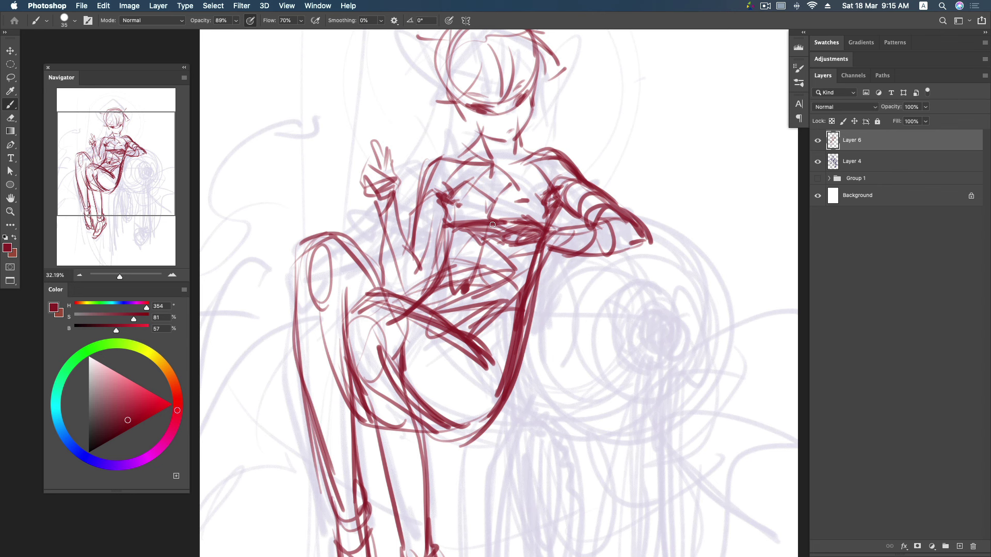
# - Refine the raised hand and forearm and trace the raised knee's outline
pyautogui.moveTo(374, 185); pyautogui.dragTo(408, 148)
pyautogui.moveTo(351, 221)
pyautogui.mouseDown()
pyautogui.moveTo(392, 170)
pyautogui.moveTo(404, 137)
pyautogui.mouseUp()
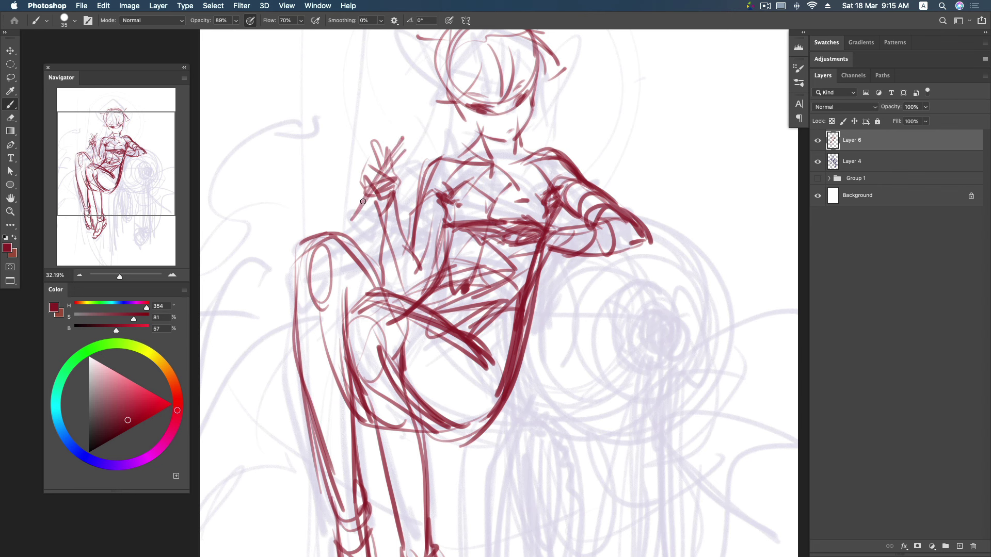
pyautogui.moveTo(320, 241)
pyautogui.mouseDown()
pyautogui.moveTo(296, 265)
pyautogui.moveTo(292, 329)
pyautogui.moveTo(377, 424)
pyautogui.mouseUp()
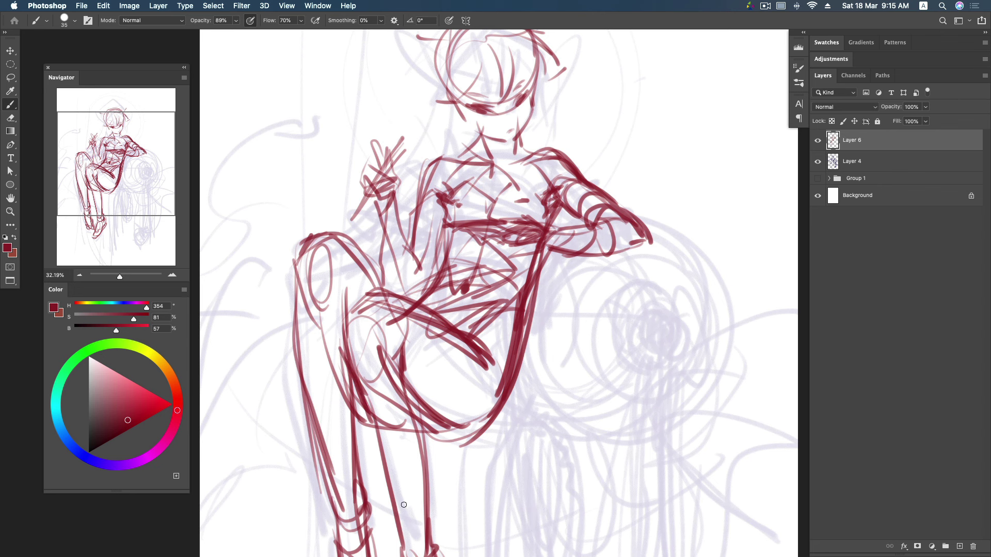
pyautogui.moveTo(549, 202); pyautogui.dragTo(545, 212)
# - Reinforce the torso with near-vertical strokes and curves along the hip and waist
pyautogui.moveTo(444, 273)
pyautogui.mouseDown()
pyautogui.moveTo(450, 232)
pyautogui.moveTo(449, 280)
pyautogui.mouseUp()
pyautogui.moveTo(451, 230); pyautogui.dragTo(453, 286)
pyautogui.moveTo(480, 244)
pyautogui.mouseDown()
pyautogui.moveTo(471, 278)
pyautogui.moveTo(542, 236)
pyautogui.moveTo(469, 289)
pyautogui.moveTo(418, 297)
pyautogui.mouseUp()
pyautogui.moveTo(485, 264)
pyautogui.mouseDown()
pyautogui.moveTo(512, 320)
pyautogui.moveTo(454, 330)
pyautogui.mouseUp()
pyautogui.moveTo(434, 293); pyautogui.dragTo(424, 342)
pyautogui.moveTo(513, 289); pyautogui.dragTo(465, 361)
pyautogui.moveTo(529, 304)
pyautogui.mouseDown()
pyautogui.moveTo(560, 207)
pyautogui.moveTo(551, 217)
pyautogui.mouseUp()
# - Outline the chest and shoulder-arm contour, then add vertical strokes down the torso
pyautogui.moveTo(463, 206)
pyautogui.mouseDown()
pyautogui.moveTo(519, 189)
pyautogui.moveTo(546, 218)
pyautogui.mouseUp()
pyautogui.moveTo(497, 174); pyautogui.dragTo(469, 194)
pyautogui.moveTo(466, 156); pyautogui.dragTo(456, 171)
pyautogui.moveTo(549, 202); pyautogui.dragTo(624, 199)
pyautogui.moveTo(438, 193); pyautogui.dragTo(474, 208)
pyautogui.moveTo(627, 197)
pyautogui.mouseDown()
pyautogui.moveTo(512, 210)
pyautogui.moveTo(640, 204)
pyautogui.moveTo(486, 211)
pyautogui.moveTo(442, 198)
pyautogui.mouseUp()
pyautogui.moveTo(427, 185)
pyautogui.mouseDown()
pyautogui.moveTo(407, 192)
pyautogui.moveTo(437, 227)
pyautogui.moveTo(407, 222)
pyautogui.moveTo(388, 295)
pyautogui.mouseUp()
pyautogui.moveTo(413, 221); pyautogui.dragTo(403, 309)
pyautogui.moveTo(416, 218); pyautogui.dragTo(408, 323)
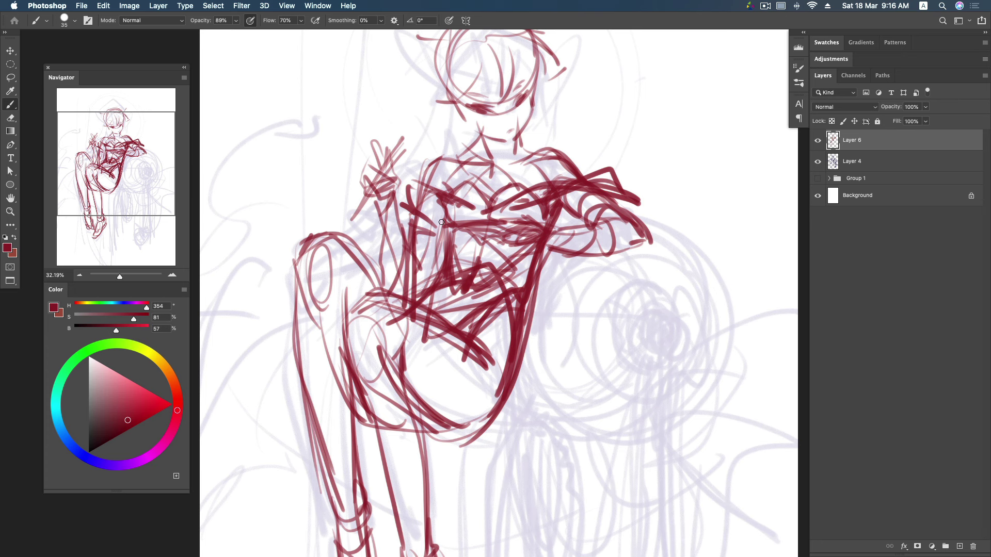
# - Zoom out to 17.26% and hatch the upper torso, thigh edge and lower leg
pyautogui.scroll(-3, 565, 283)
pyautogui.moveTo(586, 445); pyautogui.dragTo(558, 345)
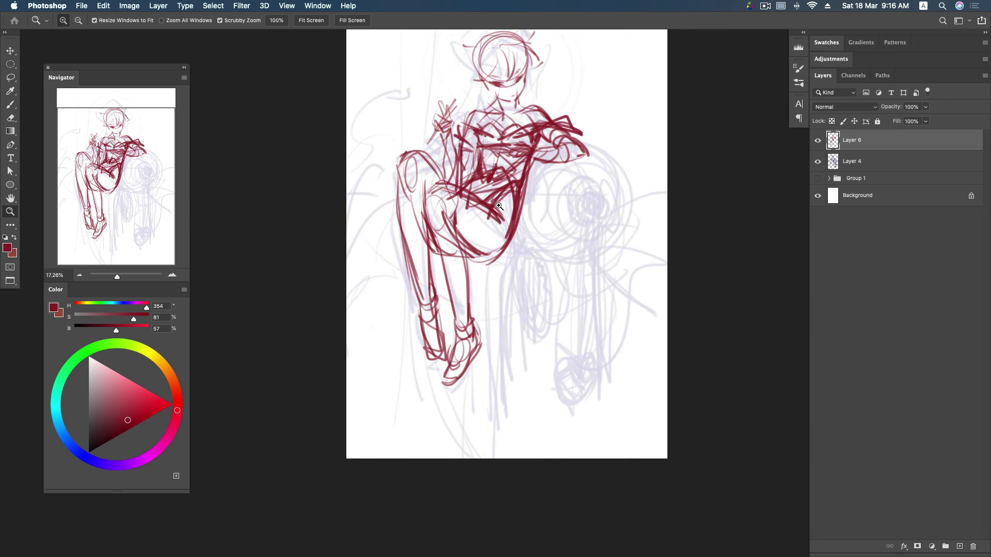
pyautogui.moveTo(490, 192)
pyautogui.mouseDown()
pyautogui.moveTo(472, 197)
pyautogui.moveTo(512, 189)
pyautogui.mouseUp()
pyautogui.moveTo(480, 206)
pyautogui.mouseDown()
pyautogui.moveTo(512, 196)
pyautogui.moveTo(510, 260)
pyautogui.mouseUp()
pyautogui.moveTo(518, 212)
pyautogui.mouseDown()
pyautogui.moveTo(515, 252)
pyautogui.moveTo(499, 278)
pyautogui.mouseUp()
pyautogui.moveTo(518, 243)
pyautogui.mouseDown()
pyautogui.moveTo(493, 315)
pyautogui.moveTo(471, 283)
pyautogui.mouseUp()
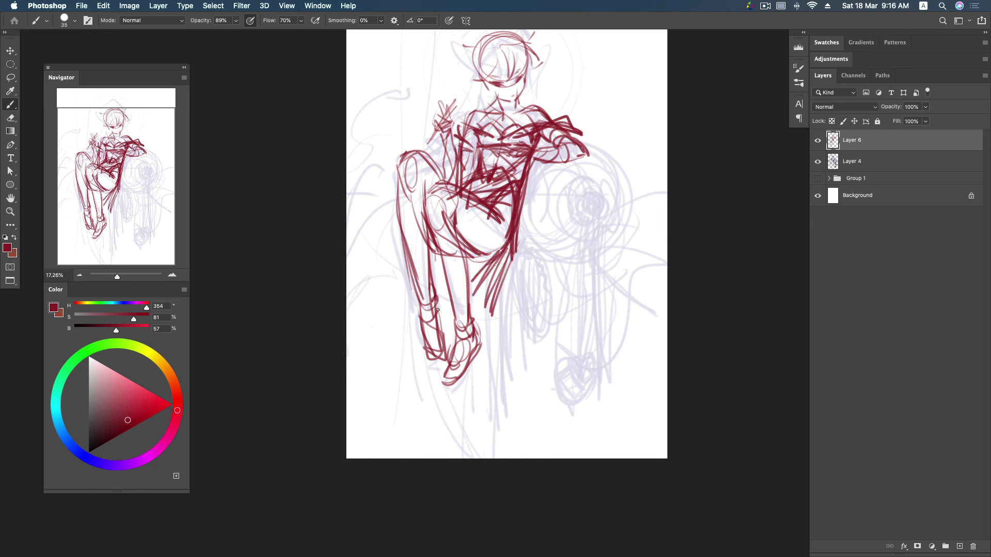
# - Draw long vertical robe lines dropping below the thigh and knee
pyautogui.moveTo(511, 248); pyautogui.dragTo(499, 439)
pyautogui.moveTo(511, 247)
pyautogui.mouseDown()
pyautogui.moveTo(496, 287)
pyautogui.moveTo(503, 438)
pyautogui.mouseUp()
pyautogui.moveTo(424, 305)
pyautogui.mouseDown()
pyautogui.moveTo(425, 446)
pyautogui.moveTo(478, 444)
pyautogui.mouseUp()
pyautogui.moveTo(466, 309); pyautogui.dragTo(503, 413)
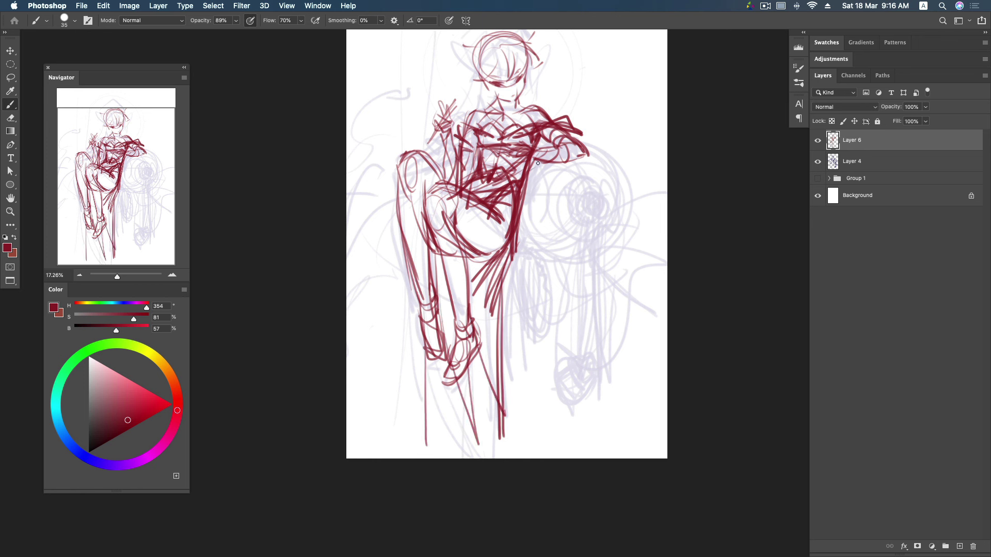
# - Draw overlapping oval arcs for the drum beside the torso
pyautogui.moveTo(542, 160)
pyautogui.mouseDown()
pyautogui.moveTo(578, 155)
pyautogui.moveTo(556, 145)
pyautogui.moveTo(521, 228)
pyautogui.mouseUp()
pyautogui.moveTo(567, 164)
pyautogui.mouseDown()
pyautogui.moveTo(580, 198)
pyautogui.moveTo(521, 234)
pyautogui.mouseUp()
pyautogui.moveTo(542, 160)
pyautogui.mouseDown()
pyautogui.moveTo(581, 209)
pyautogui.moveTo(519, 243)
pyautogui.mouseUp()
pyautogui.moveTo(542, 158)
pyautogui.mouseDown()
pyautogui.moveTo(582, 228)
pyautogui.moveTo(589, 147)
pyautogui.moveTo(614, 186)
pyautogui.moveTo(591, 152)
pyautogui.moveTo(609, 155)
pyautogui.moveTo(517, 238)
pyautogui.mouseUp()
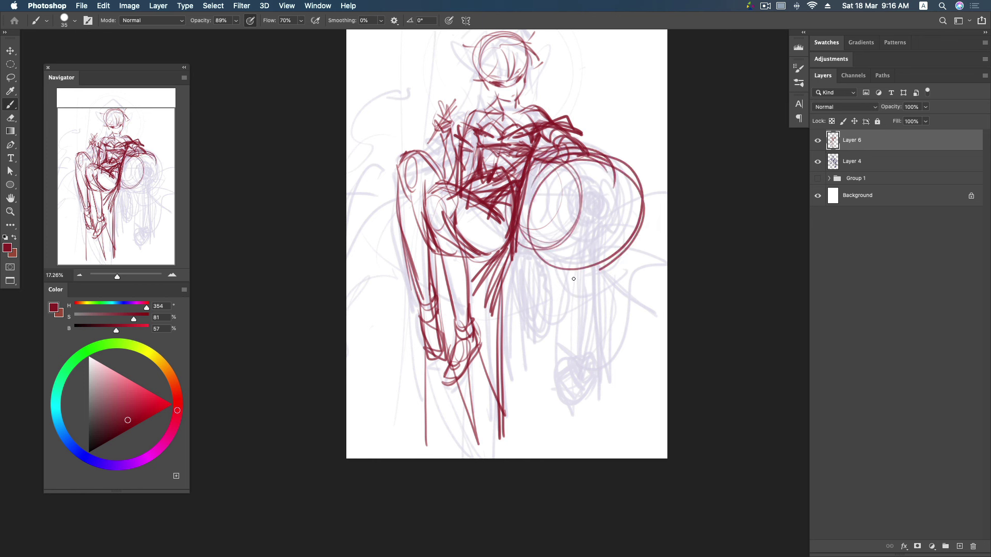
# - Draw the large drum circle with a base line beneath and vertical and horizontal guides across it
pyautogui.moveTo(511, 126)
pyautogui.mouseDown()
pyautogui.moveTo(421, 190)
pyautogui.moveTo(487, 258)
pyautogui.moveTo(421, 206)
pyautogui.moveTo(418, 191)
pyautogui.mouseUp()
pyautogui.moveTo(417, 207); pyautogui.dragTo(519, 268)
pyautogui.moveTo(431, 247); pyautogui.dragTo(449, 122)
pyautogui.moveTo(460, 274); pyautogui.dragTo(604, 278)
pyautogui.moveTo(601, 167); pyautogui.dragTo(594, 267)
pyautogui.moveTo(455, 211); pyautogui.dragTo(619, 226)
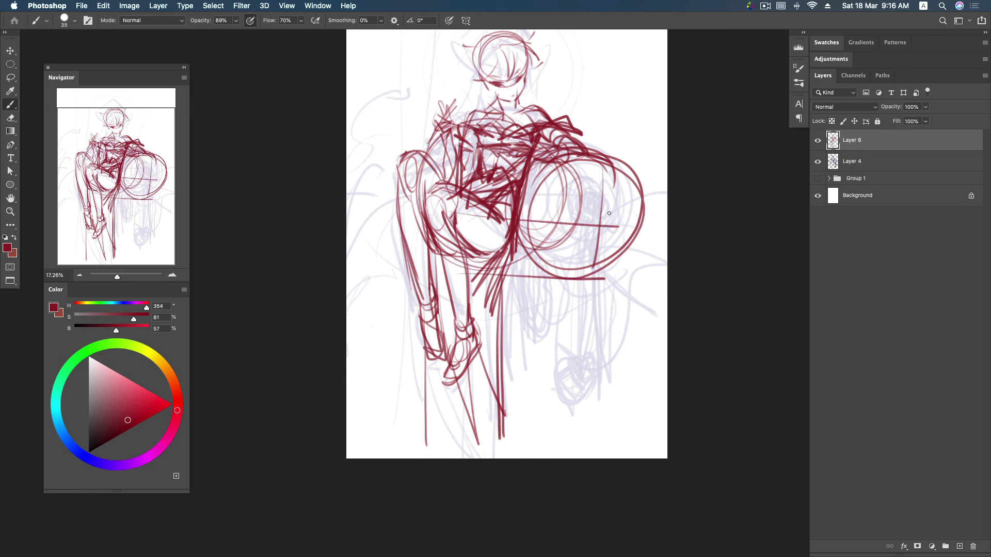
pyautogui.moveTo(642, 168); pyautogui.dragTo(637, 259)
pyautogui.moveTo(556, 183)
pyautogui.mouseDown()
pyautogui.moveTo(552, 281)
pyautogui.moveTo(644, 167)
pyautogui.mouseUp()
pyautogui.moveTo(574, 277); pyautogui.dragTo(631, 275)
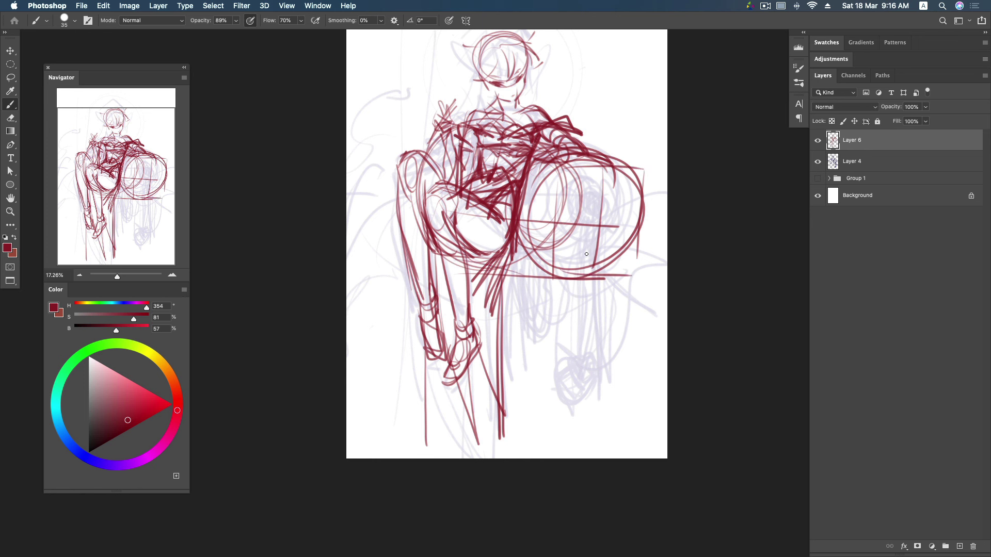
# - Add concentric ovals at the drum's centre and concentric arcs around it
pyautogui.moveTo(599, 231)
pyautogui.mouseDown()
pyautogui.moveTo(604, 213)
pyautogui.moveTo(599, 233)
pyautogui.mouseUp()
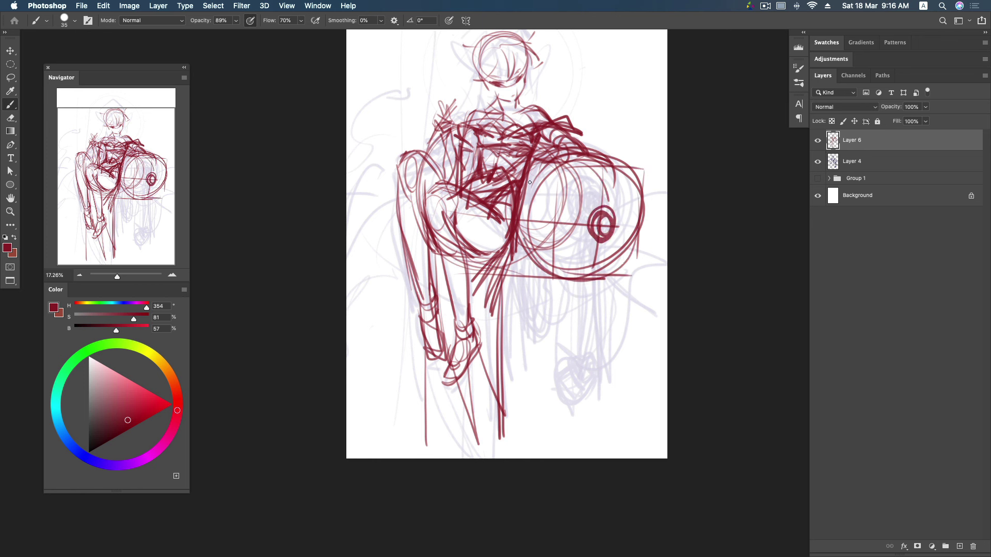
pyautogui.moveTo(539, 235)
pyautogui.mouseDown()
pyautogui.moveTo(632, 181)
pyautogui.moveTo(567, 263)
pyautogui.mouseUp()
pyautogui.moveTo(552, 170); pyautogui.dragTo(634, 268)
pyautogui.moveTo(521, 243)
pyautogui.mouseDown()
pyautogui.moveTo(614, 171)
pyautogui.moveTo(516, 279)
pyautogui.mouseUp()
pyautogui.moveTo(640, 168); pyautogui.dragTo(503, 233)
# - Sketch strokes along the left arm and torso and reinforce the drum's lower-right edge
pyautogui.moveTo(462, 120); pyautogui.dragTo(407, 217)
pyautogui.moveTo(459, 265); pyautogui.dragTo(419, 214)
pyautogui.moveTo(432, 129); pyautogui.dragTo(416, 232)
pyautogui.moveTo(491, 115); pyautogui.dragTo(439, 124)
pyautogui.moveTo(419, 194); pyautogui.dragTo(405, 243)
pyautogui.moveTo(495, 243); pyautogui.dragTo(419, 284)
pyautogui.moveTo(585, 280); pyautogui.dragTo(639, 254)
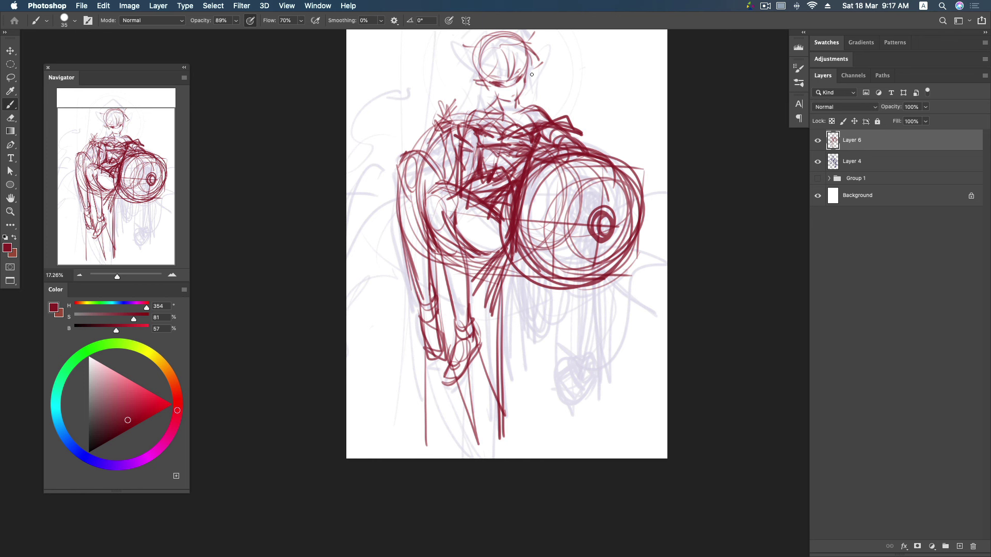
# - Add a stroke beside the face, then lines and curved strokes down from the hip
pyautogui.moveTo(487, 60); pyautogui.dragTo(476, 81)
pyautogui.moveTo(510, 289); pyautogui.dragTo(501, 379)
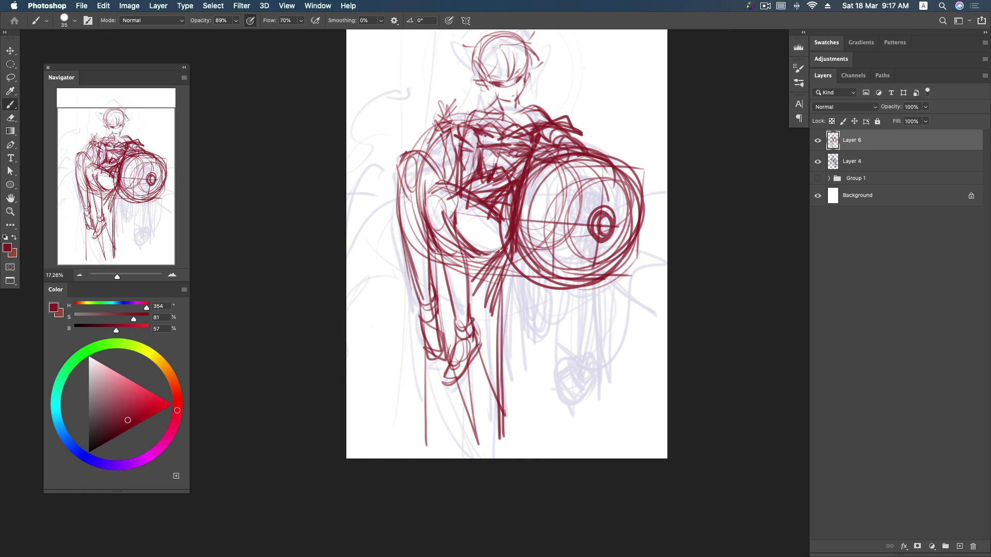
pyautogui.moveTo(520, 243); pyautogui.dragTo(517, 326)
pyautogui.moveTo(520, 249)
pyautogui.mouseDown()
pyautogui.moveTo(513, 313)
pyautogui.moveTo(530, 310)
pyautogui.moveTo(495, 284)
pyautogui.moveTo(502, 323)
pyautogui.mouseUp()
pyautogui.moveTo(518, 281)
pyautogui.mouseDown()
pyautogui.moveTo(527, 326)
pyautogui.moveTo(539, 336)
pyautogui.mouseUp()
pyautogui.moveTo(547, 287); pyautogui.dragTo(531, 345)
pyautogui.moveTo(532, 263)
pyautogui.mouseDown()
pyautogui.moveTo(549, 311)
pyautogui.moveTo(598, 305)
pyautogui.moveTo(569, 360)
pyautogui.moveTo(562, 295)
pyautogui.moveTo(519, 330)
pyautogui.mouseUp()
# - Sketch looping lower legs and feet, then redraw the left shoulder curve and arm edge
pyautogui.moveTo(531, 286)
pyautogui.mouseDown()
pyautogui.moveTo(533, 358)
pyautogui.moveTo(559, 389)
pyautogui.moveTo(549, 411)
pyautogui.moveTo(577, 394)
pyautogui.moveTo(551, 377)
pyautogui.mouseUp()
pyautogui.moveTo(519, 328); pyautogui.dragTo(508, 415)
pyautogui.moveTo(575, 320)
pyautogui.mouseDown()
pyautogui.moveTo(565, 408)
pyautogui.moveTo(582, 442)
pyautogui.mouseUp()
pyautogui.moveTo(605, 250)
pyautogui.mouseDown()
pyautogui.moveTo(601, 217)
pyautogui.moveTo(618, 209)
pyautogui.moveTo(625, 236)
pyautogui.moveTo(582, 229)
pyautogui.moveTo(586, 202)
pyautogui.moveTo(622, 238)
pyautogui.mouseUp()
pyautogui.moveTo(423, 145); pyautogui.dragTo(463, 110)
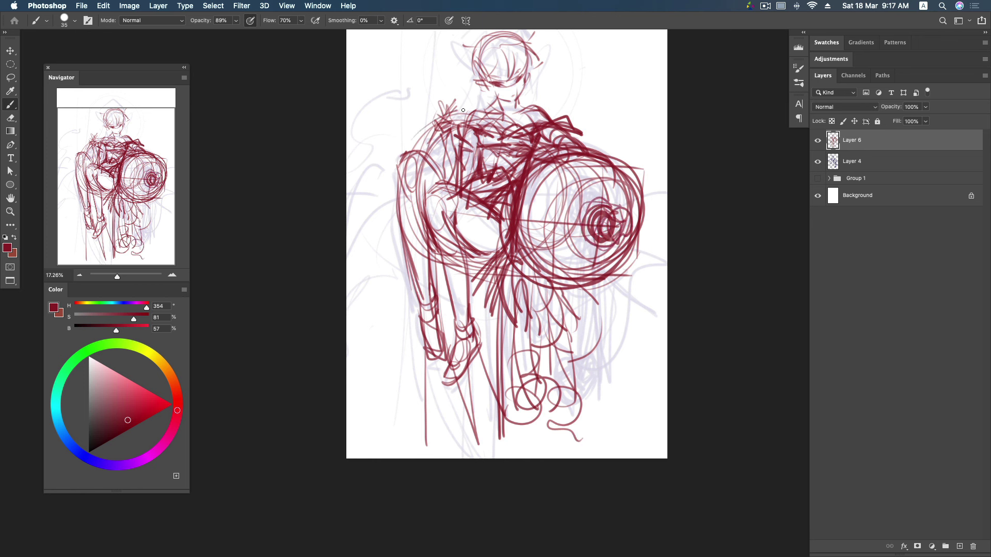
pyautogui.moveTo(393, 225); pyautogui.dragTo(398, 184)
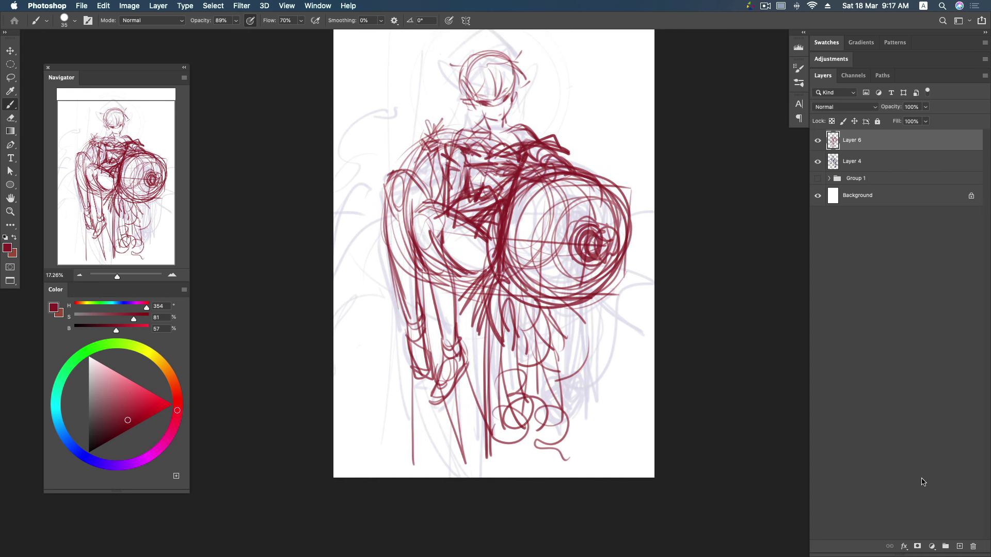
# - On a new purple Layer 7, draw flowing strokes across the lower middle and right
pyautogui.click(959, 547)
pyautogui.click(110, 465)
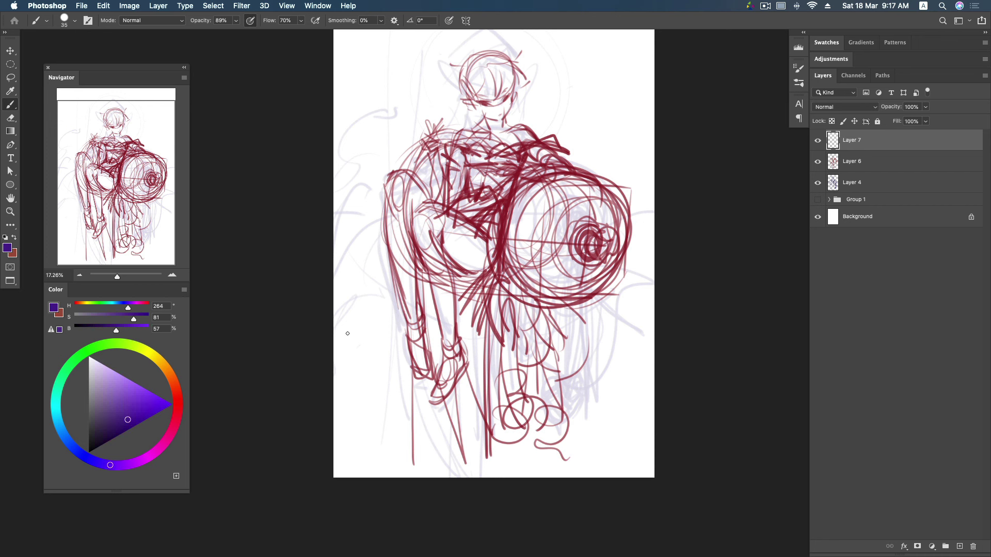
pyautogui.moveTo(419, 324); pyautogui.dragTo(519, 390)
pyautogui.moveTo(472, 341)
pyautogui.mouseDown()
pyautogui.moveTo(534, 398)
pyautogui.moveTo(634, 292)
pyautogui.mouseUp()
pyautogui.moveTo(643, 291)
pyautogui.mouseDown()
pyautogui.moveTo(592, 396)
pyautogui.moveTo(638, 272)
pyautogui.moveTo(626, 264)
pyautogui.moveTo(572, 322)
pyautogui.moveTo(591, 341)
pyautogui.moveTo(597, 423)
pyautogui.mouseUp()
pyautogui.moveTo(596, 325); pyautogui.dragTo(627, 444)
# - Add purple arcs along the left side and swirls at the upper left
pyautogui.moveTo(497, 363); pyautogui.dragTo(435, 322)
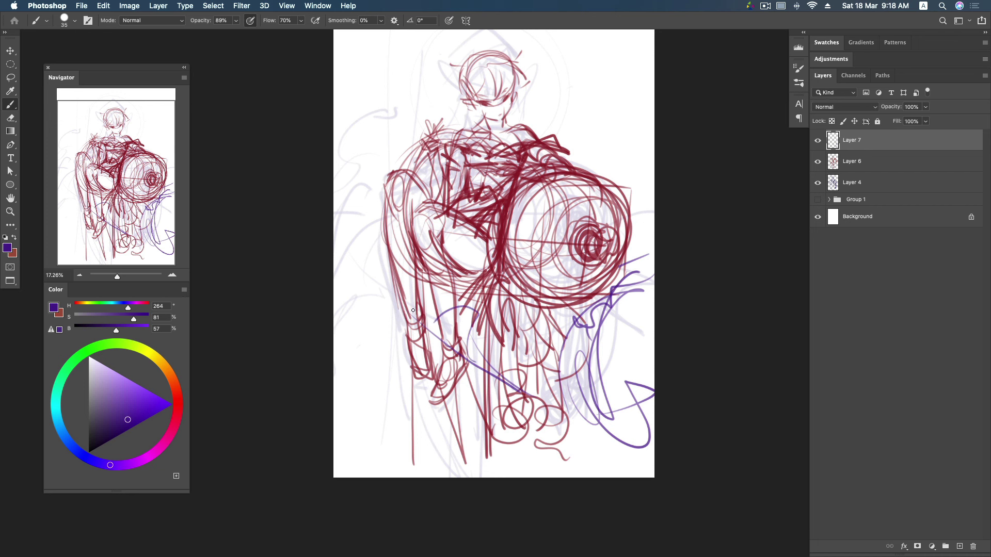
pyautogui.moveTo(387, 222); pyautogui.dragTo(334, 247)
pyautogui.moveTo(400, 312); pyautogui.dragTo(333, 351)
pyautogui.moveTo(333, 110); pyautogui.dragTo(381, 126)
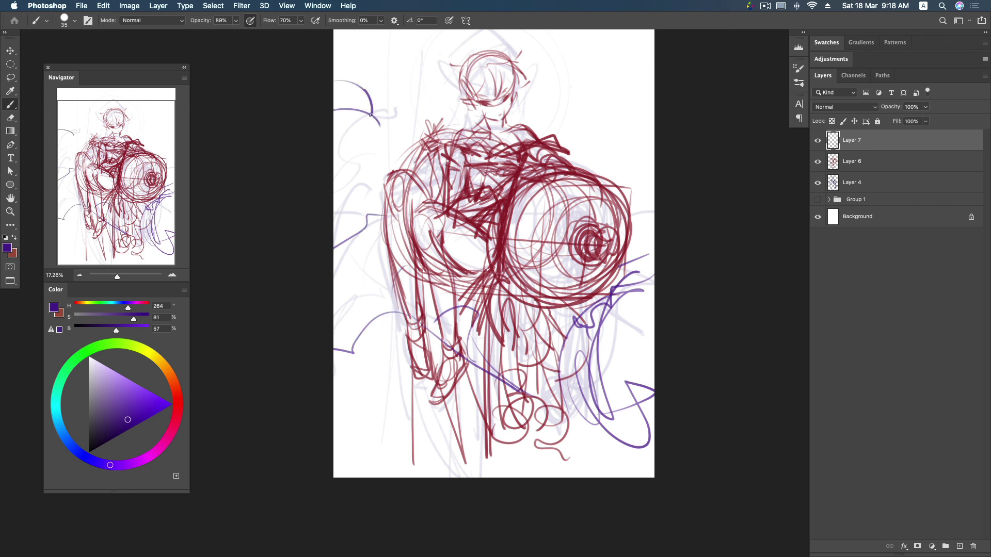
pyautogui.moveTo(333, 81)
pyautogui.mouseDown()
pyautogui.moveTo(411, 115)
pyautogui.moveTo(334, 127)
pyautogui.moveTo(357, 93)
pyautogui.moveTo(374, 110)
pyautogui.mouseUp()
pyautogui.moveTo(365, 250)
pyautogui.mouseDown()
pyautogui.moveTo(346, 289)
pyautogui.moveTo(389, 296)
pyautogui.mouseUp()
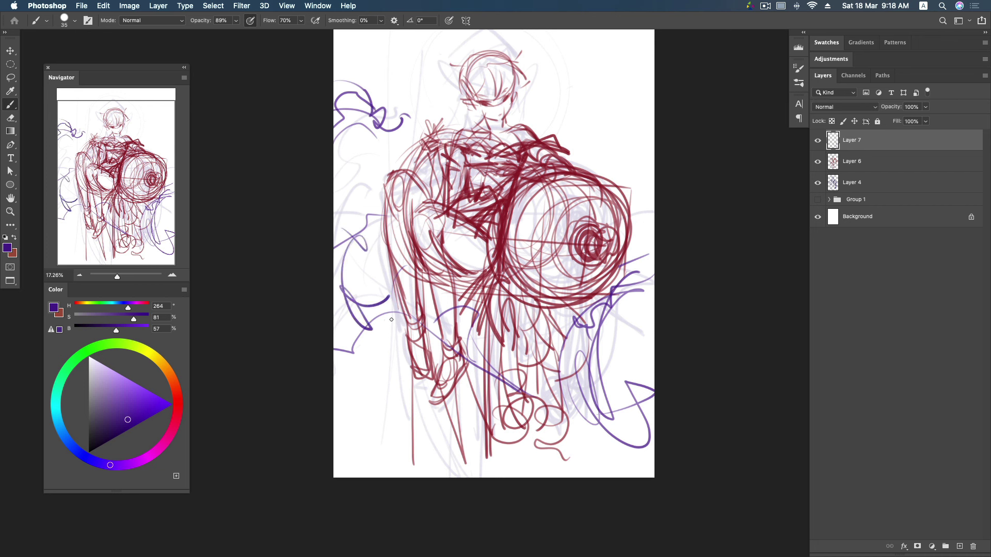
# - Add purple strokes along the right edge and lower right
pyautogui.moveTo(539, 445); pyautogui.dragTo(586, 438)
pyautogui.moveTo(654, 208)
pyautogui.mouseDown()
pyautogui.moveTo(615, 268)
pyautogui.moveTo(648, 273)
pyautogui.moveTo(643, 325)
pyautogui.mouseUp()
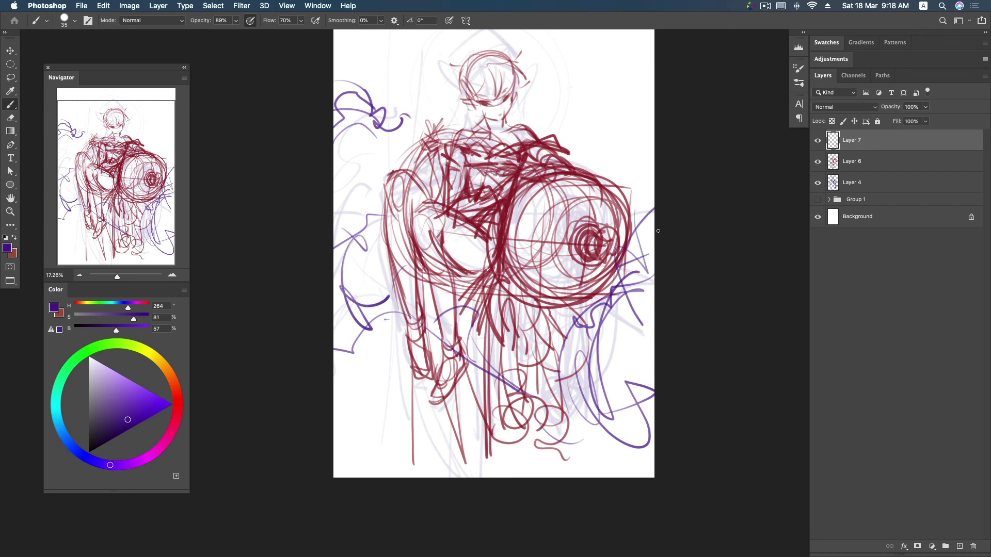
pyautogui.moveTo(583, 330)
pyautogui.mouseDown()
pyautogui.moveTo(611, 409)
pyautogui.moveTo(652, 435)
pyautogui.mouseUp()
pyautogui.moveTo(651, 369); pyautogui.dragTo(623, 408)
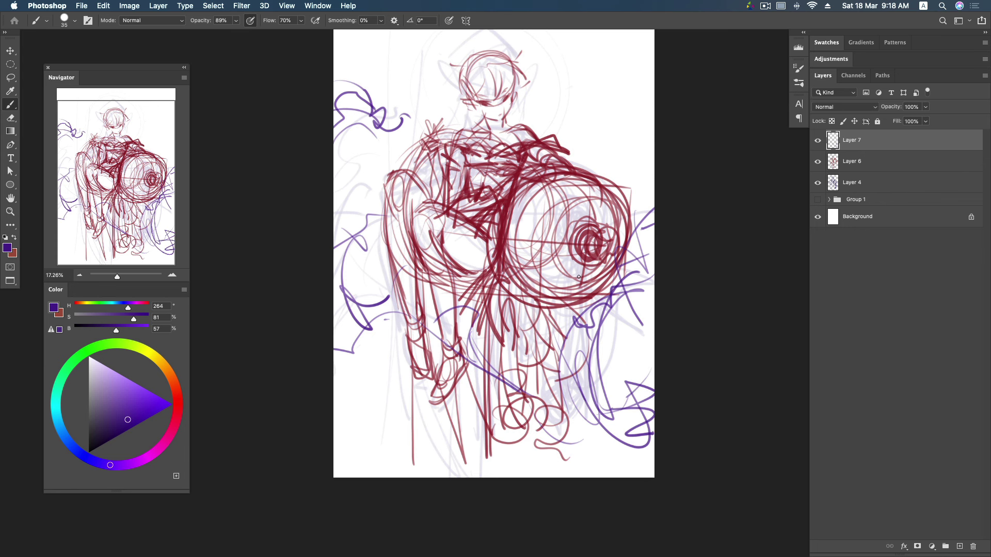
# - Zoom out and flip the canvas view horizontally
pyautogui.press('z')
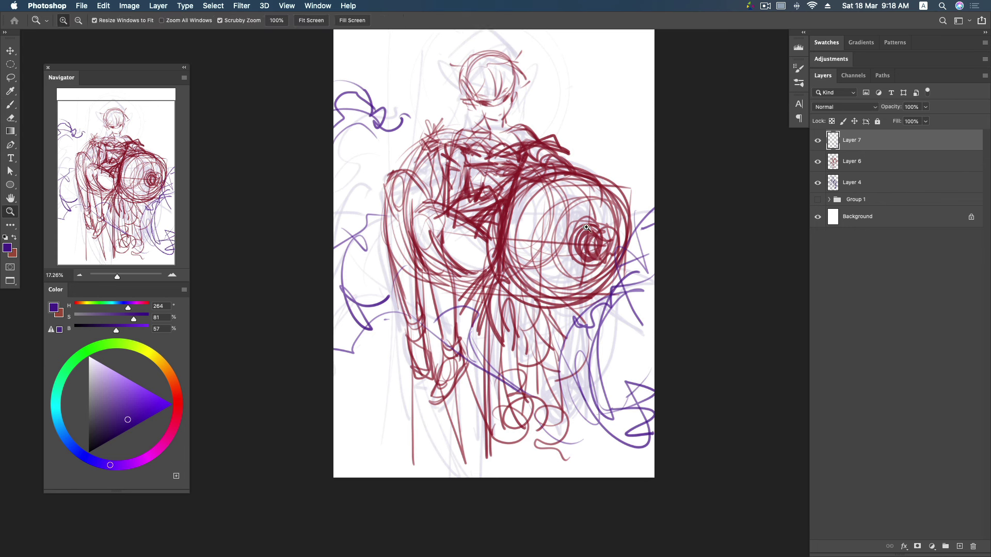
pyautogui.moveTo(599, 217); pyautogui.dragTo(591, 206)
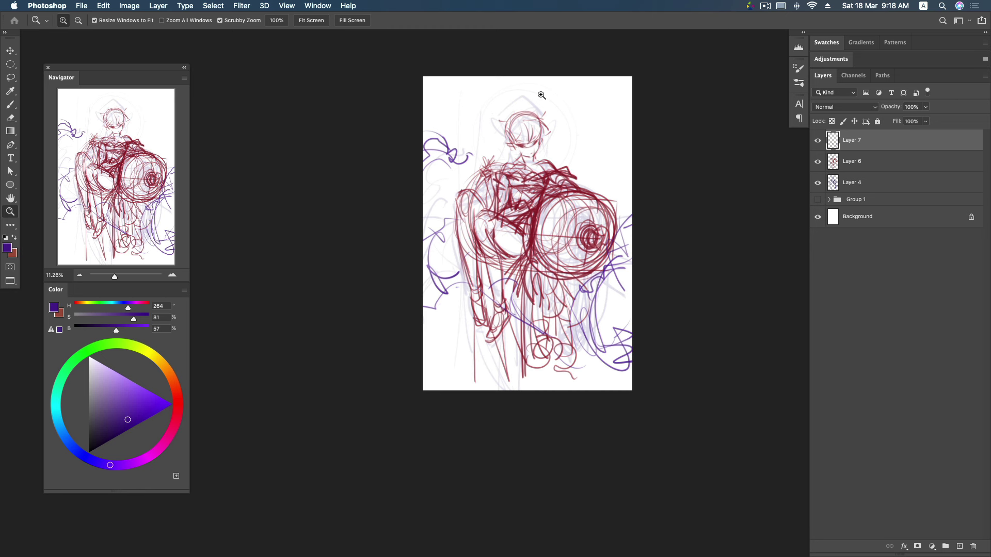
pyautogui.click(242, 6)
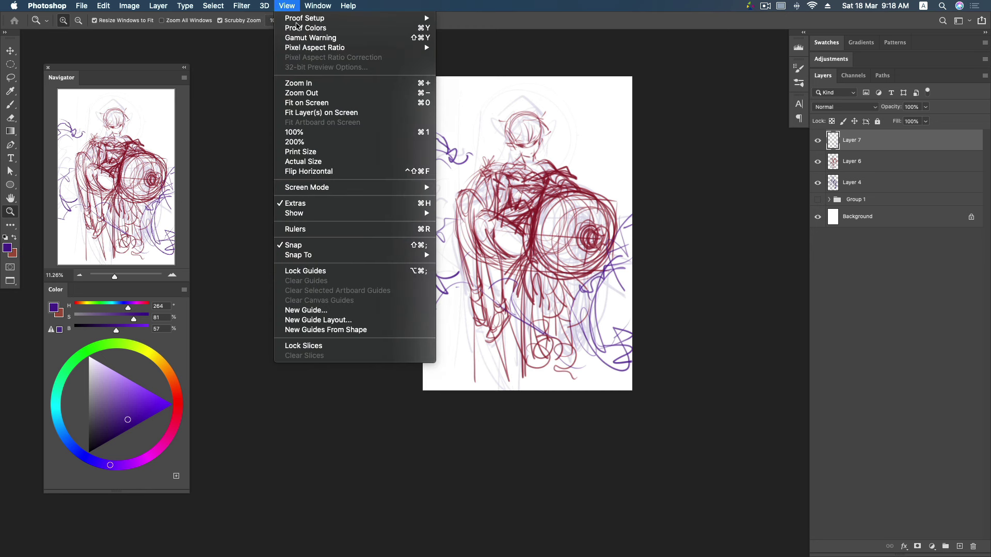
pyautogui.click(332, 171)
# - Move Layer 7 below Layer 6, make Layer 6 active, and zoom into the torso
pyautogui.moveTo(878, 147); pyautogui.dragTo(877, 170)
pyautogui.click(871, 144)
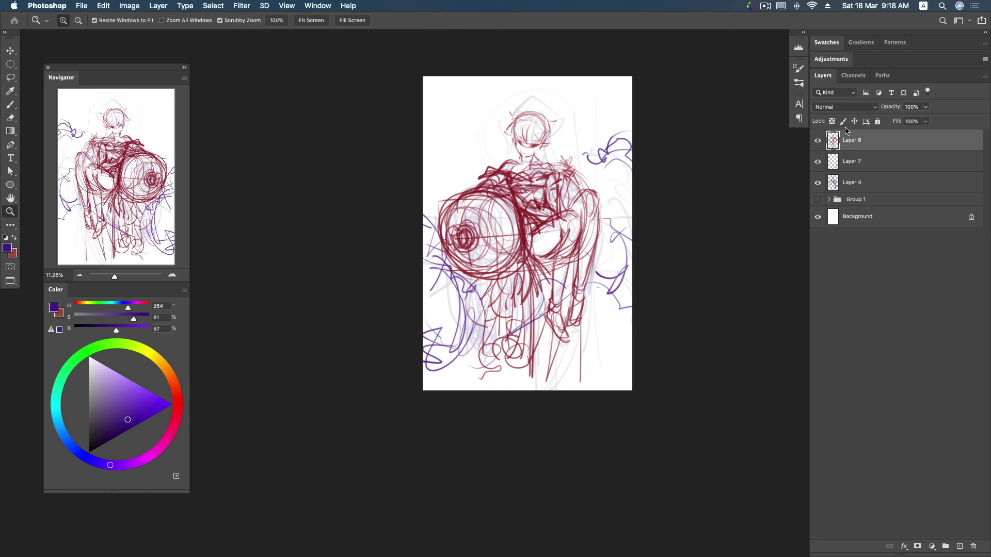
pyautogui.click(559, 160)
# - Sample the dark red and add strokes on the head, neck collar and shoulder line
pyautogui.press('b')
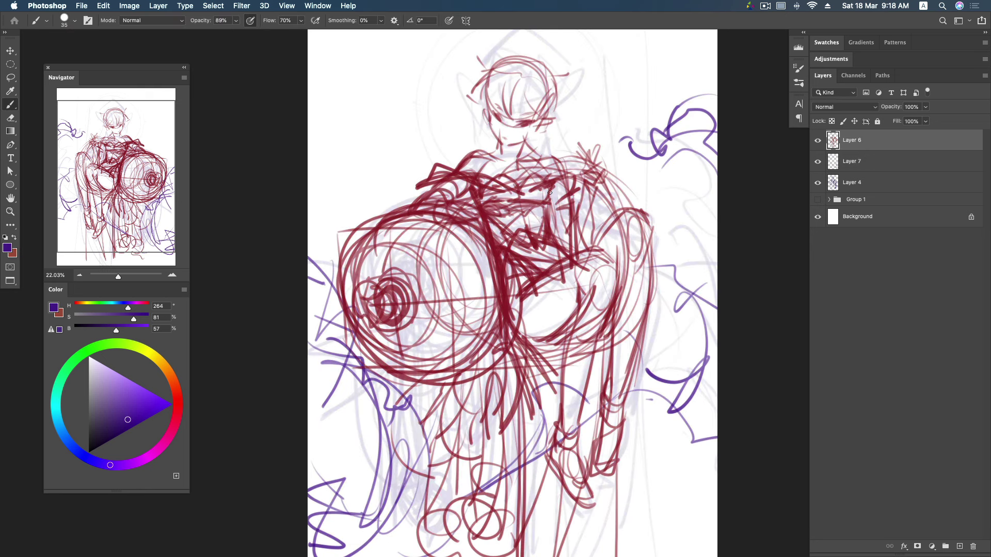
pyautogui.keyDown('alt'); pyautogui.click(575, 179); pyautogui.keyUp('alt')
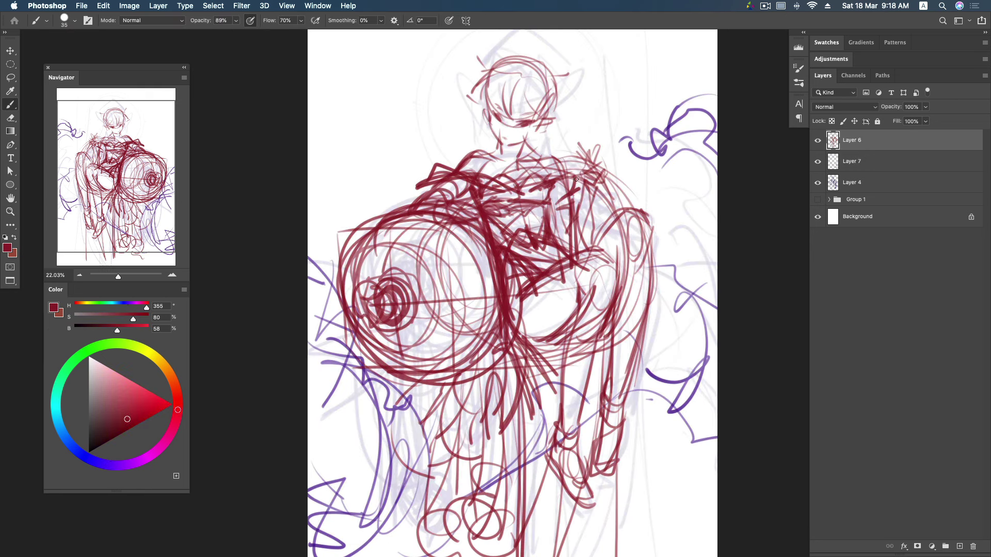
pyautogui.moveTo(508, 57); pyautogui.dragTo(490, 98)
pyautogui.moveTo(515, 150); pyautogui.dragTo(513, 164)
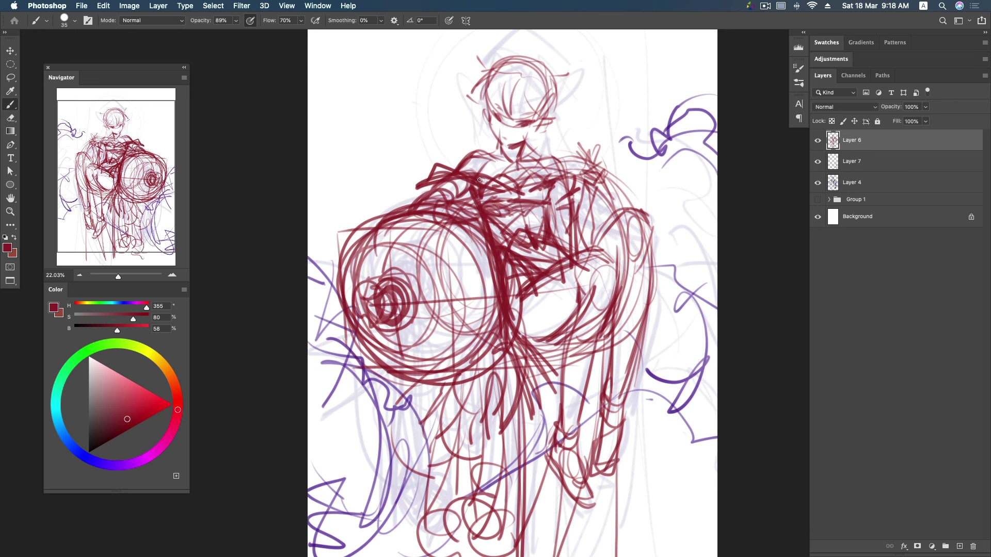
pyautogui.moveTo(433, 186)
pyautogui.mouseDown()
pyautogui.moveTo(483, 147)
pyautogui.moveTo(537, 190)
pyautogui.mouseUp()
pyautogui.moveTo(456, 159)
pyautogui.mouseDown()
pyautogui.moveTo(475, 150)
pyautogui.moveTo(552, 173)
pyautogui.moveTo(562, 166)
pyautogui.moveTo(551, 172)
pyautogui.moveTo(567, 169)
pyautogui.moveTo(567, 194)
pyautogui.mouseUp()
# - Add vertical chest lines, a zig-zag fold and short strokes around the right shoulder
pyautogui.moveTo(555, 187)
pyautogui.mouseDown()
pyautogui.moveTo(547, 200)
pyautogui.moveTo(572, 249)
pyautogui.moveTo(572, 213)
pyautogui.moveTo(564, 246)
pyautogui.mouseUp()
pyautogui.moveTo(549, 204)
pyautogui.mouseDown()
pyautogui.moveTo(542, 221)
pyautogui.moveTo(516, 209)
pyautogui.moveTo(548, 228)
pyautogui.mouseUp()
pyautogui.moveTo(551, 164)
pyautogui.mouseDown()
pyautogui.moveTo(569, 233)
pyautogui.moveTo(556, 234)
pyautogui.mouseUp()
pyautogui.moveTo(586, 196); pyautogui.dragTo(575, 260)
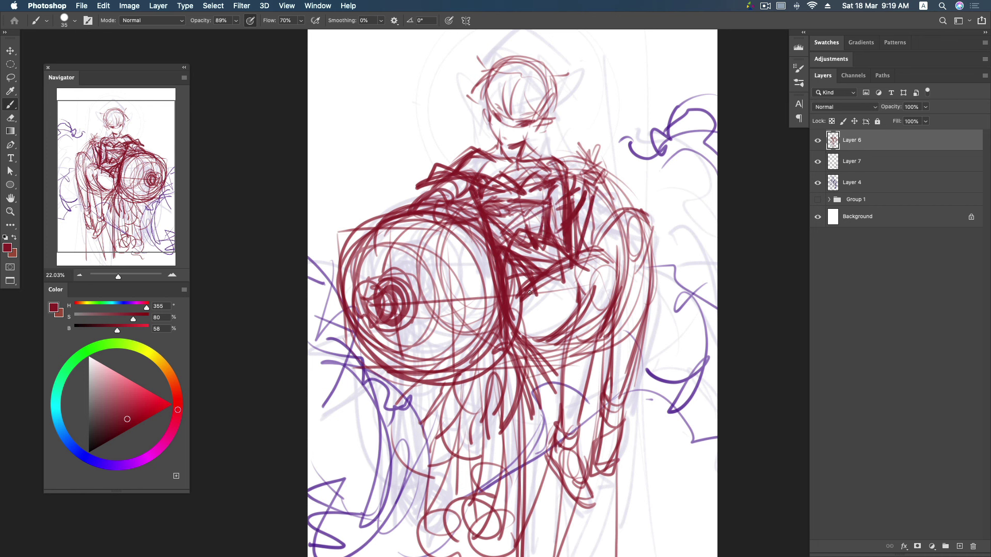
pyautogui.moveTo(589, 172)
pyautogui.mouseDown()
pyautogui.moveTo(585, 192)
pyautogui.moveTo(596, 196)
pyautogui.moveTo(604, 177)
pyautogui.moveTo(623, 178)
pyautogui.moveTo(584, 179)
pyautogui.moveTo(633, 174)
pyautogui.moveTo(613, 189)
pyautogui.moveTo(630, 182)
pyautogui.moveTo(609, 168)
pyautogui.moveTo(651, 163)
pyautogui.moveTo(607, 176)
pyautogui.moveTo(639, 166)
pyautogui.moveTo(608, 175)
pyautogui.moveTo(577, 225)
pyautogui.mouseUp()
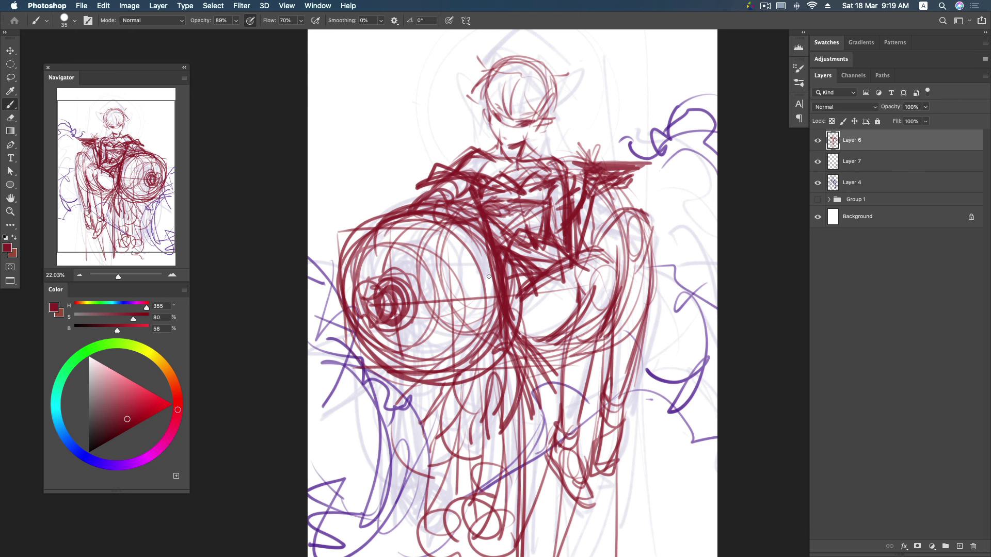
pyautogui.moveTo(473, 205)
pyautogui.mouseDown()
pyautogui.moveTo(447, 202)
pyautogui.moveTo(494, 222)
pyautogui.moveTo(505, 207)
pyautogui.moveTo(542, 207)
pyautogui.moveTo(508, 221)
pyautogui.moveTo(516, 227)
pyautogui.moveTo(539, 204)
pyautogui.moveTo(528, 217)
pyautogui.moveTo(490, 219)
pyautogui.moveTo(422, 194)
pyautogui.moveTo(408, 204)
pyautogui.moveTo(439, 167)
pyautogui.moveTo(477, 181)
pyautogui.moveTo(462, 165)
pyautogui.mouseUp()
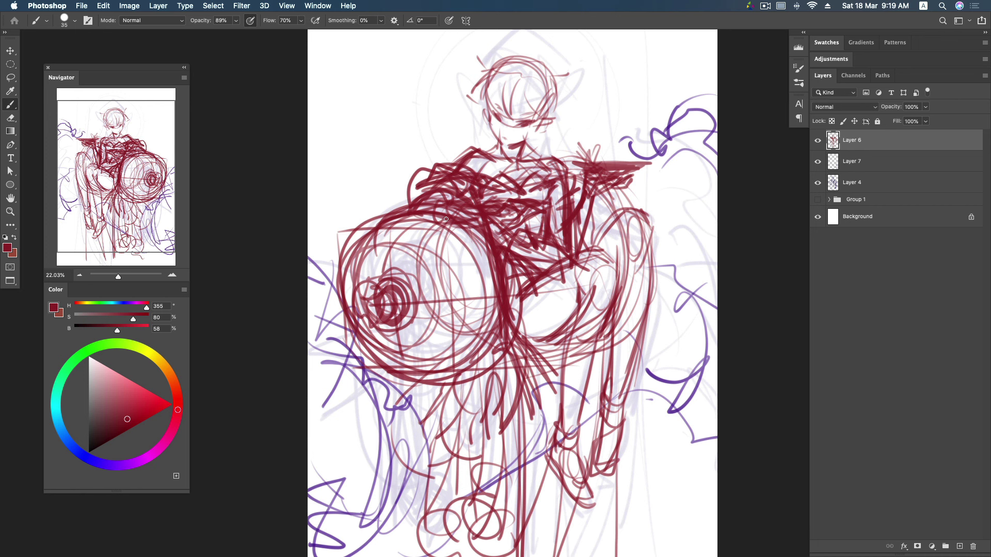
# - Draw two bun loops atop the head, fringe strands across the face, and strokes on both sides
pyautogui.scroll(3, 537, 113)
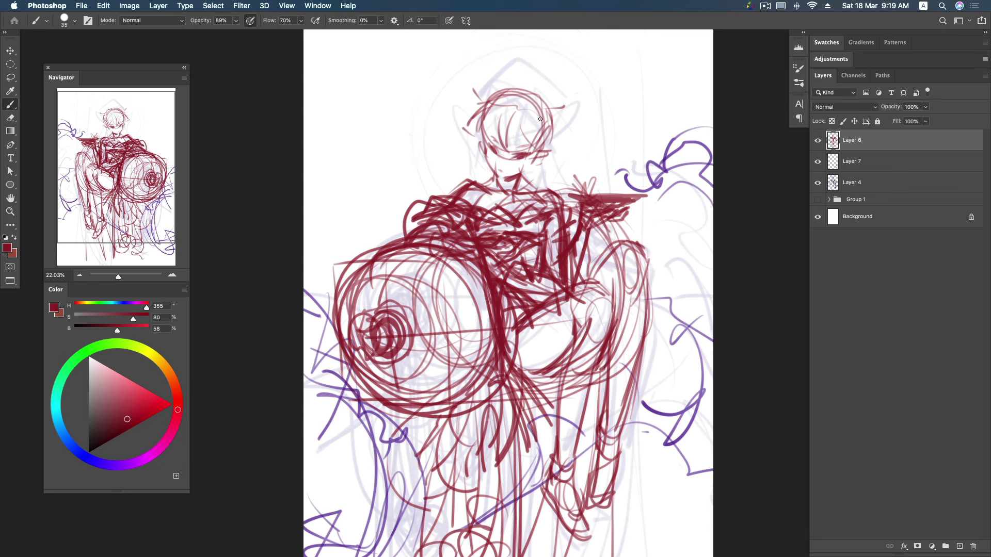
pyautogui.moveTo(485, 100); pyautogui.dragTo(493, 91)
pyautogui.moveTo(546, 109); pyautogui.dragTo(556, 107)
pyautogui.moveTo(512, 124)
pyautogui.mouseDown()
pyautogui.moveTo(520, 144)
pyautogui.moveTo(525, 137)
pyautogui.mouseUp()
pyautogui.moveTo(493, 118)
pyautogui.mouseDown()
pyautogui.moveTo(484, 133)
pyautogui.moveTo(542, 150)
pyautogui.mouseUp()
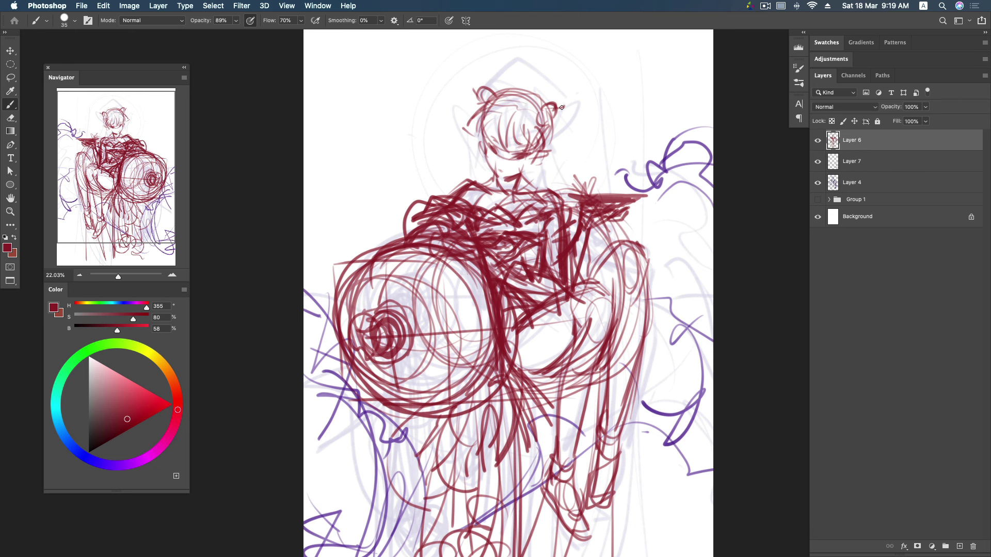
pyautogui.moveTo(557, 129); pyautogui.dragTo(560, 159)
pyautogui.moveTo(477, 114); pyautogui.dragTo(456, 137)
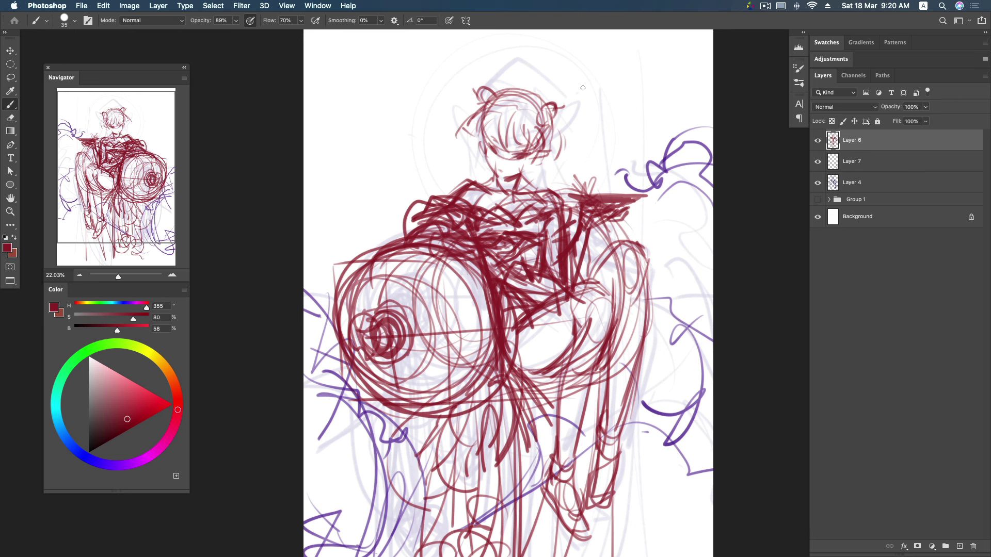
# - Sketch dark red strokes across the top and both sides of the girl's hair
pyautogui.moveTo(535, 125); pyautogui.dragTo(550, 132)
pyautogui.moveTo(475, 125)
pyautogui.mouseDown()
pyautogui.moveTo(484, 112)
pyautogui.moveTo(476, 135)
pyautogui.mouseUp()
pyautogui.moveTo(556, 130)
pyautogui.mouseDown()
pyautogui.moveTo(550, 143)
pyautogui.moveTo(552, 104)
pyautogui.mouseUp()
pyautogui.moveTo(491, 107)
pyautogui.mouseDown()
pyautogui.moveTo(500, 88)
pyautogui.moveTo(544, 106)
pyautogui.moveTo(555, 113)
pyautogui.moveTo(549, 124)
pyautogui.moveTo(542, 119)
pyautogui.moveTo(561, 111)
pyautogui.mouseUp()
pyautogui.moveTo(482, 88); pyautogui.dragTo(472, 107)
pyautogui.moveTo(568, 126)
pyautogui.mouseDown()
pyautogui.moveTo(563, 108)
pyautogui.moveTo(582, 123)
pyautogui.moveTo(570, 123)
pyautogui.moveTo(558, 161)
pyautogui.moveTo(561, 145)
pyautogui.mouseUp()
pyautogui.moveTo(469, 102)
pyautogui.mouseDown()
pyautogui.moveTo(460, 133)
pyautogui.moveTo(474, 142)
pyautogui.mouseUp()
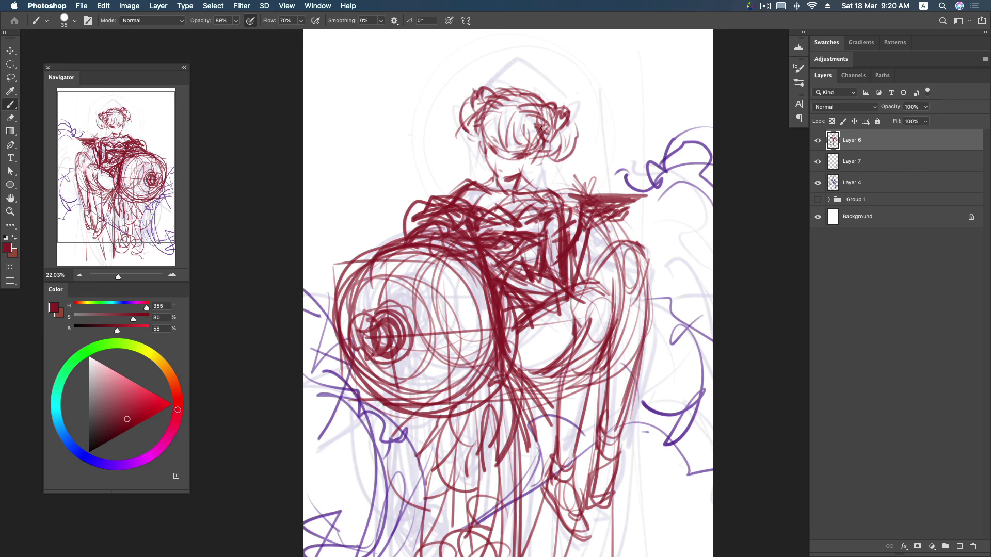
pyautogui.moveTo(546, 165); pyautogui.dragTo(561, 156)
# - Add a bun left of the face and a curved stroke right of the head
pyautogui.moveTo(463, 148)
pyautogui.mouseDown()
pyautogui.moveTo(481, 170)
pyautogui.moveTo(547, 176)
pyautogui.moveTo(552, 185)
pyautogui.moveTo(514, 186)
pyautogui.mouseUp()
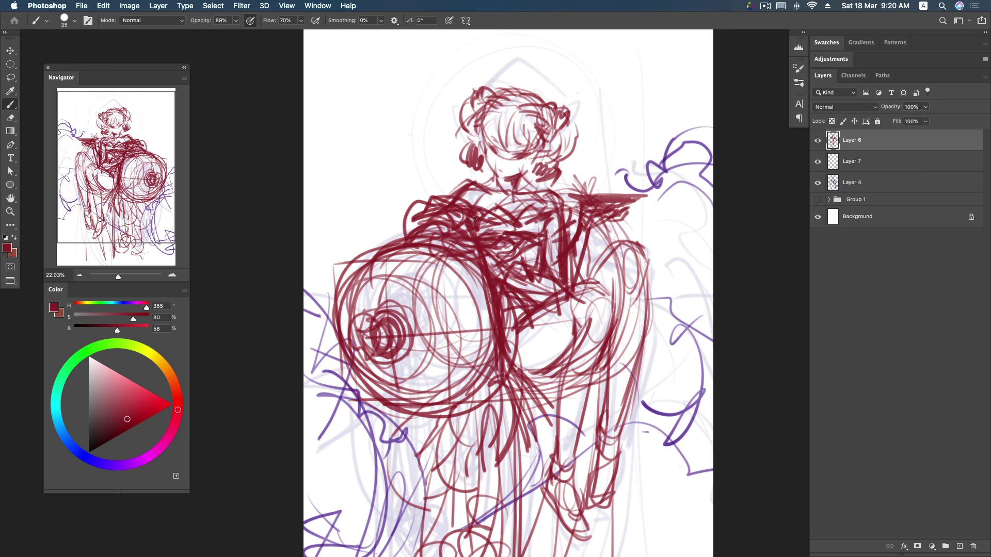
pyautogui.moveTo(452, 180)
pyautogui.mouseDown()
pyautogui.moveTo(470, 166)
pyautogui.moveTo(474, 180)
pyautogui.mouseUp()
pyautogui.moveTo(593, 279)
pyautogui.mouseDown()
pyautogui.moveTo(616, 315)
pyautogui.moveTo(601, 248)
pyautogui.mouseUp()
# - Save the document with Cmd+S
pyautogui.press('z')
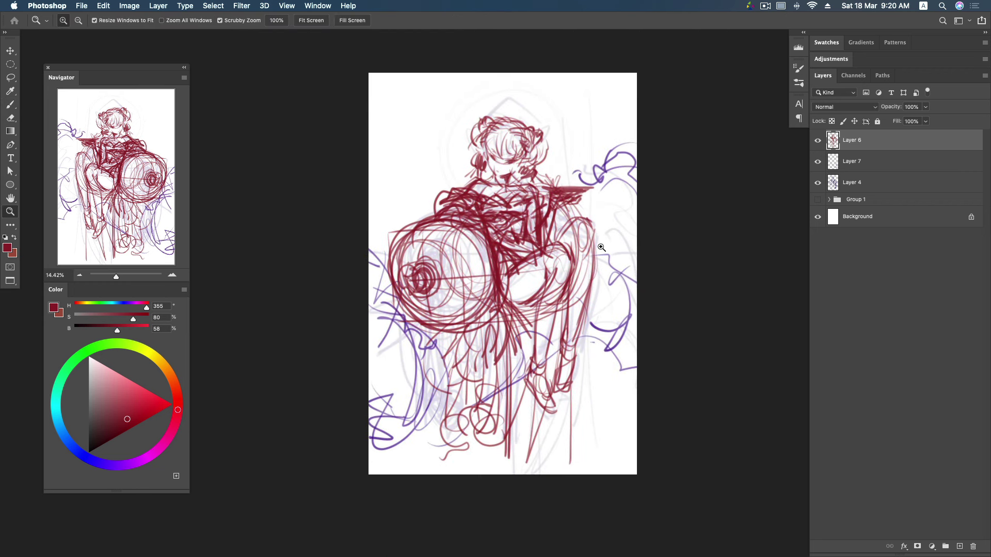
pyautogui.hotkey('ctrl', 's')
pyautogui.moveTo(561, 196); pyautogui.dragTo(576, 195)
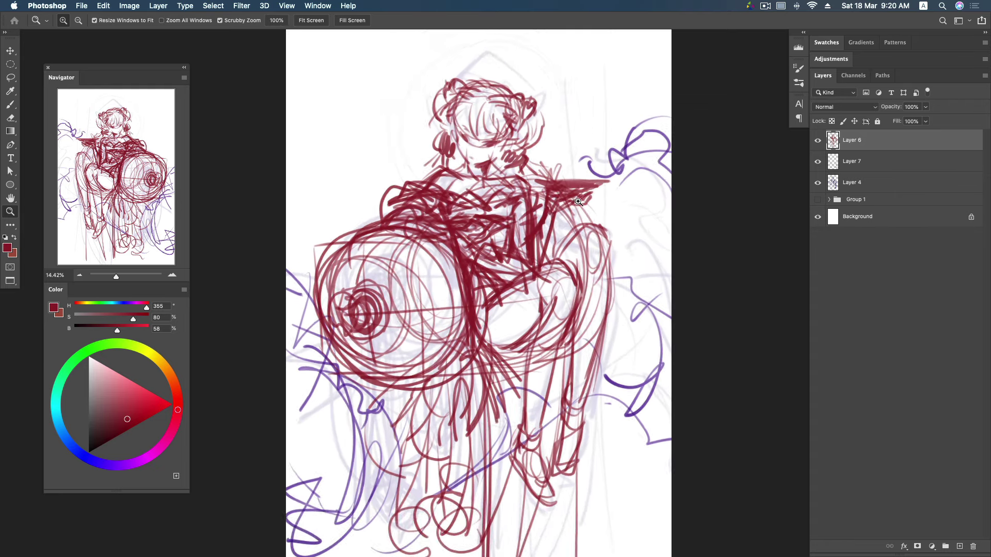
pyautogui.press('b')
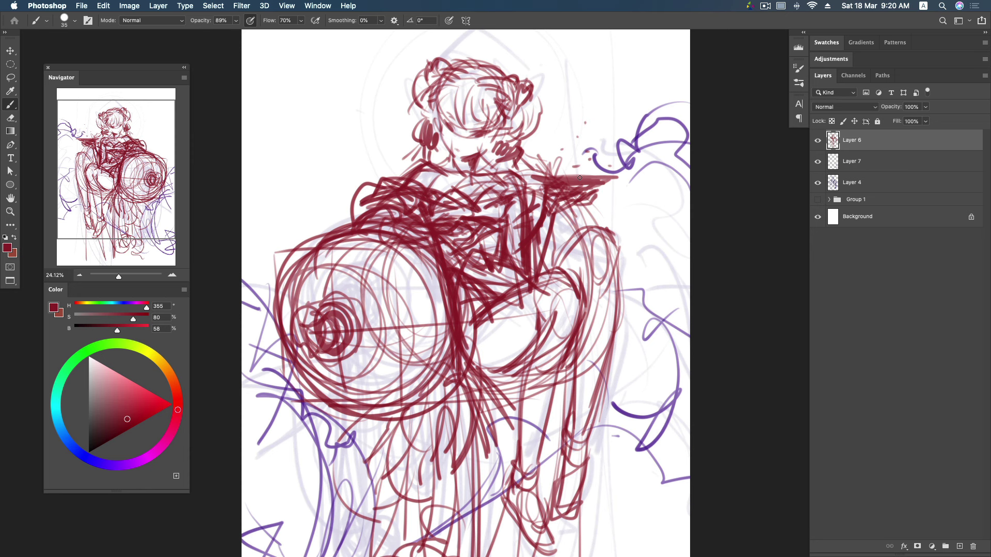
# - Hide the faint lavender Layer 4 so only the red and purple sketch shows
pyautogui.press('z')
pyautogui.moveTo(579, 178); pyautogui.dragTo(567, 277)
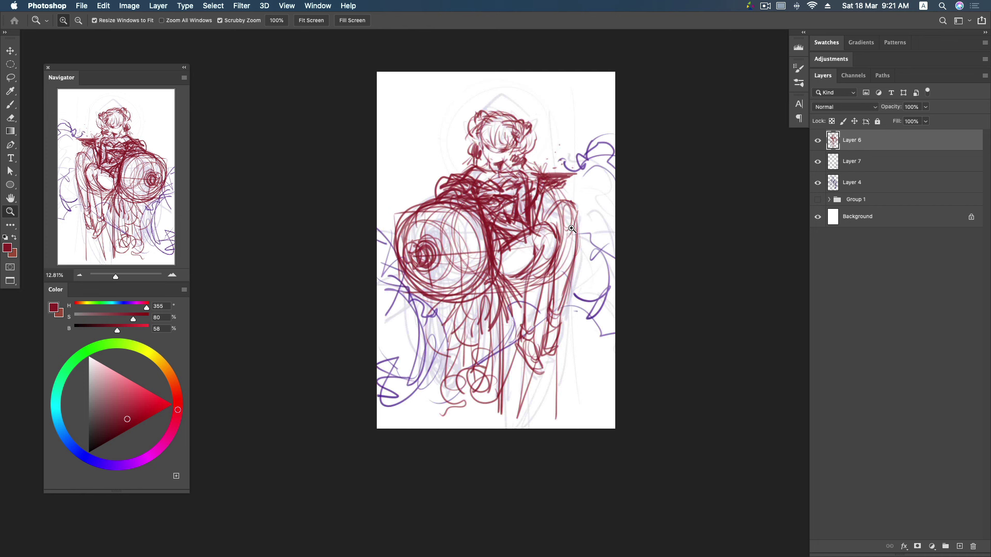
pyautogui.click(817, 183)
pyautogui.click(816, 183)
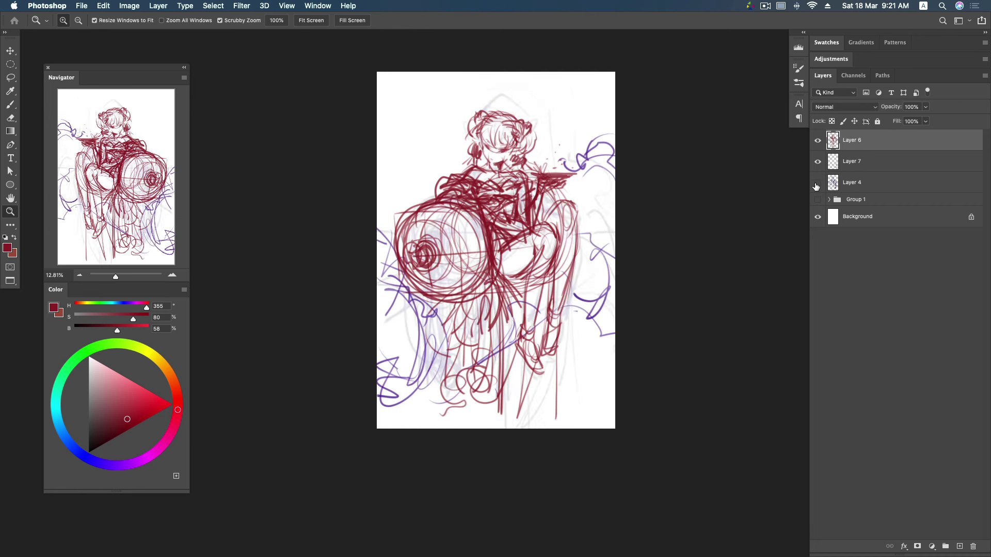
# - Group Layers 6 and 7 into Group 2 and add a new empty Layer 8
pyautogui.keyDown('shift'); pyautogui.click(884, 165); pyautogui.keyUp('shift')
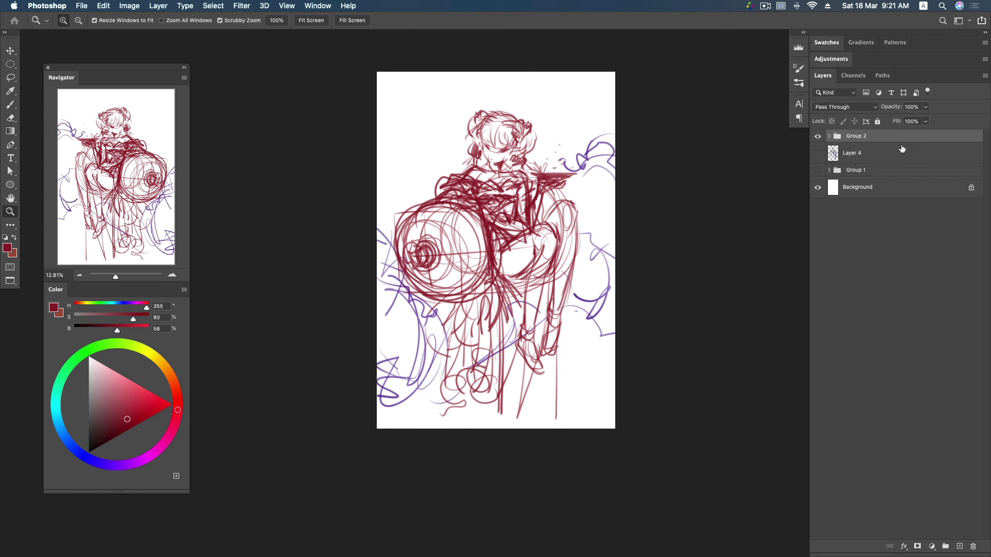
pyautogui.press('super+s')
pyautogui.click(959, 546)
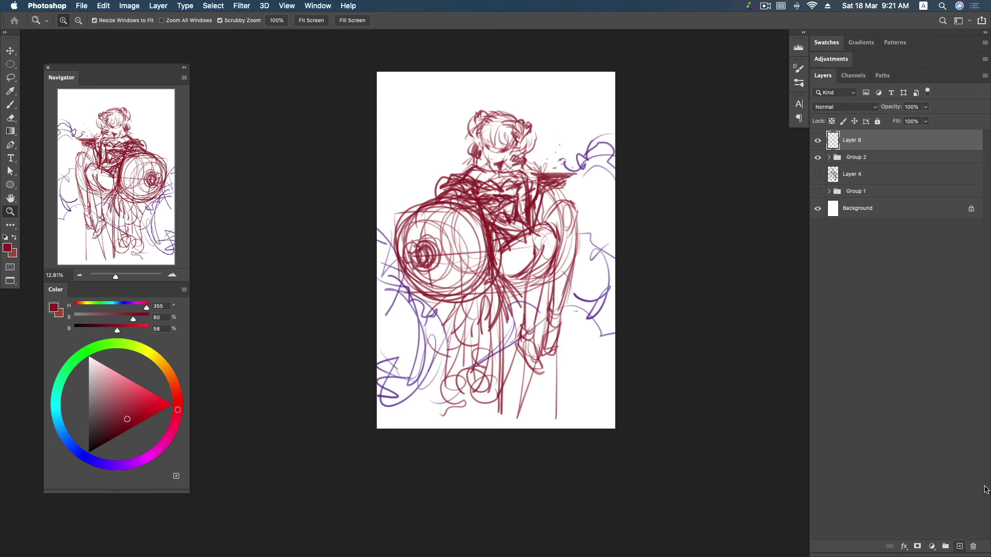
# - Fade Group 2 to about 42% opacity, then lower it slightly further
pyautogui.click(880, 158)
pyautogui.click(926, 107)
pyautogui.moveTo(928, 119); pyautogui.dragTo(887, 121)
pyautogui.hotkey('alt', ']')
pyautogui.moveTo(513, 148)
pyautogui.mouseDown()
pyautogui.moveTo(546, 138)
pyautogui.moveTo(520, 140)
pyautogui.mouseUp()
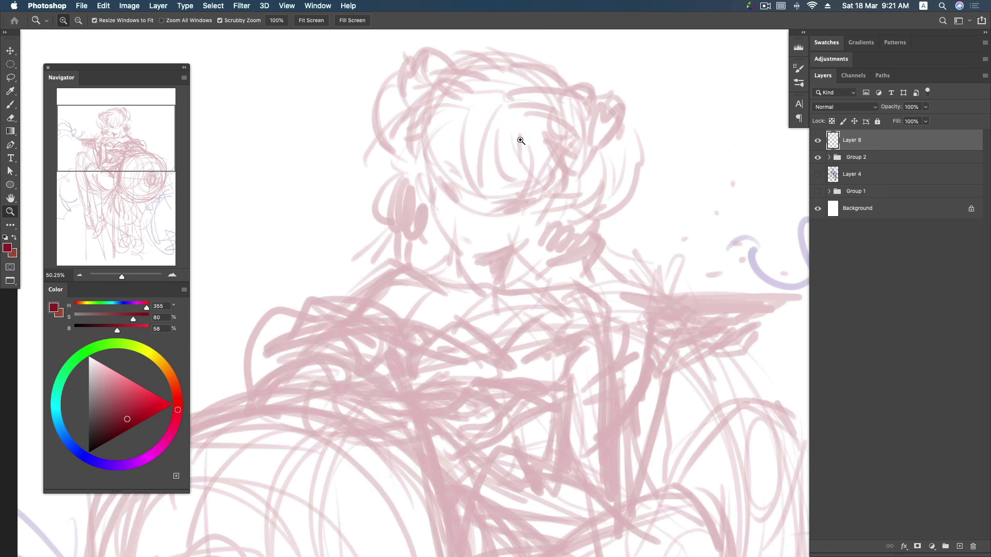
# - Set the brush to size 20 at 100% opacity and ink the bangs strands
pyautogui.press('b')
pyautogui.press('[')
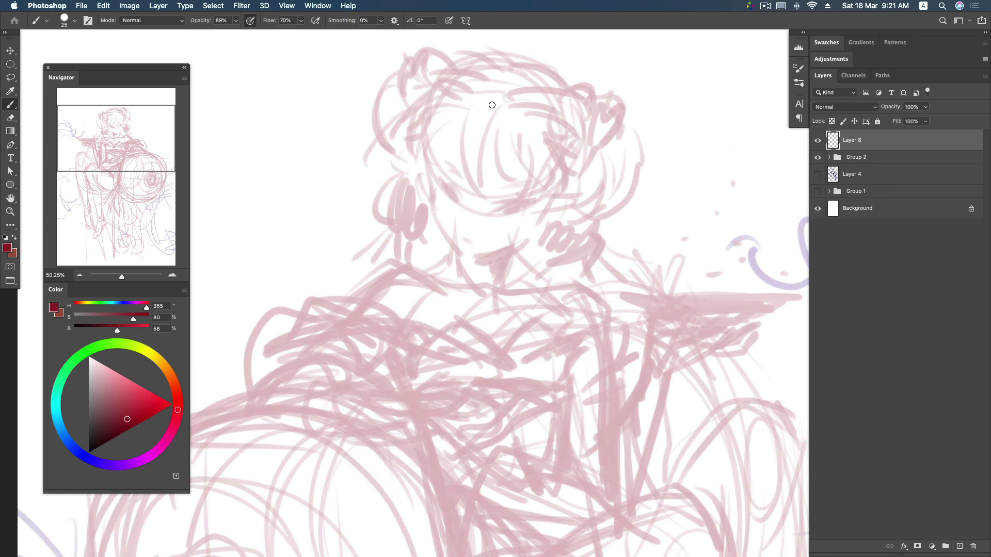
pyautogui.press('[')
pyautogui.moveTo(488, 128); pyautogui.dragTo(472, 189)
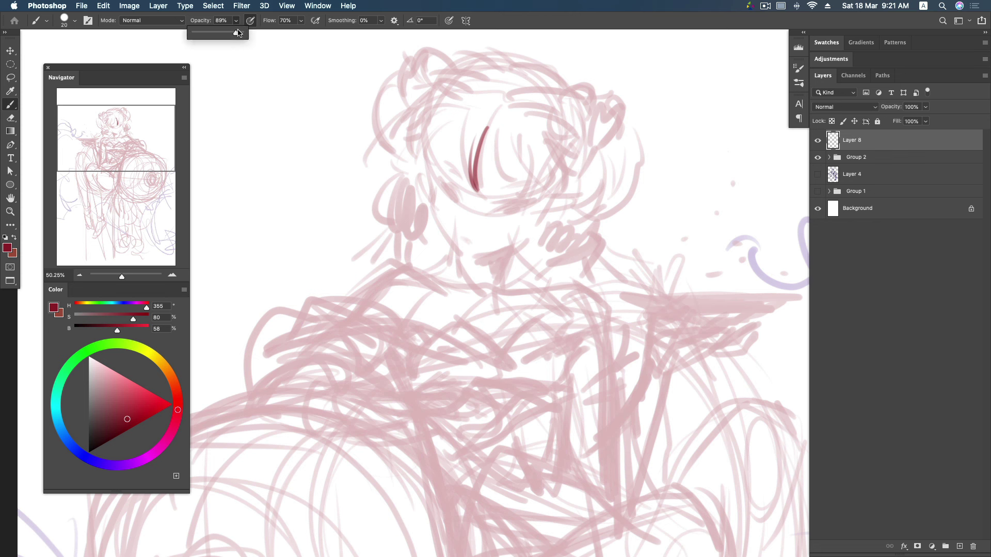
pyautogui.press('0')
pyautogui.moveTo(469, 134)
pyautogui.mouseDown()
pyautogui.moveTo(462, 185)
pyautogui.moveTo(450, 183)
pyautogui.mouseUp()
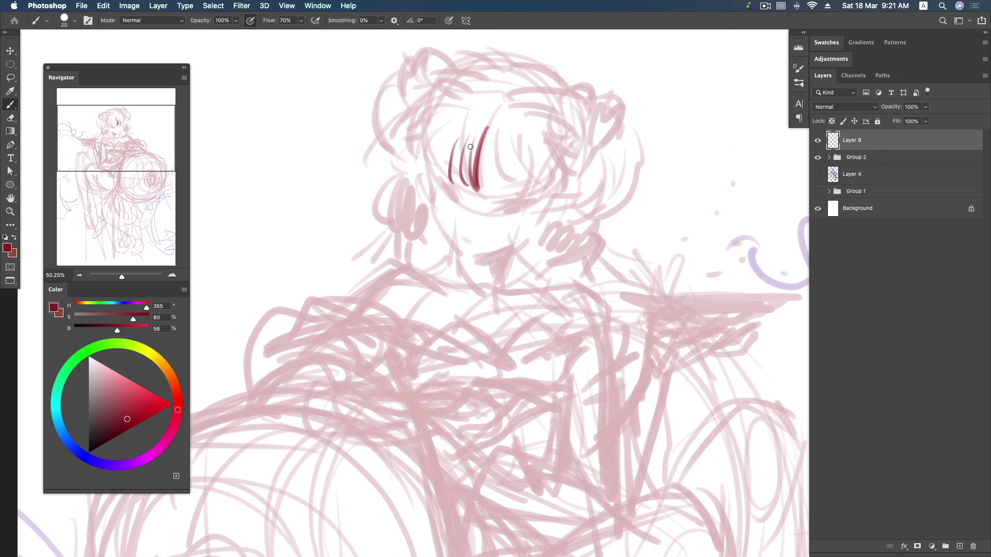
pyautogui.moveTo(440, 136); pyautogui.dragTo(433, 170)
# - Ink the long hair on the left and the strands falling past the right cheek
pyautogui.moveTo(462, 111); pyautogui.dragTo(397, 283)
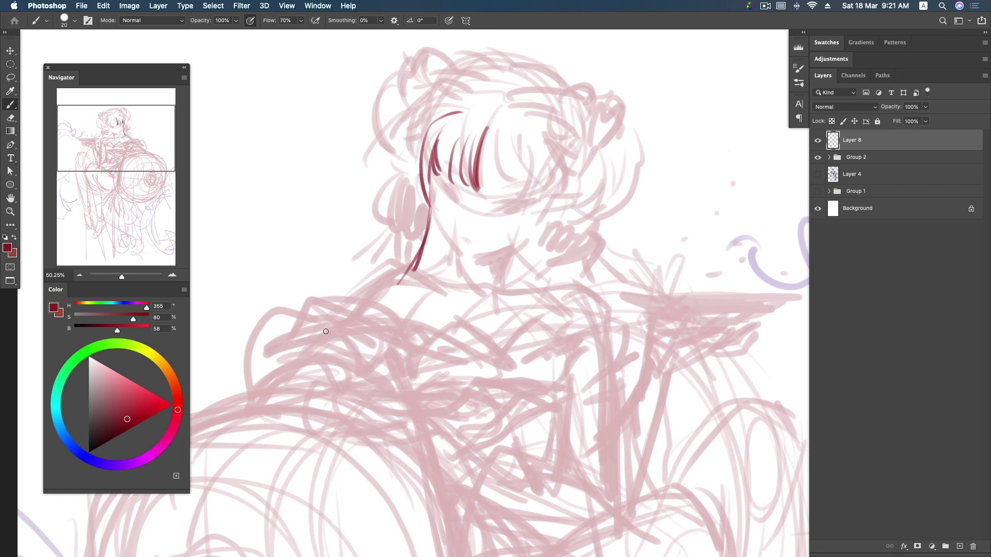
pyautogui.moveTo(493, 130)
pyautogui.mouseDown()
pyautogui.moveTo(522, 187)
pyautogui.moveTo(500, 195)
pyautogui.mouseUp()
pyautogui.moveTo(504, 124); pyautogui.dragTo(540, 183)
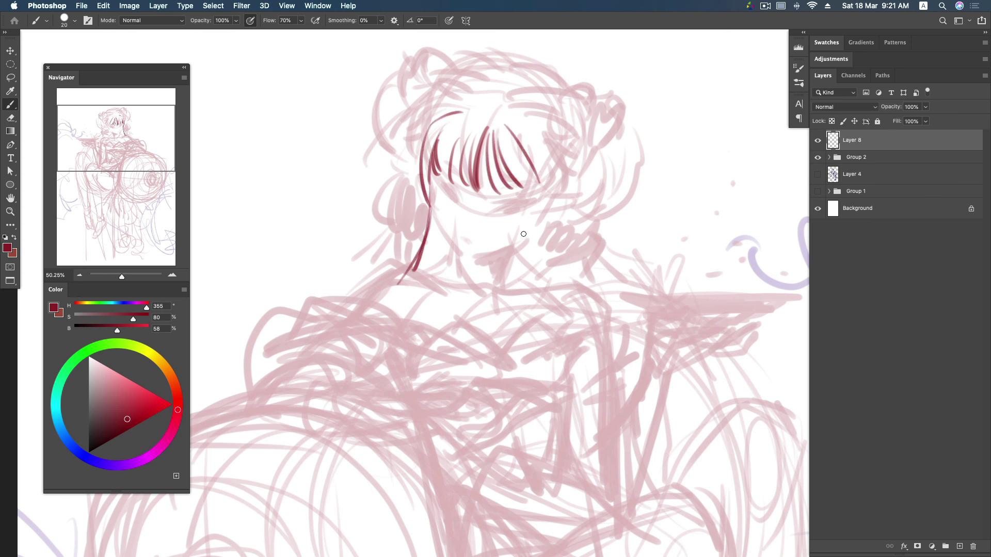
pyautogui.moveTo(516, 133); pyautogui.dragTo(539, 242)
pyautogui.moveTo(537, 196); pyautogui.dragTo(513, 301)
pyautogui.moveTo(529, 157); pyautogui.dragTo(519, 290)
pyautogui.moveTo(530, 241); pyautogui.dragTo(493, 317)
pyautogui.moveTo(531, 140); pyautogui.dragTo(573, 157)
pyautogui.moveTo(542, 195); pyautogui.dragTo(575, 154)
pyautogui.moveTo(422, 93)
pyautogui.mouseDown()
pyautogui.moveTo(417, 155)
pyautogui.moveTo(428, 137)
pyautogui.mouseUp()
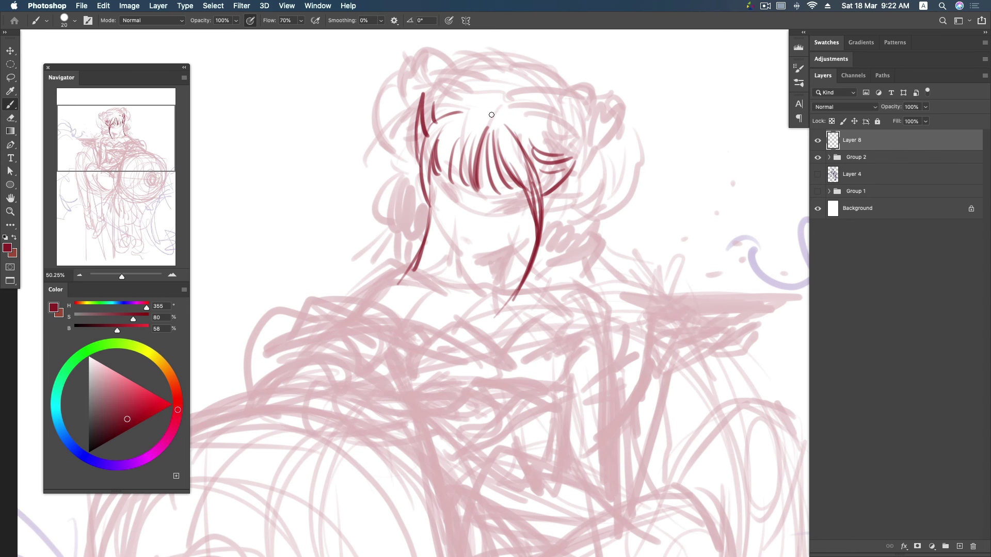
# - Ink the top outline of the hair and strands across the head
pyautogui.scroll(2, 438, 104)
pyautogui.moveTo(437, 103)
pyautogui.mouseDown()
pyautogui.moveTo(468, 112)
pyautogui.moveTo(497, 73)
pyautogui.moveTo(527, 81)
pyautogui.mouseUp()
pyautogui.moveTo(500, 114)
pyautogui.mouseDown()
pyautogui.moveTo(528, 76)
pyautogui.moveTo(587, 124)
pyautogui.mouseUp()
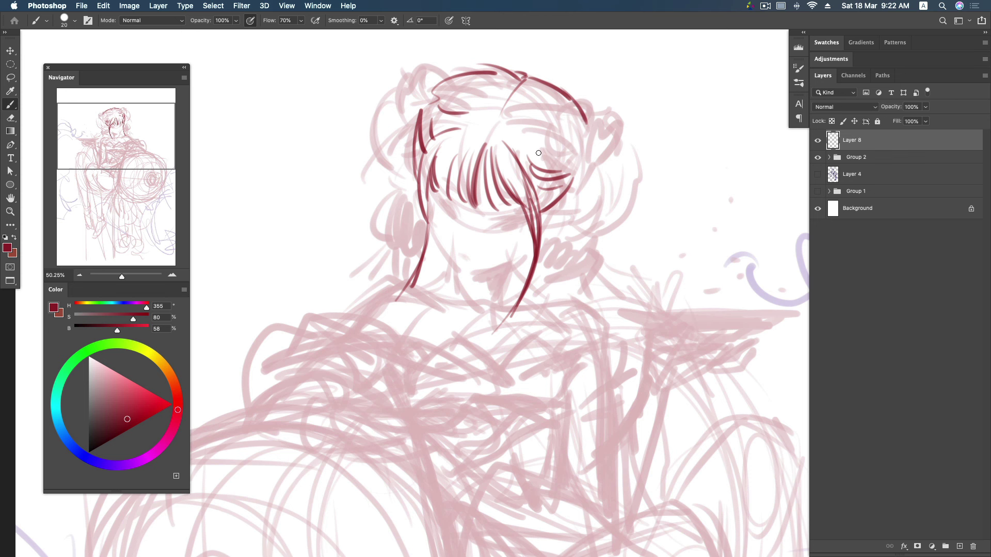
pyautogui.moveTo(502, 140)
pyautogui.mouseDown()
pyautogui.moveTo(566, 159)
pyautogui.moveTo(581, 151)
pyautogui.mouseUp()
pyautogui.moveTo(539, 101); pyautogui.dragTo(589, 143)
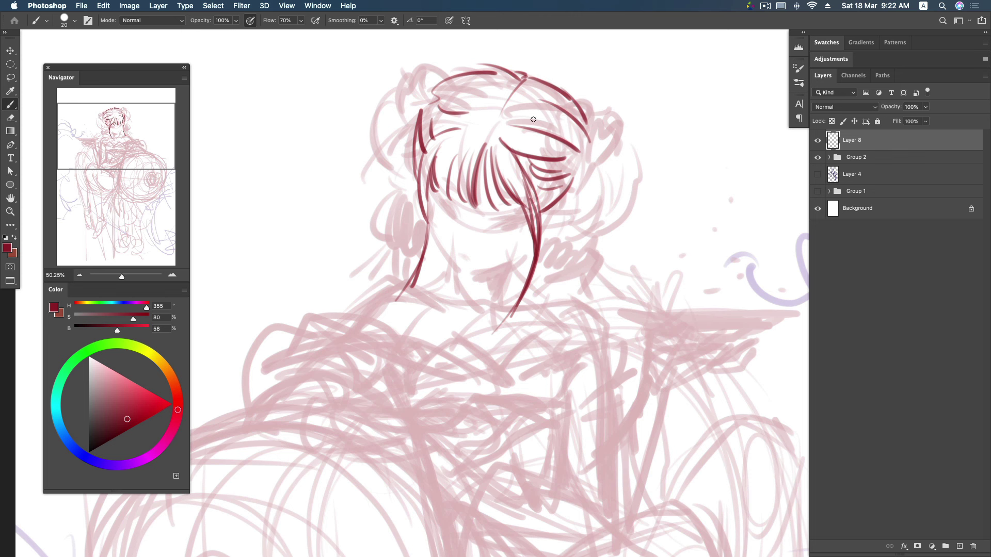
pyautogui.moveTo(446, 104)
pyautogui.mouseDown()
pyautogui.moveTo(464, 83)
pyautogui.moveTo(493, 77)
pyautogui.mouseUp()
pyautogui.scroll(-1, 542, 196)
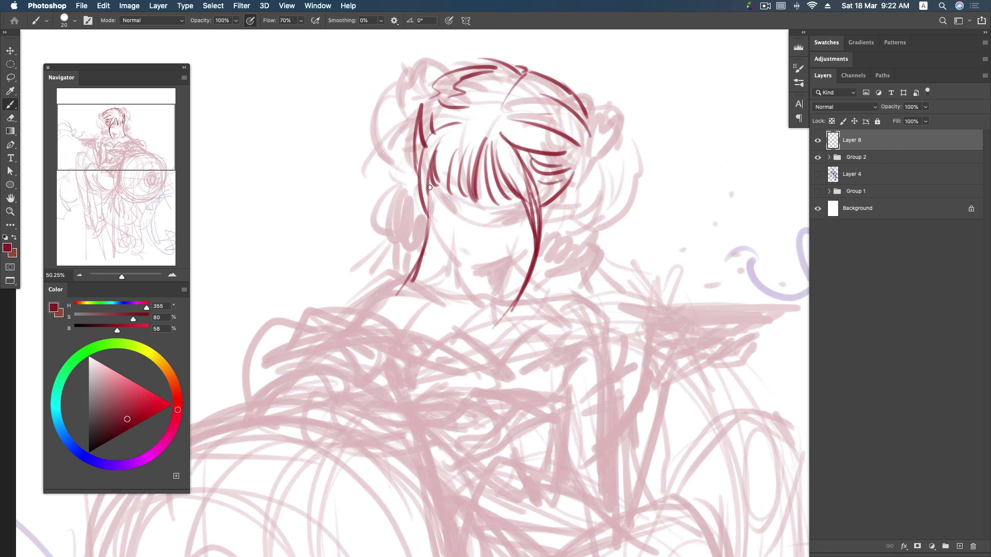
# - Ink the left jawline, chin and neck lines
pyautogui.moveTo(428, 181); pyautogui.dragTo(435, 230)
pyautogui.moveTo(431, 196)
pyautogui.mouseDown()
pyautogui.moveTo(436, 234)
pyautogui.moveTo(475, 274)
pyautogui.moveTo(533, 238)
pyautogui.moveTo(541, 212)
pyautogui.mouseUp()
pyautogui.moveTo(516, 250); pyautogui.dragTo(502, 287)
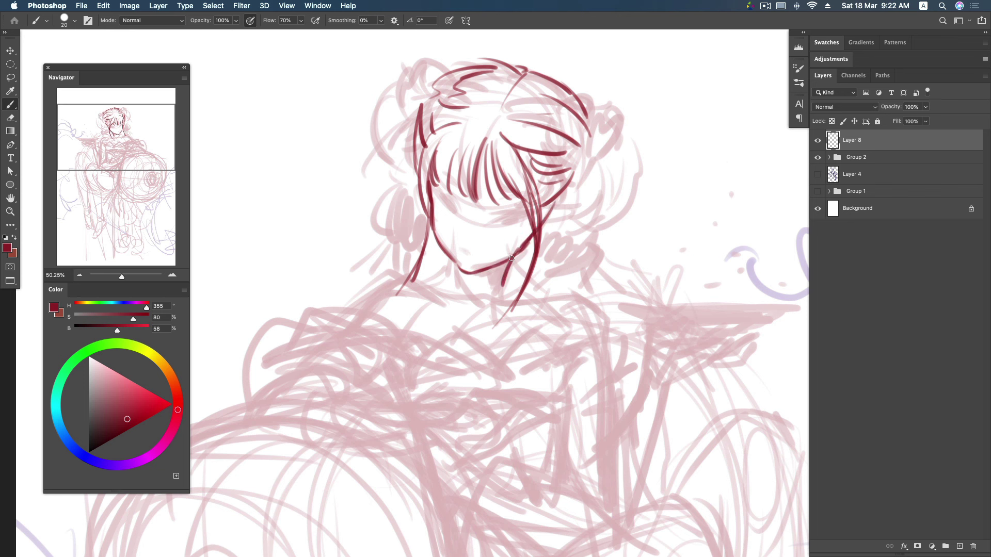
pyautogui.moveTo(451, 259)
pyautogui.mouseDown()
pyautogui.moveTo(415, 283)
pyautogui.moveTo(445, 259)
pyautogui.moveTo(441, 276)
pyautogui.mouseUp()
pyautogui.moveTo(510, 259)
pyautogui.mouseDown()
pyautogui.moveTo(495, 279)
pyautogui.moveTo(501, 295)
pyautogui.moveTo(537, 300)
pyautogui.mouseUp()
# - Ink the left and right shoulder lines across the neckline
pyautogui.moveTo(390, 276); pyautogui.dragTo(449, 299)
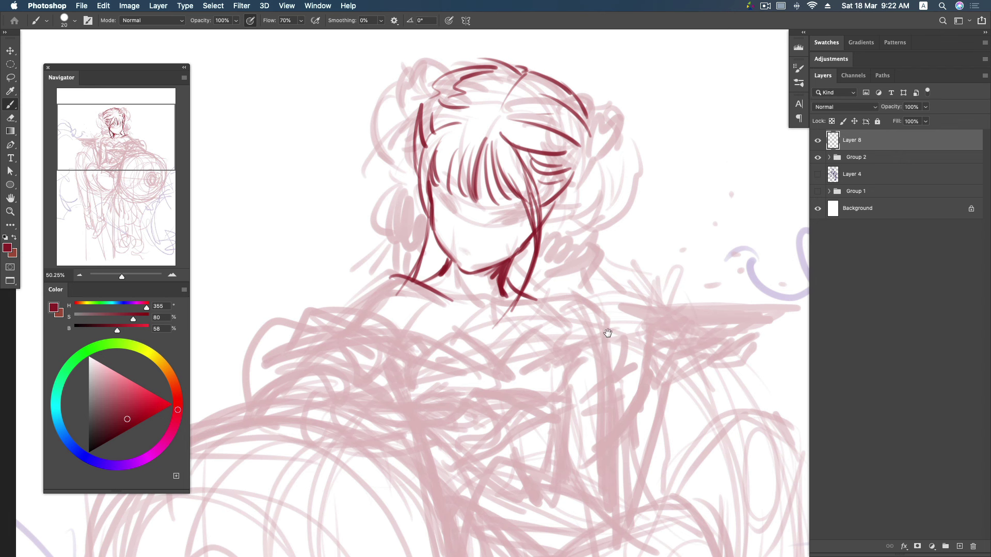
pyautogui.moveTo(521, 291); pyautogui.dragTo(530, 274)
pyautogui.moveTo(356, 290); pyautogui.dragTo(586, 282)
pyautogui.moveTo(516, 287)
pyautogui.mouseDown()
pyautogui.moveTo(576, 281)
pyautogui.moveTo(622, 347)
pyautogui.mouseUp()
pyautogui.moveTo(357, 285); pyautogui.dragTo(326, 315)
pyautogui.moveTo(376, 268); pyautogui.dragTo(335, 302)
pyautogui.moveTo(616, 141); pyautogui.dragTo(588, 168)
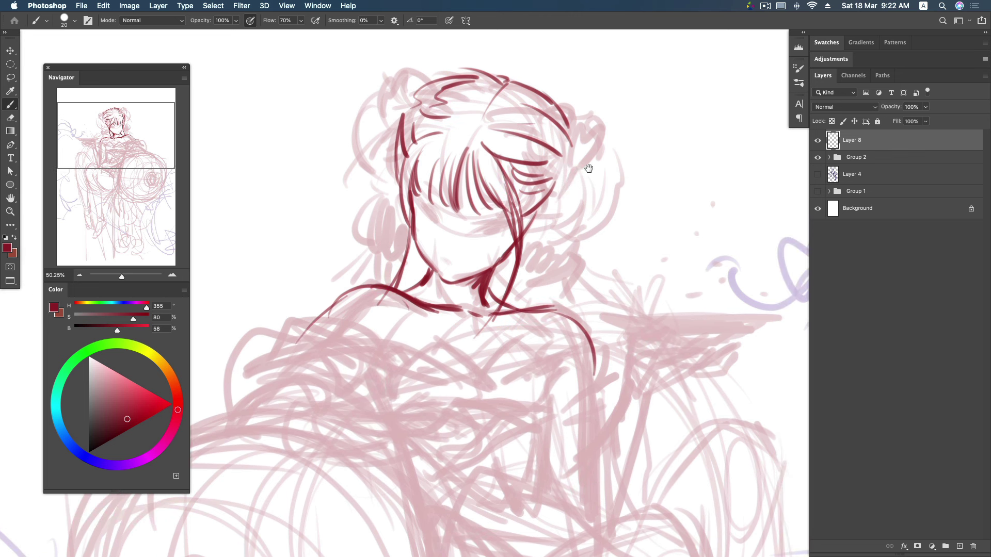
# - Outline both hair buns with their ornaments and textured edges
pyautogui.moveTo(551, 193)
pyautogui.mouseDown()
pyautogui.moveTo(567, 138)
pyautogui.moveTo(585, 118)
pyautogui.moveTo(598, 131)
pyautogui.moveTo(565, 190)
pyautogui.mouseUp()
pyautogui.moveTo(396, 136); pyautogui.dragTo(413, 83)
pyautogui.moveTo(392, 145); pyautogui.dragTo(381, 116)
pyautogui.moveTo(577, 147); pyautogui.dragTo(557, 185)
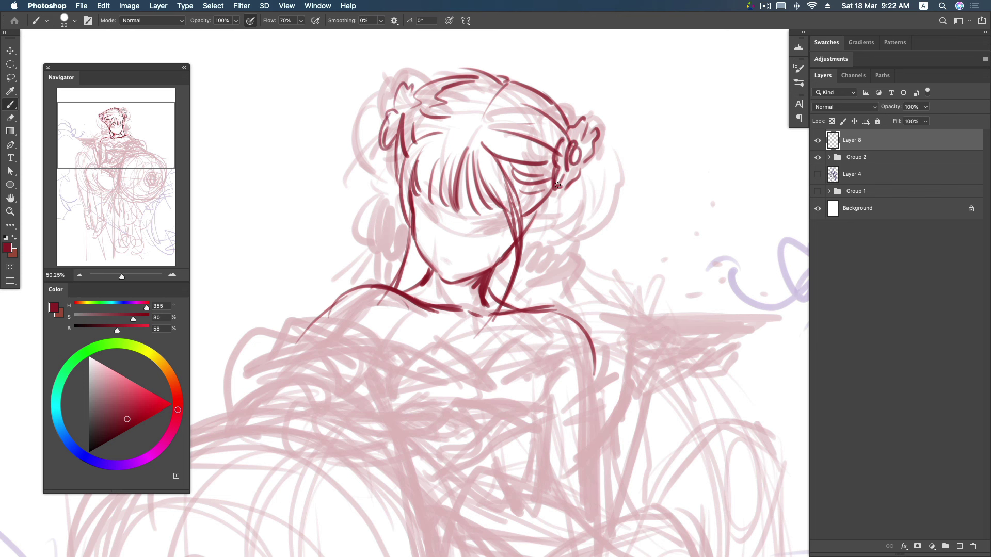
pyautogui.moveTo(407, 95); pyautogui.dragTo(416, 86)
pyautogui.moveTo(570, 189)
pyautogui.mouseDown()
pyautogui.moveTo(597, 151)
pyautogui.moveTo(605, 175)
pyautogui.mouseUp()
pyautogui.moveTo(604, 181)
pyautogui.mouseDown()
pyautogui.moveTo(579, 227)
pyautogui.moveTo(564, 232)
pyautogui.mouseUp()
pyautogui.moveTo(390, 97)
pyautogui.mouseDown()
pyautogui.moveTo(374, 109)
pyautogui.moveTo(367, 135)
pyautogui.mouseUp()
pyautogui.moveTo(372, 142); pyautogui.dragTo(391, 174)
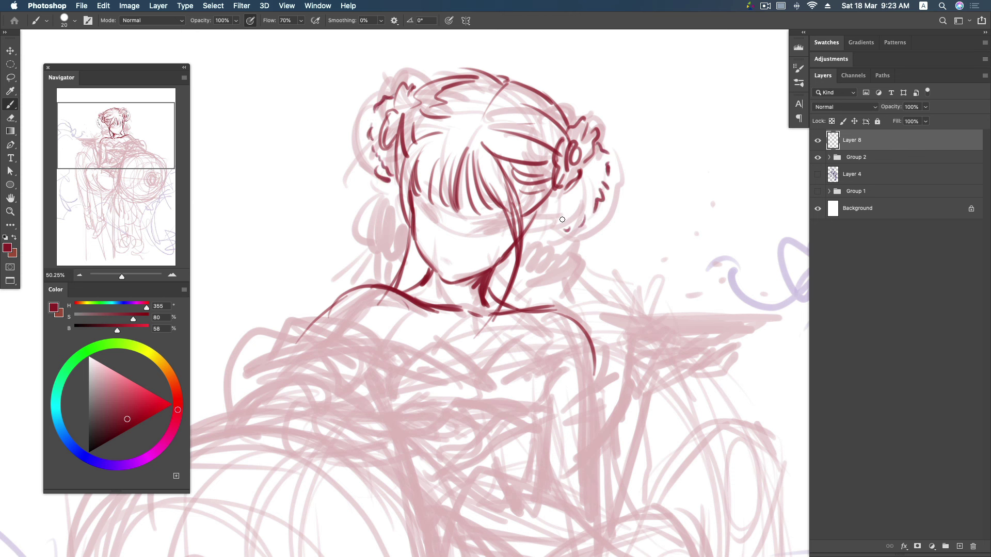
# - Hatch under the right bun and along the left hair, outlining the lower left bun
pyautogui.moveTo(543, 211)
pyautogui.mouseDown()
pyautogui.moveTo(551, 223)
pyautogui.moveTo(574, 220)
pyautogui.moveTo(561, 232)
pyautogui.mouseUp()
pyautogui.moveTo(574, 229); pyautogui.dragTo(557, 237)
pyautogui.moveTo(420, 78); pyautogui.dragTo(388, 108)
pyautogui.moveTo(386, 161); pyautogui.dragTo(378, 174)
pyautogui.moveTo(379, 169)
pyautogui.mouseDown()
pyautogui.moveTo(391, 184)
pyautogui.moveTo(367, 229)
pyautogui.moveTo(376, 237)
pyautogui.mouseUp()
pyautogui.moveTo(389, 191)
pyautogui.mouseDown()
pyautogui.moveTo(381, 246)
pyautogui.moveTo(407, 249)
pyautogui.mouseUp()
pyautogui.moveTo(384, 184); pyautogui.dragTo(358, 221)
# - Ink the left face edge, cheek and both sides of the neck
pyautogui.moveTo(537, 226)
pyautogui.mouseDown()
pyautogui.moveTo(519, 259)
pyautogui.moveTo(552, 276)
pyautogui.mouseUp()
pyautogui.moveTo(398, 187); pyautogui.dragTo(411, 212)
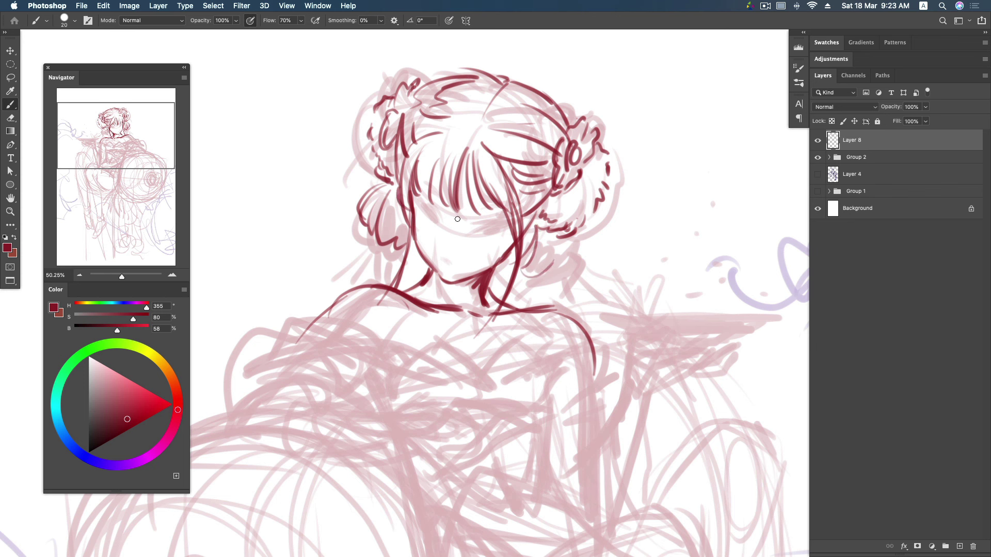
pyautogui.moveTo(539, 219)
pyautogui.mouseDown()
pyautogui.moveTo(516, 244)
pyautogui.moveTo(529, 225)
pyautogui.mouseUp()
pyautogui.moveTo(400, 190); pyautogui.dragTo(404, 205)
pyautogui.moveTo(528, 239); pyautogui.dragTo(514, 288)
pyautogui.moveTo(416, 276); pyautogui.dragTo(414, 262)
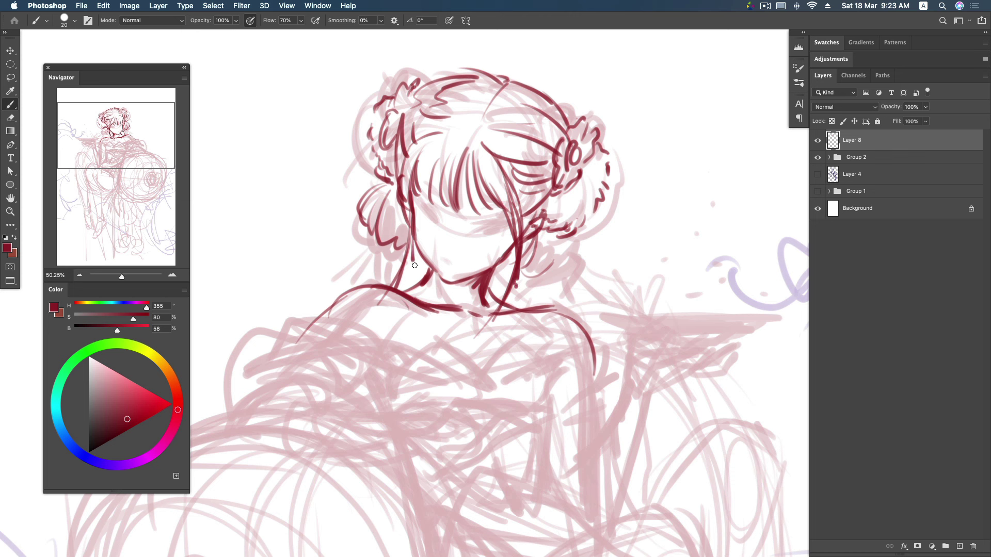
pyautogui.moveTo(542, 233)
pyautogui.mouseDown()
pyautogui.moveTo(570, 227)
pyautogui.moveTo(569, 186)
pyautogui.mouseUp()
# - Add light strands inside the hair and outline the lower left and right buns
pyautogui.moveTo(516, 98)
pyautogui.mouseDown()
pyautogui.moveTo(526, 110)
pyautogui.moveTo(485, 129)
pyautogui.mouseUp()
pyautogui.moveTo(451, 101)
pyautogui.mouseDown()
pyautogui.moveTo(435, 183)
pyautogui.moveTo(440, 168)
pyautogui.mouseUp()
pyautogui.moveTo(559, 193); pyautogui.dragTo(541, 206)
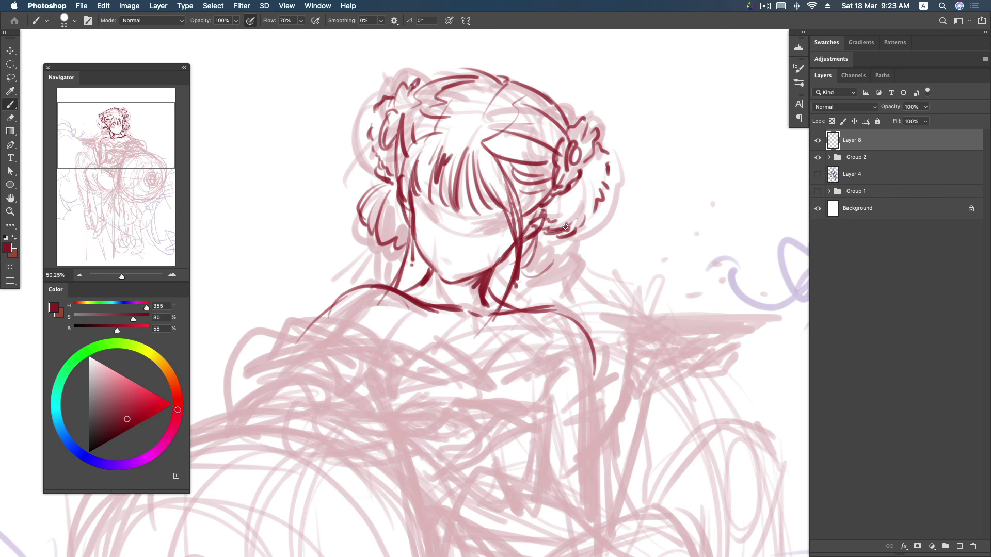
pyautogui.moveTo(574, 237)
pyautogui.mouseDown()
pyautogui.moveTo(579, 278)
pyautogui.moveTo(548, 281)
pyautogui.mouseUp()
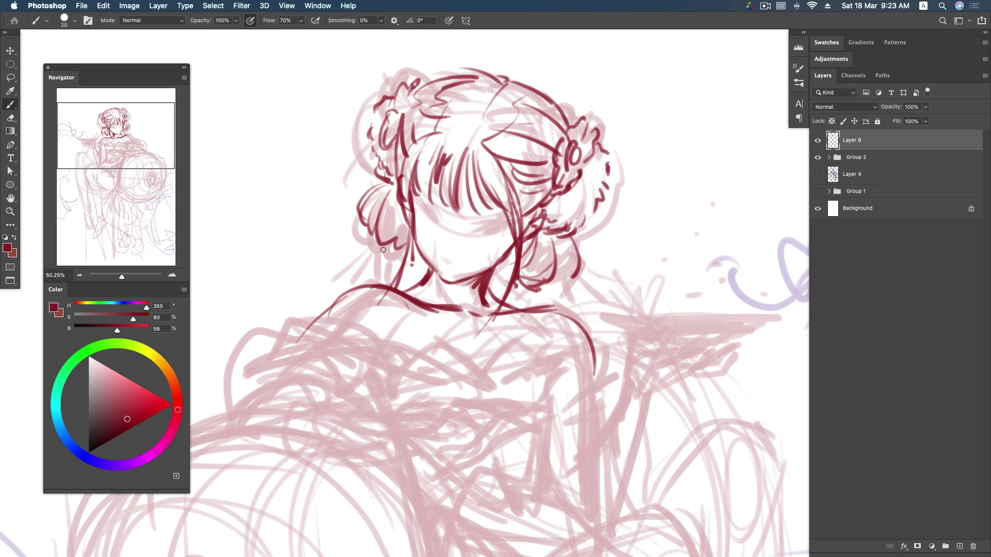
pyautogui.moveTo(397, 204); pyautogui.dragTo(385, 243)
pyautogui.moveTo(389, 205); pyautogui.dragTo(378, 238)
pyautogui.moveTo(545, 272); pyautogui.dragTo(557, 255)
pyautogui.scroll(-3, 557, 234)
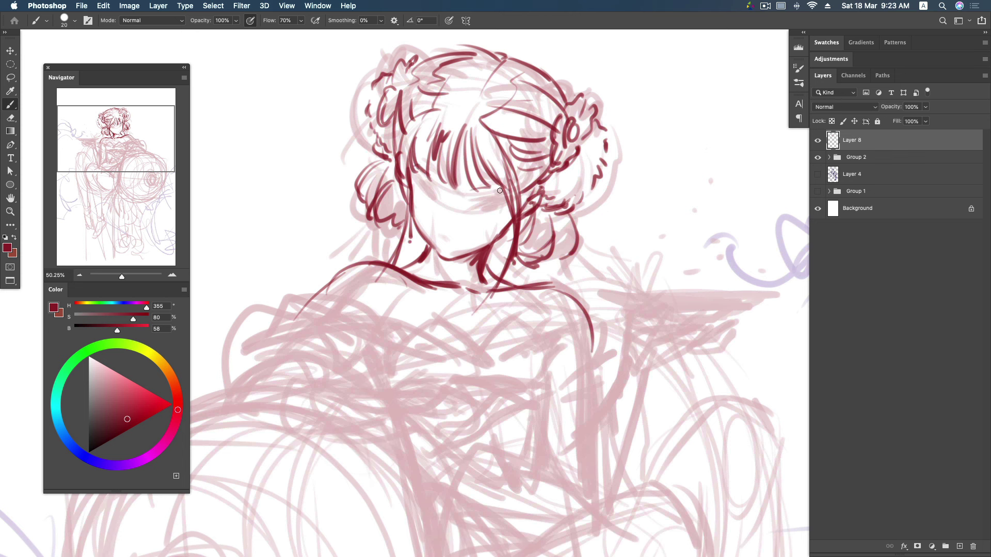
# - Ink the nose, lips, mouth, right eye, left cheek line and neck hatching
pyautogui.moveTo(469, 196); pyautogui.dragTo(509, 187)
pyautogui.moveTo(422, 183)
pyautogui.mouseDown()
pyautogui.moveTo(434, 198)
pyautogui.moveTo(496, 201)
pyautogui.moveTo(439, 196)
pyautogui.moveTo(485, 219)
pyautogui.mouseUp()
pyautogui.moveTo(442, 188); pyautogui.dragTo(440, 231)
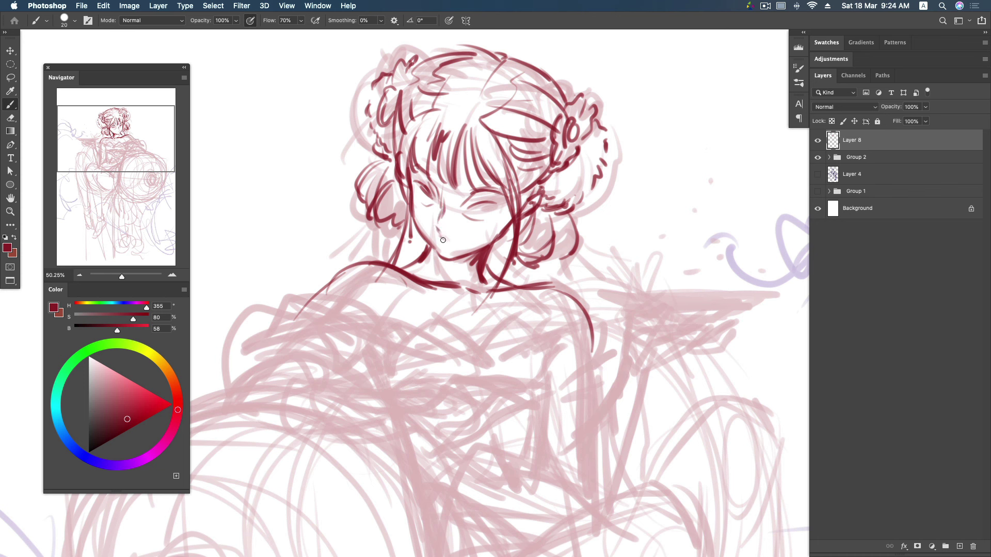
pyautogui.moveTo(441, 238); pyautogui.dragTo(459, 242)
pyautogui.moveTo(487, 210); pyautogui.dragTo(500, 206)
pyautogui.moveTo(469, 215); pyautogui.dragTo(488, 213)
pyautogui.moveTo(436, 242); pyautogui.dragTo(467, 287)
pyautogui.moveTo(490, 248); pyautogui.dragTo(472, 289)
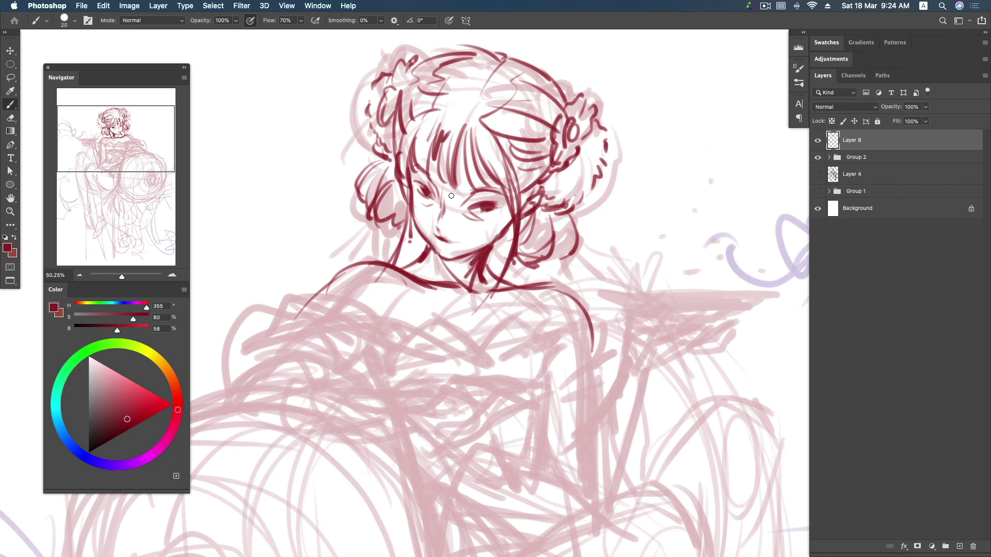
pyautogui.moveTo(467, 208)
pyautogui.mouseDown()
pyautogui.moveTo(488, 198)
pyautogui.moveTo(437, 224)
pyautogui.mouseUp()
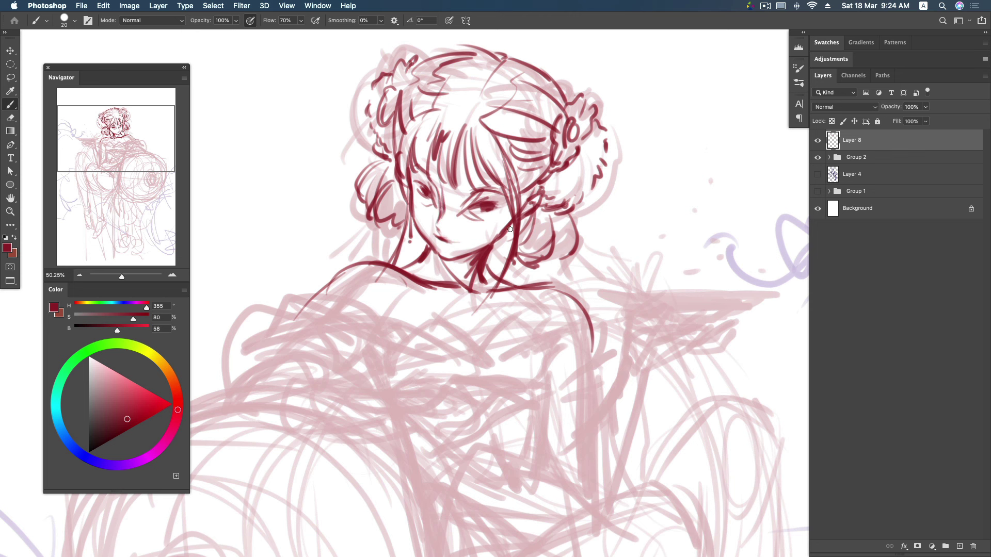
pyautogui.moveTo(421, 201)
pyautogui.mouseDown()
pyautogui.moveTo(428, 234)
pyautogui.moveTo(503, 220)
pyautogui.moveTo(451, 247)
pyautogui.mouseUp()
# - Ink the top outline of the hair and extra strands across the head
pyautogui.moveTo(538, 192); pyautogui.dragTo(520, 216)
pyautogui.moveTo(397, 140); pyautogui.dragTo(504, 47)
pyautogui.moveTo(440, 86)
pyautogui.mouseDown()
pyautogui.moveTo(416, 64)
pyautogui.moveTo(583, 106)
pyautogui.mouseUp()
pyautogui.moveTo(420, 80); pyautogui.dragTo(498, 66)
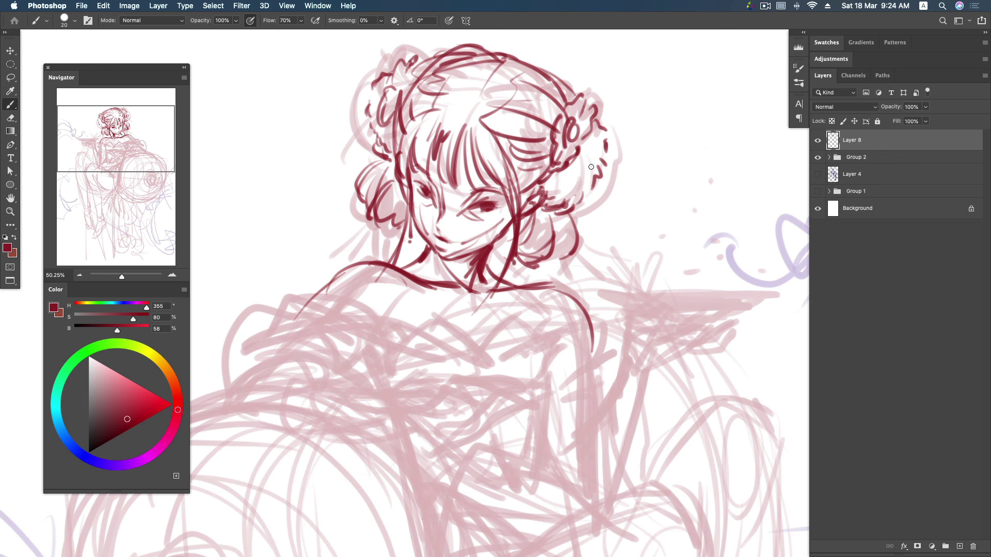
# - Erase part of the hair stroke atop the head and redraw the top and right hair lines
pyautogui.press('e')
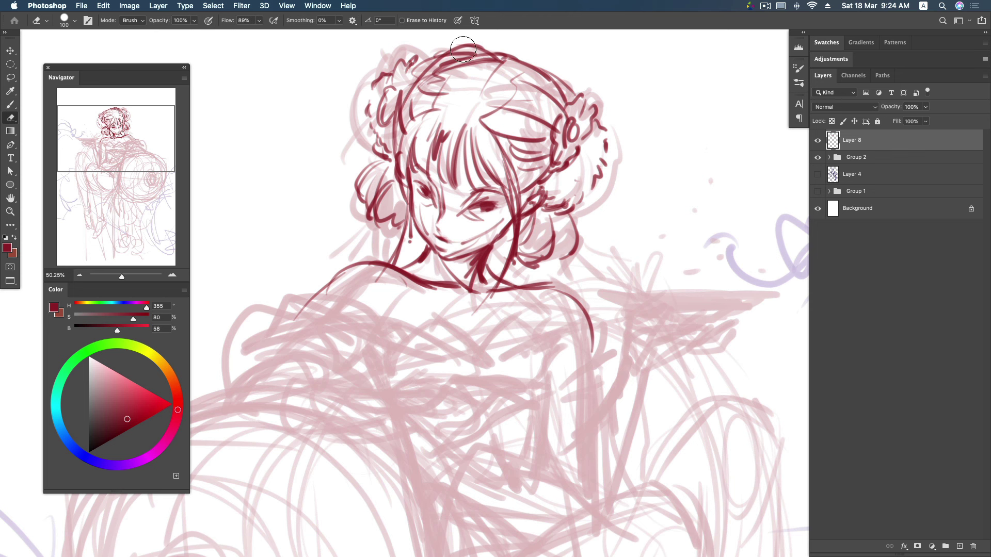
pyautogui.moveTo(500, 39); pyautogui.dragTo(527, 50)
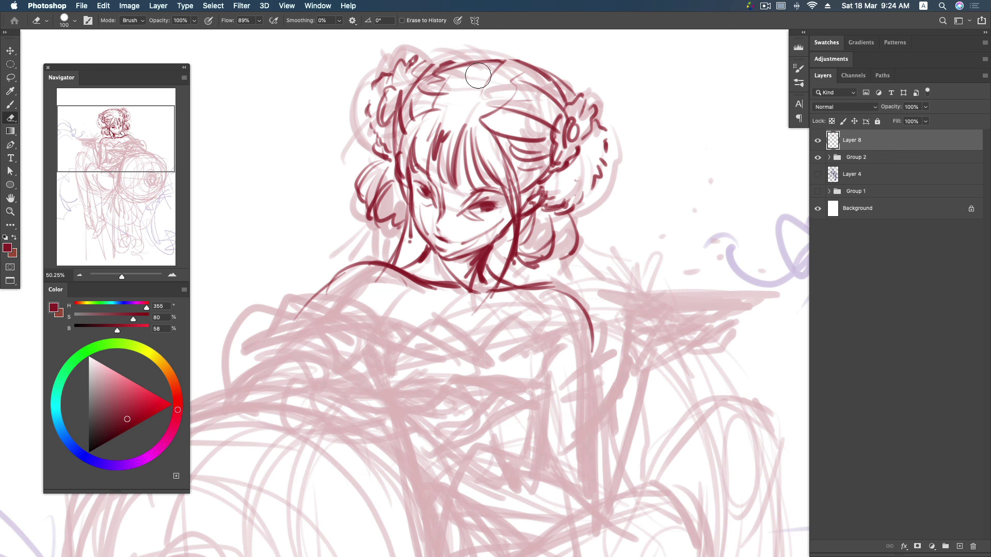
pyautogui.press('b')
pyautogui.moveTo(427, 73)
pyautogui.mouseDown()
pyautogui.moveTo(505, 45)
pyautogui.moveTo(471, 99)
pyautogui.mouseUp()
pyautogui.moveTo(538, 77); pyautogui.dragTo(556, 133)
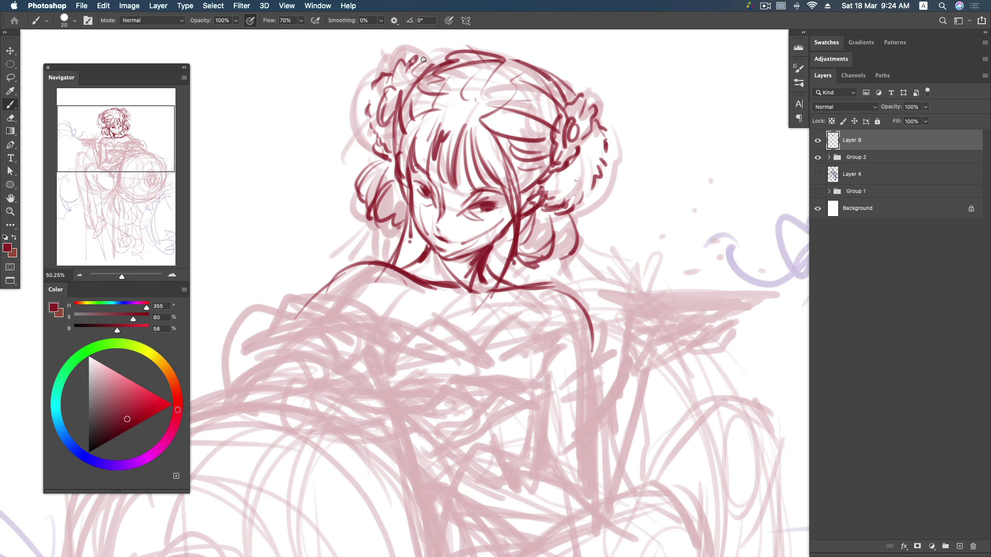
# - Ink the shoulder line, collarbone diagonal and both chest curves in dark crimson
pyautogui.moveTo(496, 253); pyautogui.dragTo(515, 179)
pyautogui.moveTo(307, 272)
pyautogui.mouseDown()
pyautogui.moveTo(379, 192)
pyautogui.moveTo(401, 259)
pyautogui.mouseUp()
pyautogui.moveTo(412, 252); pyautogui.dragTo(410, 256)
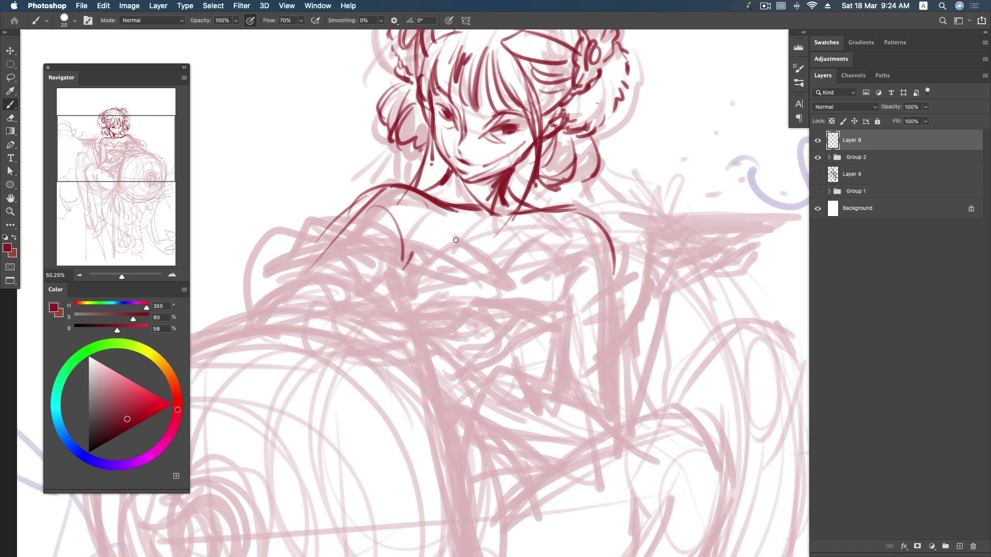
pyautogui.moveTo(493, 221)
pyautogui.mouseDown()
pyautogui.moveTo(523, 250)
pyautogui.moveTo(530, 237)
pyautogui.mouseUp()
pyautogui.moveTo(415, 250)
pyautogui.mouseDown()
pyautogui.moveTo(424, 255)
pyautogui.moveTo(430, 238)
pyautogui.mouseUp()
pyautogui.scroll(-3, 588, 217)
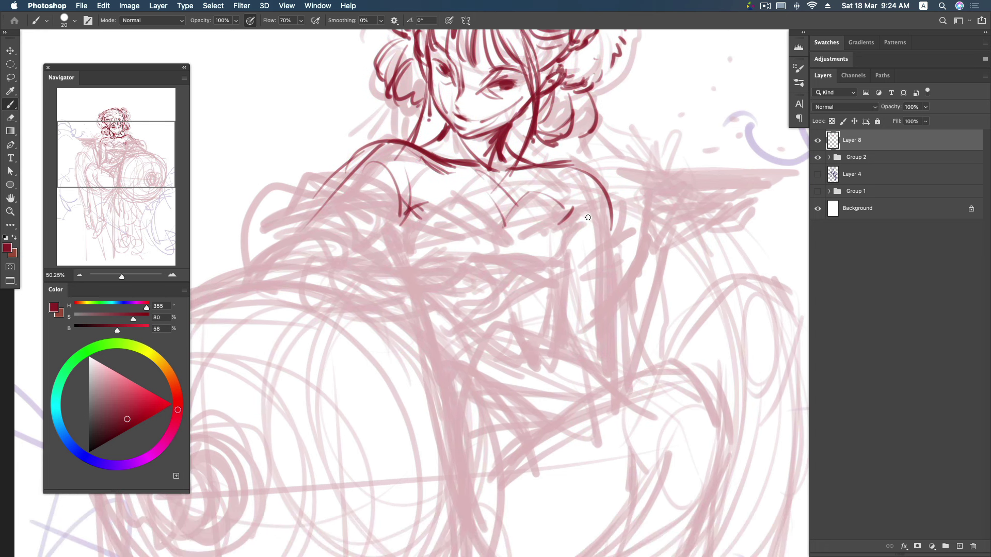
pyautogui.moveTo(570, 222); pyautogui.dragTo(572, 254)
pyautogui.moveTo(418, 237)
pyautogui.mouseDown()
pyautogui.moveTo(454, 276)
pyautogui.moveTo(487, 214)
pyautogui.moveTo(516, 256)
pyautogui.mouseUp()
pyautogui.moveTo(480, 221); pyautogui.dragTo(552, 276)
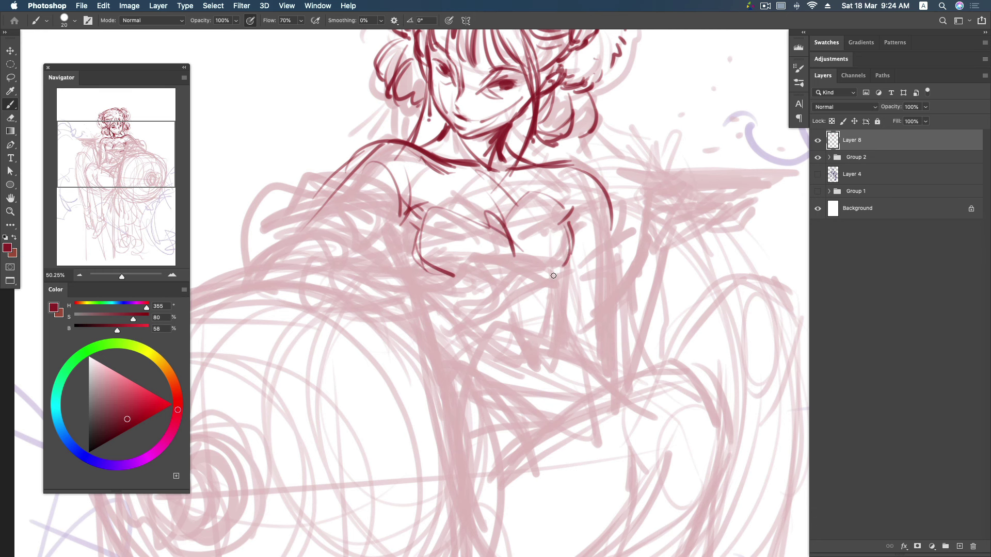
# - Ink the strokes under the chest, the left torso contour and the waist lines
pyautogui.scroll(-3, 552, 276)
pyautogui.moveTo(439, 206)
pyautogui.mouseDown()
pyautogui.moveTo(516, 185)
pyautogui.moveTo(532, 203)
pyautogui.mouseUp()
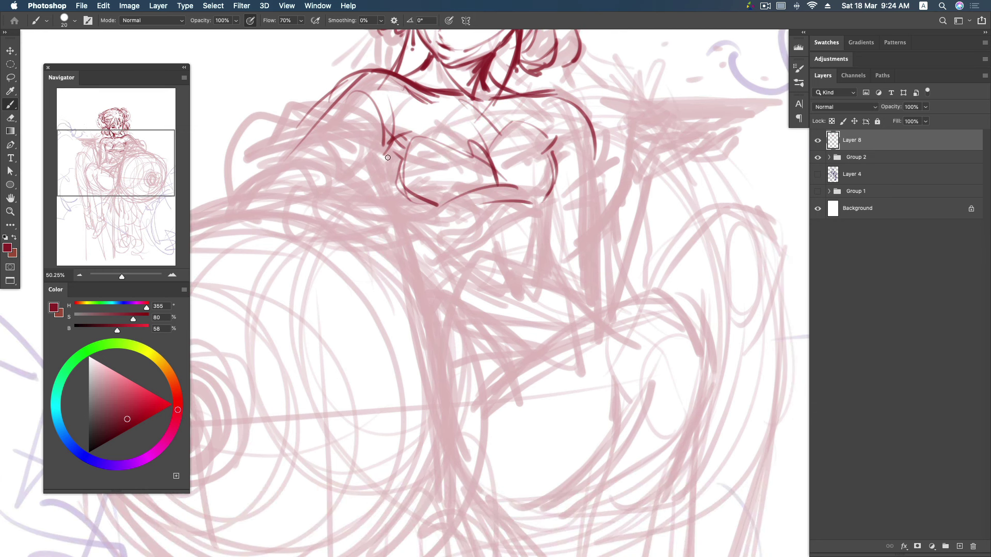
pyautogui.moveTo(384, 155); pyautogui.dragTo(439, 288)
pyautogui.moveTo(405, 219); pyautogui.dragTo(450, 290)
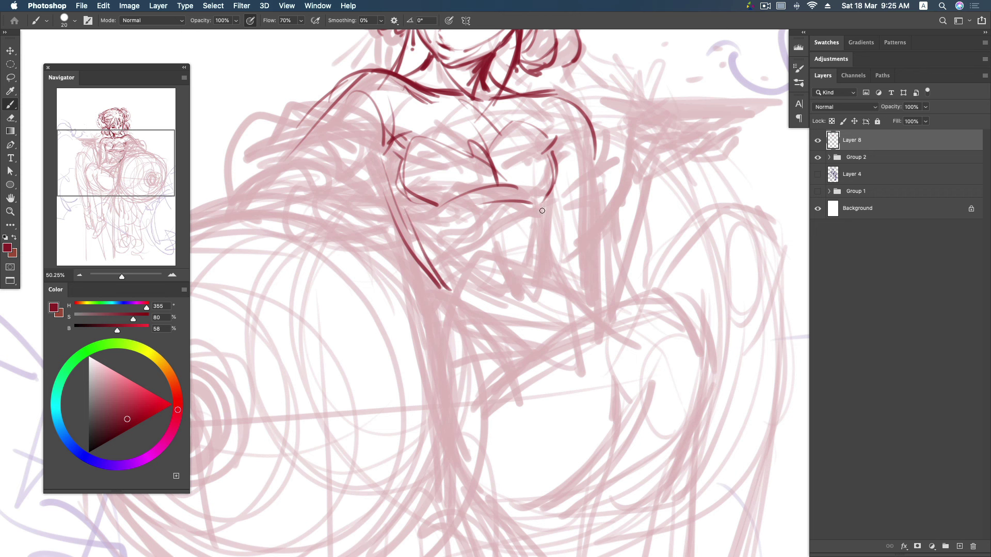
pyautogui.moveTo(548, 199); pyautogui.dragTo(550, 264)
pyautogui.moveTo(420, 219); pyautogui.dragTo(449, 391)
pyautogui.moveTo(387, 161); pyautogui.dragTo(427, 290)
pyautogui.moveTo(441, 241); pyautogui.dragTo(426, 413)
pyautogui.moveTo(440, 283); pyautogui.dragTo(507, 248)
pyautogui.moveTo(505, 170)
pyautogui.mouseDown()
pyautogui.moveTo(501, 262)
pyautogui.moveTo(553, 192)
pyautogui.moveTo(545, 247)
pyautogui.mouseUp()
pyautogui.moveTo(541, 174)
pyautogui.mouseDown()
pyautogui.moveTo(554, 218)
pyautogui.moveTo(525, 175)
pyautogui.moveTo(567, 238)
pyautogui.mouseUp()
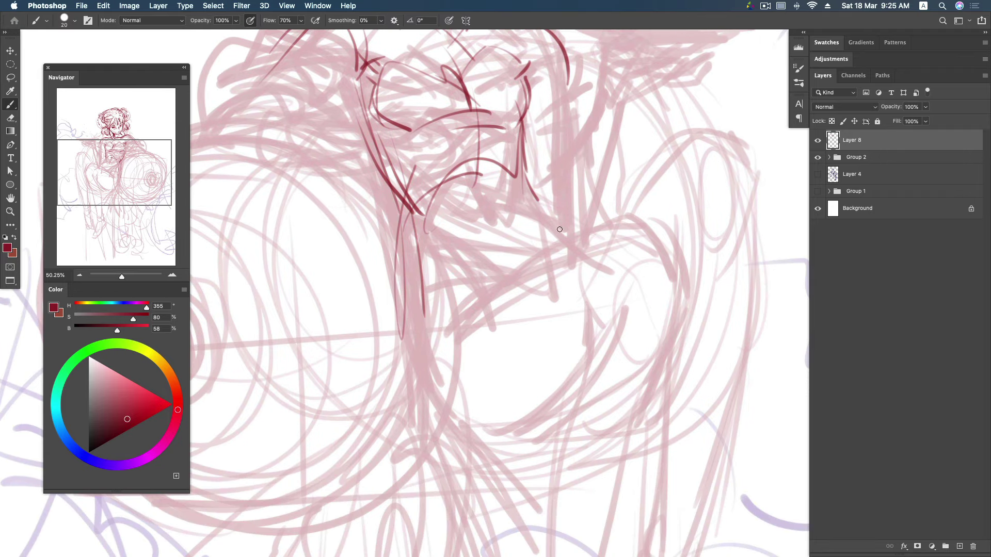
# - Ink the hip curve, lower torso curve and lines below the V junction
pyautogui.moveTo(420, 204); pyautogui.dragTo(483, 212)
pyautogui.moveTo(481, 129); pyautogui.dragTo(494, 206)
pyautogui.moveTo(412, 168)
pyautogui.mouseDown()
pyautogui.moveTo(513, 206)
pyautogui.moveTo(502, 211)
pyautogui.mouseUp()
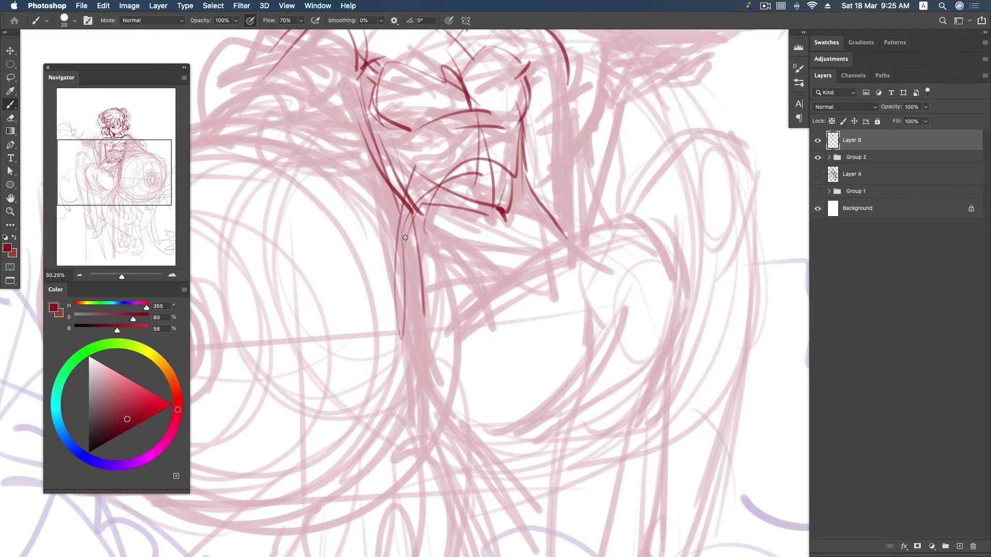
pyautogui.moveTo(452, 255)
pyautogui.mouseDown()
pyautogui.moveTo(500, 208)
pyautogui.moveTo(553, 257)
pyautogui.mouseUp()
pyautogui.moveTo(457, 236); pyautogui.dragTo(493, 275)
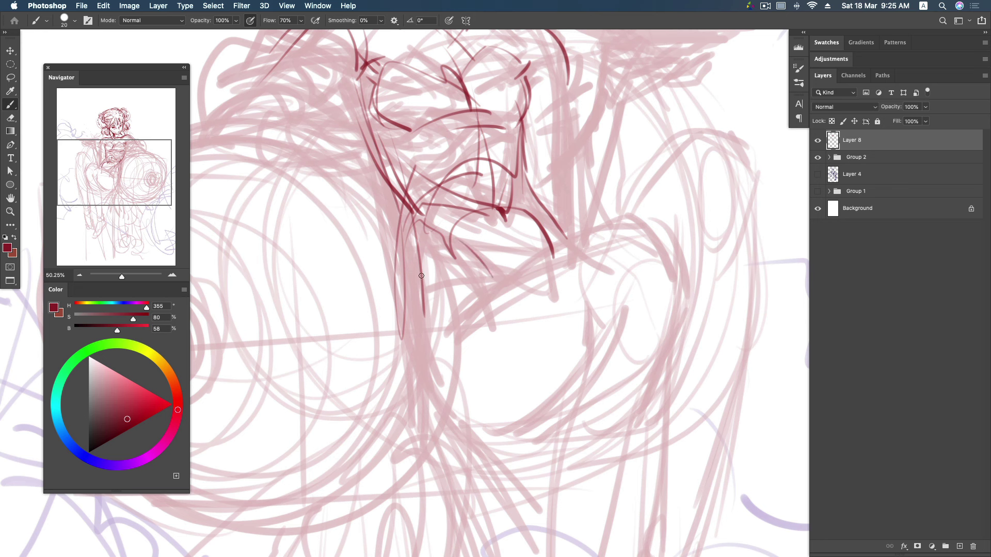
pyautogui.moveTo(401, 206)
pyautogui.mouseDown()
pyautogui.moveTo(405, 300)
pyautogui.moveTo(423, 353)
pyautogui.mouseUp()
# - Ink the thigh curves, the zigzag across the lap and the raised knee's outline
pyautogui.moveTo(420, 280)
pyautogui.mouseDown()
pyautogui.moveTo(401, 201)
pyautogui.moveTo(410, 298)
pyautogui.mouseUp()
pyautogui.moveTo(398, 186); pyautogui.dragTo(441, 338)
pyautogui.moveTo(419, 288); pyautogui.dragTo(470, 339)
pyautogui.moveTo(413, 253); pyautogui.dragTo(436, 324)
pyautogui.moveTo(413, 210)
pyautogui.mouseDown()
pyautogui.moveTo(461, 212)
pyautogui.moveTo(516, 192)
pyautogui.mouseUp()
pyautogui.moveTo(439, 331)
pyautogui.mouseDown()
pyautogui.moveTo(511, 346)
pyautogui.moveTo(557, 287)
pyautogui.mouseUp()
pyautogui.moveTo(527, 349); pyautogui.dragTo(630, 146)
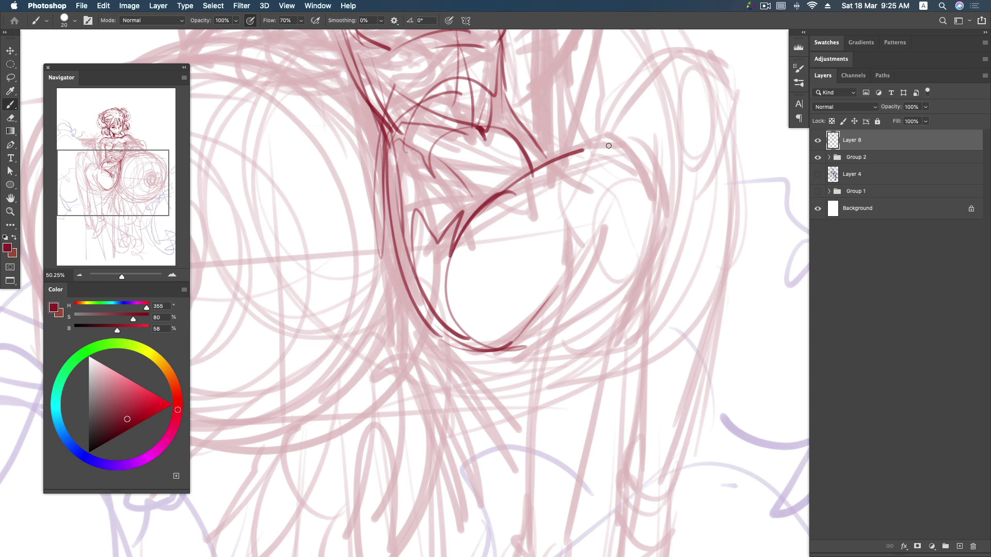
pyautogui.moveTo(459, 245)
pyautogui.mouseDown()
pyautogui.moveTo(609, 151)
pyautogui.moveTo(618, 177)
pyautogui.mouseUp()
# - Darken the raised knee's right edge and add the strand beside the knee
pyautogui.scroll(-2, 593, 155)
pyautogui.hscroll(2, 594, 155)
pyautogui.moveTo(593, 124); pyautogui.dragTo(621, 219)
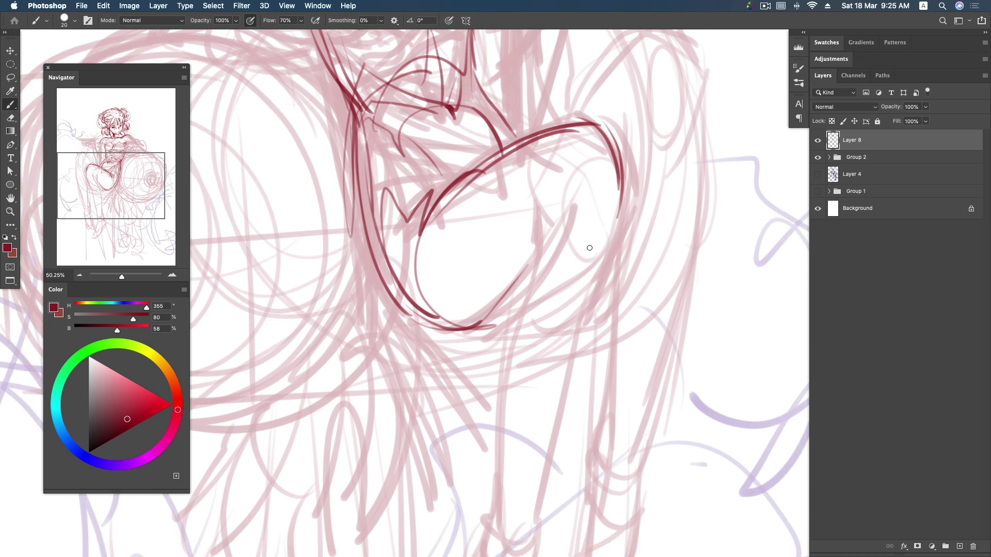
pyautogui.scroll(-1, 593, 206)
pyautogui.hscroll(1, 593, 206)
pyautogui.moveTo(515, 259); pyautogui.dragTo(615, 164)
pyautogui.moveTo(540, 148)
pyautogui.mouseDown()
pyautogui.moveTo(572, 207)
pyautogui.moveTo(525, 262)
pyautogui.mouseUp()
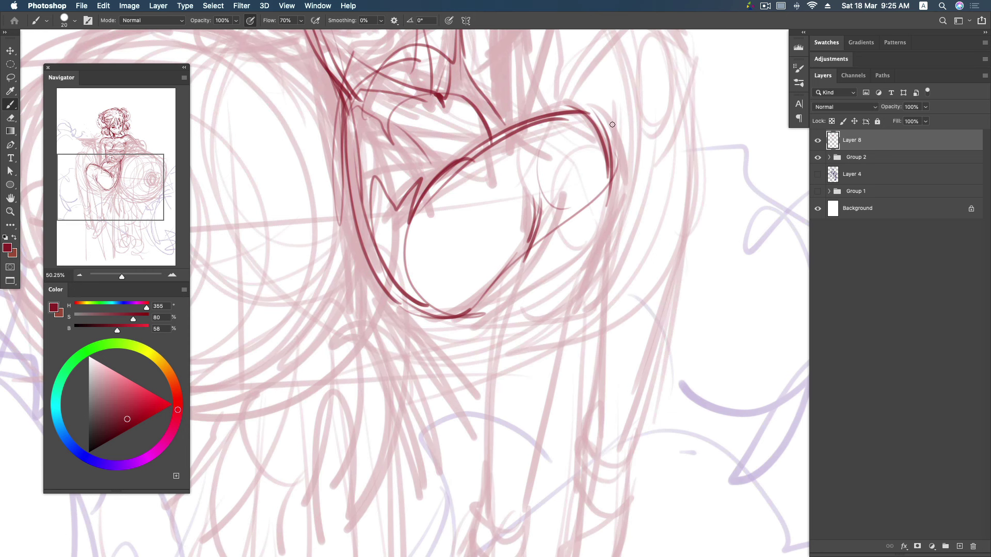
pyautogui.moveTo(599, 132); pyautogui.dragTo(607, 206)
pyautogui.moveTo(607, 165); pyautogui.dragTo(593, 266)
# - Retrace the first knee's edges and ink the long shin lines below it
pyautogui.scroll(-2, 604, 119)
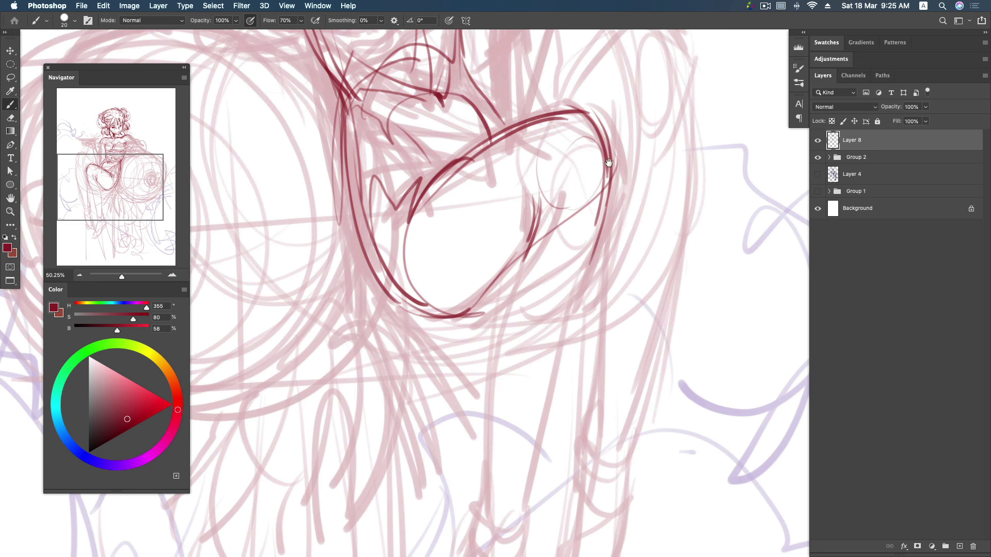
pyautogui.scroll(-4, 605, 111)
pyautogui.moveTo(604, 110); pyautogui.dragTo(557, 231)
pyautogui.moveTo(533, 129); pyautogui.dragTo(497, 221)
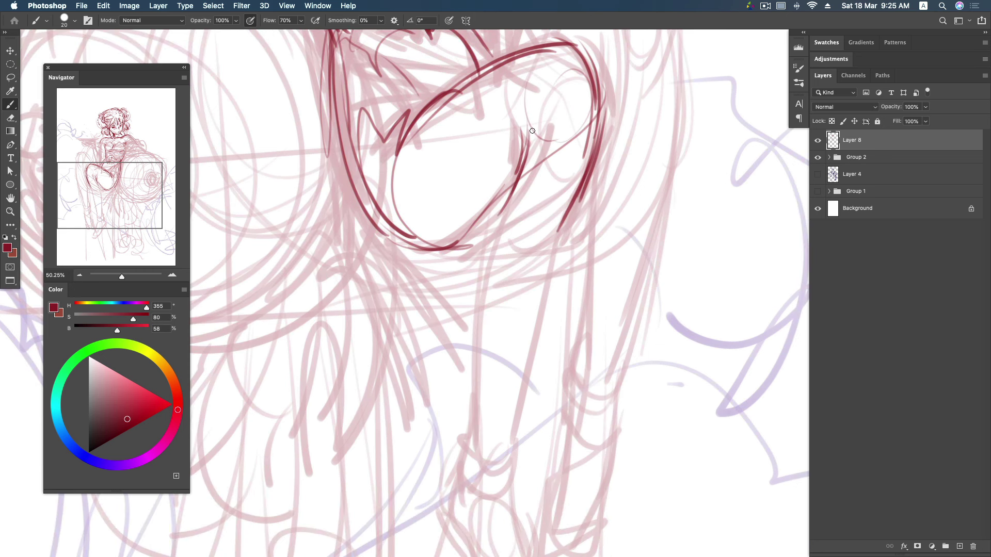
pyautogui.moveTo(527, 105); pyautogui.dragTo(498, 192)
pyautogui.moveTo(520, 156)
pyautogui.mouseDown()
pyautogui.moveTo(490, 237)
pyautogui.moveTo(469, 400)
pyautogui.mouseUp()
pyautogui.moveTo(544, 266)
pyautogui.mouseDown()
pyautogui.moveTo(592, 167)
pyautogui.moveTo(551, 282)
pyautogui.mouseUp()
pyautogui.moveTo(579, 179); pyautogui.dragTo(513, 397)
pyautogui.moveTo(557, 270); pyautogui.dragTo(516, 397)
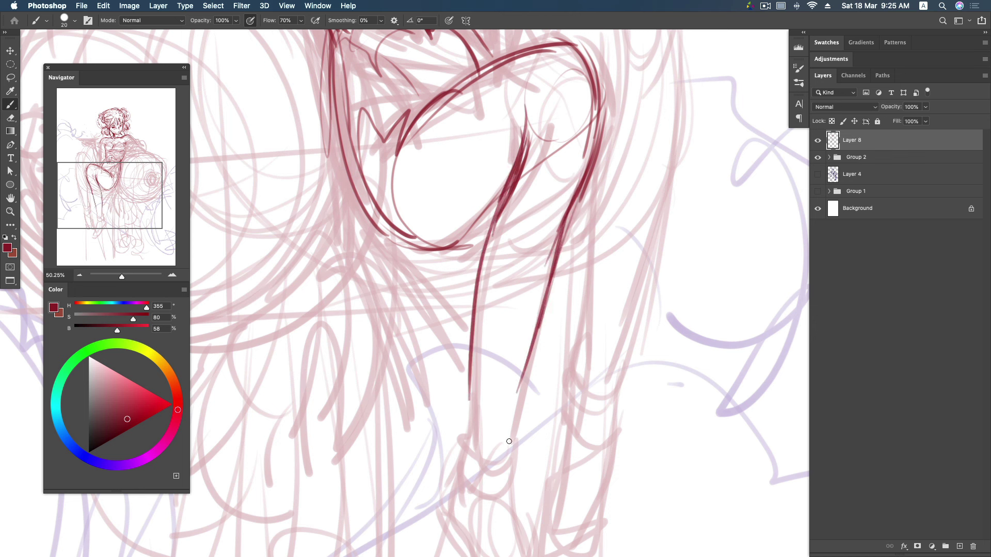
pyautogui.moveTo(540, 304); pyautogui.dragTo(511, 439)
pyautogui.moveTo(493, 223); pyautogui.dragTo(462, 466)
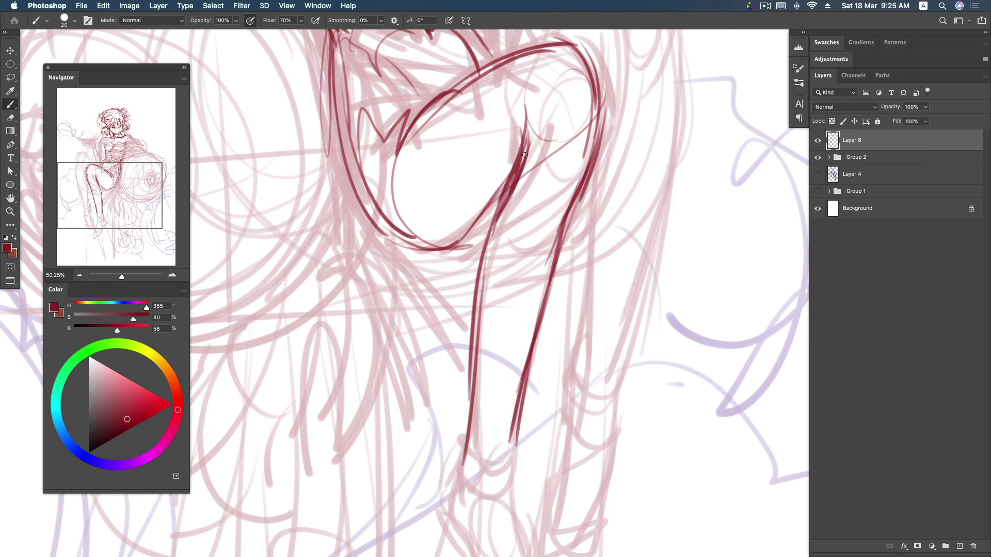
pyautogui.moveTo(464, 238)
pyautogui.mouseDown()
pyautogui.moveTo(546, 209)
pyautogui.moveTo(547, 224)
pyautogui.moveTo(491, 312)
pyautogui.moveTo(570, 184)
pyautogui.moveTo(531, 294)
pyautogui.mouseUp()
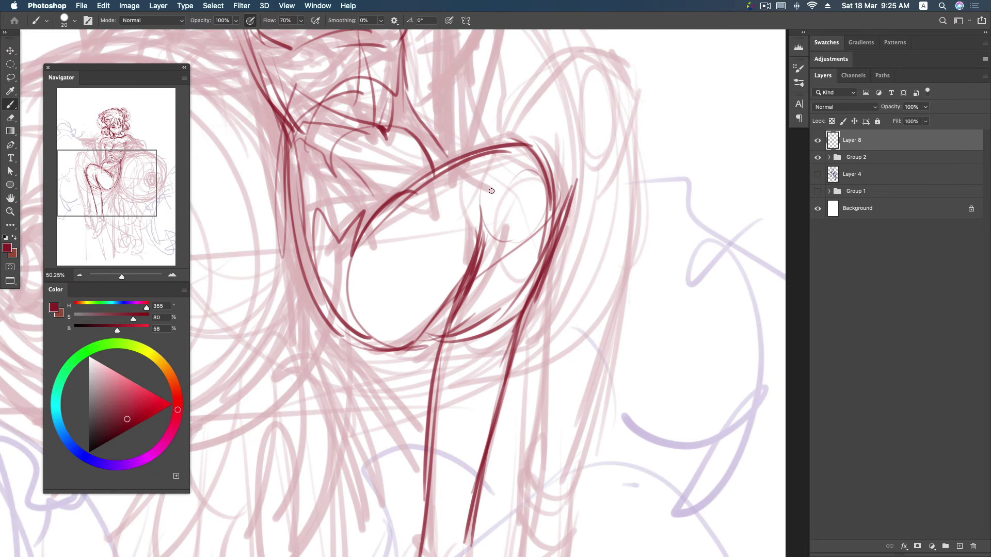
# - Ink the upper thigh line and the second knee's oval outline with small joint loops
pyautogui.moveTo(455, 202); pyautogui.dragTo(596, 62)
pyautogui.moveTo(549, 93)
pyautogui.mouseDown()
pyautogui.moveTo(596, 63)
pyautogui.moveTo(614, 121)
pyautogui.mouseUp()
pyautogui.moveTo(574, 178)
pyautogui.mouseDown()
pyautogui.moveTo(557, 124)
pyautogui.moveTo(583, 169)
pyautogui.moveTo(568, 201)
pyautogui.moveTo(577, 221)
pyautogui.mouseUp()
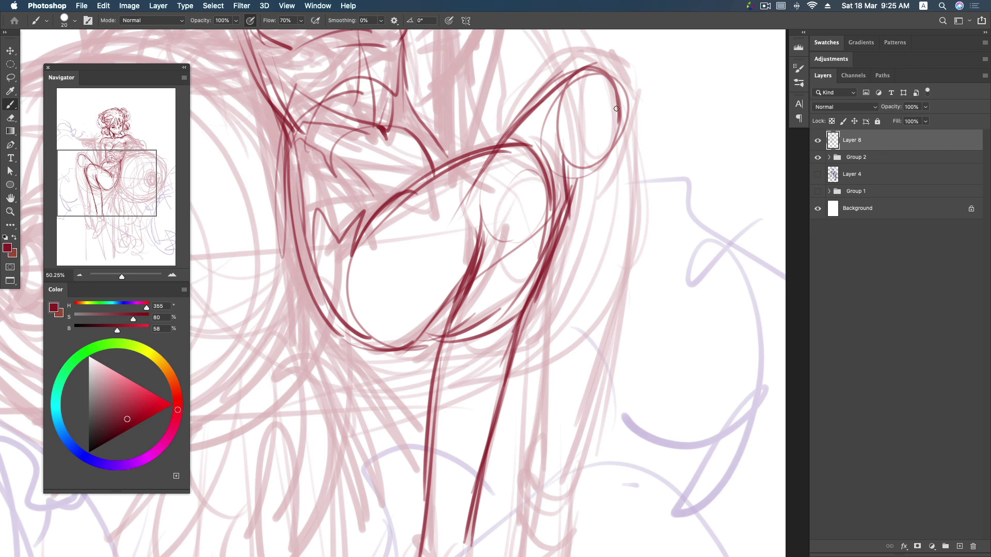
pyautogui.moveTo(593, 72); pyautogui.dragTo(621, 175)
pyautogui.moveTo(622, 97); pyautogui.dragTo(623, 186)
pyautogui.moveTo(549, 100)
pyautogui.mouseDown()
pyautogui.moveTo(615, 72)
pyautogui.moveTo(625, 128)
pyautogui.moveTo(593, 176)
pyautogui.mouseUp()
pyautogui.moveTo(614, 137); pyautogui.dragTo(598, 155)
pyautogui.moveTo(529, 237)
pyautogui.mouseDown()
pyautogui.moveTo(513, 258)
pyautogui.moveTo(522, 276)
pyautogui.mouseUp()
pyautogui.moveTo(591, 181); pyautogui.dragTo(605, 187)
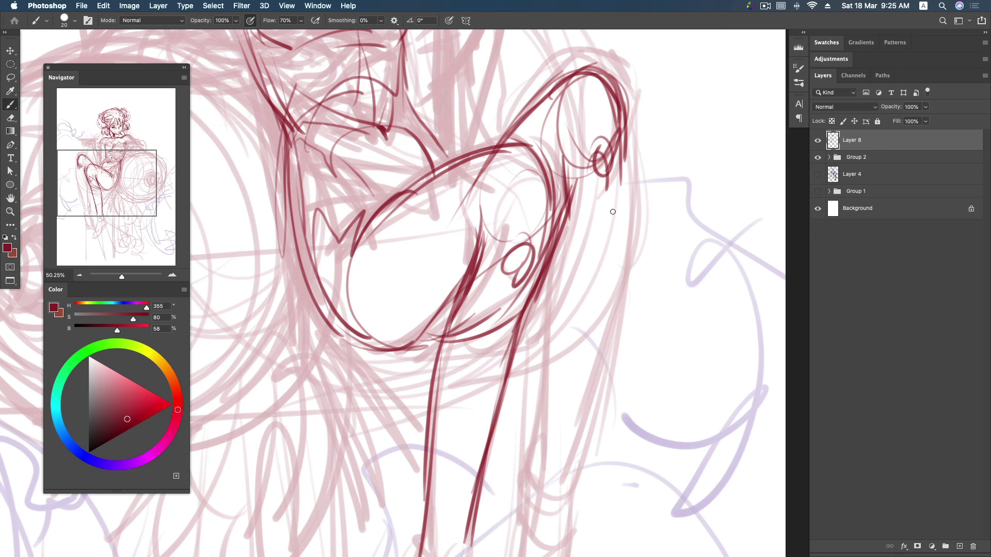
# - Ink and reinforce the lower leg contours down the shins
pyautogui.moveTo(598, 150); pyautogui.dragTo(557, 410)
pyautogui.moveTo(565, 151)
pyautogui.mouseDown()
pyautogui.moveTo(539, 275)
pyautogui.moveTo(536, 406)
pyautogui.mouseUp()
pyautogui.moveTo(567, 175); pyautogui.dragTo(539, 404)
pyautogui.moveTo(596, 76)
pyautogui.mouseDown()
pyautogui.moveTo(630, 132)
pyautogui.moveTo(624, 214)
pyautogui.mouseUp()
pyautogui.moveTo(629, 121); pyautogui.dragTo(624, 227)
pyautogui.scroll(-5, 630, 155)
pyautogui.moveTo(639, 92); pyautogui.dragTo(596, 305)
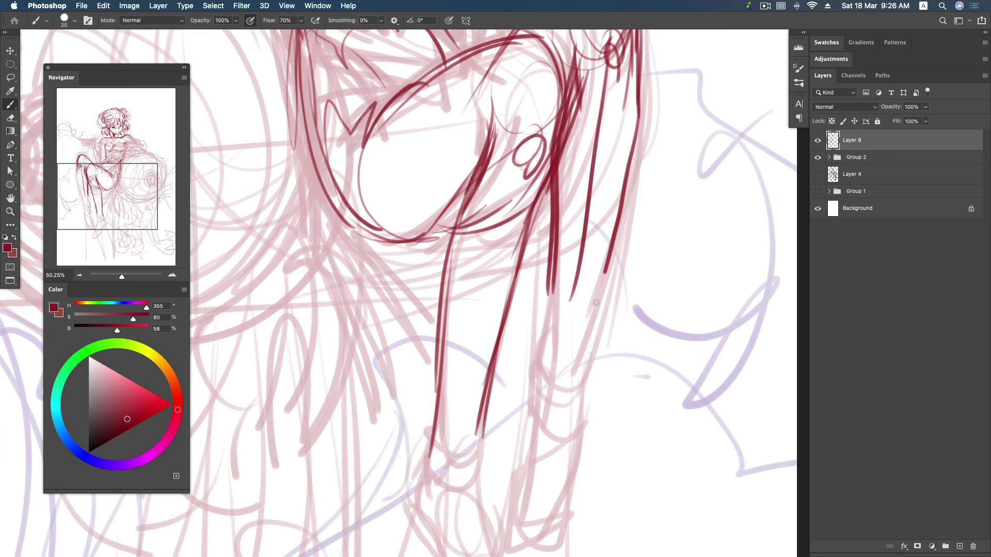
pyautogui.moveTo(634, 86); pyautogui.dragTo(593, 327)
pyautogui.moveTo(621, 222); pyautogui.dragTo(581, 374)
pyautogui.moveTo(610, 264); pyautogui.dragTo(572, 394)
# - Close the lower leg lines into a loop and draw the foot's contours, sole and heel
pyautogui.moveTo(555, 268)
pyautogui.mouseDown()
pyautogui.moveTo(539, 386)
pyautogui.moveTo(568, 351)
pyautogui.moveTo(574, 257)
pyautogui.mouseUp()
pyautogui.moveTo(516, 236); pyautogui.dragTo(488, 369)
pyautogui.moveTo(452, 307)
pyautogui.mouseDown()
pyautogui.moveTo(494, 336)
pyautogui.moveTo(487, 260)
pyautogui.moveTo(447, 308)
pyautogui.mouseUp()
pyautogui.moveTo(453, 249)
pyautogui.mouseDown()
pyautogui.moveTo(446, 289)
pyautogui.moveTo(462, 298)
pyautogui.mouseUp()
pyautogui.moveTo(444, 266); pyautogui.dragTo(436, 309)
pyautogui.moveTo(451, 246)
pyautogui.mouseDown()
pyautogui.moveTo(437, 325)
pyautogui.moveTo(480, 384)
pyautogui.mouseUp()
pyautogui.moveTo(465, 294); pyautogui.dragTo(483, 353)
pyautogui.moveTo(491, 266); pyautogui.dragTo(511, 367)
pyautogui.moveTo(498, 289); pyautogui.dragTo(529, 400)
pyautogui.moveTo(438, 279)
pyautogui.mouseDown()
pyautogui.moveTo(430, 325)
pyautogui.moveTo(521, 428)
pyautogui.mouseUp()
pyautogui.moveTo(513, 356); pyautogui.dragTo(558, 428)
# - Ink the looped ankle shapes and the right leg contour down to the right ankle oval
pyautogui.moveTo(578, 119)
pyautogui.mouseDown()
pyautogui.moveTo(601, 152)
pyautogui.moveTo(590, 135)
pyautogui.moveTo(606, 188)
pyautogui.mouseUp()
pyautogui.moveTo(565, 155)
pyautogui.mouseDown()
pyautogui.moveTo(598, 183)
pyautogui.moveTo(550, 250)
pyautogui.mouseUp()
pyautogui.moveTo(527, 311)
pyautogui.mouseDown()
pyautogui.moveTo(573, 186)
pyautogui.moveTo(593, 206)
pyautogui.moveTo(568, 318)
pyautogui.mouseUp()
pyautogui.moveTo(557, 235)
pyautogui.mouseDown()
pyautogui.moveTo(523, 302)
pyautogui.moveTo(572, 314)
pyautogui.moveTo(540, 328)
pyautogui.moveTo(578, 117)
pyautogui.mouseUp()
pyautogui.moveTo(577, 159); pyautogui.dragTo(556, 236)
pyautogui.moveTo(568, 70); pyautogui.dragTo(553, 266)
pyautogui.moveTo(605, 152)
pyautogui.mouseDown()
pyautogui.moveTo(580, 257)
pyautogui.moveTo(542, 276)
pyautogui.mouseUp()
pyautogui.moveTo(563, 243); pyautogui.dragTo(580, 289)
pyautogui.moveTo(550, 219)
pyautogui.mouseDown()
pyautogui.moveTo(537, 295)
pyautogui.moveTo(570, 290)
pyautogui.moveTo(514, 386)
pyautogui.mouseUp()
# - Outline the left heel, back of the ankle and left foot, then return to the knees
pyautogui.moveTo(490, 292); pyautogui.dragTo(480, 381)
pyautogui.moveTo(440, 297)
pyautogui.mouseDown()
pyautogui.moveTo(428, 343)
pyautogui.moveTo(474, 361)
pyautogui.mouseUp()
pyautogui.moveTo(440, 396)
pyautogui.mouseDown()
pyautogui.moveTo(473, 355)
pyautogui.moveTo(417, 384)
pyautogui.mouseUp()
pyautogui.moveTo(436, 323); pyautogui.dragTo(416, 405)
pyautogui.moveTo(448, 435)
pyautogui.mouseDown()
pyautogui.moveTo(423, 406)
pyautogui.moveTo(461, 452)
pyautogui.mouseUp()
pyautogui.moveTo(493, 368); pyautogui.dragTo(449, 452)
pyautogui.moveTo(433, 387); pyautogui.dragTo(449, 436)
pyautogui.moveTo(450, 437); pyautogui.dragTo(513, 490)
pyautogui.moveTo(496, 438); pyautogui.dragTo(525, 498)
pyautogui.moveTo(513, 127); pyautogui.dragTo(513, 333)
# - Ink the right side of the torso and a short chest stroke in dark red
pyautogui.scroll(5, 429, 282)
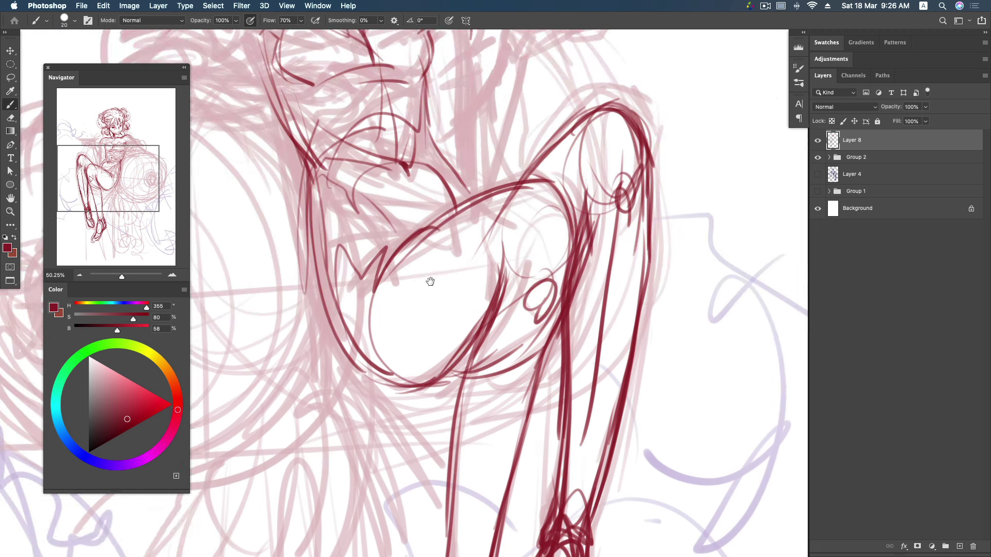
pyautogui.moveTo(456, 139); pyautogui.dragTo(499, 271)
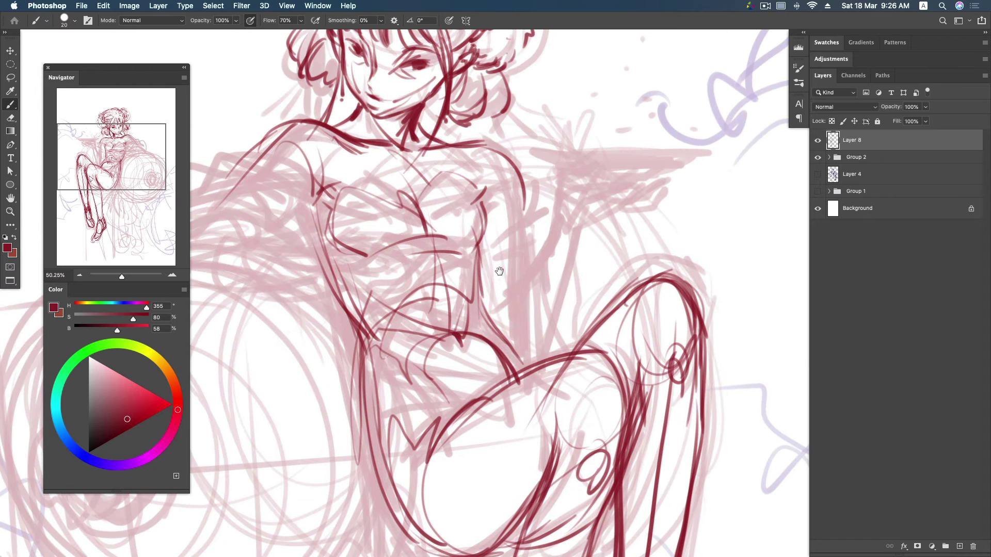
pyautogui.moveTo(477, 143)
pyautogui.mouseDown()
pyautogui.moveTo(522, 226)
pyautogui.moveTo(518, 277)
pyautogui.mouseUp()
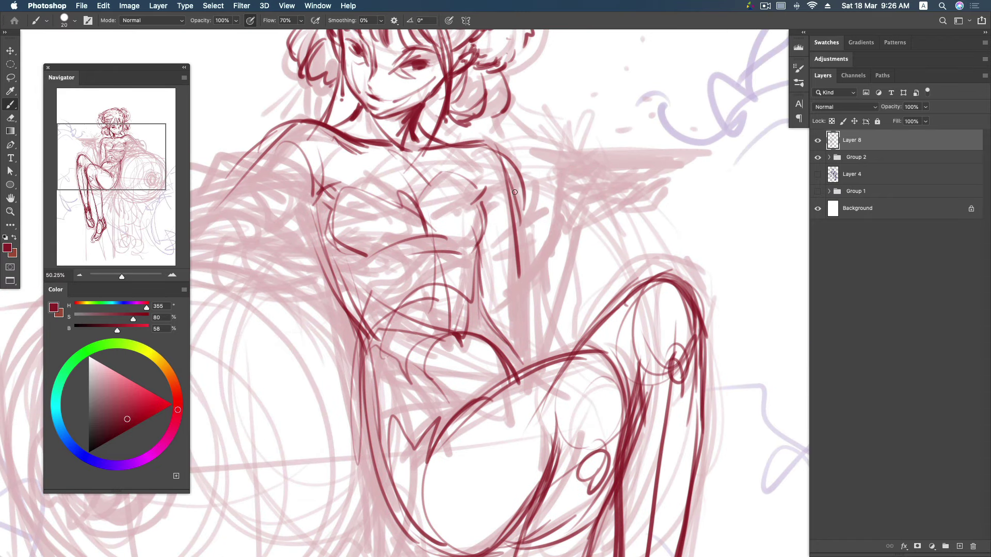
pyautogui.moveTo(487, 197); pyautogui.dragTo(474, 179)
# - Ink the left shoulder loops and the long upper-arm contour lines in dark red
pyautogui.moveTo(311, 189)
pyautogui.mouseDown()
pyautogui.moveTo(398, 174)
pyautogui.moveTo(341, 189)
pyautogui.mouseUp()
pyautogui.moveTo(423, 176); pyautogui.dragTo(397, 172)
pyautogui.moveTo(292, 201); pyautogui.dragTo(376, 111)
pyautogui.moveTo(294, 224); pyautogui.dragTo(379, 119)
pyautogui.moveTo(340, 194)
pyautogui.mouseDown()
pyautogui.moveTo(390, 155)
pyautogui.moveTo(408, 154)
pyautogui.moveTo(336, 234)
pyautogui.mouseUp()
pyautogui.moveTo(396, 174); pyautogui.dragTo(384, 192)
pyautogui.moveTo(390, 155); pyautogui.dragTo(317, 191)
pyautogui.moveTo(519, 240)
pyautogui.mouseDown()
pyautogui.moveTo(566, 204)
pyautogui.moveTo(526, 227)
pyautogui.mouseUp()
pyautogui.moveTo(385, 182); pyautogui.dragTo(317, 287)
pyautogui.moveTo(376, 204)
pyautogui.mouseDown()
pyautogui.moveTo(344, 240)
pyautogui.moveTo(421, 227)
pyautogui.moveTo(378, 268)
pyautogui.mouseUp()
pyautogui.moveTo(315, 290); pyautogui.dragTo(397, 275)
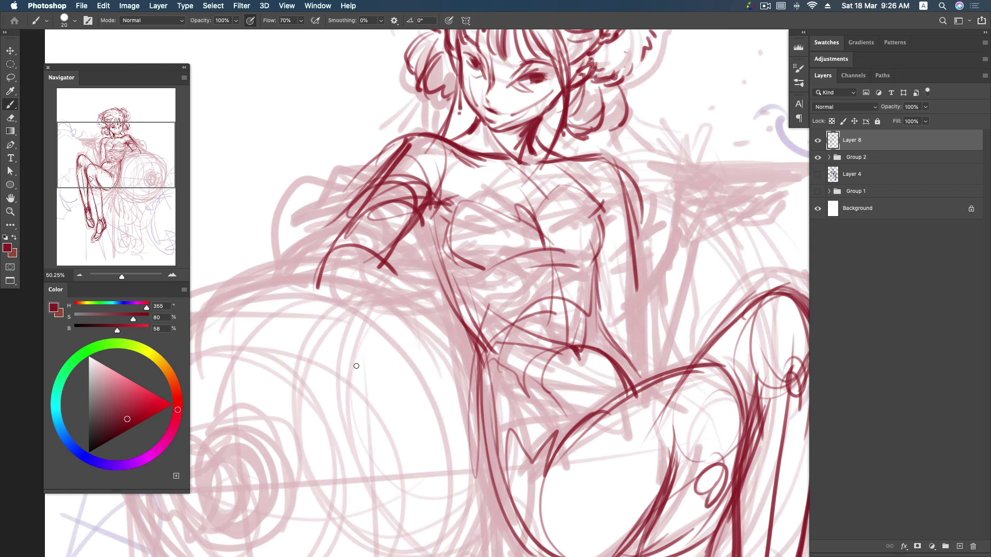
# - Draw the curve of the girl's left arm and the forearm lines with a small loop
pyautogui.moveTo(450, 349); pyautogui.dragTo(435, 376)
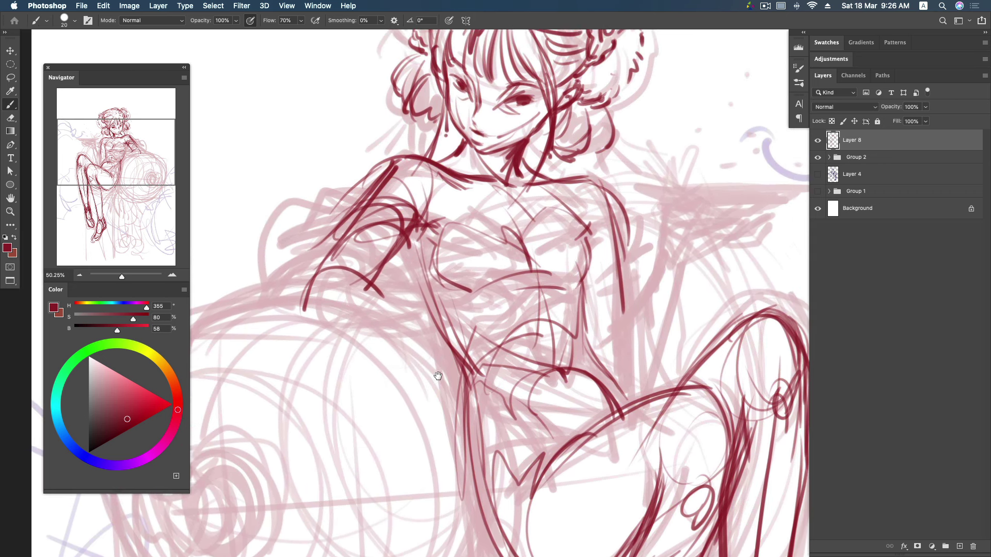
pyautogui.moveTo(305, 286); pyautogui.dragTo(379, 289)
pyautogui.moveTo(312, 289)
pyautogui.mouseDown()
pyautogui.moveTo(325, 326)
pyautogui.moveTo(410, 330)
pyautogui.mouseUp()
pyautogui.moveTo(298, 336); pyautogui.dragTo(387, 327)
pyautogui.moveTo(341, 320)
pyautogui.mouseDown()
pyautogui.moveTo(433, 309)
pyautogui.moveTo(472, 364)
pyautogui.mouseUp()
pyautogui.moveTo(423, 318); pyautogui.dragTo(472, 370)
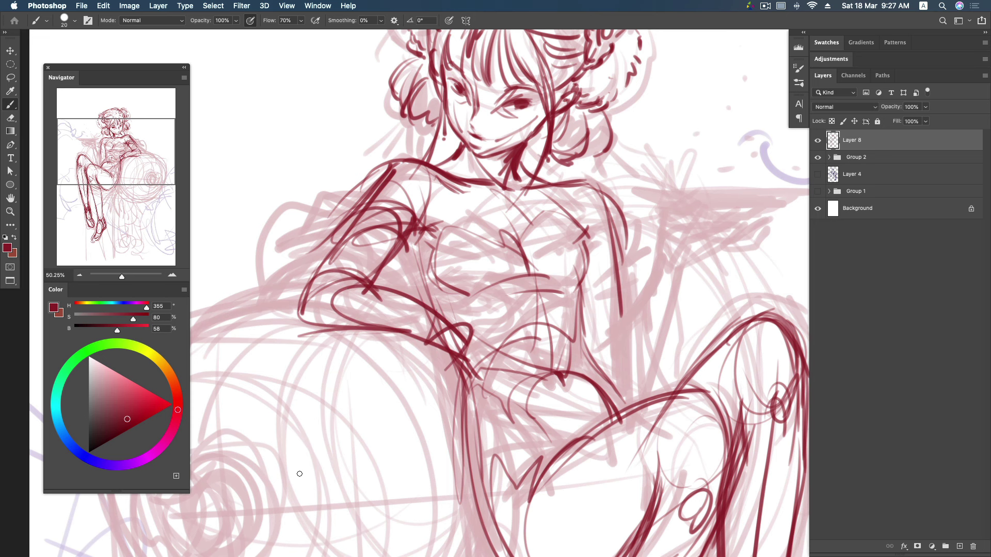
# - Add dark red strokes around the torso and hip
pyautogui.scroll(-5, 533, 312)
pyautogui.moveTo(432, 295); pyautogui.dragTo(438, 338)
pyautogui.moveTo(467, 284); pyautogui.dragTo(448, 379)
pyautogui.moveTo(441, 322); pyautogui.dragTo(439, 377)
pyautogui.moveTo(480, 303)
pyautogui.mouseDown()
pyautogui.moveTo(455, 351)
pyautogui.moveTo(465, 371)
pyautogui.mouseUp()
pyautogui.moveTo(444, 334); pyautogui.dragTo(387, 282)
pyautogui.moveTo(387, 285); pyautogui.dragTo(467, 294)
pyautogui.moveTo(617, 198); pyautogui.dragTo(526, 268)
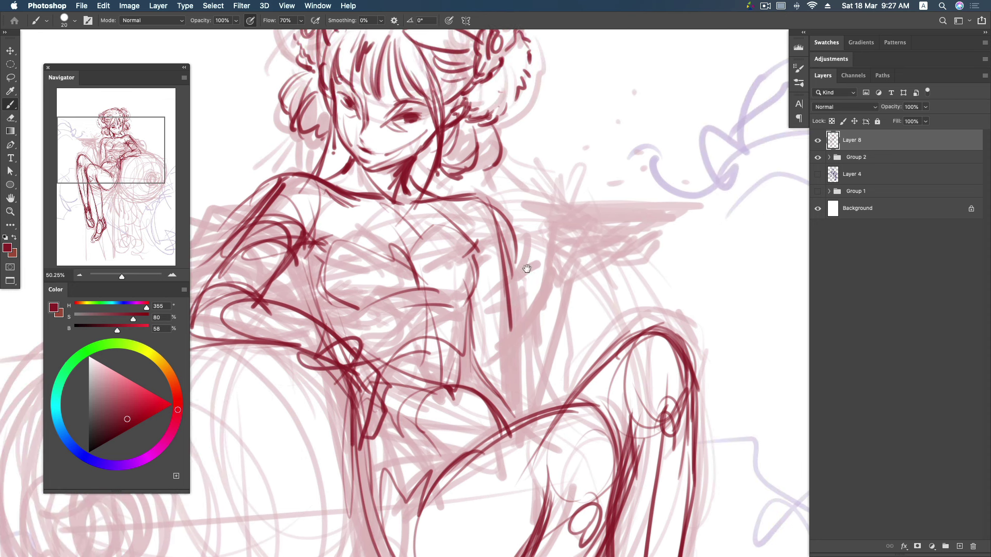
# - Outline and reinforce the right side of the torso, plus a short upper-chest stroke
pyautogui.moveTo(498, 192)
pyautogui.mouseDown()
pyautogui.moveTo(448, 241)
pyautogui.moveTo(505, 304)
pyautogui.mouseUp()
pyautogui.moveTo(489, 227); pyautogui.dragTo(494, 374)
pyautogui.moveTo(494, 257); pyautogui.dragTo(499, 368)
pyautogui.moveTo(504, 280); pyautogui.dragTo(515, 365)
pyautogui.moveTo(511, 316)
pyautogui.mouseDown()
pyautogui.moveTo(490, 397)
pyautogui.moveTo(495, 387)
pyautogui.mouseUp()
pyautogui.moveTo(465, 259); pyautogui.dragTo(490, 235)
# - Briefly switch to the eraser, then back to the brush for the raised arm's long line
pyautogui.press('e')
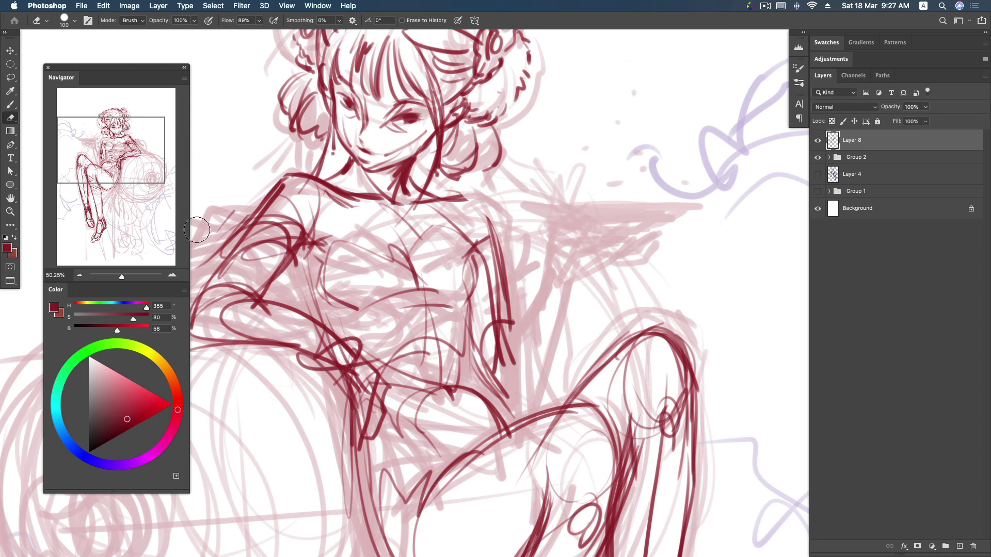
pyautogui.press('b')
pyautogui.moveTo(296, 174); pyautogui.dragTo(277, 184)
pyautogui.moveTo(483, 234); pyautogui.dragTo(457, 216)
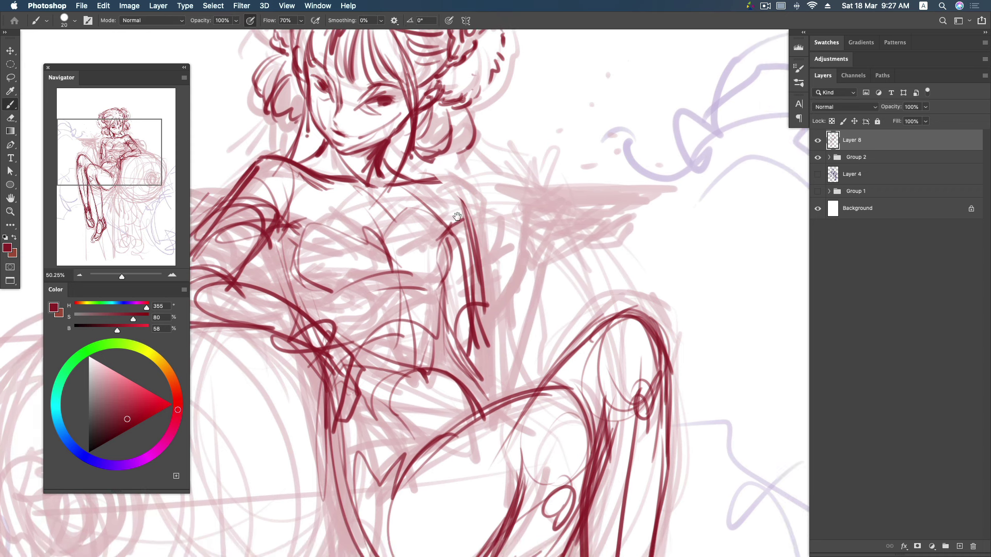
pyautogui.moveTo(446, 271); pyautogui.dragTo(445, 282)
pyautogui.moveTo(515, 266)
pyautogui.mouseDown()
pyautogui.moveTo(481, 321)
pyautogui.moveTo(514, 263)
pyautogui.mouseUp()
pyautogui.moveTo(463, 350)
pyautogui.mouseDown()
pyautogui.moveTo(483, 399)
pyautogui.moveTo(498, 393)
pyautogui.moveTo(553, 240)
pyautogui.moveTo(539, 262)
pyautogui.moveTo(527, 239)
pyautogui.moveTo(546, 261)
pyautogui.moveTo(535, 206)
pyautogui.moveTo(548, 212)
pyautogui.moveTo(545, 189)
pyautogui.moveTo(556, 215)
pyautogui.mouseUp()
# - Sketch the raised hand's pointed tips, palm curves and underside
pyautogui.moveTo(533, 228); pyautogui.dragTo(557, 219)
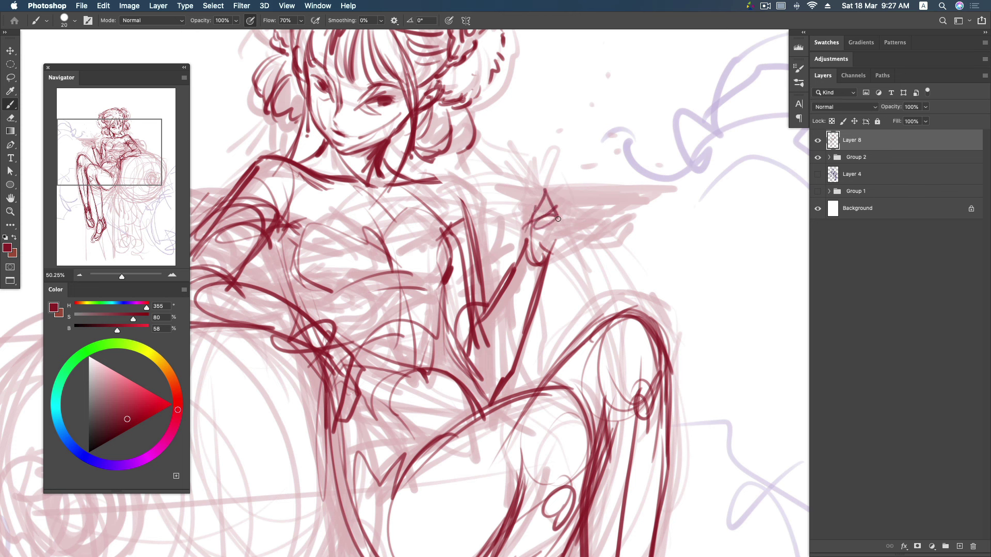
pyautogui.moveTo(540, 180); pyautogui.dragTo(562, 224)
pyautogui.moveTo(546, 257); pyautogui.dragTo(599, 234)
pyautogui.moveTo(550, 231)
pyautogui.mouseDown()
pyautogui.moveTo(583, 223)
pyautogui.moveTo(600, 235)
pyautogui.mouseUp()
pyautogui.moveTo(564, 229); pyautogui.dragTo(640, 206)
pyautogui.moveTo(572, 228); pyautogui.dragTo(620, 233)
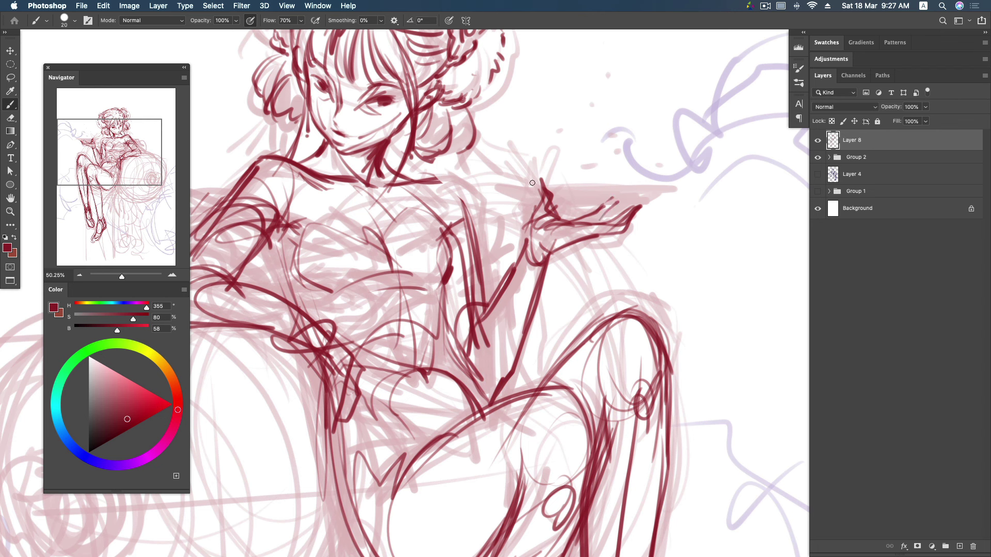
# - Draw the plate's rim and thickened underside, with fingers holding it beneath
pyautogui.moveTo(527, 187)
pyautogui.mouseDown()
pyautogui.moveTo(573, 200)
pyautogui.moveTo(670, 183)
pyautogui.mouseUp()
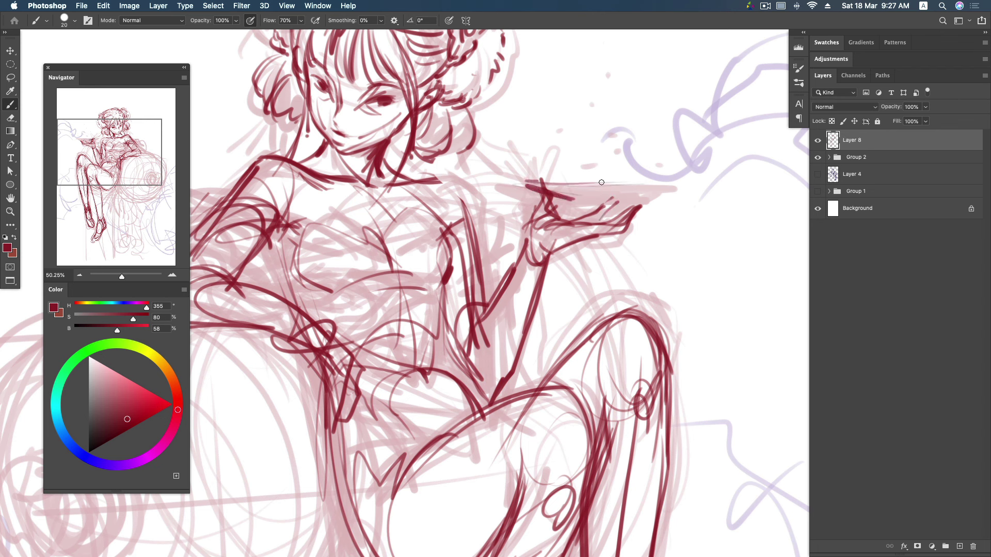
pyautogui.moveTo(565, 198)
pyautogui.mouseDown()
pyautogui.moveTo(673, 183)
pyautogui.moveTo(658, 184)
pyautogui.mouseUp()
pyautogui.moveTo(520, 188); pyautogui.dragTo(635, 195)
pyautogui.moveTo(520, 198)
pyautogui.mouseDown()
pyautogui.moveTo(661, 190)
pyautogui.moveTo(634, 194)
pyautogui.moveTo(647, 186)
pyautogui.mouseUp()
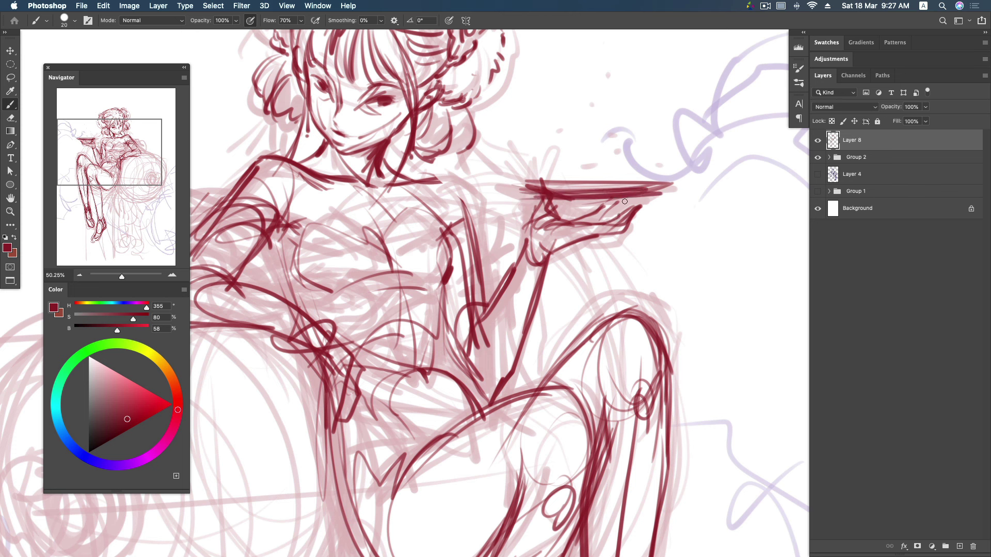
pyautogui.moveTo(586, 239); pyautogui.dragTo(627, 202)
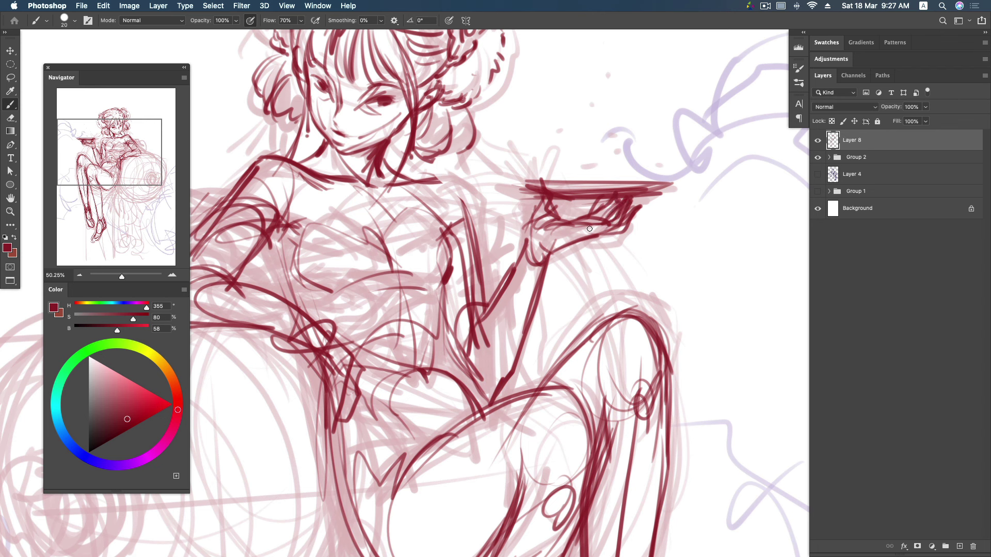
pyautogui.moveTo(578, 226); pyautogui.dragTo(560, 230)
pyautogui.moveTo(630, 195)
pyautogui.mouseDown()
pyautogui.moveTo(599, 233)
pyautogui.moveTo(621, 199)
pyautogui.moveTo(583, 200)
pyautogui.mouseUp()
# - Draw lines down the raised arm and outline the chest and bust curve
pyautogui.moveTo(530, 229); pyautogui.dragTo(532, 328)
pyautogui.moveTo(516, 258); pyautogui.dragTo(485, 379)
pyautogui.moveTo(440, 223); pyautogui.dragTo(448, 272)
pyautogui.moveTo(316, 217)
pyautogui.mouseDown()
pyautogui.moveTo(300, 261)
pyautogui.moveTo(454, 223)
pyautogui.moveTo(330, 294)
pyautogui.moveTo(278, 232)
pyautogui.mouseUp()
pyautogui.moveTo(309, 176); pyautogui.dragTo(293, 225)
pyautogui.moveTo(353, 182); pyautogui.dragTo(304, 217)
pyautogui.moveTo(383, 220); pyautogui.dragTo(356, 196)
pyautogui.moveTo(304, 229); pyautogui.dragTo(392, 217)
pyautogui.moveTo(391, 217)
pyautogui.mouseDown()
pyautogui.moveTo(431, 209)
pyautogui.moveTo(448, 236)
pyautogui.mouseUp()
# - Draw the shoulder and long lines running down the arm and torso
pyautogui.moveTo(296, 213)
pyautogui.mouseDown()
pyautogui.moveTo(294, 233)
pyautogui.moveTo(274, 238)
pyautogui.moveTo(296, 299)
pyautogui.mouseUp()
pyautogui.moveTo(274, 256)
pyautogui.mouseDown()
pyautogui.moveTo(361, 384)
pyautogui.moveTo(317, 379)
pyautogui.mouseUp()
pyautogui.moveTo(328, 392); pyautogui.dragTo(347, 437)
pyautogui.moveTo(322, 334); pyautogui.dragTo(354, 374)
pyautogui.moveTo(406, 243); pyautogui.dragTo(353, 374)
pyautogui.moveTo(401, 275); pyautogui.dragTo(449, 331)
pyautogui.moveTo(450, 281); pyautogui.dragTo(450, 335)
pyautogui.moveTo(463, 373); pyautogui.dragTo(449, 331)
# - Add strokes across the chest and outline the curve of the left breast
pyautogui.moveTo(325, 261)
pyautogui.mouseDown()
pyautogui.moveTo(387, 193)
pyautogui.moveTo(436, 245)
pyautogui.mouseUp()
pyautogui.moveTo(348, 243); pyautogui.dragTo(454, 252)
pyautogui.moveTo(367, 191); pyautogui.dragTo(328, 288)
pyautogui.moveTo(306, 232)
pyautogui.mouseDown()
pyautogui.moveTo(341, 293)
pyautogui.moveTo(399, 264)
pyautogui.mouseUp()
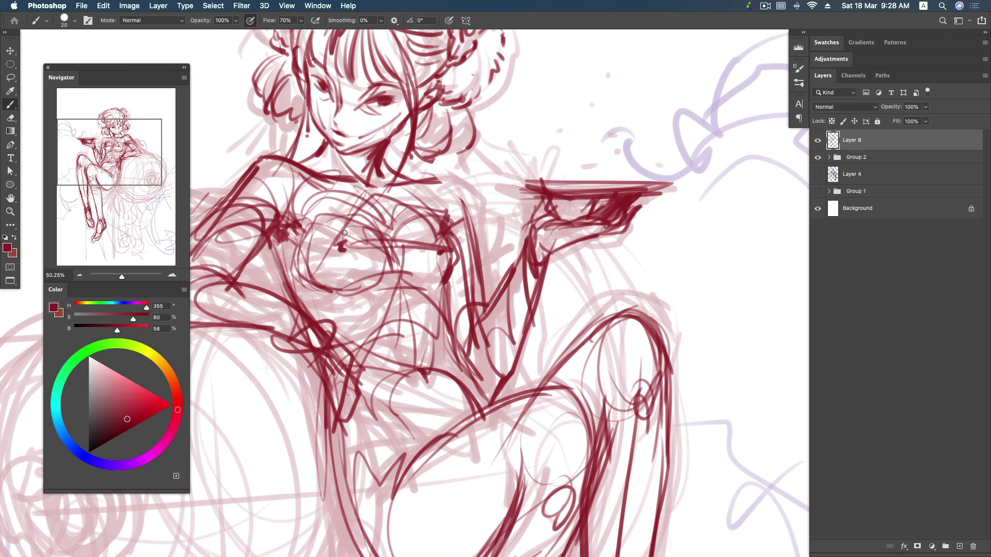
# - Draw dark red hair strands beside the face and across the bangs and forehead
pyautogui.scroll(3, 384, 212)
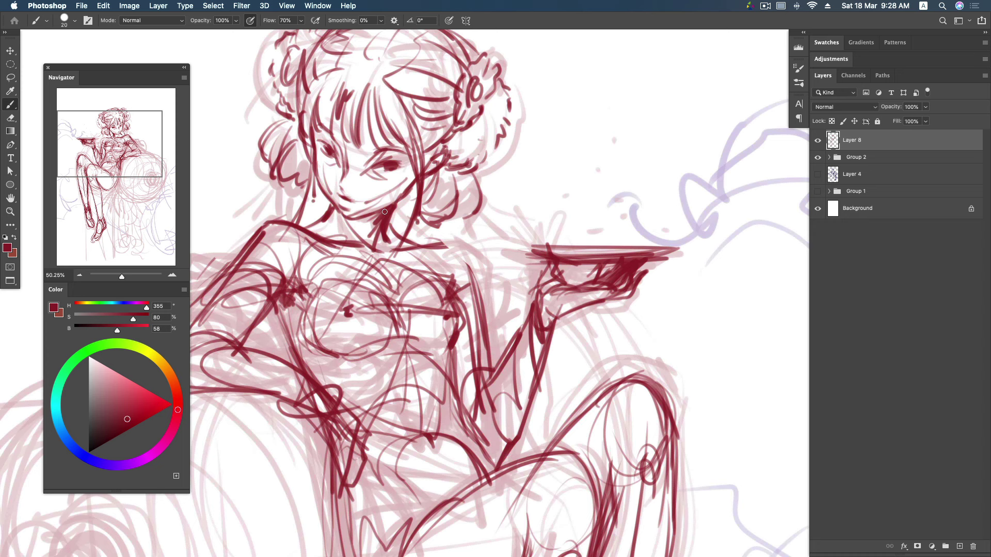
pyautogui.moveTo(417, 195); pyautogui.dragTo(399, 208)
pyautogui.moveTo(436, 168)
pyautogui.mouseDown()
pyautogui.moveTo(414, 226)
pyautogui.moveTo(405, 189)
pyautogui.mouseUp()
pyautogui.scroll(2, 436, 186)
pyautogui.moveTo(406, 137)
pyautogui.mouseDown()
pyautogui.moveTo(396, 164)
pyautogui.moveTo(419, 202)
pyautogui.mouseUp()
pyautogui.moveTo(338, 131)
pyautogui.mouseDown()
pyautogui.moveTo(323, 155)
pyautogui.moveTo(309, 153)
pyautogui.mouseUp()
pyautogui.moveTo(348, 92); pyautogui.dragTo(325, 127)
pyautogui.moveTo(359, 144)
pyautogui.mouseDown()
pyautogui.moveTo(356, 168)
pyautogui.moveTo(295, 203)
pyautogui.mouseUp()
# - Outline both sides of the face, the right eye and jaw, with more bang strokes
pyautogui.hscroll(-2, 534, 236)
pyautogui.hscroll(-1, 471, 228)
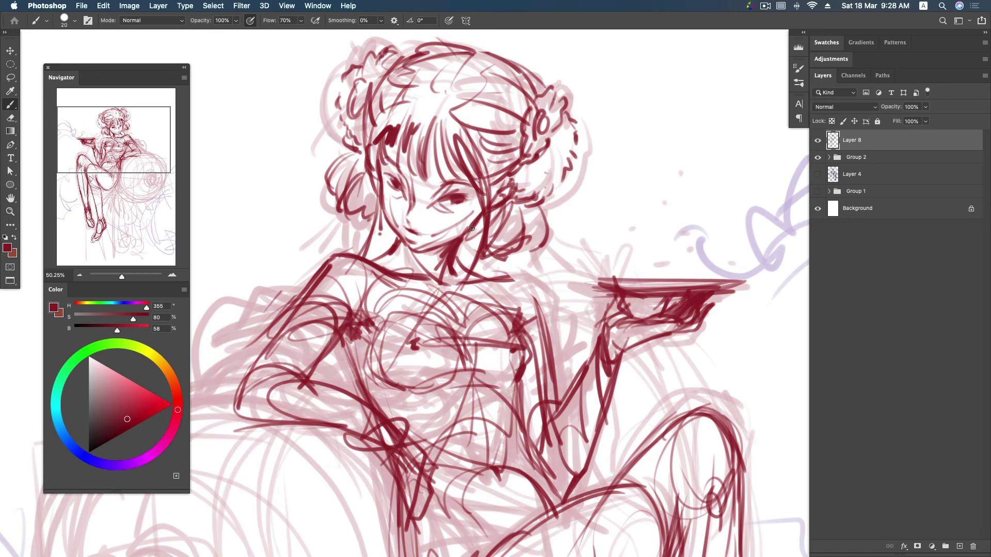
pyautogui.moveTo(423, 153); pyautogui.dragTo(407, 249)
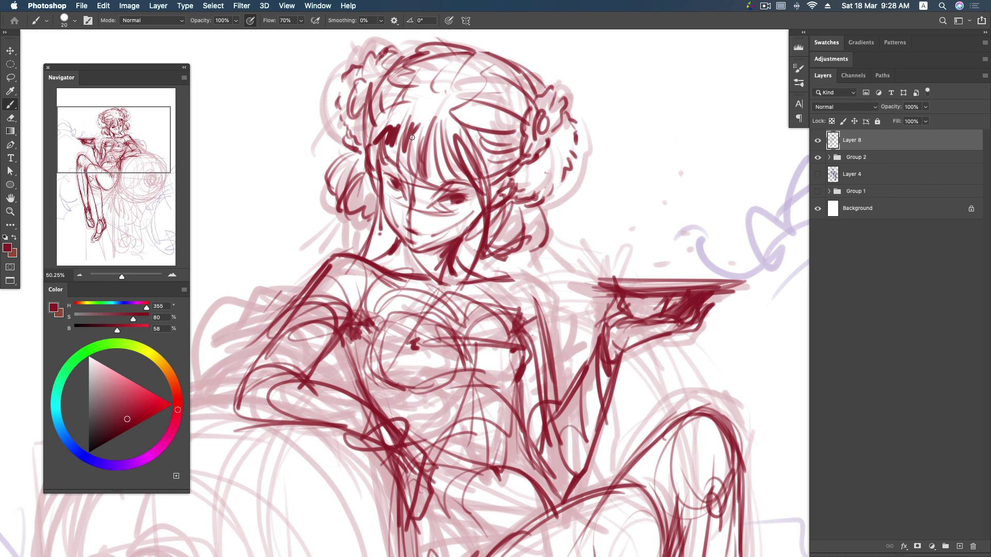
pyautogui.moveTo(443, 115); pyautogui.dragTo(372, 157)
pyautogui.moveTo(390, 221); pyautogui.dragTo(452, 237)
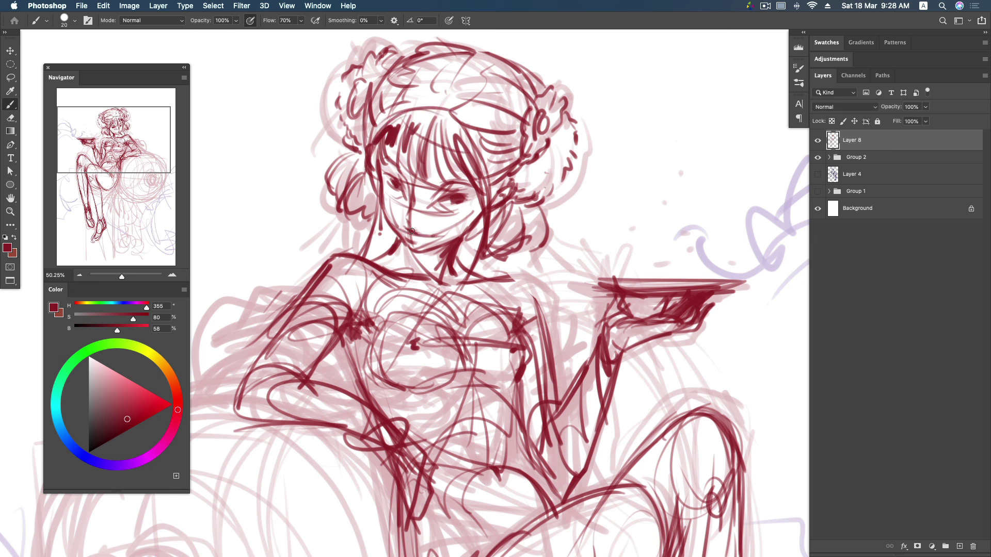
pyautogui.moveTo(391, 178); pyautogui.dragTo(391, 215)
pyautogui.moveTo(459, 196); pyautogui.dragTo(444, 242)
pyautogui.moveTo(391, 220); pyautogui.dragTo(393, 198)
# - Sketch both shoulders, the neck curve and lines down the chest and torso
pyautogui.moveTo(268, 344); pyautogui.dragTo(245, 422)
pyautogui.moveTo(312, 287); pyautogui.dragTo(244, 419)
pyautogui.moveTo(324, 271); pyautogui.dragTo(295, 300)
pyautogui.moveTo(358, 255)
pyautogui.mouseDown()
pyautogui.moveTo(389, 270)
pyautogui.moveTo(367, 309)
pyautogui.moveTo(310, 318)
pyautogui.moveTo(336, 361)
pyautogui.mouseUp()
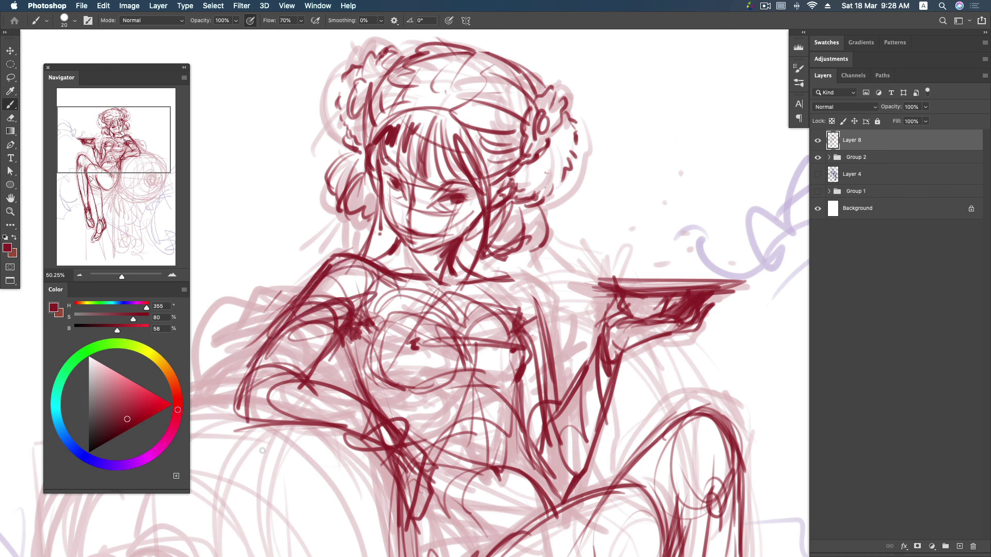
pyautogui.moveTo(496, 271)
pyautogui.mouseDown()
pyautogui.moveTo(542, 320)
pyautogui.moveTo(538, 336)
pyautogui.mouseUp()
pyautogui.moveTo(527, 366); pyautogui.dragTo(517, 388)
pyautogui.moveTo(424, 392); pyautogui.dragTo(493, 386)
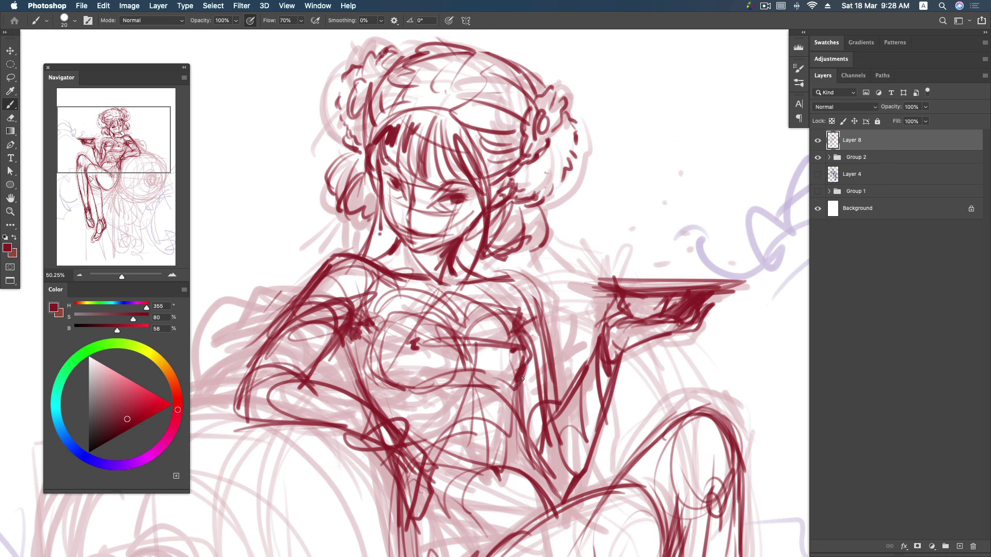
pyautogui.moveTo(383, 318); pyautogui.dragTo(372, 354)
# - Draw arching lines across the belly with a small tick
pyautogui.scroll(-5, 465, 309)
pyautogui.moveTo(404, 313); pyautogui.dragTo(483, 294)
pyautogui.moveTo(467, 336); pyautogui.dragTo(520, 372)
pyautogui.moveTo(415, 350); pyautogui.dragTo(446, 390)
# - Draw the arching thigh line and strokes along the oval side and torso
pyautogui.moveTo(381, 381); pyautogui.dragTo(472, 361)
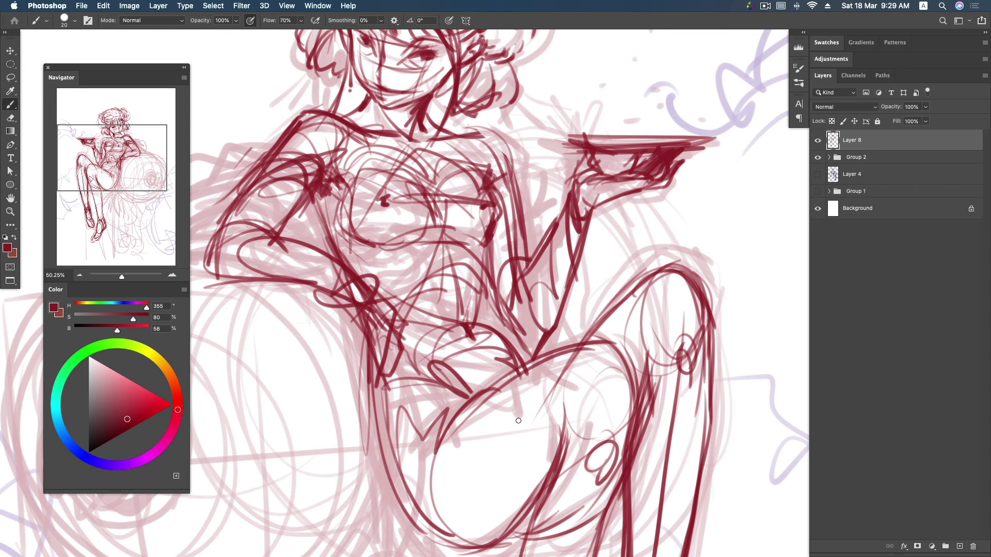
pyautogui.scroll(-2, 454, 330)
pyautogui.scroll(-2, 444, 310)
pyautogui.moveTo(400, 316)
pyautogui.mouseDown()
pyautogui.moveTo(534, 241)
pyautogui.moveTo(601, 231)
pyautogui.mouseUp()
pyautogui.moveTo(416, 290); pyautogui.dragTo(425, 418)
pyautogui.moveTo(329, 213); pyautogui.dragTo(415, 428)
pyautogui.moveTo(362, 380); pyautogui.dragTo(356, 274)
pyautogui.moveTo(361, 312); pyautogui.dragTo(461, 191)
pyautogui.moveTo(462, 132); pyautogui.dragTo(493, 238)
pyautogui.moveTo(525, 282); pyautogui.dragTo(492, 237)
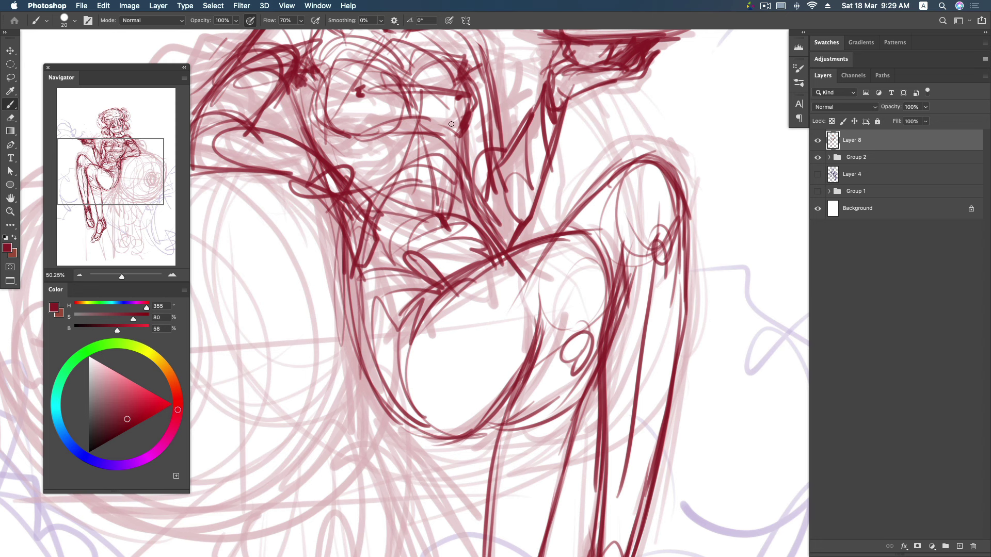
# - Draw the oval's lower edge, an inner oval with zigzags, and thin hip strokes
pyautogui.moveTo(302, 99); pyautogui.dragTo(361, 408)
pyautogui.moveTo(361, 343)
pyautogui.mouseDown()
pyautogui.moveTo(446, 436)
pyautogui.moveTo(550, 387)
pyautogui.mouseUp()
pyautogui.moveTo(436, 449); pyautogui.dragTo(591, 398)
pyautogui.scroll(-2, 557, 339)
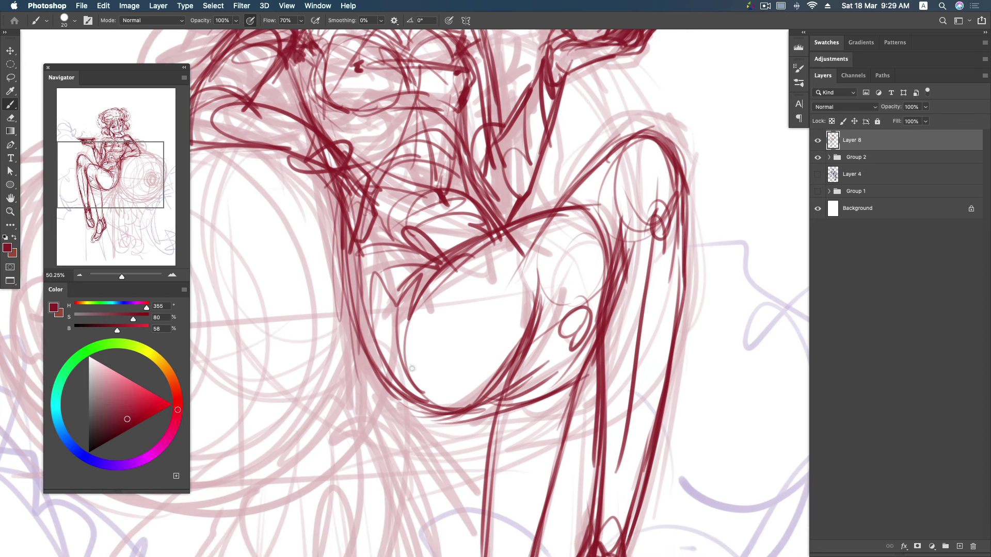
pyautogui.moveTo(379, 277); pyautogui.dragTo(505, 233)
pyautogui.moveTo(455, 292); pyautogui.dragTo(509, 393)
pyautogui.moveTo(373, 301)
pyautogui.mouseDown()
pyautogui.moveTo(389, 291)
pyautogui.moveTo(482, 301)
pyautogui.mouseUp()
pyautogui.moveTo(377, 338); pyautogui.dragTo(472, 266)
pyautogui.moveTo(423, 302); pyautogui.dragTo(511, 266)
pyautogui.moveTo(447, 286); pyautogui.dragTo(523, 252)
# - Curve lines down the waist, right hip and bottom, reinforcing the oval
pyautogui.moveTo(487, 209)
pyautogui.mouseDown()
pyautogui.moveTo(545, 273)
pyautogui.moveTo(555, 261)
pyautogui.moveTo(565, 299)
pyautogui.moveTo(542, 397)
pyautogui.mouseUp()
pyautogui.moveTo(554, 267)
pyautogui.mouseDown()
pyautogui.moveTo(537, 403)
pyautogui.moveTo(439, 422)
pyautogui.mouseUp()
pyautogui.moveTo(360, 307); pyautogui.dragTo(504, 407)
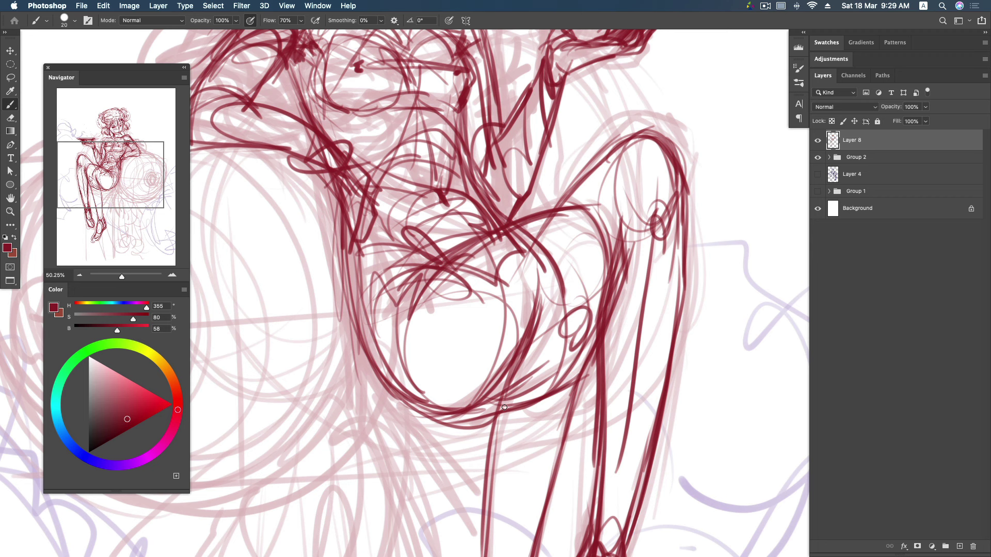
pyautogui.moveTo(401, 375); pyautogui.dragTo(413, 284)
pyautogui.moveTo(444, 263)
pyautogui.mouseDown()
pyautogui.moveTo(575, 204)
pyautogui.moveTo(599, 320)
pyautogui.mouseUp()
pyautogui.moveTo(609, 219)
pyautogui.mouseDown()
pyautogui.moveTo(609, 284)
pyautogui.moveTo(590, 119)
pyautogui.mouseUp()
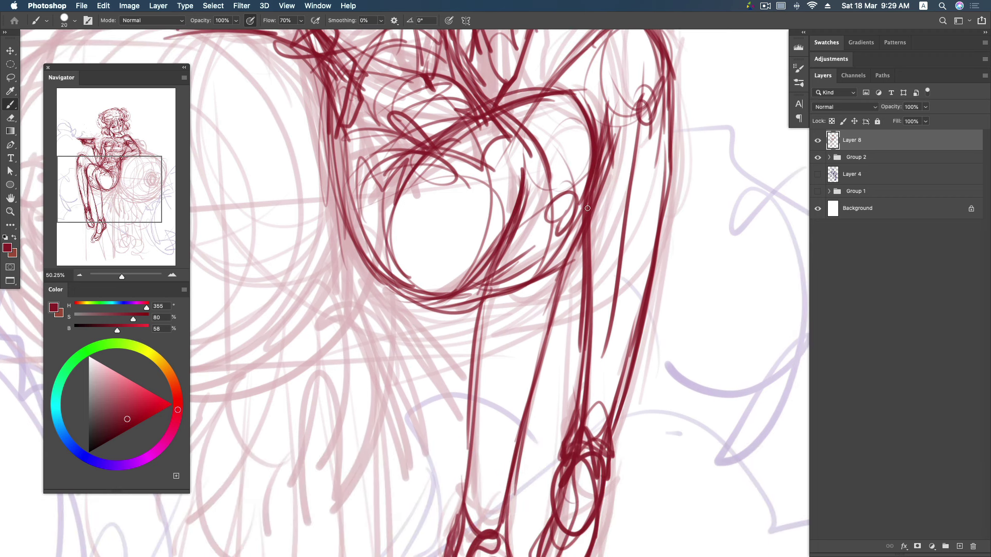
pyautogui.scroll(-5, 609, 221)
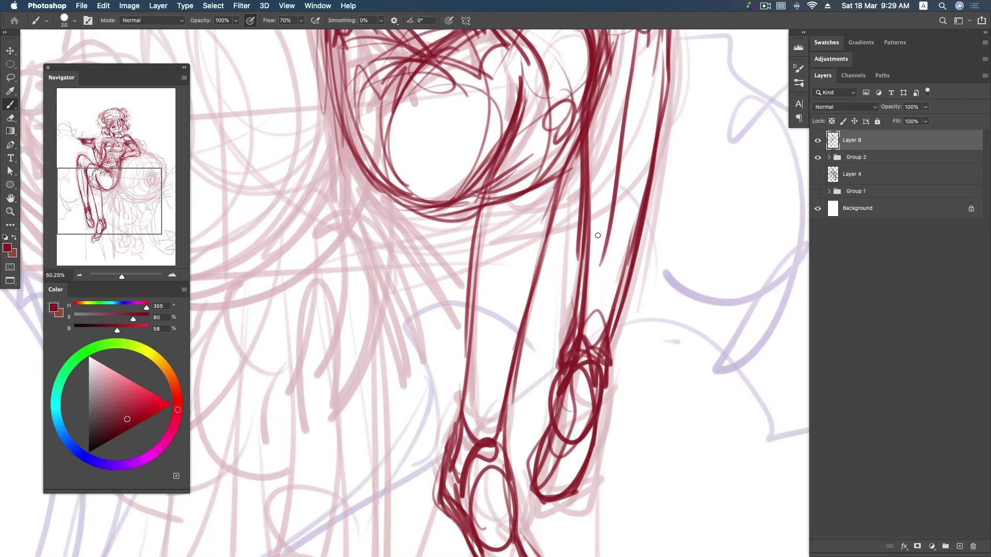
# - Zoom out to check the whole figure, then add shoulder and underarm strokes
pyautogui.press('z')
pyautogui.moveTo(597, 236); pyautogui.dragTo(473, 422)
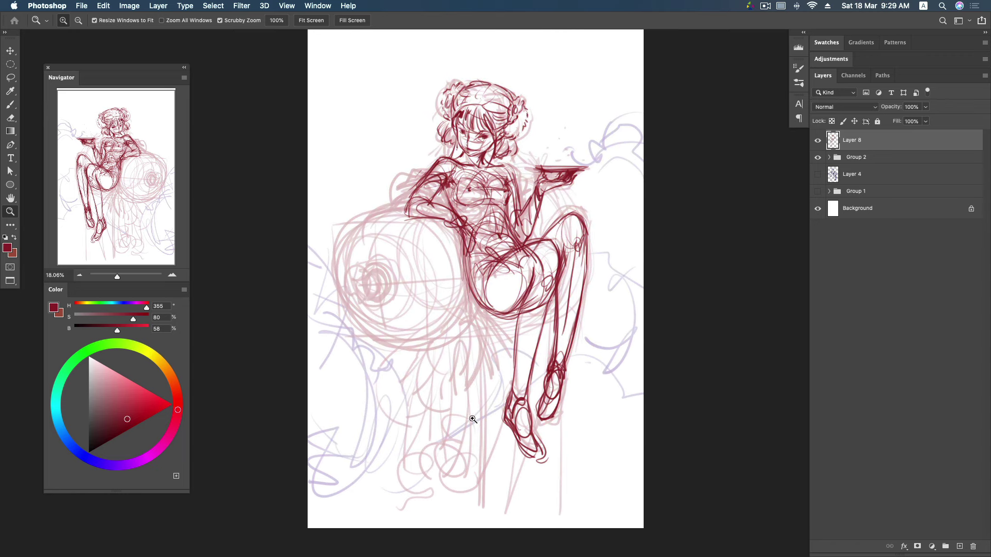
pyautogui.moveTo(528, 196); pyautogui.dragTo(555, 187)
pyautogui.press('b')
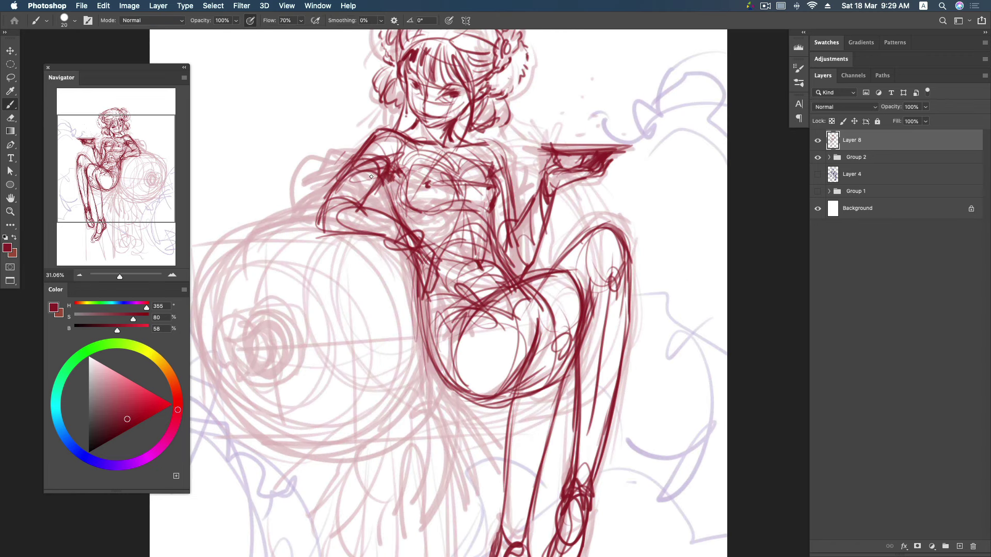
pyautogui.moveTo(309, 236); pyautogui.dragTo(346, 196)
pyautogui.moveTo(350, 238); pyautogui.dragTo(500, 265)
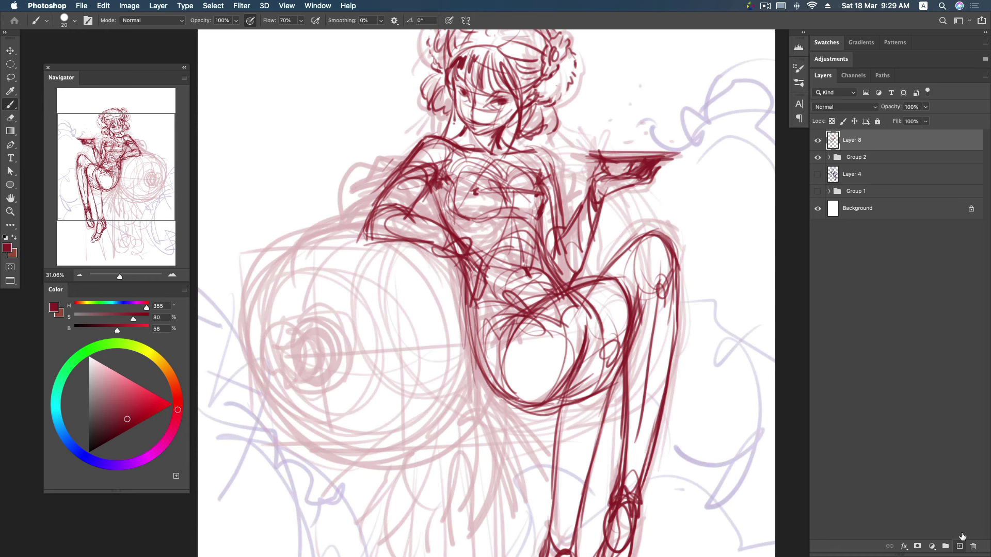
# - Add a new empty layer and pick a purple brush colour
pyautogui.click(960, 546)
pyautogui.moveTo(137, 458); pyautogui.dragTo(130, 464)
pyautogui.click(112, 424)
pyautogui.moveTo(262, 344)
pyautogui.mouseDown()
pyautogui.moveTo(483, 248)
pyautogui.moveTo(398, 452)
pyautogui.moveTo(513, 352)
pyautogui.mouseUp()
# - Retrace the big drum circle in purple, with inner curves and a diagonal axis
pyautogui.moveTo(505, 279)
pyautogui.mouseDown()
pyautogui.moveTo(514, 345)
pyautogui.moveTo(333, 439)
pyautogui.moveTo(354, 212)
pyautogui.moveTo(416, 202)
pyautogui.mouseUp()
pyautogui.moveTo(280, 375)
pyautogui.mouseDown()
pyautogui.moveTo(330, 222)
pyautogui.moveTo(358, 209)
pyautogui.mouseUp()
pyautogui.moveTo(295, 276)
pyautogui.mouseDown()
pyautogui.moveTo(328, 388)
pyautogui.moveTo(630, 217)
pyautogui.mouseUp()
pyautogui.moveTo(299, 379); pyautogui.dragTo(590, 233)
pyautogui.moveTo(523, 365); pyautogui.dragTo(507, 267)
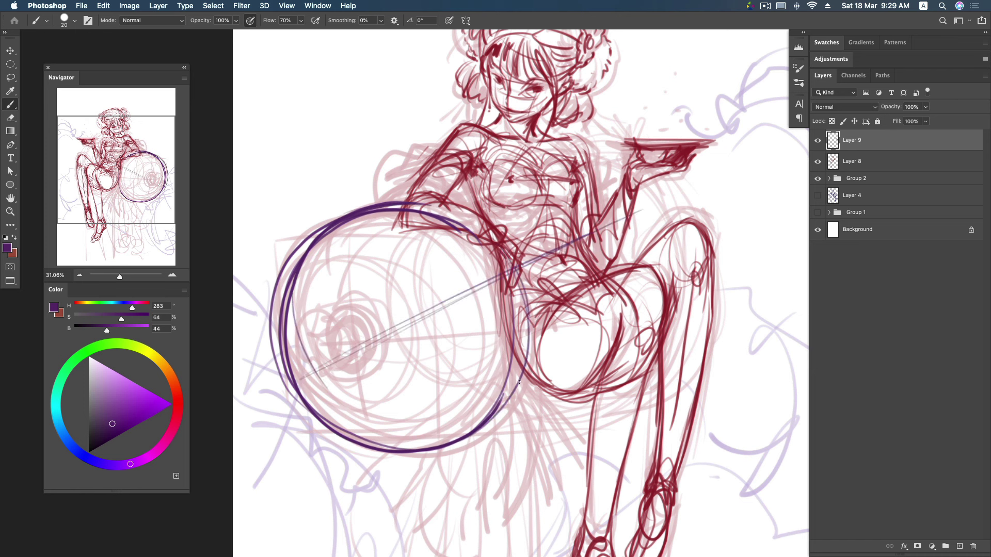
pyautogui.moveTo(415, 208); pyautogui.dragTo(508, 268)
pyautogui.moveTo(517, 306)
pyautogui.mouseDown()
pyautogui.moveTo(310, 243)
pyautogui.moveTo(394, 436)
pyautogui.mouseUp()
pyautogui.moveTo(314, 256); pyautogui.dragTo(434, 441)
pyautogui.moveTo(302, 378); pyautogui.dragTo(474, 285)
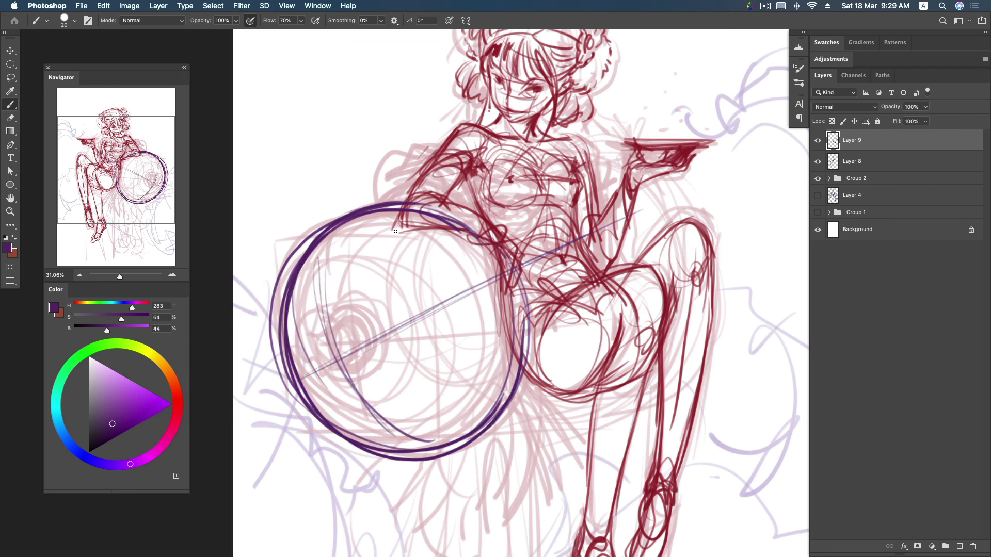
# - Sweep purple arcs and a large ellipse around the figure's shoulders and torso
pyautogui.moveTo(361, 240); pyautogui.dragTo(594, 144)
pyautogui.moveTo(391, 211)
pyautogui.mouseDown()
pyautogui.moveTo(403, 169)
pyautogui.moveTo(525, 119)
pyautogui.moveTo(573, 170)
pyautogui.mouseUp()
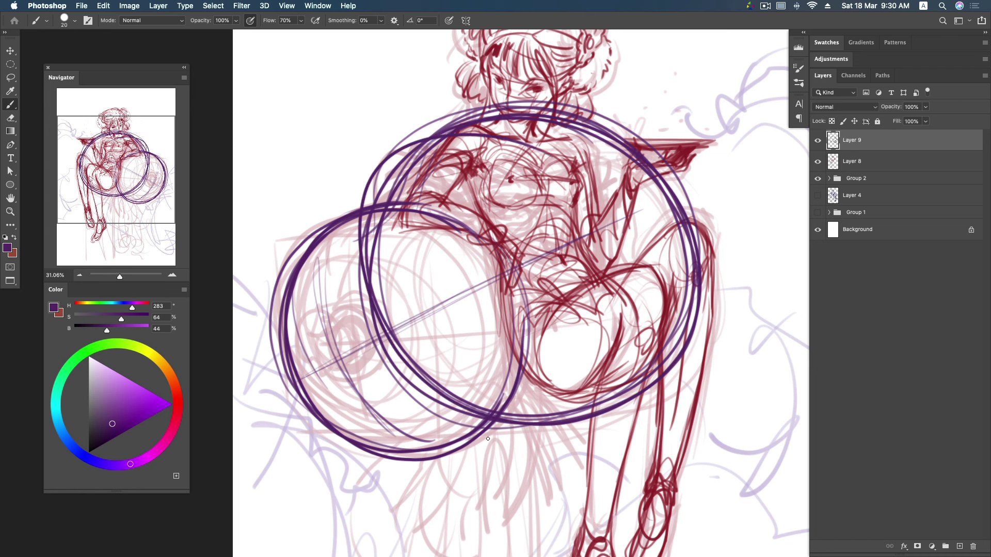
pyautogui.moveTo(514, 405); pyautogui.dragTo(539, 409)
pyautogui.moveTo(479, 431); pyautogui.dragTo(545, 406)
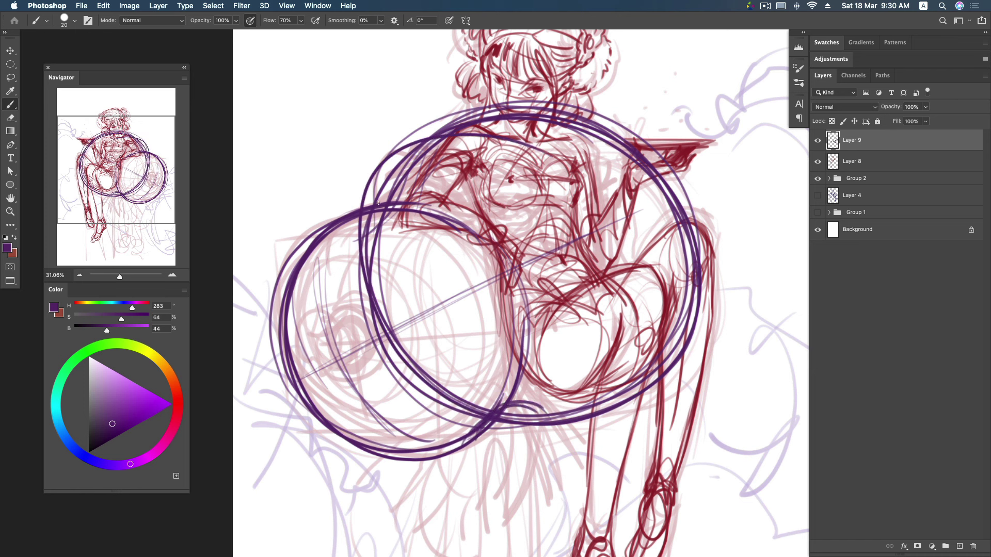
pyautogui.moveTo(360, 211)
pyautogui.mouseDown()
pyautogui.moveTo(388, 176)
pyautogui.moveTo(453, 184)
pyautogui.mouseUp()
pyautogui.moveTo(540, 386); pyautogui.dragTo(512, 432)
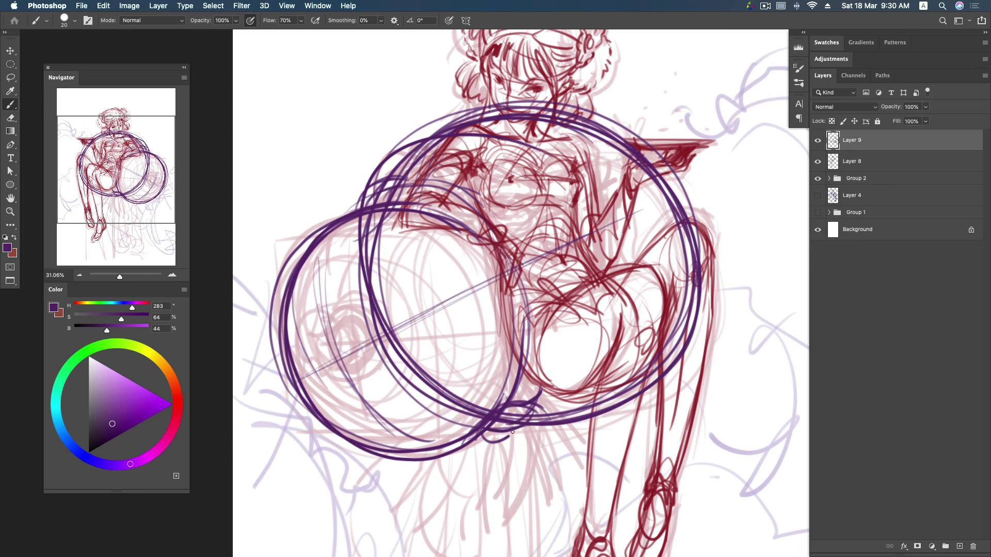
pyautogui.moveTo(537, 369); pyautogui.dragTo(518, 242)
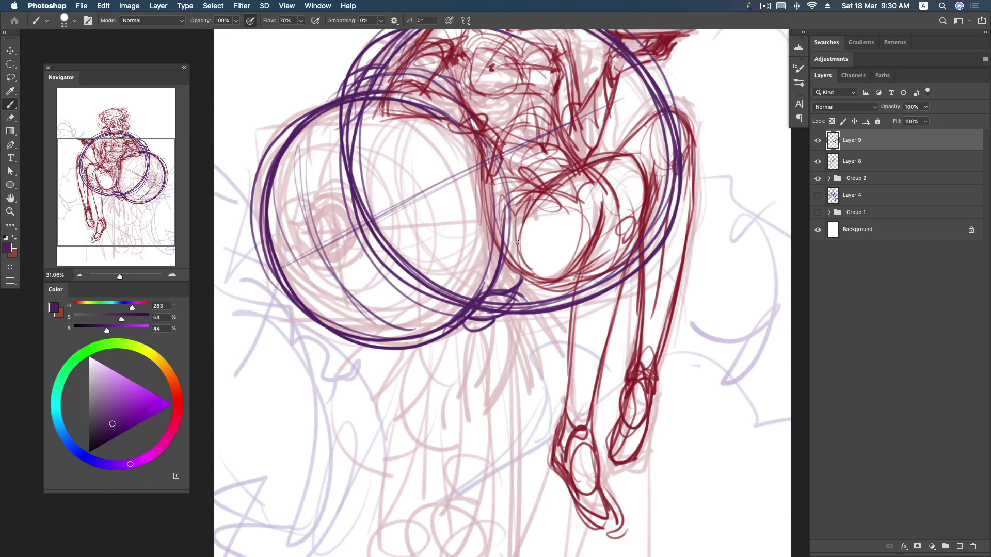
pyautogui.moveTo(548, 230); pyautogui.dragTo(607, 376)
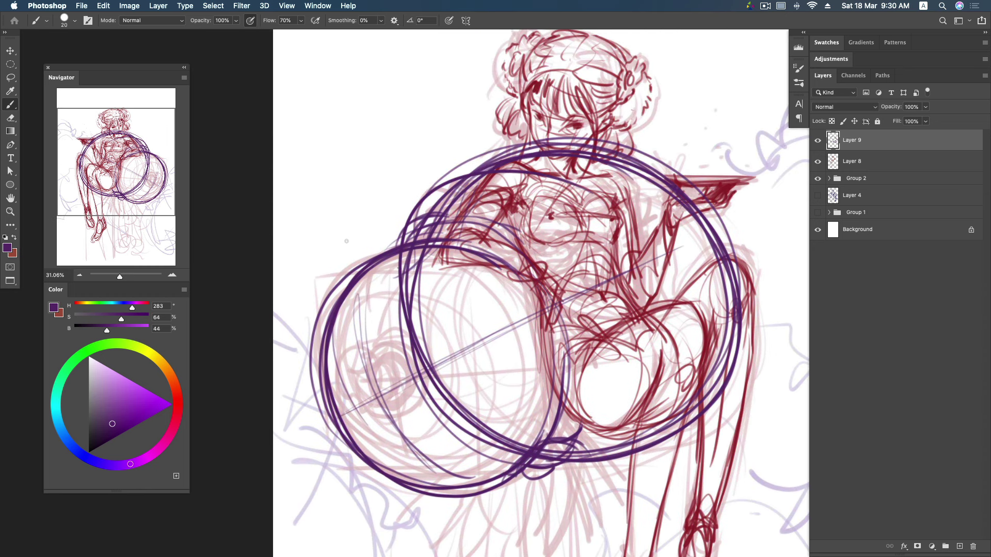
# - Sketch large purple loops upper-left of the drum and curving around its left side
pyautogui.moveTo(396, 264); pyautogui.dragTo(465, 173)
pyautogui.moveTo(443, 212); pyautogui.dragTo(402, 238)
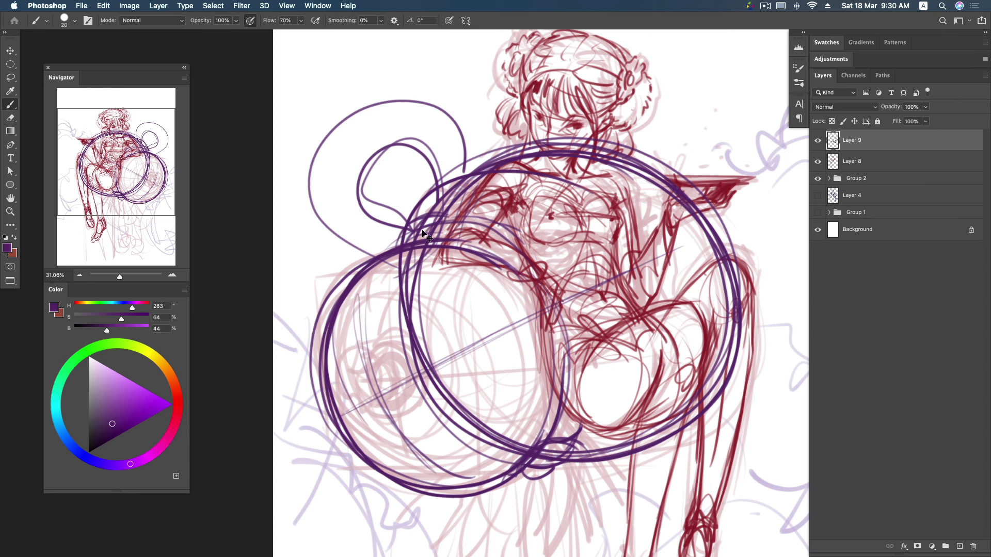
pyautogui.hotkey('ctrl', 'z')
pyautogui.hotkey('ctrl', 'z')
pyautogui.moveTo(392, 259)
pyautogui.mouseDown()
pyautogui.moveTo(463, 173)
pyautogui.moveTo(407, 238)
pyautogui.moveTo(398, 227)
pyautogui.mouseUp()
pyautogui.moveTo(354, 256)
pyautogui.mouseDown()
pyautogui.moveTo(436, 227)
pyautogui.moveTo(315, 406)
pyautogui.mouseUp()
pyautogui.moveTo(361, 271)
pyautogui.mouseDown()
pyautogui.moveTo(343, 357)
pyautogui.moveTo(329, 358)
pyautogui.moveTo(394, 305)
pyautogui.moveTo(375, 235)
pyautogui.moveTo(365, 254)
pyautogui.moveTo(449, 175)
pyautogui.moveTo(384, 243)
pyautogui.mouseUp()
pyautogui.moveTo(384, 302); pyautogui.dragTo(330, 364)
pyautogui.moveTo(593, 293); pyautogui.dragTo(596, 213)
pyautogui.moveTo(578, 355); pyautogui.dragTo(516, 403)
pyautogui.moveTo(520, 274)
pyautogui.mouseDown()
pyautogui.moveTo(516, 296)
pyautogui.moveTo(367, 354)
pyautogui.moveTo(362, 331)
pyautogui.moveTo(356, 341)
pyautogui.moveTo(377, 356)
pyautogui.moveTo(343, 340)
pyautogui.moveTo(361, 335)
pyautogui.moveTo(335, 338)
pyautogui.moveTo(361, 377)
pyautogui.moveTo(365, 306)
pyautogui.moveTo(387, 361)
pyautogui.moveTo(372, 306)
pyautogui.moveTo(346, 368)
pyautogui.moveTo(362, 333)
pyautogui.mouseUp()
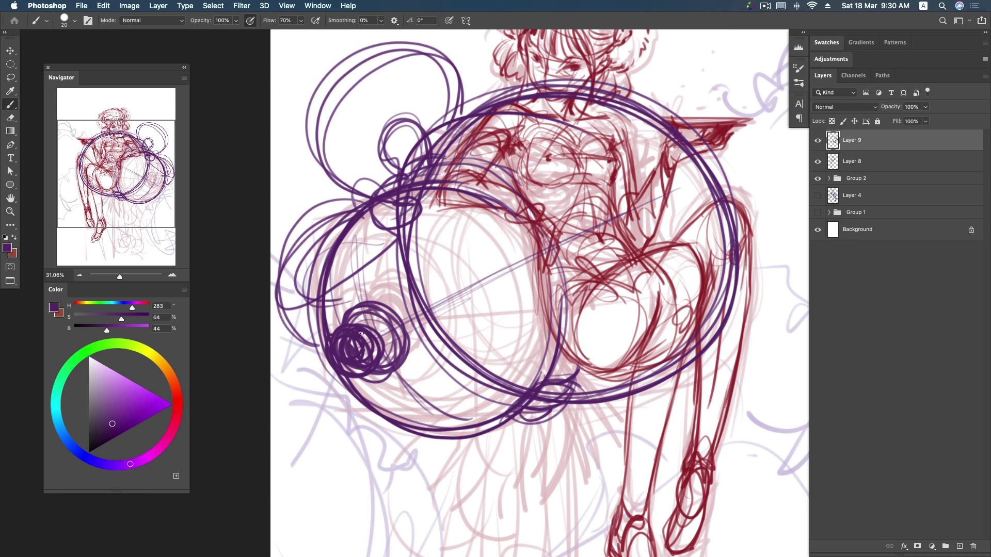
# - Add a small purple spiral at the circle's lower left and move Layer 9 below Layer 8
pyautogui.moveTo(439, 281); pyautogui.dragTo(491, 326)
pyautogui.press('z')
pyautogui.moveTo(649, 238); pyautogui.dragTo(593, 242)
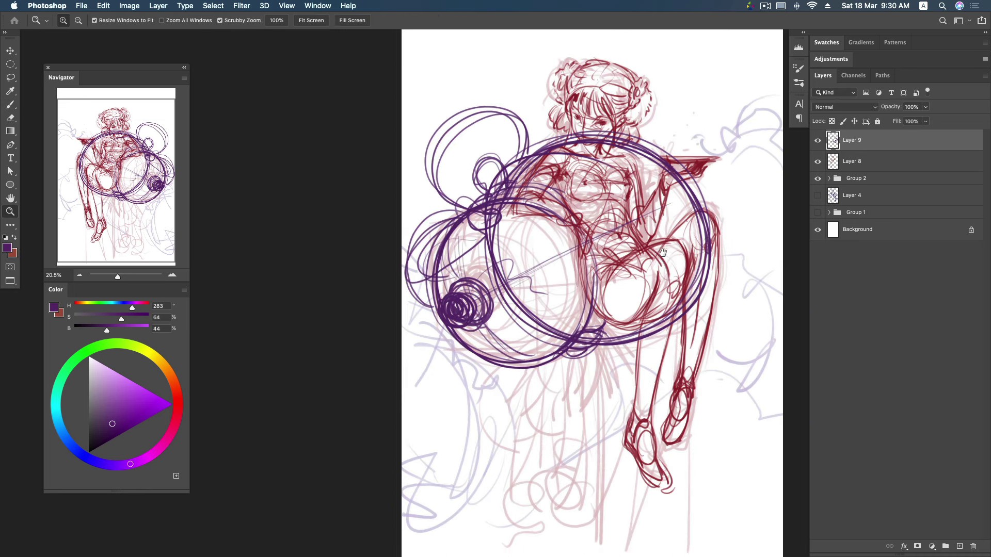
pyautogui.moveTo(893, 147)
pyautogui.mouseDown()
pyautogui.moveTo(896, 163)
pyautogui.moveTo(885, 170)
pyautogui.mouseUp()
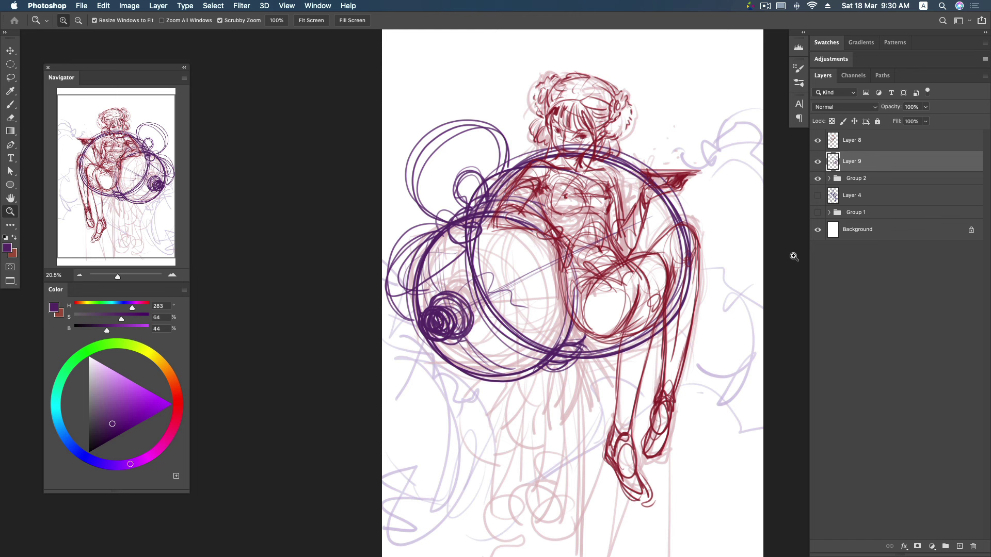
# - Save, add a new layer above Group 2, and choose a dark green brush colour
pyautogui.hotkey('ctrl', 's')
pyautogui.click(912, 180)
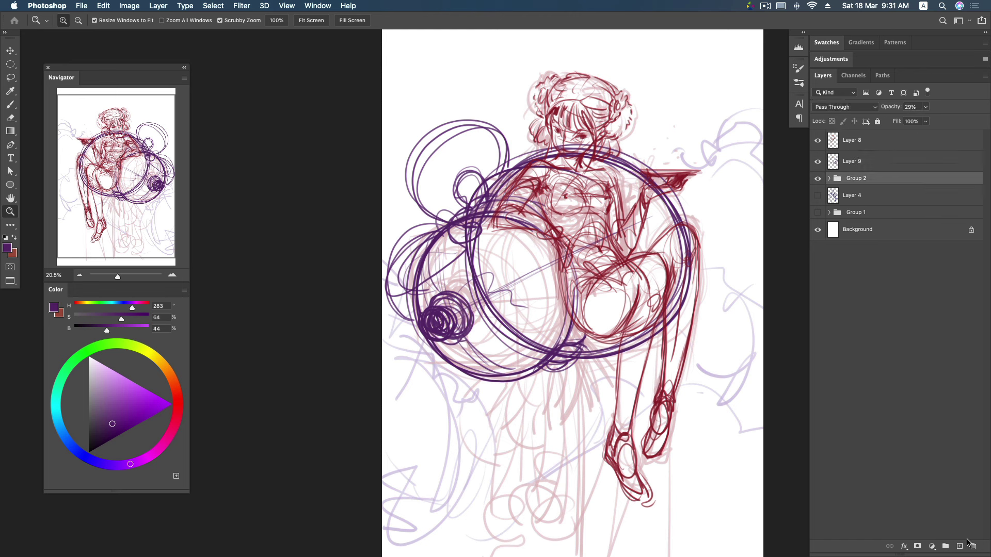
pyautogui.click(960, 546)
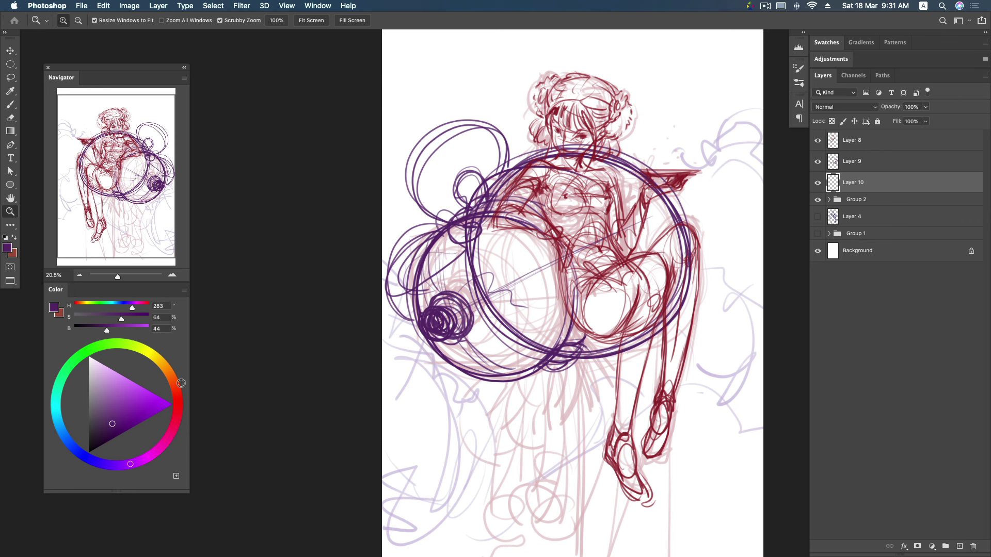
pyautogui.click(76, 359)
pyautogui.moveTo(109, 402); pyautogui.dragTo(112, 425)
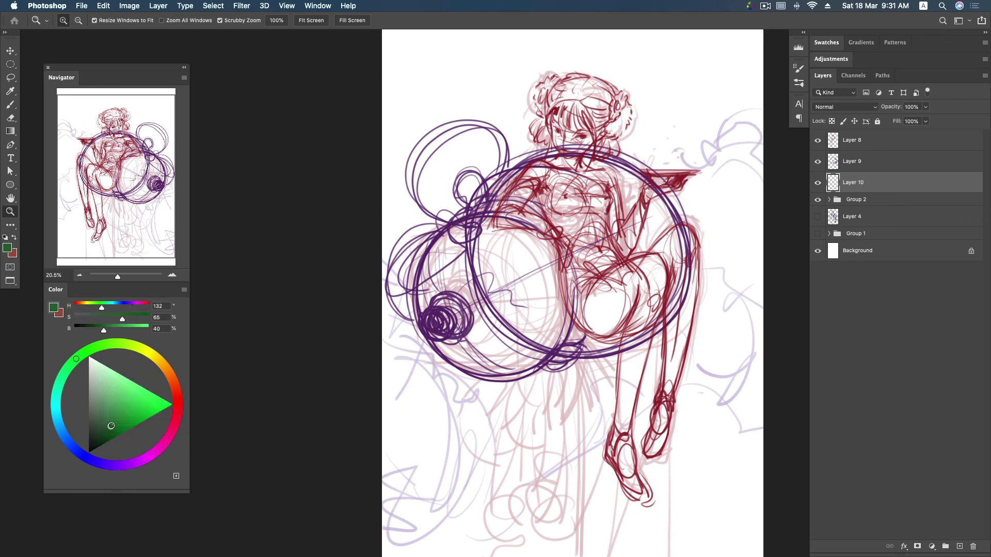
pyautogui.press('b')
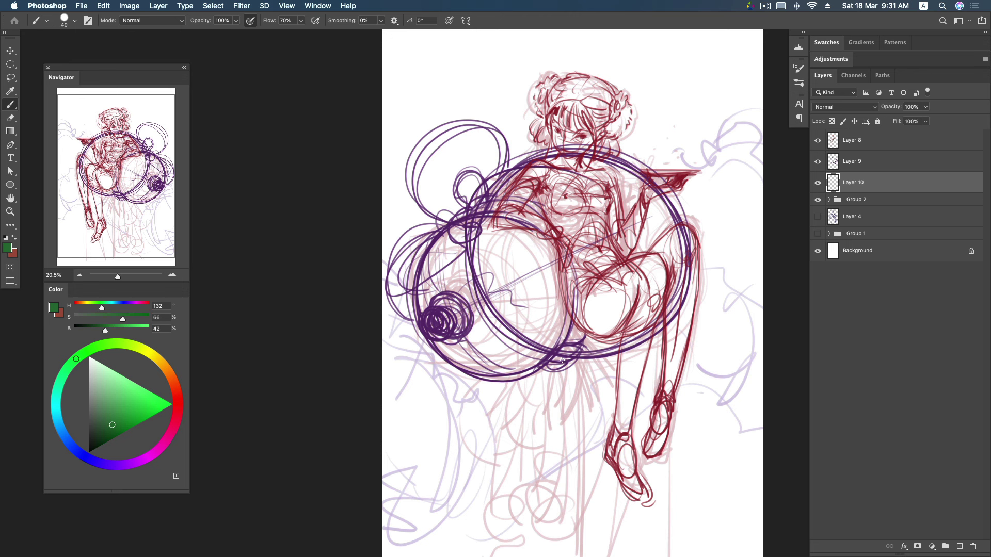
# - Paint green zigzag leaf strokes across the lower torso, lower drawing and right leg
pyautogui.moveTo(523, 336)
pyautogui.mouseDown()
pyautogui.moveTo(642, 339)
pyautogui.moveTo(653, 325)
pyautogui.mouseUp()
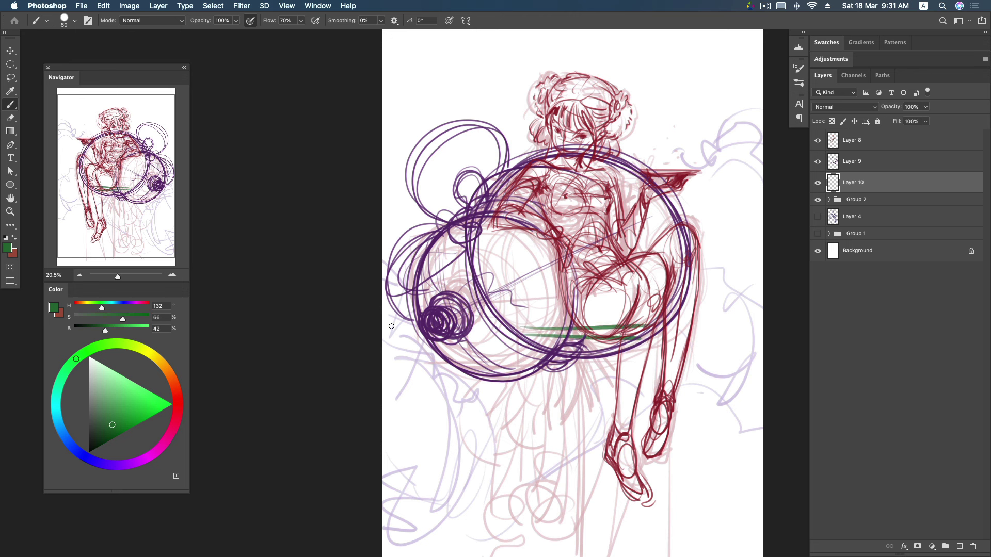
pyautogui.moveTo(398, 287)
pyautogui.mouseDown()
pyautogui.moveTo(460, 410)
pyautogui.moveTo(485, 420)
pyautogui.mouseUp()
pyautogui.moveTo(397, 500)
pyautogui.mouseDown()
pyautogui.moveTo(392, 511)
pyautogui.moveTo(508, 407)
pyautogui.moveTo(607, 436)
pyautogui.moveTo(661, 429)
pyautogui.moveTo(698, 388)
pyautogui.mouseUp()
pyautogui.moveTo(625, 323)
pyautogui.mouseDown()
pyautogui.moveTo(718, 262)
pyautogui.moveTo(726, 286)
pyautogui.mouseUp()
pyautogui.moveTo(681, 353)
pyautogui.mouseDown()
pyautogui.moveTo(732, 305)
pyautogui.moveTo(715, 258)
pyautogui.moveTo(723, 262)
pyautogui.moveTo(725, 237)
pyautogui.moveTo(738, 281)
pyautogui.moveTo(699, 372)
pyautogui.moveTo(707, 400)
pyautogui.moveTo(762, 444)
pyautogui.mouseUp()
pyautogui.moveTo(736, 285); pyautogui.dragTo(761, 341)
pyautogui.moveTo(762, 364); pyautogui.dragTo(762, 399)
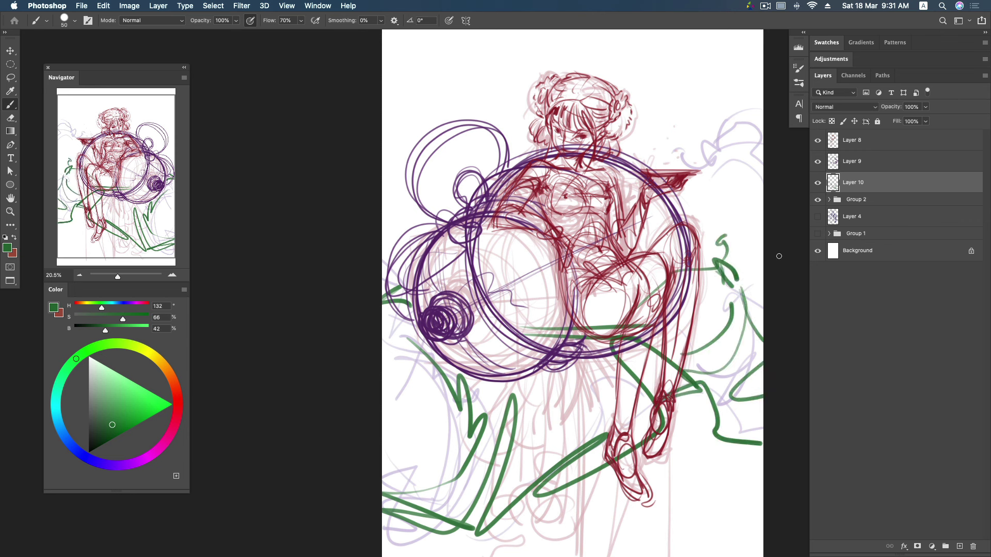
pyautogui.moveTo(763, 184)
pyautogui.mouseDown()
pyautogui.moveTo(731, 191)
pyautogui.moveTo(721, 214)
pyautogui.moveTo(763, 180)
pyautogui.moveTo(702, 204)
pyautogui.mouseUp()
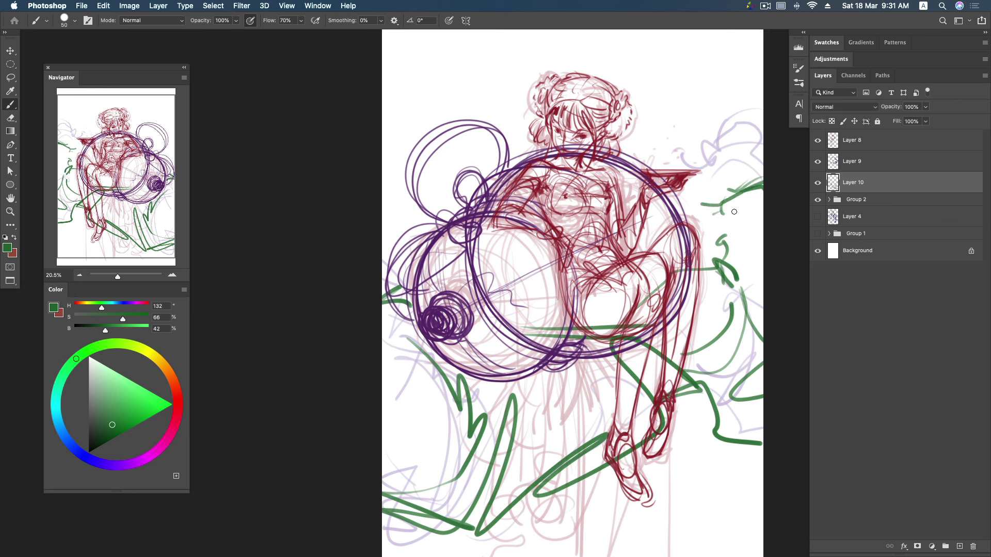
# - Add more green strokes along the right edge and lower left, then erase a stray stroke
pyautogui.press('super+z')
pyautogui.moveTo(763, 289); pyautogui.dragTo(733, 323)
pyautogui.moveTo(763, 417)
pyautogui.mouseDown()
pyautogui.moveTo(737, 422)
pyautogui.moveTo(740, 433)
pyautogui.mouseUp()
pyautogui.moveTo(530, 377)
pyautogui.mouseDown()
pyautogui.moveTo(559, 422)
pyautogui.moveTo(448, 520)
pyautogui.moveTo(382, 461)
pyautogui.mouseUp()
pyautogui.moveTo(458, 406)
pyautogui.mouseDown()
pyautogui.moveTo(416, 368)
pyautogui.moveTo(383, 287)
pyautogui.mouseUp()
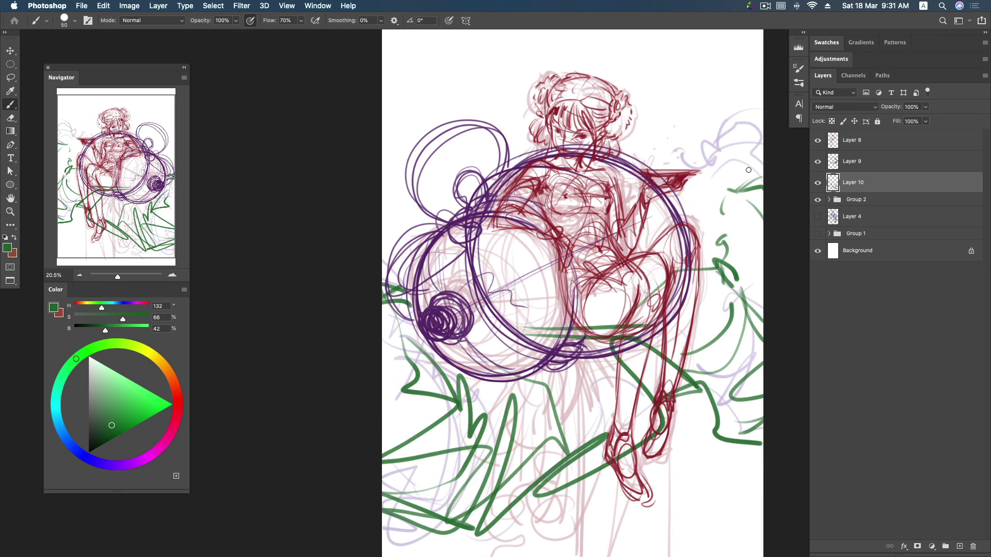
pyautogui.press('e')
pyautogui.moveTo(717, 184); pyautogui.dragTo(779, 179)
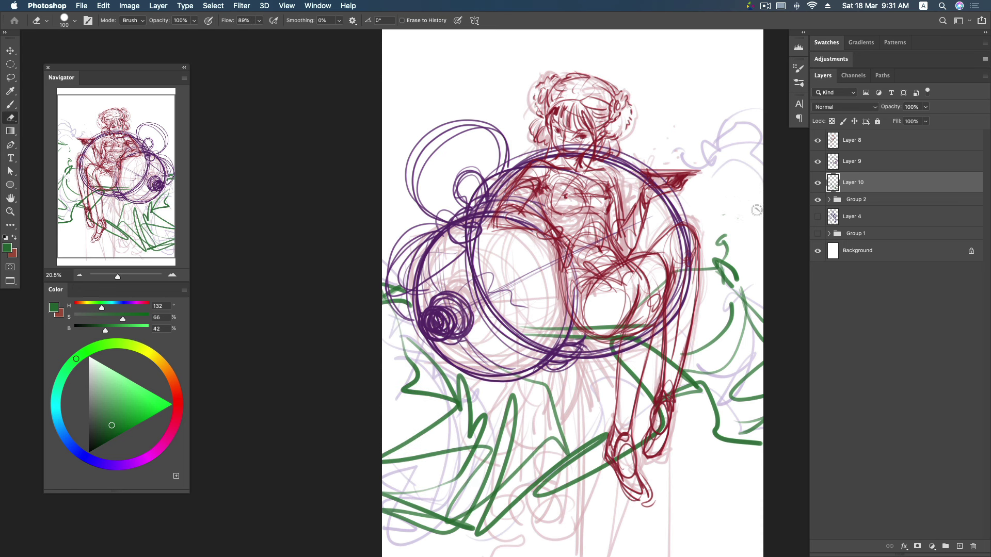
# - Zoom out and nudge Layer 10's green leaves up and slightly to the right
pyautogui.press('z')
pyautogui.moveTo(715, 240); pyautogui.dragTo(671, 240)
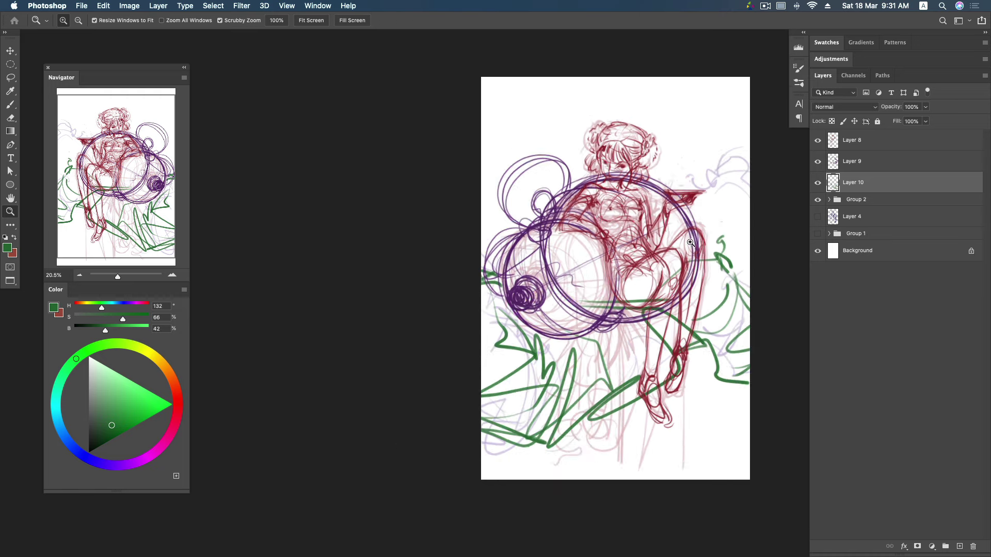
pyautogui.press('v')
pyautogui.moveTo(739, 296)
pyautogui.mouseDown()
pyautogui.moveTo(740, 308)
pyautogui.moveTo(747, 285)
pyautogui.mouseUp()
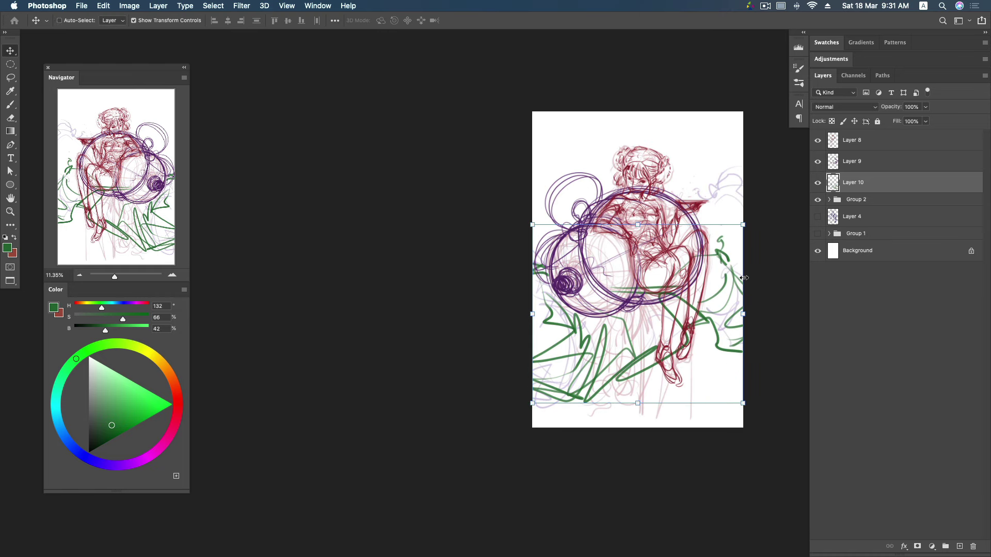
pyautogui.press('b')
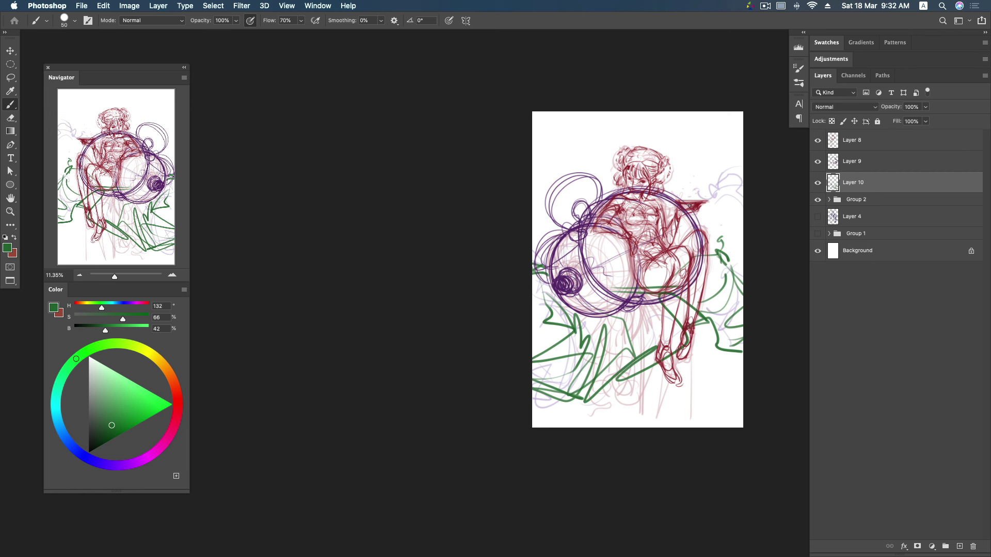
# - Draw thin vertical green lines along the top of the drawing
pyautogui.moveTo(552, 388)
pyautogui.mouseDown()
pyautogui.moveTo(533, 400)
pyautogui.moveTo(553, 395)
pyautogui.mouseUp()
pyautogui.moveTo(586, 196); pyautogui.dragTo(586, 113)
pyautogui.moveTo(578, 222)
pyautogui.mouseDown()
pyautogui.moveTo(578, 112)
pyautogui.moveTo(594, 112)
pyautogui.mouseUp()
pyautogui.moveTo(674, 193)
pyautogui.mouseDown()
pyautogui.moveTo(673, 121)
pyautogui.moveTo(678, 128)
pyautogui.mouseUp()
pyautogui.moveTo(600, 122); pyautogui.dragTo(601, 189)
pyautogui.moveTo(686, 133); pyautogui.dragTo(684, 199)
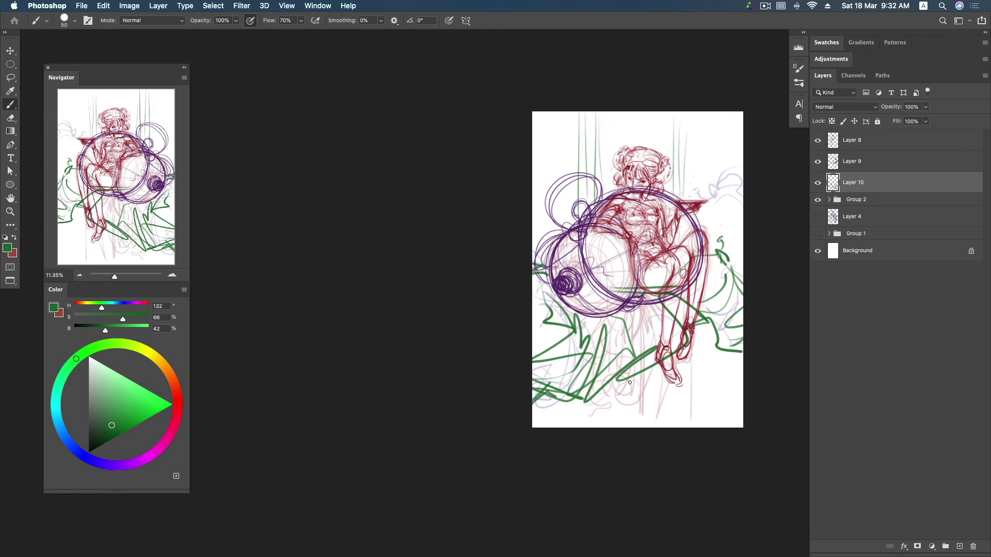
# - Save, then fade Layers 9 and 10 together to 49% opacity
pyautogui.click(899, 145)
pyautogui.press('super+s')
pyautogui.click(896, 182)
pyautogui.keyDown('shift'); pyautogui.click(902, 161); pyautogui.keyUp('shift')
pyautogui.click(925, 106)
pyautogui.moveTo(925, 120); pyautogui.dragTo(903, 120)
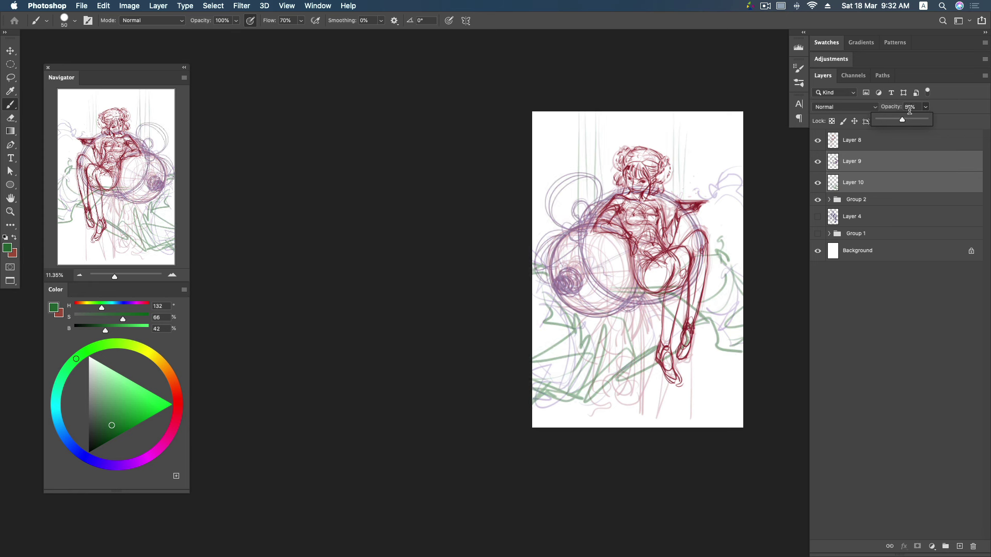
pyautogui.click(914, 102)
# - Add a new top layer, choose a deep dark blue, and zoom in on the upper body
pyautogui.click(959, 546)
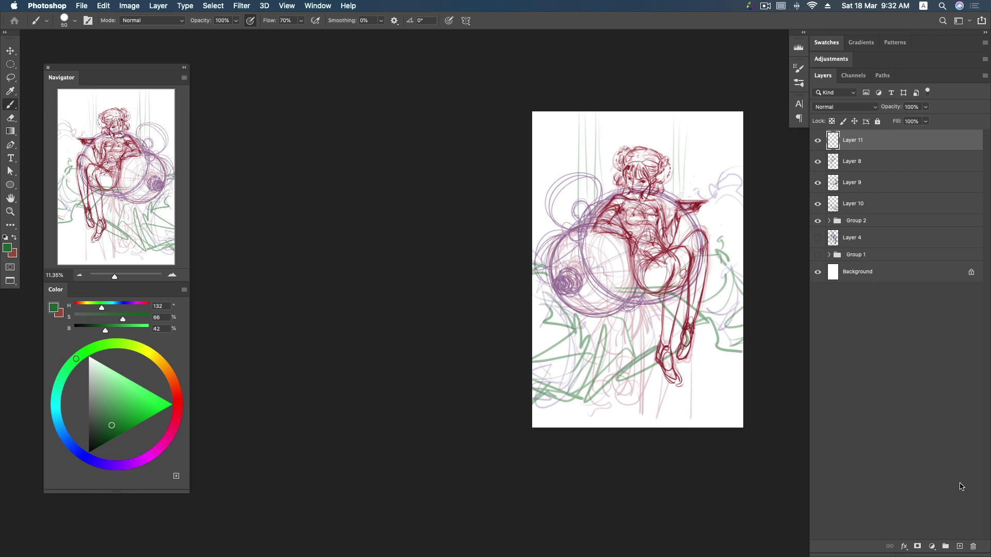
pyautogui.click(77, 449)
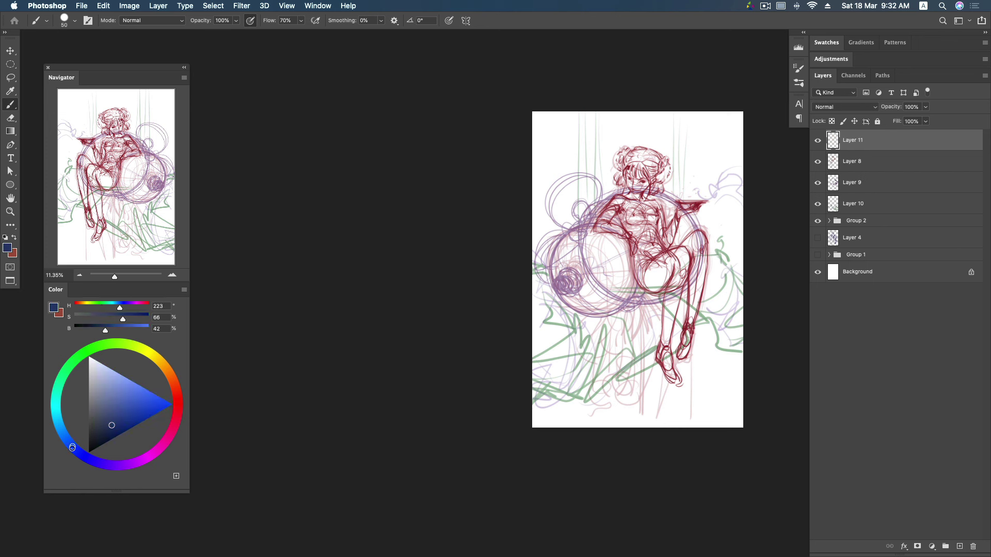
pyautogui.moveTo(76, 450); pyautogui.dragTo(84, 456)
pyautogui.press('super+s')
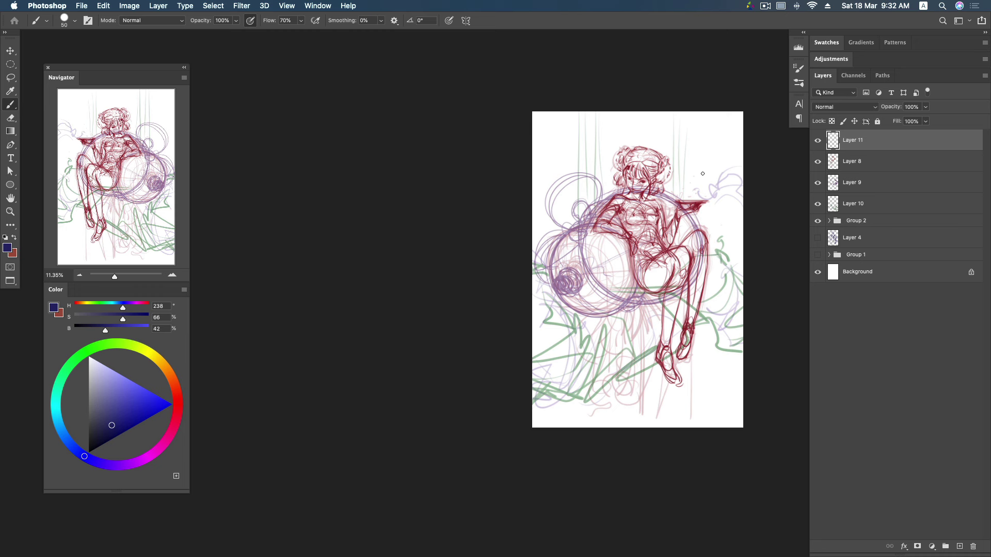
pyautogui.press('z')
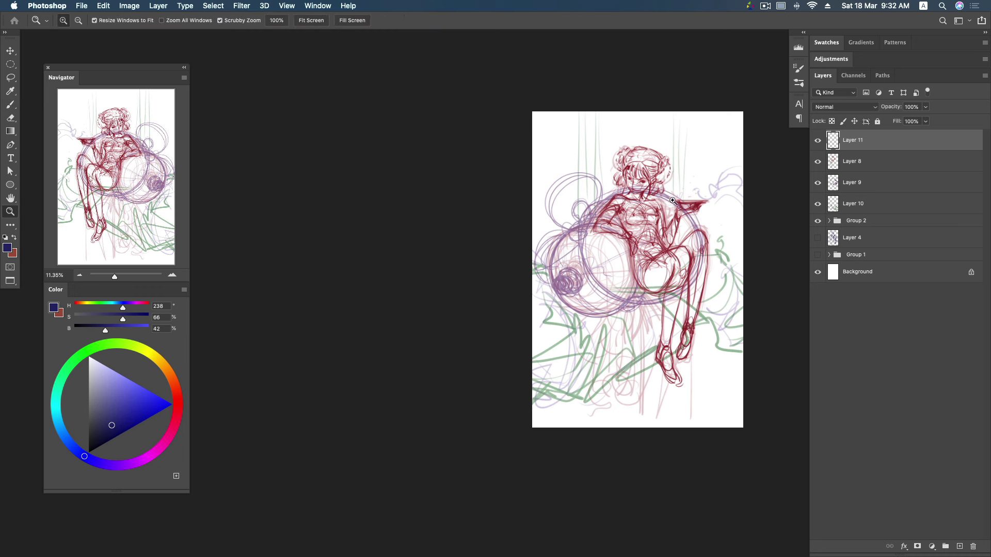
pyautogui.moveTo(674, 201); pyautogui.dragTo(693, 192)
pyautogui.press('b')
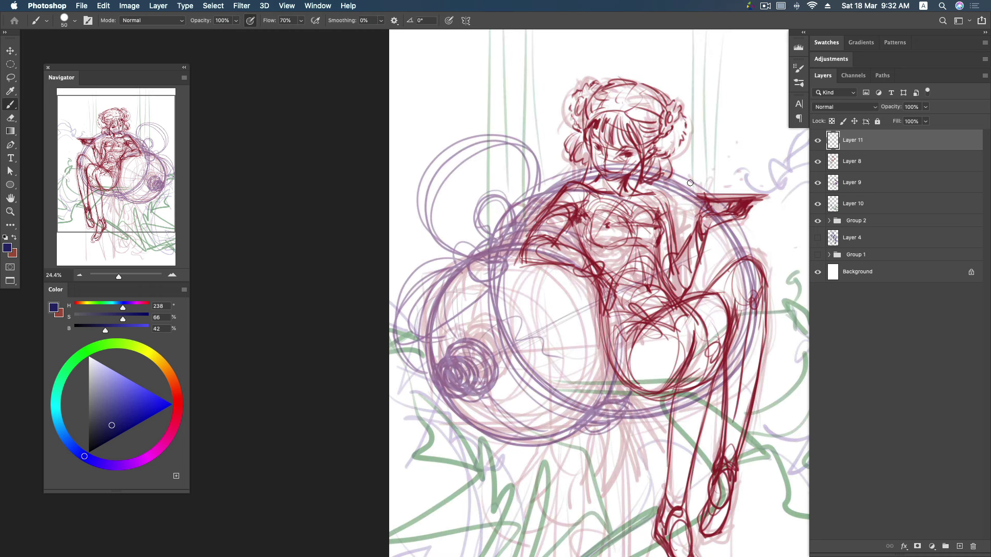
# - Paint thick dark-blue strokes down the arm, adjusting brush size
pyautogui.press(']')
pyautogui.press(']')
pyautogui.moveTo(545, 199); pyautogui.dragTo(585, 232)
pyautogui.moveTo(560, 201); pyautogui.dragTo(587, 233)
pyautogui.hotkey('ctrl', 'z')
pyautogui.moveTo(547, 200); pyautogui.dragTo(588, 236)
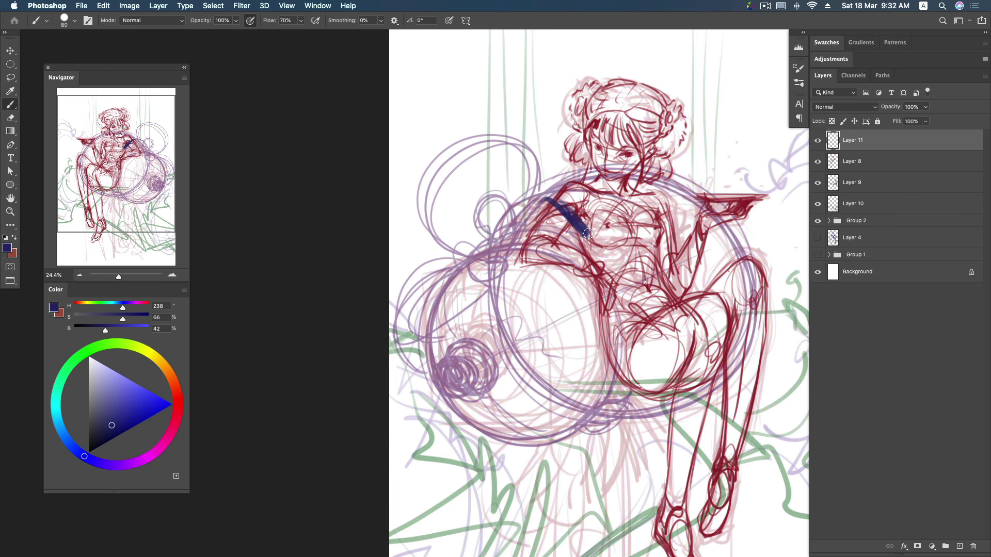
pyautogui.press('[')
pyautogui.press('[')
pyautogui.moveTo(546, 200); pyautogui.dragTo(578, 242)
pyautogui.moveTo(533, 213)
pyautogui.mouseDown()
pyautogui.moveTo(524, 227)
pyautogui.moveTo(586, 241)
pyautogui.mouseUp()
pyautogui.press('[')
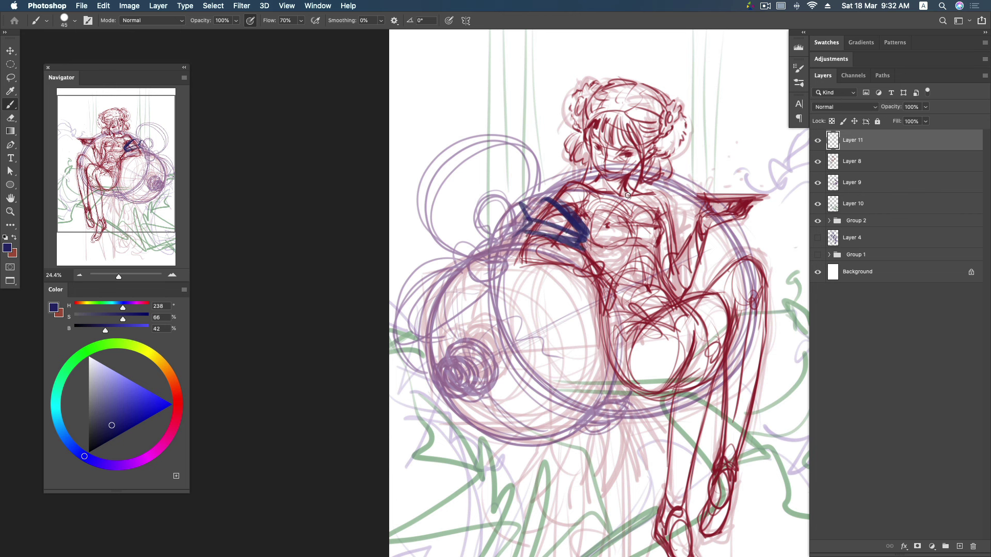
# - Paint dark-blue lines across the chest and hatch the area just below it
pyautogui.moveTo(589, 220)
pyautogui.mouseDown()
pyautogui.moveTo(636, 227)
pyautogui.moveTo(677, 218)
pyautogui.mouseUp()
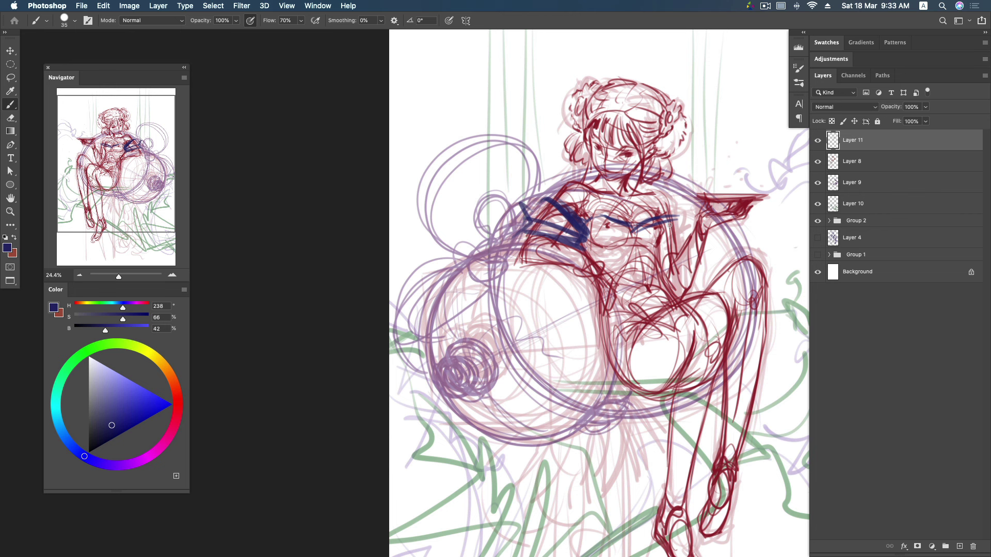
pyautogui.moveTo(666, 227); pyautogui.dragTo(686, 233)
pyautogui.moveTo(672, 282); pyautogui.dragTo(685, 237)
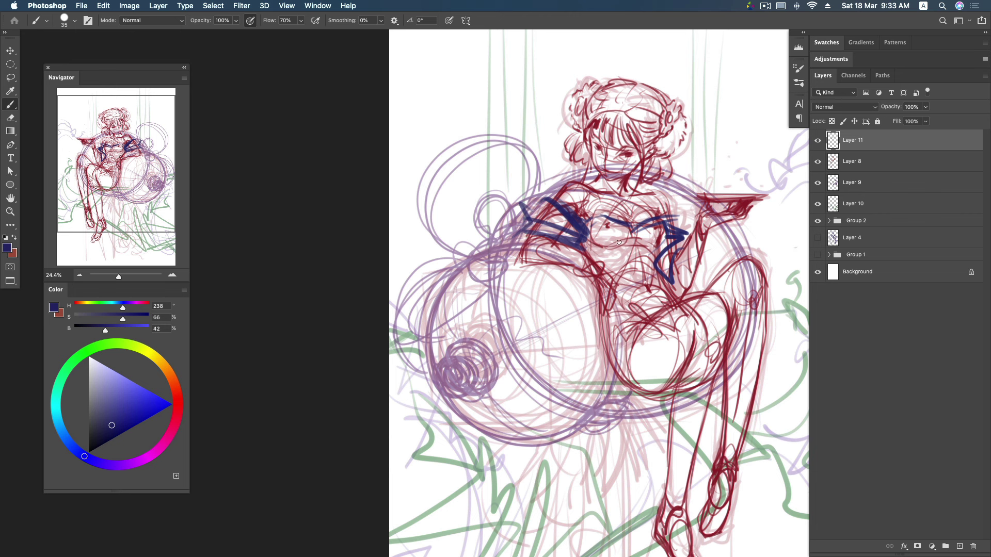
pyautogui.moveTo(606, 230)
pyautogui.mouseDown()
pyautogui.moveTo(642, 213)
pyautogui.moveTo(666, 221)
pyautogui.moveTo(613, 266)
pyautogui.mouseUp()
pyautogui.moveTo(641, 231)
pyautogui.mouseDown()
pyautogui.moveTo(622, 264)
pyautogui.moveTo(591, 252)
pyautogui.moveTo(659, 246)
pyautogui.mouseUp()
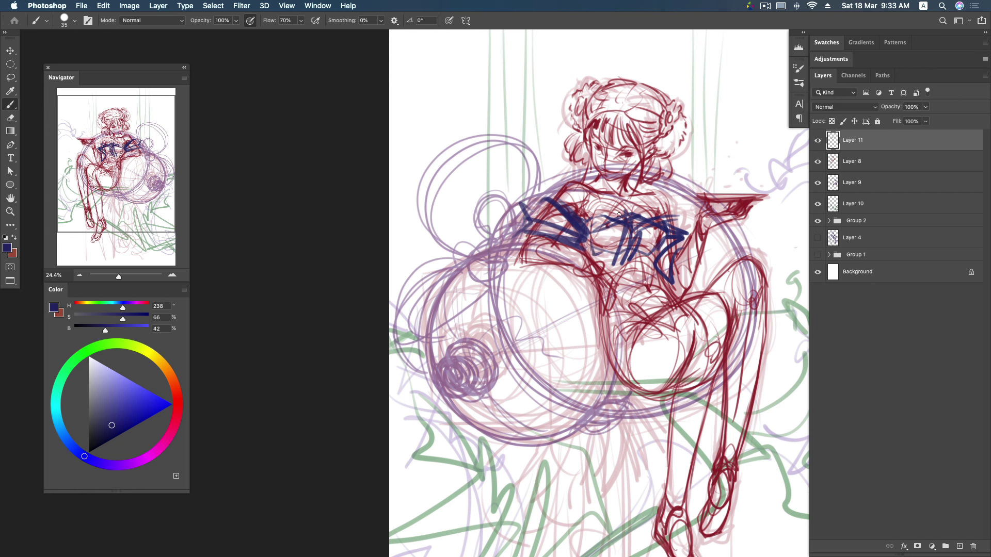
pyautogui.moveTo(610, 201); pyautogui.dragTo(630, 214)
pyautogui.moveTo(600, 263)
pyautogui.mouseDown()
pyautogui.moveTo(658, 259)
pyautogui.moveTo(616, 263)
pyautogui.moveTo(623, 282)
pyautogui.moveTo(666, 277)
pyautogui.moveTo(645, 311)
pyautogui.mouseUp()
pyautogui.moveTo(622, 276)
pyautogui.mouseDown()
pyautogui.moveTo(661, 309)
pyautogui.moveTo(679, 302)
pyautogui.moveTo(615, 315)
pyautogui.moveTo(612, 299)
pyautogui.mouseUp()
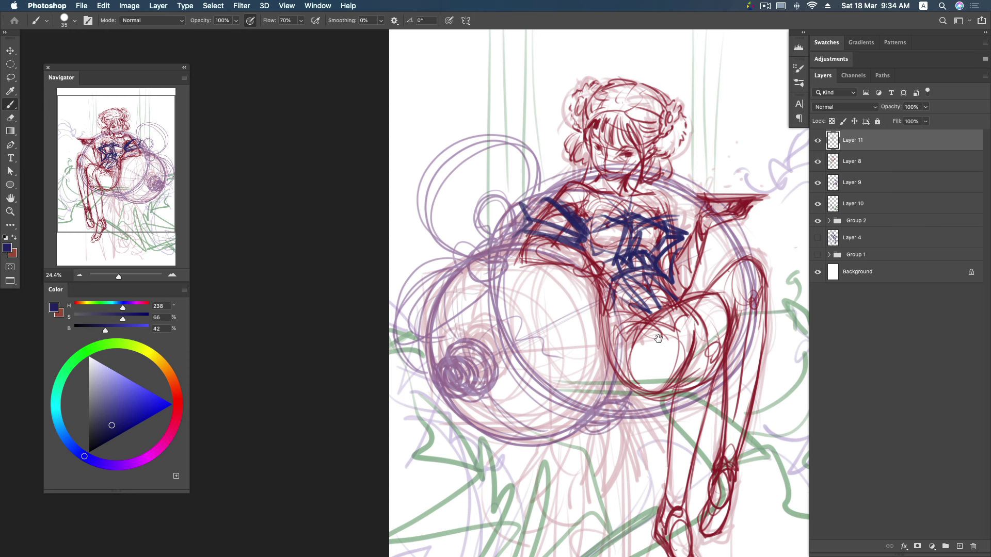
pyautogui.scroll(-5, 645, 299)
# - Draw navy strokes down from the waist and across the hip area
pyautogui.moveTo(577, 259); pyautogui.dragTo(594, 281)
pyautogui.moveTo(589, 243); pyautogui.dragTo(588, 475)
pyautogui.moveTo(605, 271)
pyautogui.mouseDown()
pyautogui.moveTo(588, 216)
pyautogui.moveTo(573, 444)
pyautogui.mouseUp()
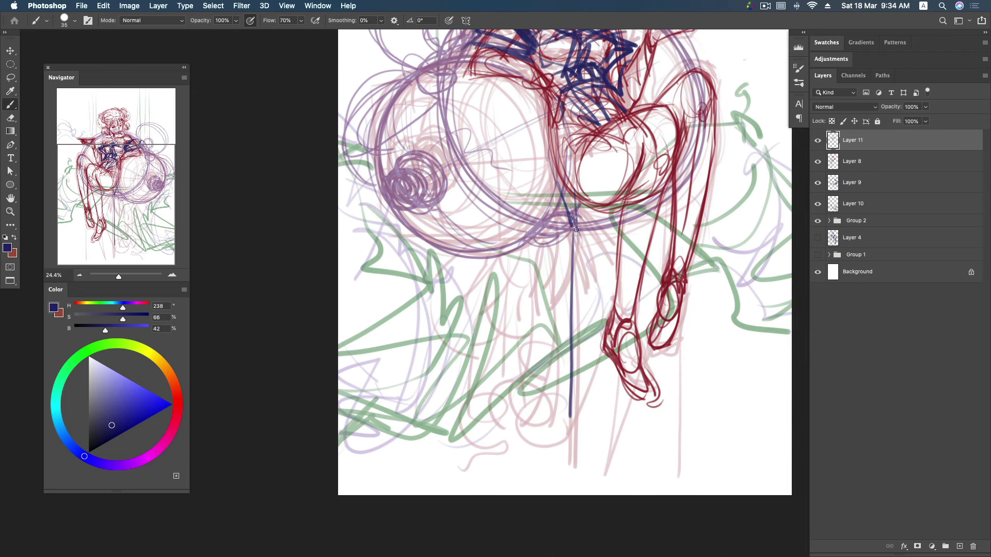
pyautogui.moveTo(564, 181); pyautogui.dragTo(598, 235)
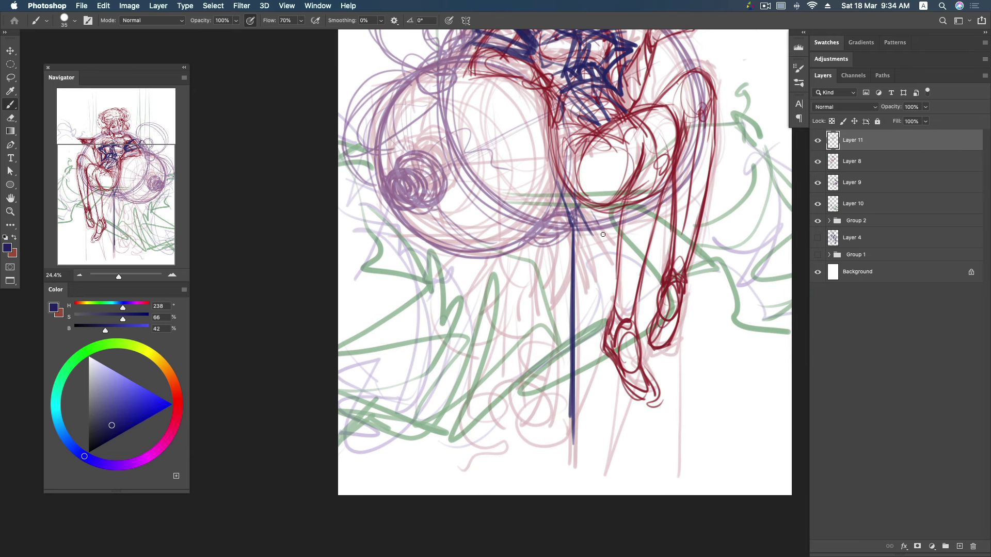
pyautogui.moveTo(593, 195); pyautogui.dragTo(619, 249)
# - Draw several long navy guide lines from the hips down to the canvas bottom
pyautogui.moveTo(651, 185); pyautogui.dragTo(655, 490)
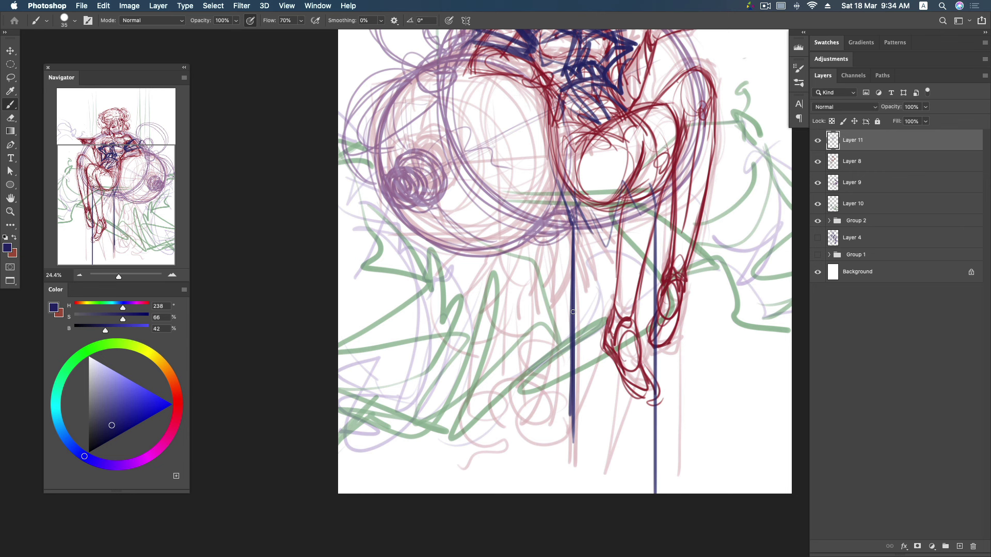
pyautogui.moveTo(569, 343); pyautogui.dragTo(571, 493)
pyautogui.moveTo(564, 184)
pyautogui.mouseDown()
pyautogui.moveTo(577, 251)
pyautogui.moveTo(548, 489)
pyautogui.mouseUp()
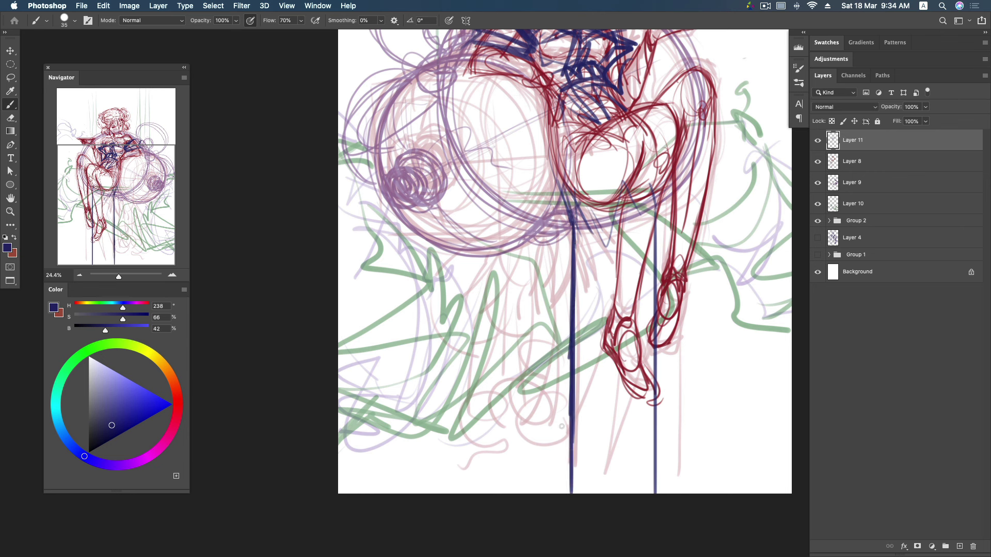
pyautogui.hotkey('ctrl', 'z')
pyautogui.moveTo(574, 258); pyautogui.dragTo(584, 474)
pyautogui.moveTo(576, 219); pyautogui.dragTo(608, 491)
pyautogui.moveTo(584, 237); pyautogui.dragTo(634, 493)
pyautogui.moveTo(612, 225); pyautogui.dragTo(653, 492)
pyautogui.moveTo(664, 219); pyautogui.dragTo(660, 493)
# - Add navy strokes right of the torso, left of the shoulder, and around the big circle
pyautogui.moveTo(667, 166); pyautogui.dragTo(682, 261)
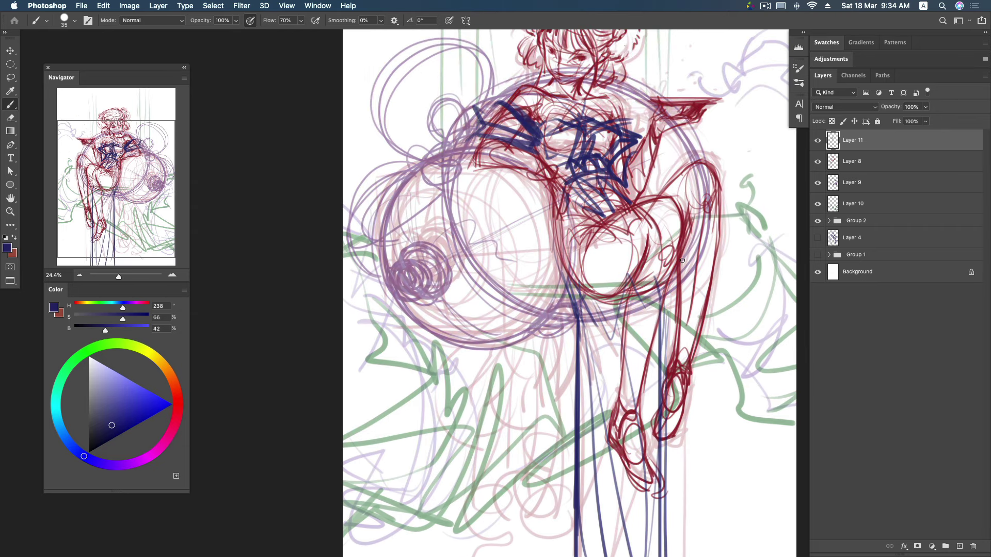
pyautogui.moveTo(665, 146); pyautogui.dragTo(676, 166)
pyautogui.moveTo(656, 161)
pyautogui.mouseDown()
pyautogui.moveTo(685, 178)
pyautogui.moveTo(632, 186)
pyautogui.mouseUp()
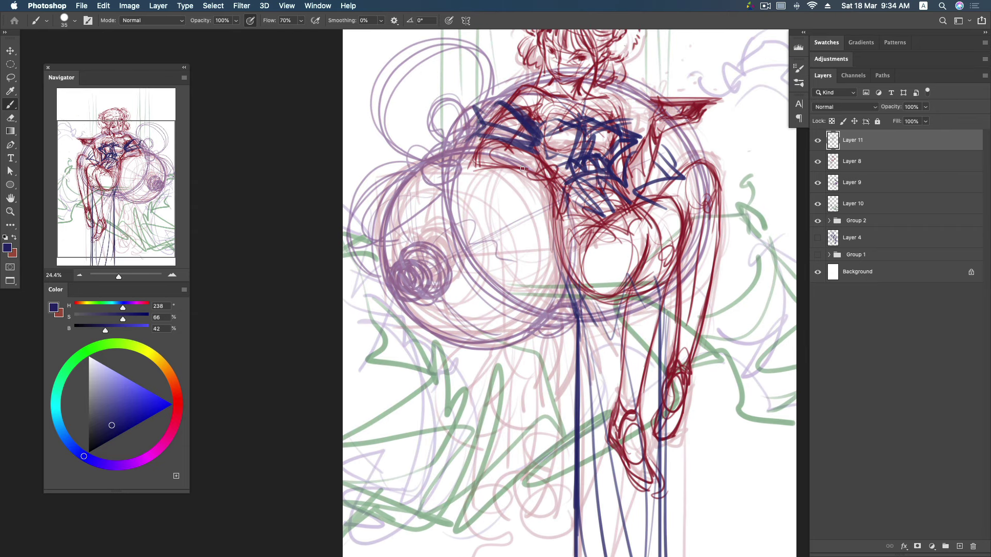
pyautogui.moveTo(474, 147)
pyautogui.mouseDown()
pyautogui.moveTo(452, 148)
pyautogui.moveTo(379, 208)
pyautogui.mouseUp()
pyautogui.moveTo(363, 165)
pyautogui.mouseDown()
pyautogui.moveTo(447, 161)
pyautogui.moveTo(388, 175)
pyautogui.moveTo(381, 248)
pyautogui.mouseUp()
pyautogui.moveTo(383, 200); pyautogui.dragTo(391, 370)
pyautogui.moveTo(373, 253)
pyautogui.mouseDown()
pyautogui.moveTo(356, 292)
pyautogui.moveTo(440, 391)
pyautogui.mouseUp()
pyautogui.moveTo(386, 287); pyautogui.dragTo(424, 437)
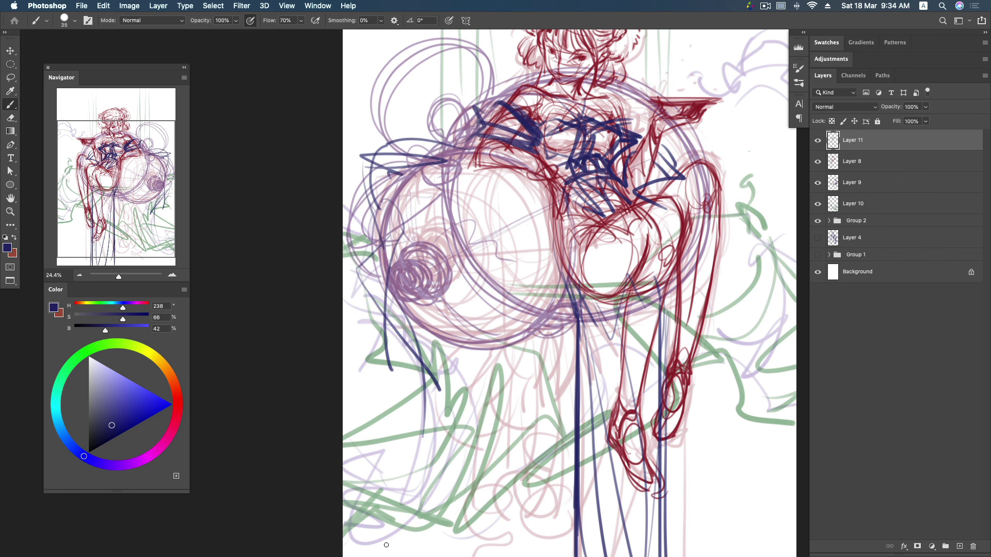
# - Add navy strokes and a long navy line on the right of the figure
pyautogui.moveTo(694, 206); pyautogui.dragTo(664, 196)
pyautogui.moveTo(669, 238)
pyautogui.mouseDown()
pyautogui.moveTo(628, 171)
pyautogui.moveTo(681, 238)
pyautogui.mouseUp()
pyautogui.moveTo(609, 220); pyautogui.dragTo(632, 237)
pyautogui.moveTo(641, 192); pyautogui.dragTo(656, 269)
pyautogui.moveTo(668, 217); pyautogui.dragTo(642, 436)
pyautogui.moveTo(666, 260)
pyautogui.mouseDown()
pyautogui.moveTo(666, 345)
pyautogui.moveTo(689, 450)
pyautogui.mouseUp()
# - Add a thin navy loop, strokes down the right side, and vertical navy strokes mid-canvas
pyautogui.moveTo(654, 243); pyautogui.dragTo(641, 410)
pyautogui.moveTo(651, 370); pyautogui.dragTo(633, 511)
pyautogui.moveTo(651, 396); pyautogui.dragTo(634, 513)
pyautogui.moveTo(648, 162)
pyautogui.mouseDown()
pyautogui.moveTo(614, 191)
pyautogui.moveTo(648, 324)
pyautogui.mouseUp()
pyautogui.moveTo(637, 241); pyautogui.dragTo(671, 496)
pyautogui.moveTo(522, 284); pyautogui.dragTo(502, 443)
pyautogui.moveTo(511, 323); pyautogui.dragTo(523, 502)
pyautogui.moveTo(501, 239); pyautogui.dragTo(513, 323)
pyautogui.moveTo(517, 100); pyautogui.dragTo(526, 216)
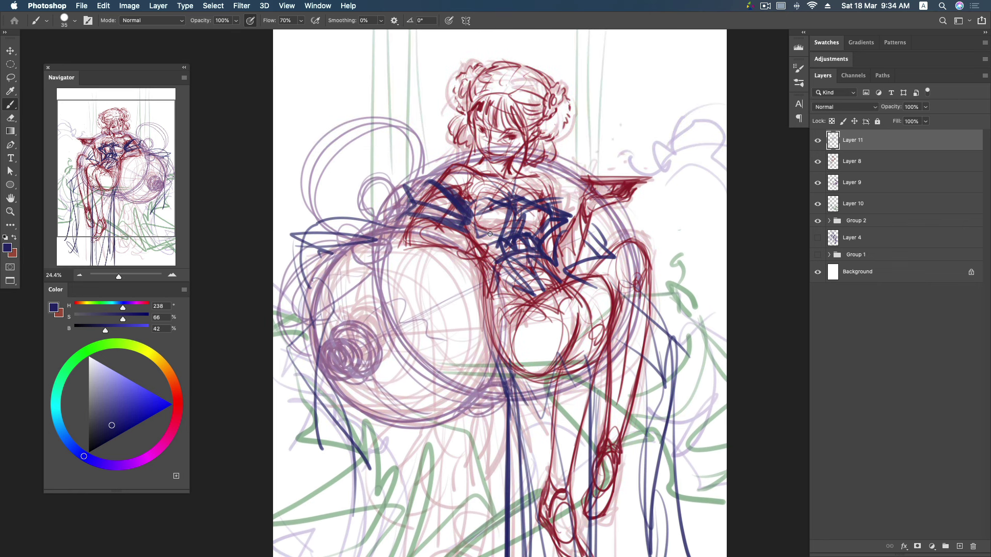
# - Save the file and add navy zigzag strokes over the chest
pyautogui.press('super+s')
pyautogui.moveTo(410, 196)
pyautogui.mouseDown()
pyautogui.moveTo(457, 227)
pyautogui.moveTo(540, 215)
pyautogui.moveTo(484, 237)
pyautogui.moveTo(498, 224)
pyautogui.mouseUp()
pyautogui.moveTo(475, 165); pyautogui.dragTo(514, 199)
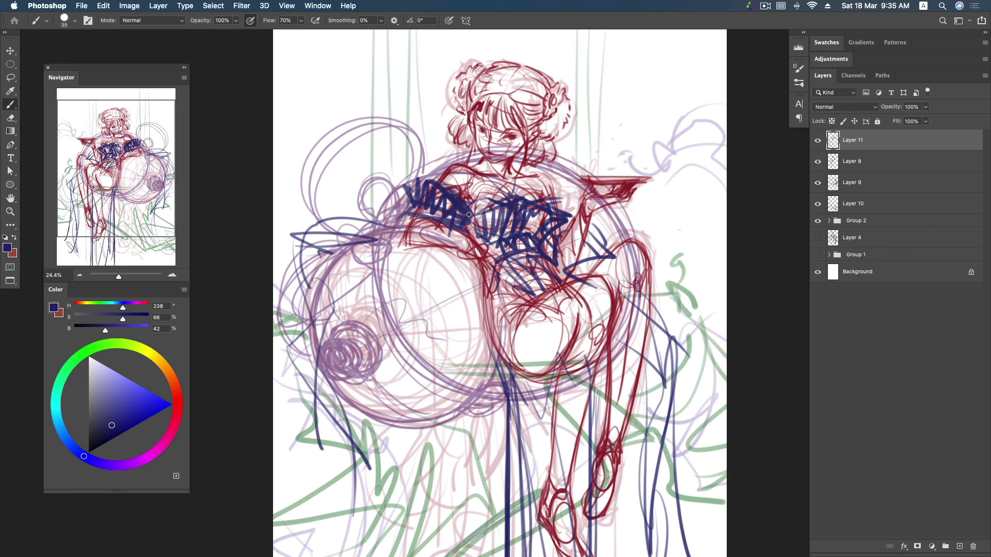
pyautogui.scroll(-3, 468, 214)
pyautogui.scroll(-2, 496, 310)
# - Darken the shin near the ankle and hatch both feet in dark blue
pyautogui.moveTo(534, 418)
pyautogui.mouseDown()
pyautogui.moveTo(566, 448)
pyautogui.moveTo(560, 462)
pyautogui.moveTo(590, 459)
pyautogui.moveTo(572, 472)
pyautogui.moveTo(583, 469)
pyautogui.mouseUp()
pyautogui.moveTo(585, 393)
pyautogui.mouseDown()
pyautogui.moveTo(579, 381)
pyautogui.moveTo(578, 417)
pyautogui.moveTo(593, 420)
pyautogui.moveTo(596, 410)
pyautogui.moveTo(524, 416)
pyautogui.moveTo(557, 464)
pyautogui.mouseUp()
pyautogui.moveTo(565, 469); pyautogui.dragTo(584, 470)
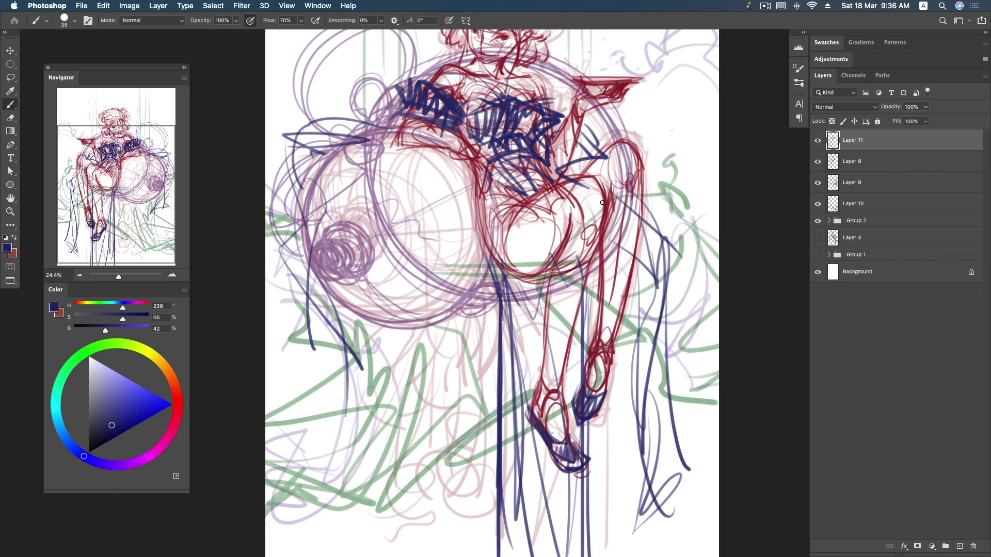
pyautogui.press('z')
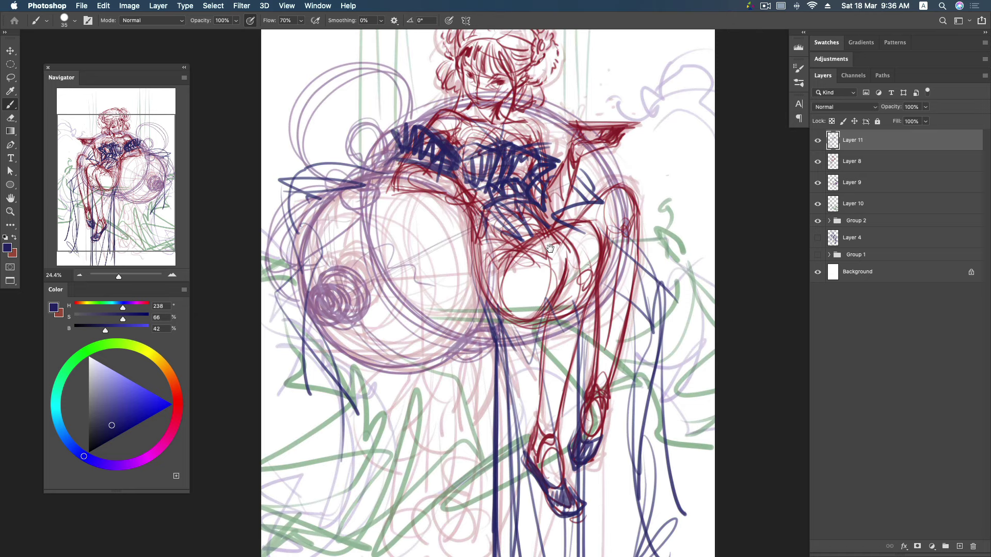
pyautogui.moveTo(602, 203); pyautogui.dragTo(565, 231)
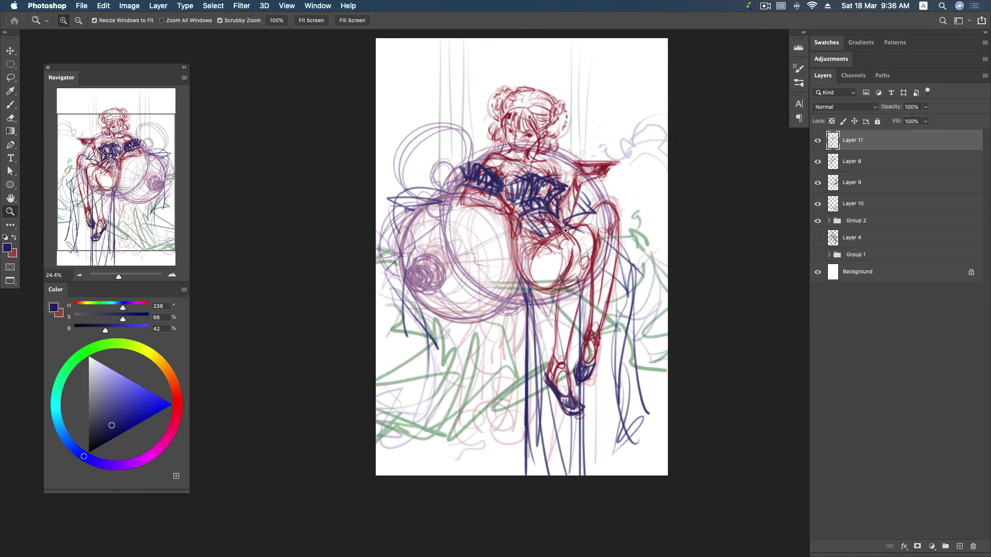
# - Hide Group 2's pink sketch lines and flip the canvas view horizontally
pyautogui.click(817, 220)
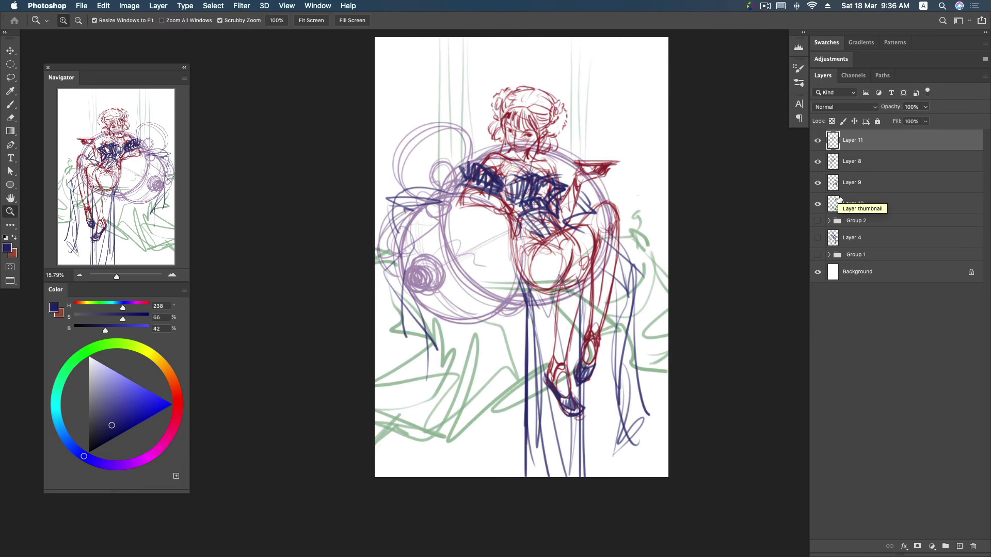
pyautogui.click(766, 6)
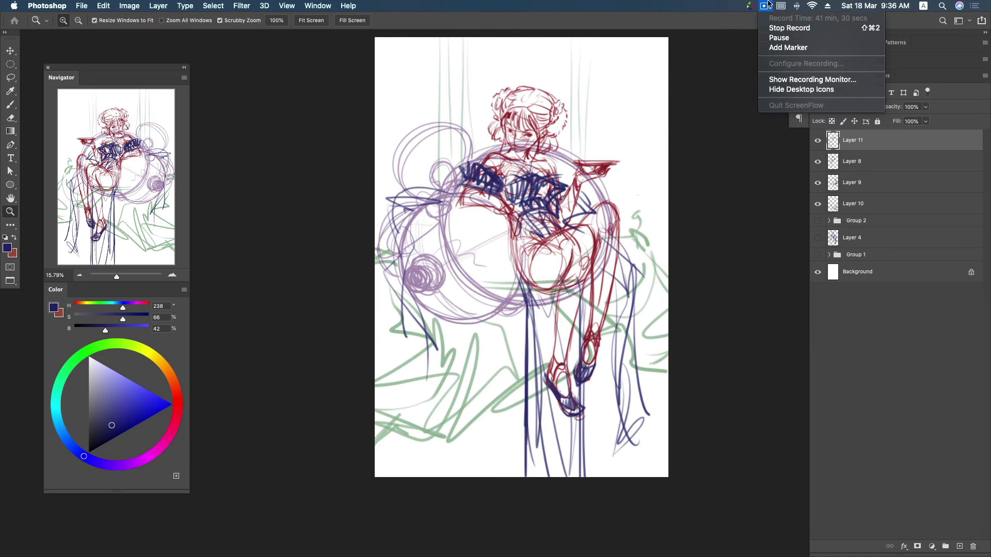
pyautogui.click(764, 7)
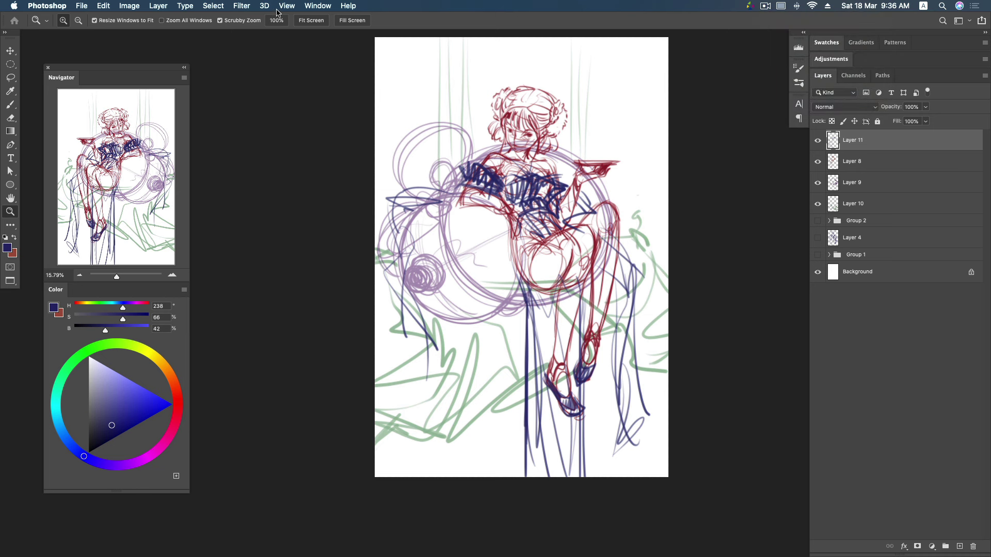
pyautogui.click(247, 7)
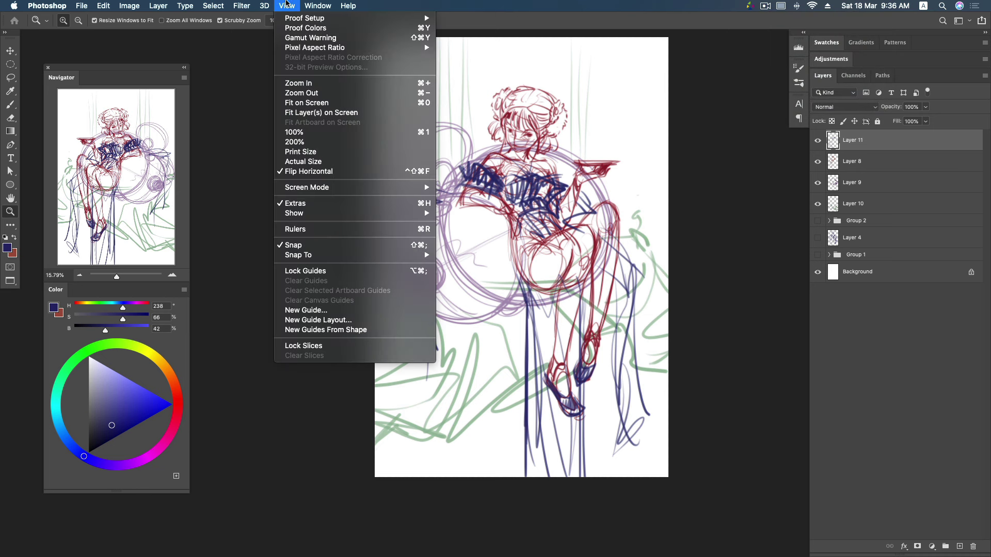
pyautogui.press('Escape')
pyautogui.press('h')
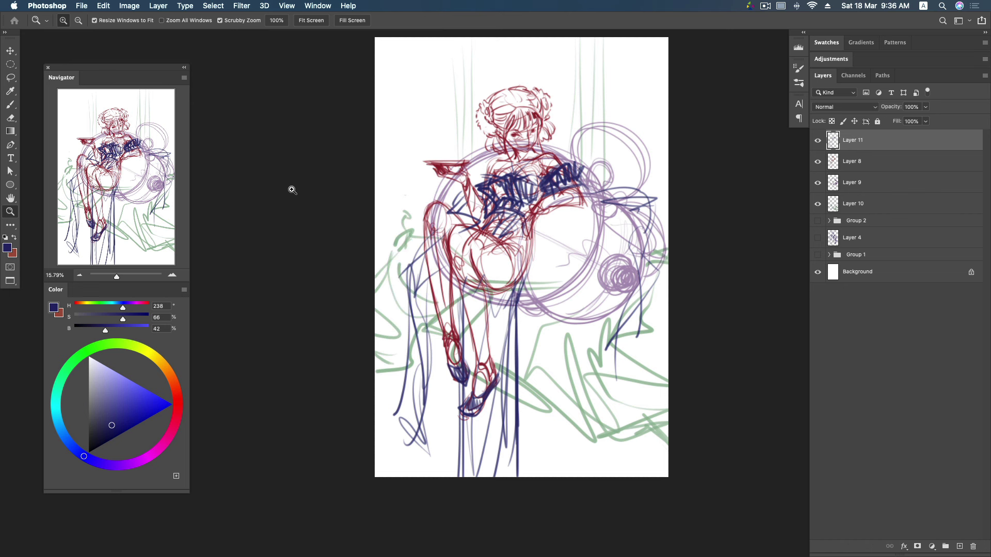
# - On Layer 9, erase stray bits of the purple circle's left arc
pyautogui.click(868, 187)
pyautogui.press('v')
pyautogui.moveTo(597, 259); pyautogui.dragTo(602, 269)
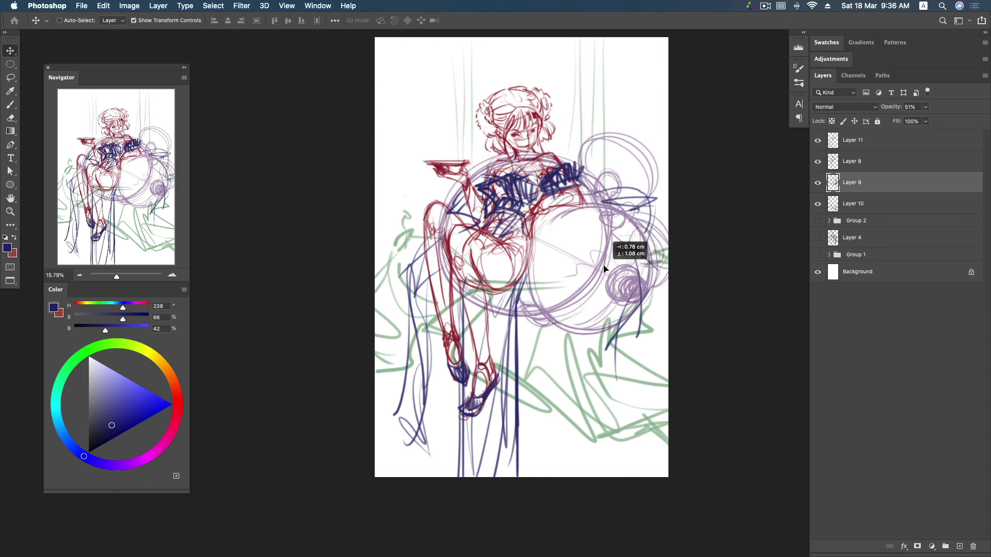
pyautogui.moveTo(603, 268); pyautogui.dragTo(601, 264)
pyautogui.hotkey('ctrl', 'z')
pyautogui.press('z')
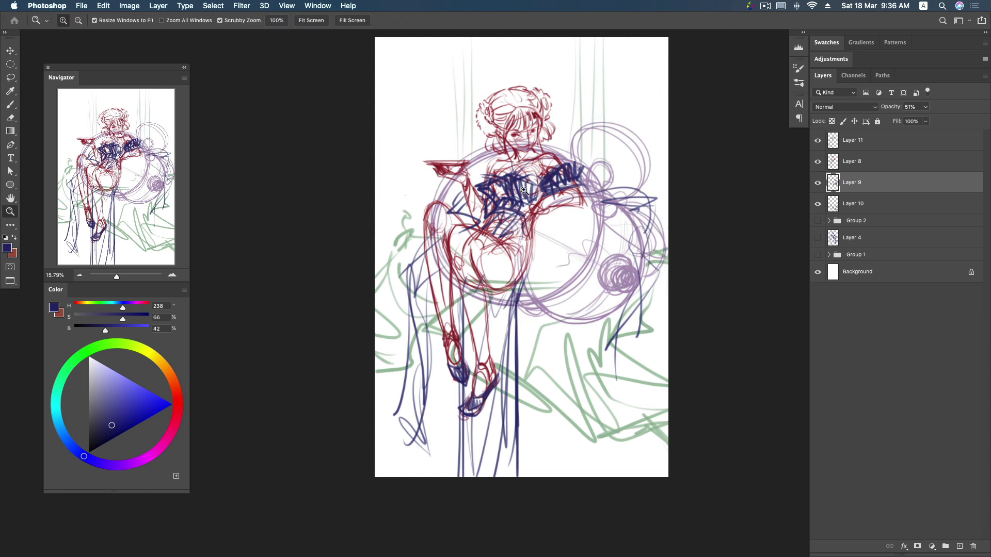
pyautogui.moveTo(525, 192); pyautogui.dragTo(528, 186)
pyautogui.press('e')
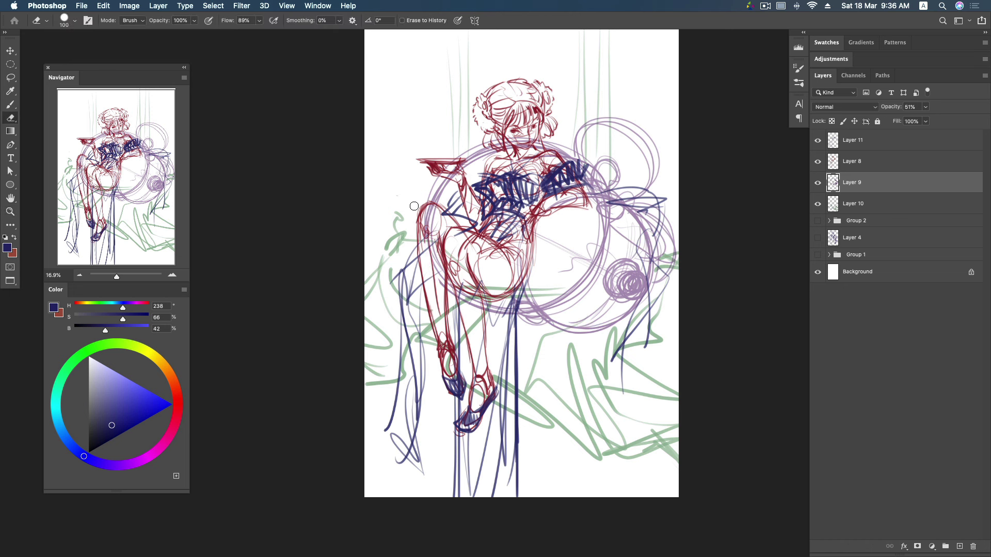
pyautogui.moveTo(458, 164)
pyautogui.mouseDown()
pyautogui.moveTo(448, 288)
pyautogui.moveTo(600, 249)
pyautogui.moveTo(552, 303)
pyautogui.moveTo(598, 242)
pyautogui.mouseUp()
pyautogui.click(644, 160)
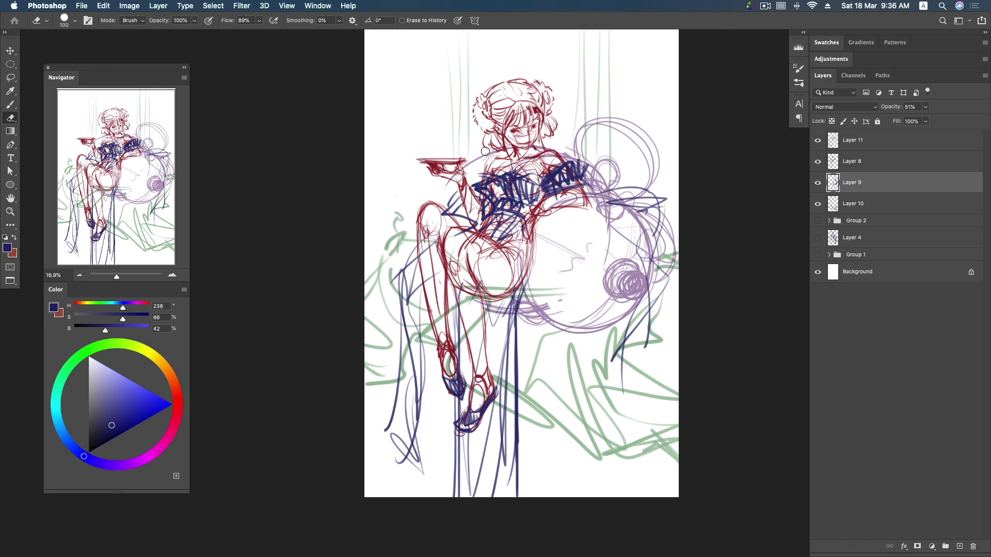
# - Set Layer 9's opacity back to 100%
pyautogui.press('b')
pyautogui.click(925, 107)
pyautogui.moveTo(924, 119); pyautogui.dragTo(977, 126)
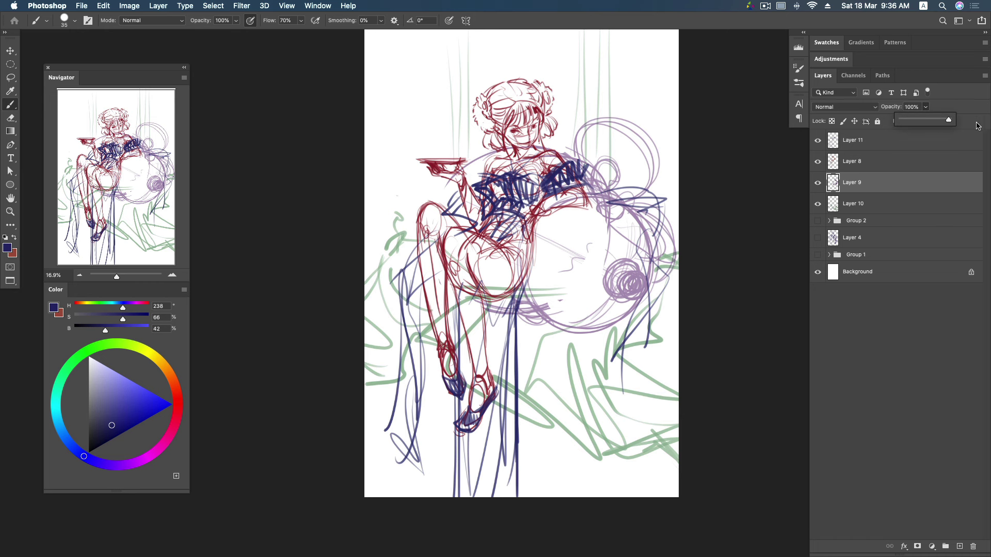
pyautogui.click(923, 193)
# - Sample the swirl's purple and redraw the swirl and big circle's left and inner edges
pyautogui.press('i')
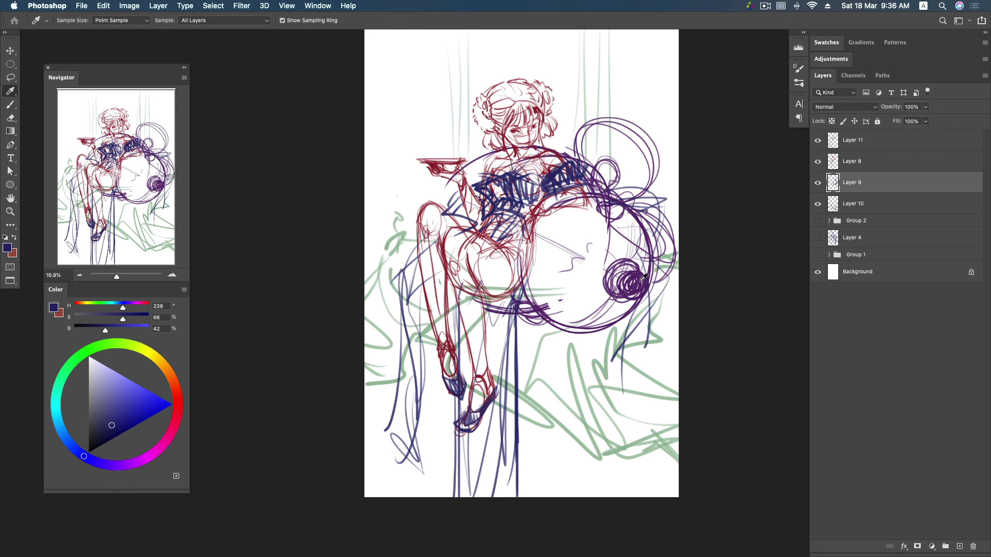
pyautogui.click(644, 277)
pyautogui.press('b')
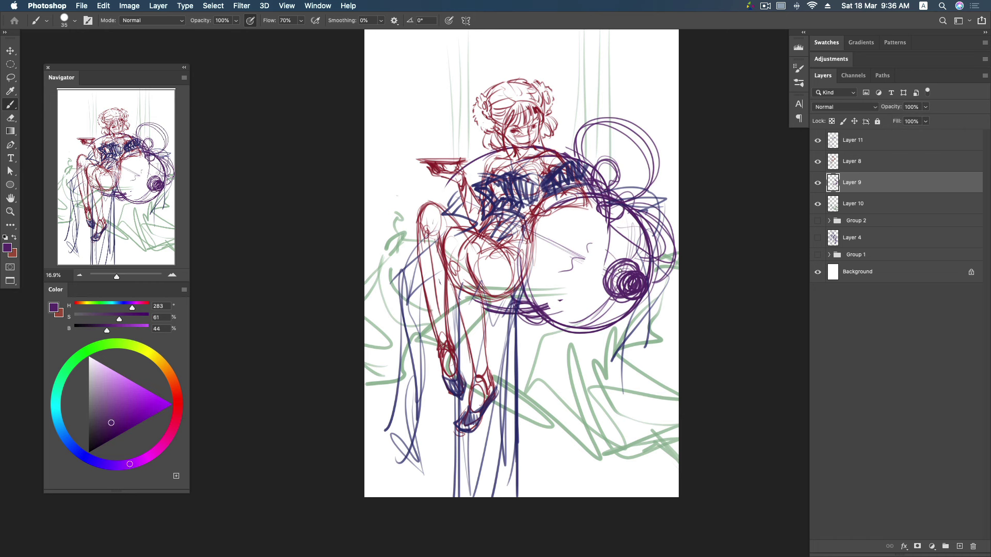
pyautogui.moveTo(620, 284); pyautogui.dragTo(609, 281)
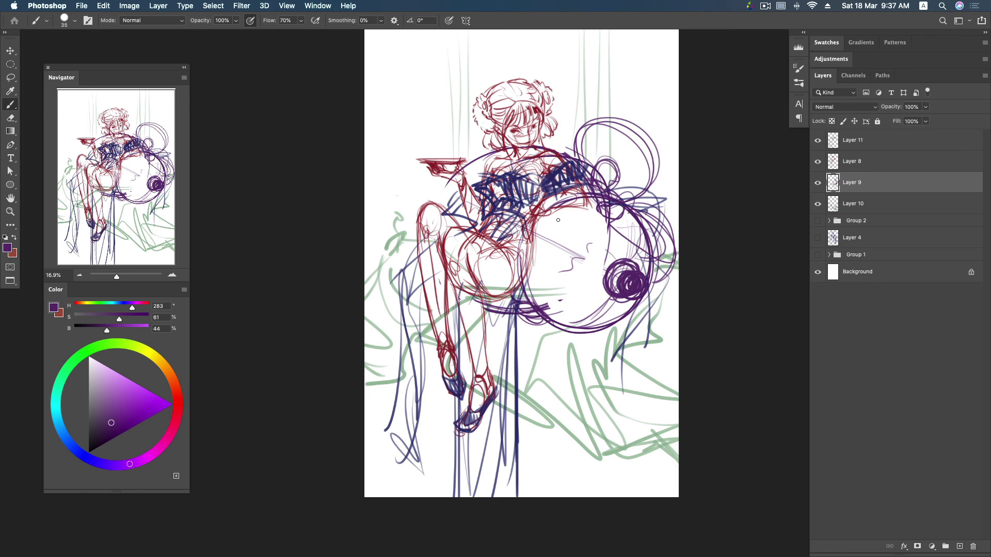
pyautogui.moveTo(444, 211); pyautogui.dragTo(487, 153)
pyautogui.moveTo(448, 189)
pyautogui.mouseDown()
pyautogui.moveTo(440, 213)
pyautogui.moveTo(495, 150)
pyautogui.mouseUp()
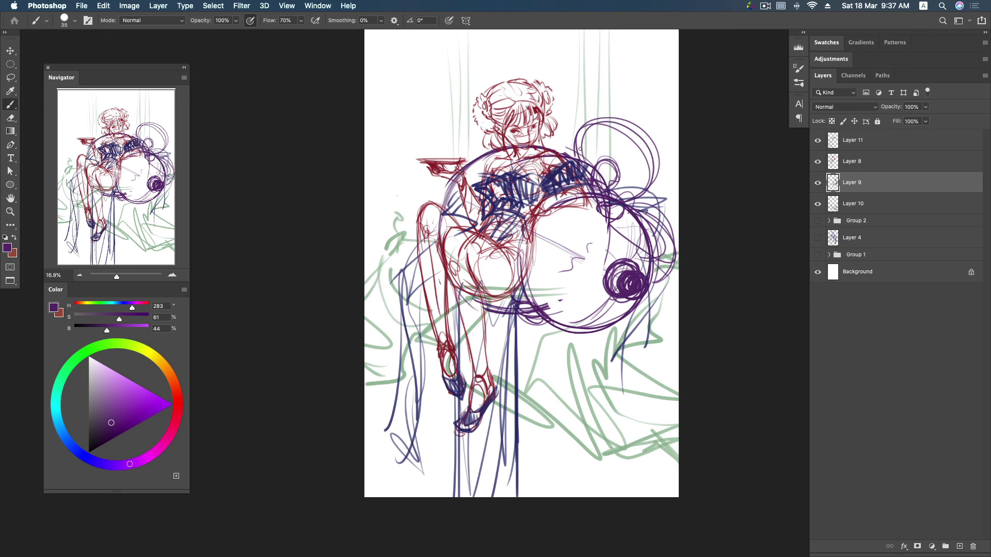
pyautogui.moveTo(559, 209)
pyautogui.mouseDown()
pyautogui.moveTo(536, 310)
pyautogui.moveTo(591, 217)
pyautogui.mouseUp()
pyautogui.moveTo(505, 215); pyautogui.dragTo(607, 273)
pyautogui.moveTo(638, 214); pyautogui.dragTo(631, 264)
# - Redraw the circle's lower edge and spiral, then fade Layer 9 to 42% opacity
pyautogui.moveTo(559, 309); pyautogui.dragTo(607, 292)
pyautogui.moveTo(645, 235); pyautogui.dragTo(633, 267)
pyautogui.moveTo(566, 319); pyautogui.dragTo(609, 295)
pyautogui.moveTo(635, 221); pyautogui.dragTo(630, 248)
pyautogui.moveTo(593, 310); pyautogui.dragTo(613, 297)
pyautogui.moveTo(630, 254)
pyautogui.mouseDown()
pyautogui.moveTo(632, 284)
pyautogui.moveTo(601, 281)
pyautogui.moveTo(621, 259)
pyautogui.moveTo(620, 281)
pyautogui.mouseUp()
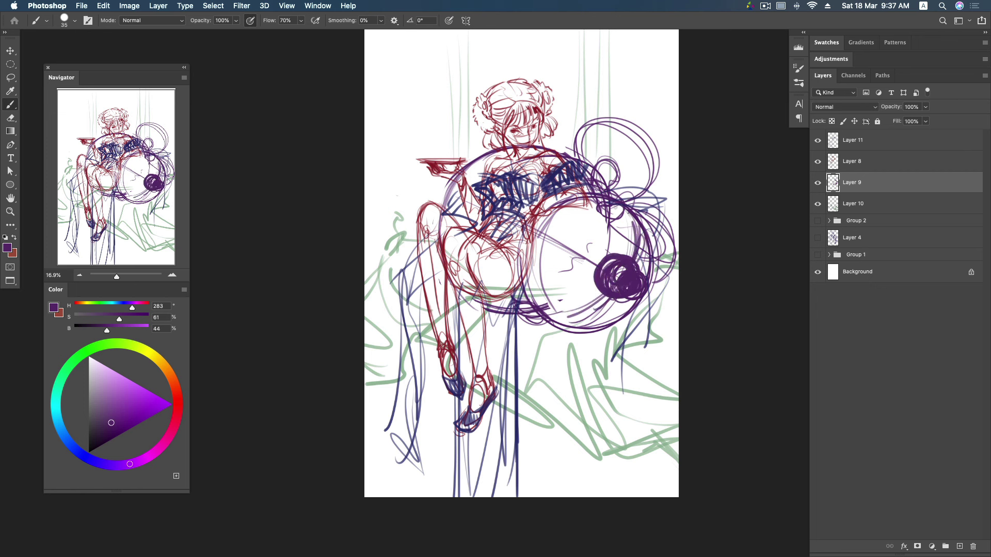
pyautogui.moveTo(441, 213)
pyautogui.mouseDown()
pyautogui.moveTo(512, 154)
pyautogui.moveTo(451, 193)
pyautogui.mouseUp()
pyautogui.moveTo(433, 238); pyautogui.dragTo(506, 158)
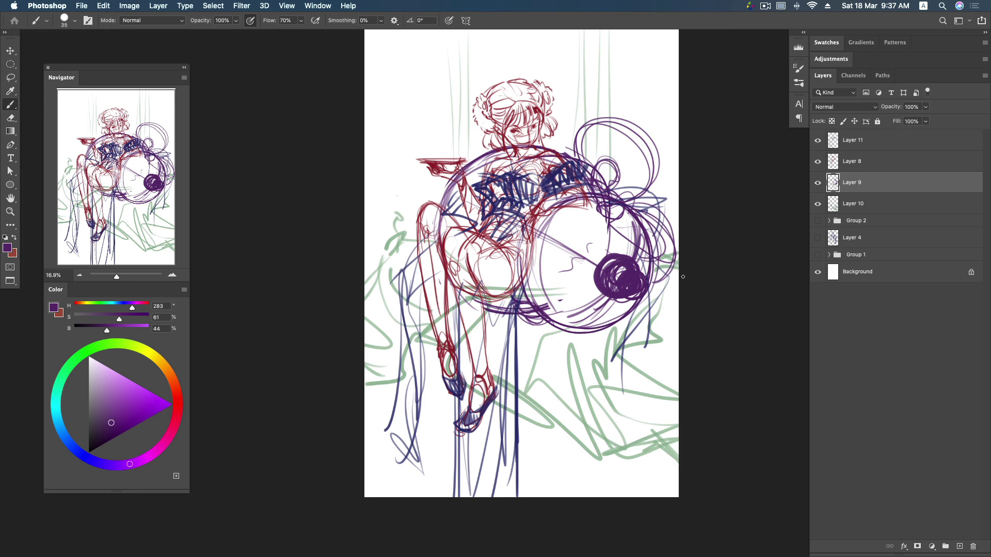
pyautogui.click(926, 107)
pyautogui.moveTo(924, 120); pyautogui.dragTo(895, 122)
# - Select Layers 8–11, group them as Group 3, and set its opacity to 22%
pyautogui.click(876, 207)
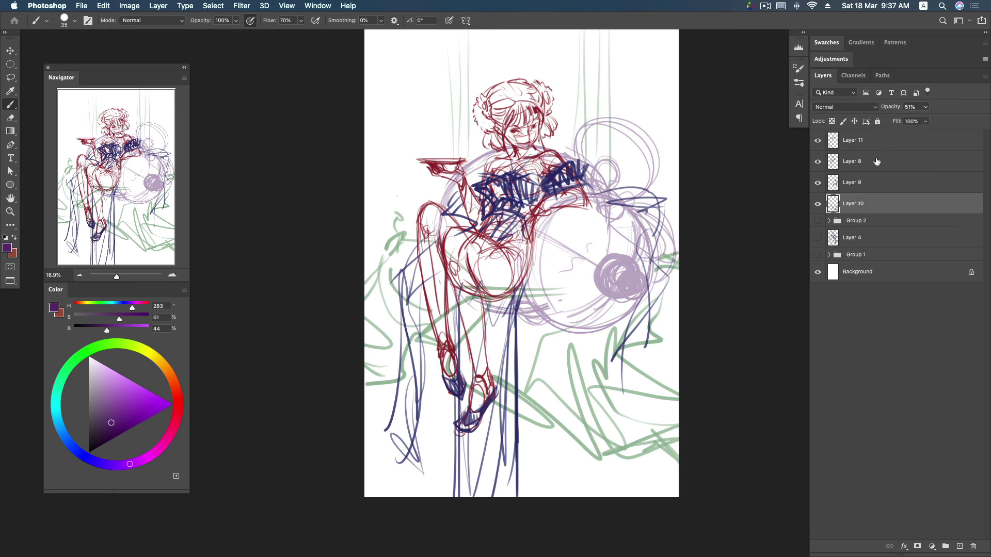
pyautogui.click(817, 163)
pyautogui.click(817, 142)
pyautogui.keyDown('shift'); pyautogui.click(907, 140); pyautogui.keyUp('shift')
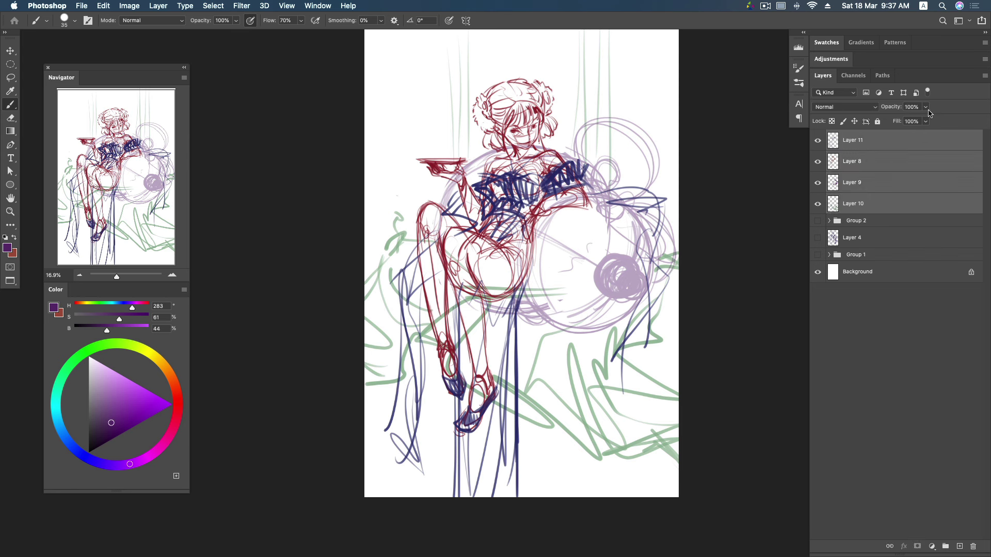
pyautogui.press('super+e')
pyautogui.click(926, 108)
pyautogui.moveTo(924, 119); pyautogui.dragTo(888, 121)
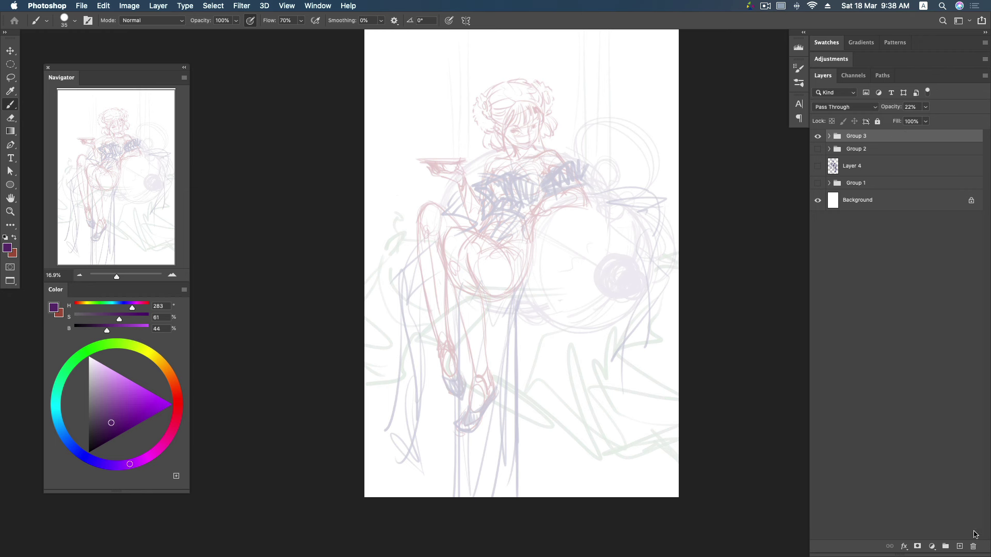
# - Add new Layer 12 and set up a hard black brush at size 15
pyautogui.click(959, 547)
pyautogui.press('z')
pyautogui.moveTo(548, 133); pyautogui.dragTo(601, 113)
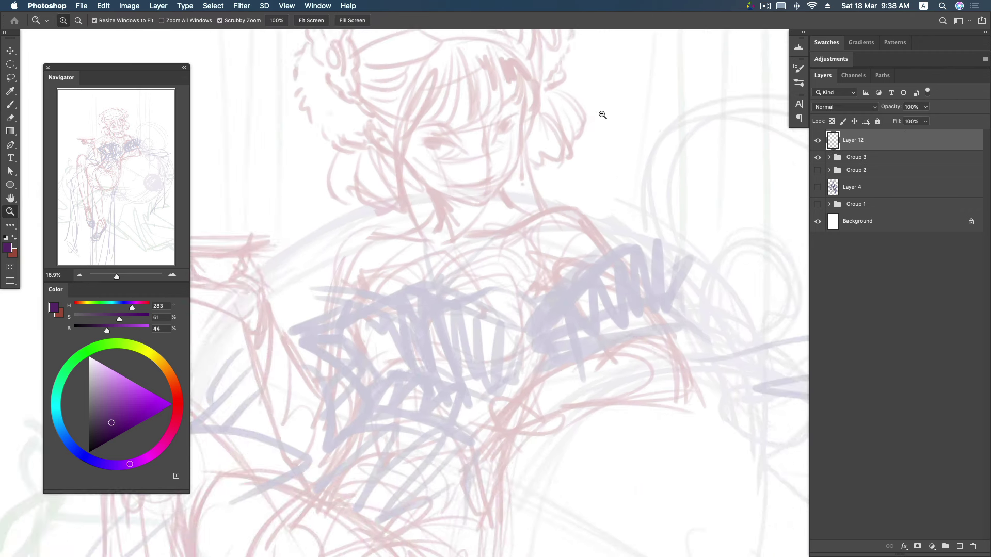
pyautogui.scroll(2, 517, 133)
pyautogui.press('b')
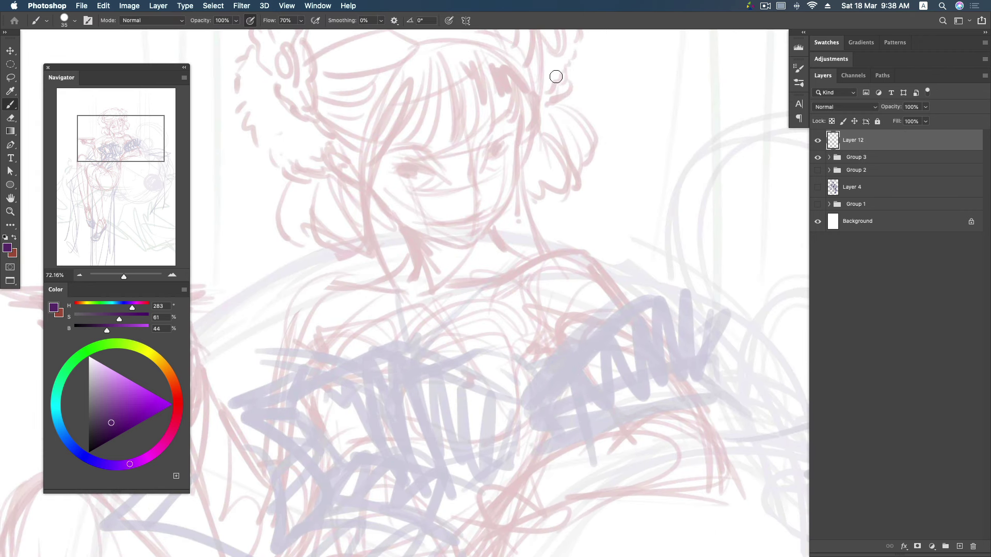
pyautogui.rightClick(386, 203)
pyautogui.click(701, 468)
pyautogui.press('Return')
pyautogui.moveTo(111, 422); pyautogui.dragTo(63, 502)
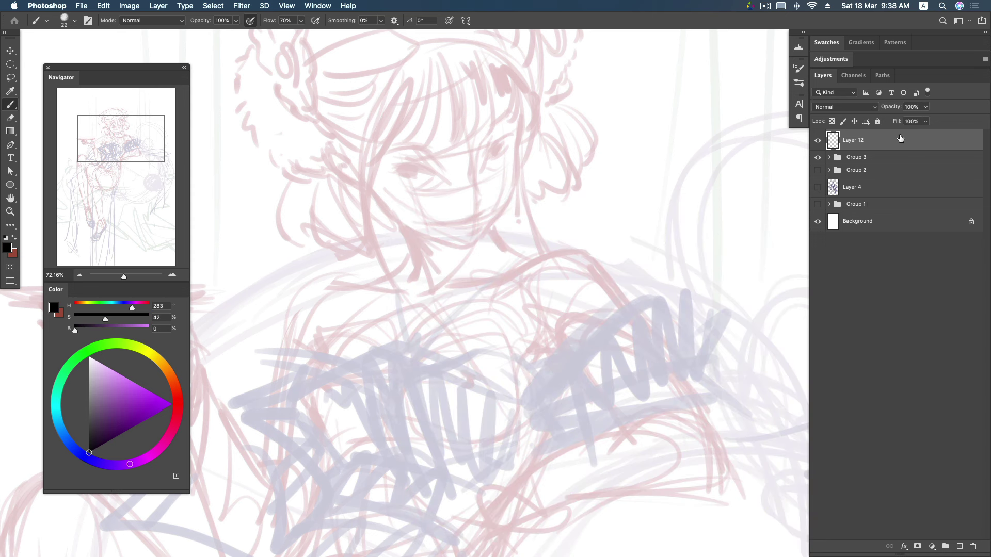
pyautogui.press('[')
pyautogui.scroll(3, 519, 103)
# - Ink the hair edge, jawline, left ear and right face outline in black
pyautogui.moveTo(515, 148)
pyautogui.mouseDown()
pyautogui.moveTo(521, 181)
pyautogui.moveTo(516, 155)
pyautogui.mouseUp()
pyautogui.scroll(-2, 521, 170)
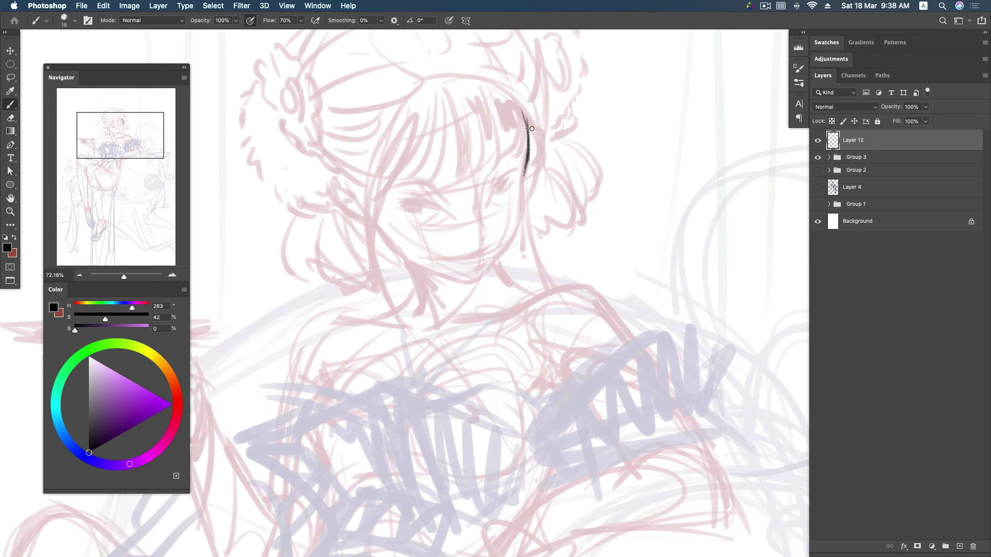
pyautogui.moveTo(526, 160); pyautogui.dragTo(518, 209)
pyautogui.press(']')
pyautogui.moveTo(509, 249); pyautogui.dragTo(519, 204)
pyautogui.press('super+z')
pyautogui.press('super+z')
pyautogui.press('super+z')
pyautogui.moveTo(521, 100)
pyautogui.mouseDown()
pyautogui.moveTo(528, 162)
pyautogui.moveTo(485, 277)
pyautogui.mouseUp()
pyautogui.moveTo(363, 211)
pyautogui.mouseDown()
pyautogui.moveTo(416, 258)
pyautogui.moveTo(480, 279)
pyautogui.mouseUp()
pyautogui.moveTo(366, 227)
pyautogui.mouseDown()
pyautogui.moveTo(335, 204)
pyautogui.moveTo(341, 185)
pyautogui.moveTo(360, 209)
pyautogui.mouseUp()
pyautogui.moveTo(531, 141); pyautogui.dragTo(528, 157)
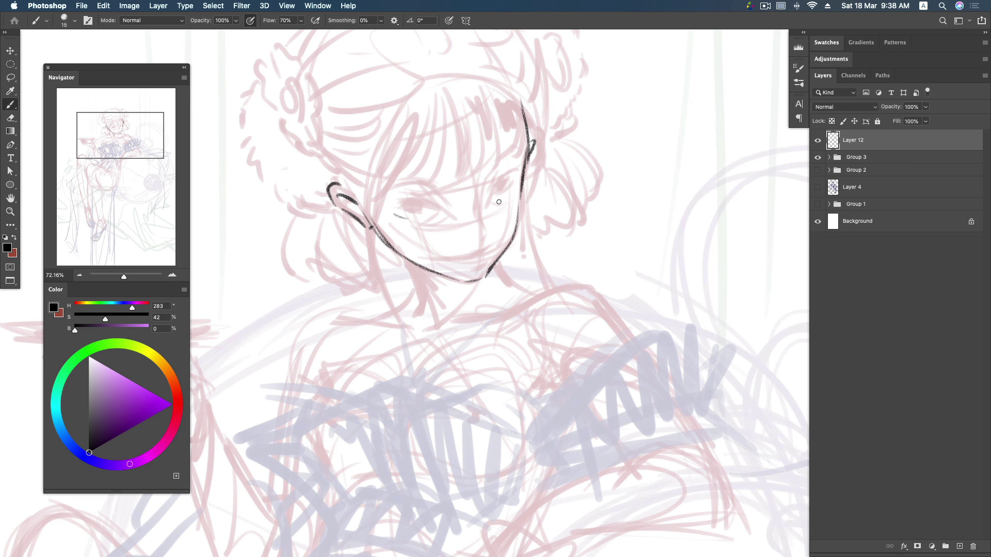
# - Draw both eyes' lids, irises and pupils, plus the mouth
pyautogui.moveTo(373, 191)
pyautogui.mouseDown()
pyautogui.moveTo(407, 185)
pyautogui.moveTo(444, 194)
pyautogui.moveTo(520, 154)
pyautogui.mouseUp()
pyautogui.moveTo(440, 194)
pyautogui.mouseDown()
pyautogui.moveTo(386, 191)
pyautogui.moveTo(428, 188)
pyautogui.moveTo(446, 209)
pyautogui.moveTo(520, 166)
pyautogui.mouseUp()
pyautogui.moveTo(391, 211)
pyautogui.mouseDown()
pyautogui.moveTo(417, 201)
pyautogui.moveTo(440, 209)
pyautogui.moveTo(408, 220)
pyautogui.moveTo(454, 214)
pyautogui.moveTo(483, 202)
pyautogui.moveTo(494, 182)
pyautogui.moveTo(439, 215)
pyautogui.moveTo(425, 201)
pyautogui.mouseUp()
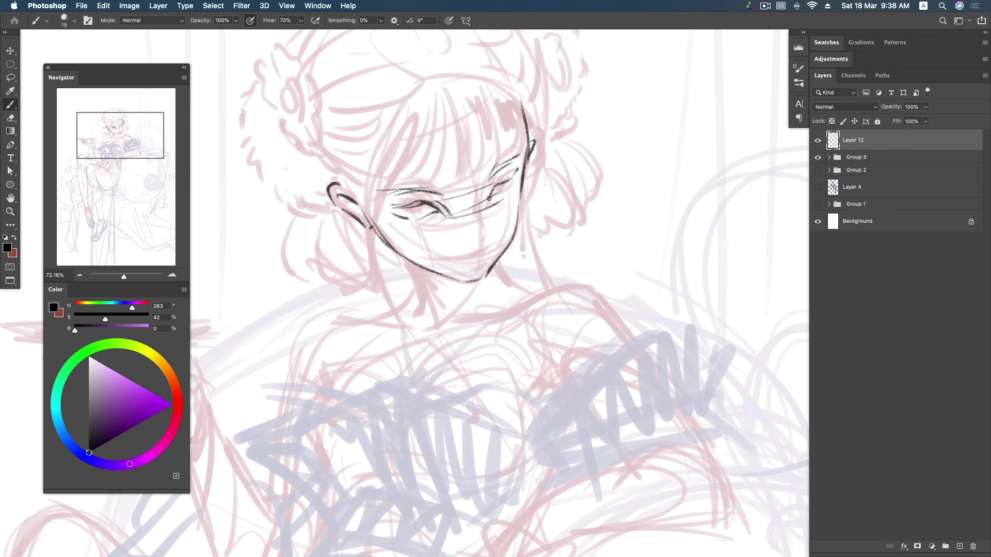
pyautogui.moveTo(494, 185)
pyautogui.mouseDown()
pyautogui.moveTo(487, 199)
pyautogui.moveTo(504, 194)
pyautogui.mouseUp()
pyautogui.moveTo(511, 180); pyautogui.dragTo(500, 186)
pyautogui.moveTo(424, 213)
pyautogui.mouseDown()
pyautogui.moveTo(406, 213)
pyautogui.moveTo(422, 204)
pyautogui.mouseUp()
pyautogui.moveTo(501, 186); pyautogui.dragTo(494, 194)
pyautogui.moveTo(432, 216)
pyautogui.mouseDown()
pyautogui.moveTo(446, 213)
pyautogui.moveTo(424, 220)
pyautogui.mouseUp()
pyautogui.moveTo(513, 189); pyautogui.dragTo(504, 201)
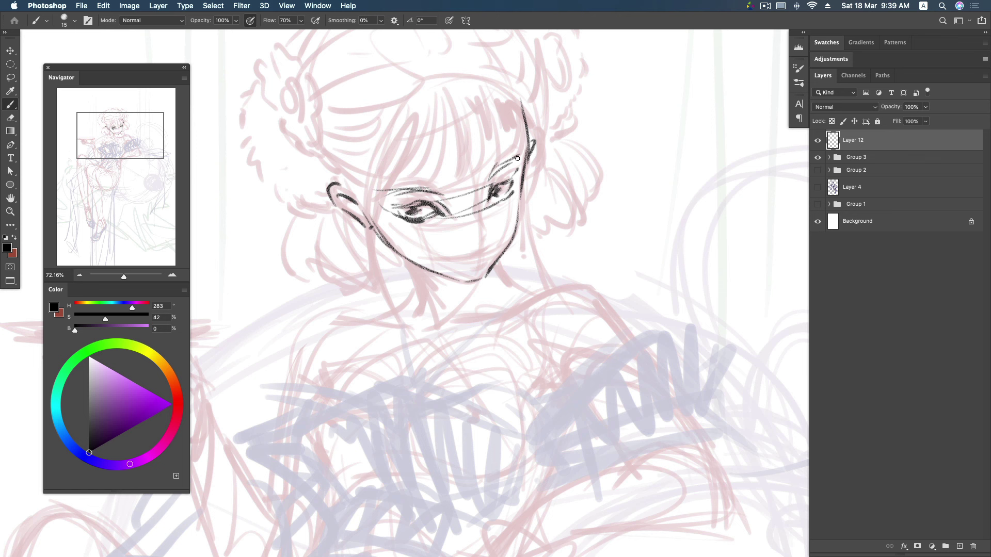
pyautogui.moveTo(435, 218); pyautogui.dragTo(487, 238)
pyautogui.moveTo(483, 253)
pyautogui.mouseDown()
pyautogui.moveTo(473, 255)
pyautogui.moveTo(485, 251)
pyautogui.mouseUp()
# - Redraw the jawline darker and ink the neck, chin and both shoulders
pyautogui.moveTo(386, 235); pyautogui.dragTo(484, 285)
pyautogui.scroll(-2, 490, 263)
pyautogui.moveTo(398, 232); pyautogui.dragTo(441, 284)
pyautogui.moveTo(490, 222); pyautogui.dragTo(533, 271)
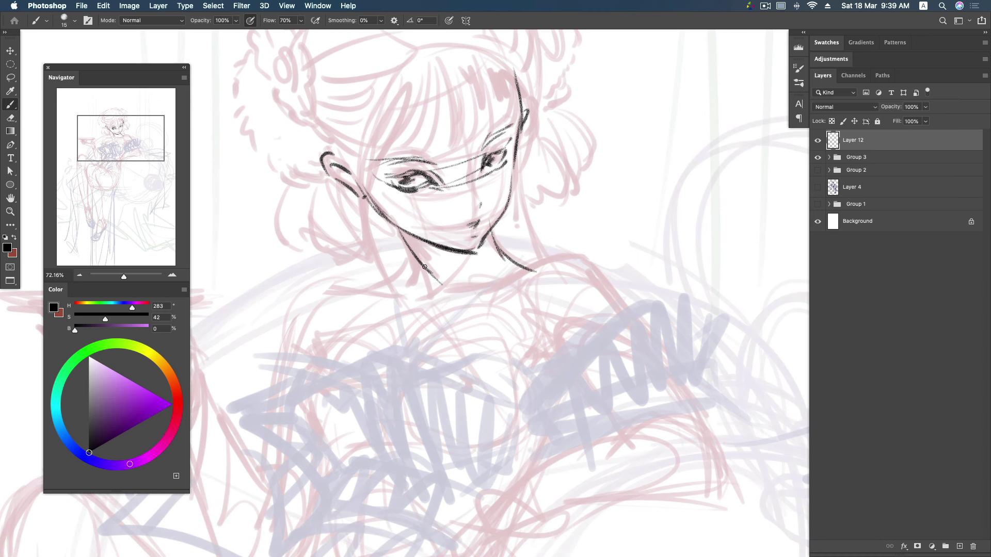
pyautogui.moveTo(387, 285)
pyautogui.mouseDown()
pyautogui.moveTo(411, 251)
pyautogui.moveTo(448, 285)
pyautogui.moveTo(430, 303)
pyautogui.mouseUp()
pyautogui.moveTo(493, 235); pyautogui.dragTo(468, 290)
pyautogui.moveTo(381, 199); pyautogui.dragTo(450, 288)
pyautogui.moveTo(402, 230); pyautogui.dragTo(435, 291)
pyautogui.moveTo(316, 298)
pyautogui.mouseDown()
pyautogui.moveTo(405, 306)
pyautogui.moveTo(584, 264)
pyautogui.mouseUp()
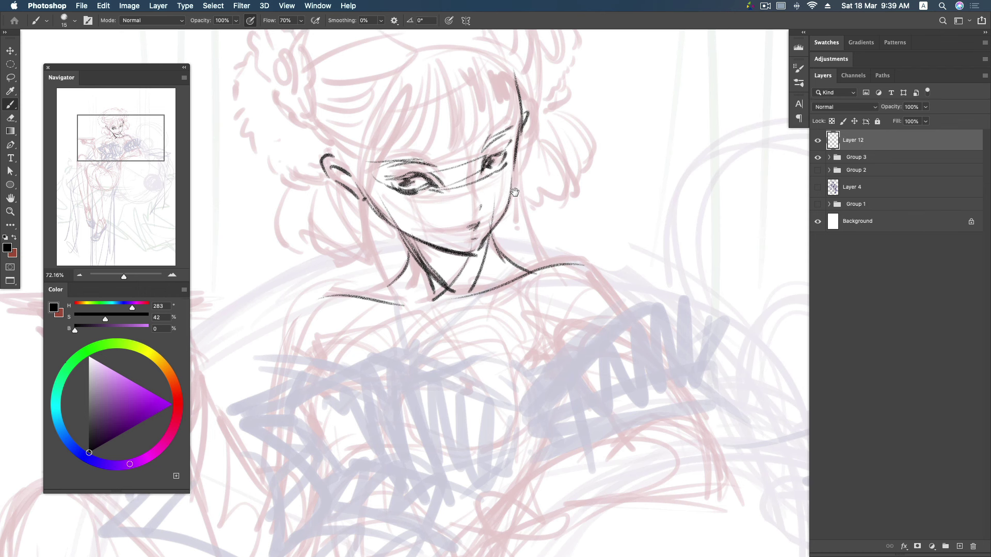
pyautogui.moveTo(515, 193); pyautogui.dragTo(501, 291)
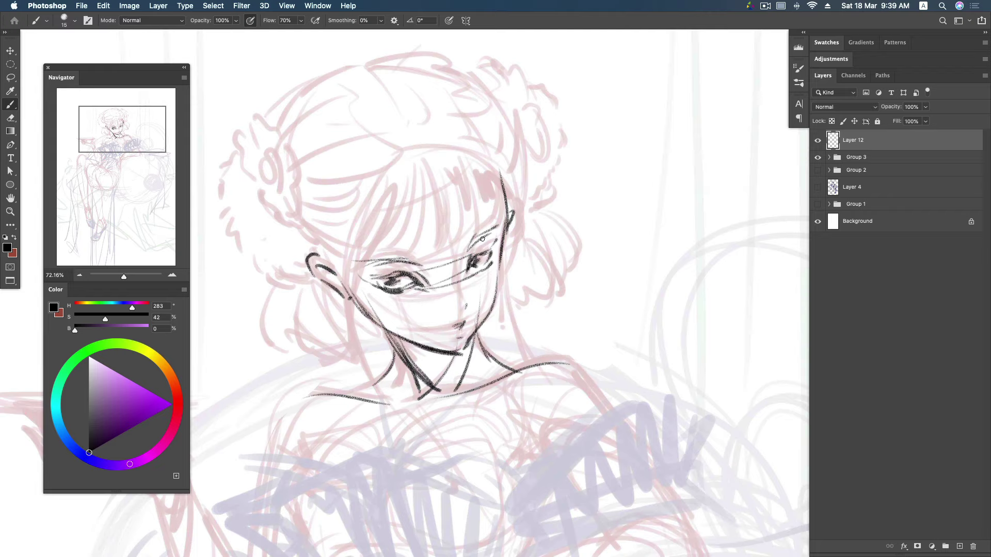
pyautogui.press('z')
pyautogui.moveTo(596, 220); pyautogui.dragTo(591, 212)
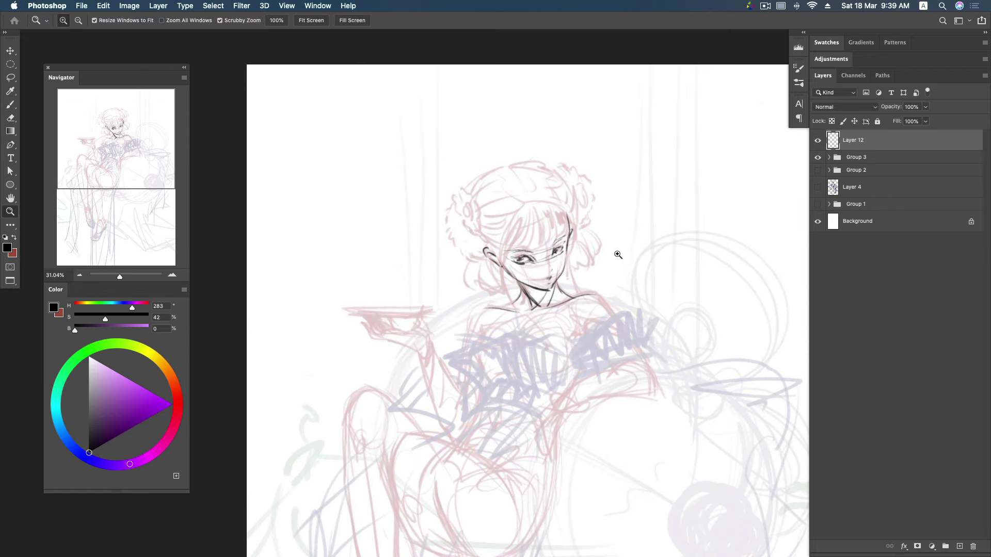
# - Darken both pupils and lid shading with an enlarged brush, then reduce the brush to size 25
pyautogui.moveTo(617, 253); pyautogui.dragTo(585, 182)
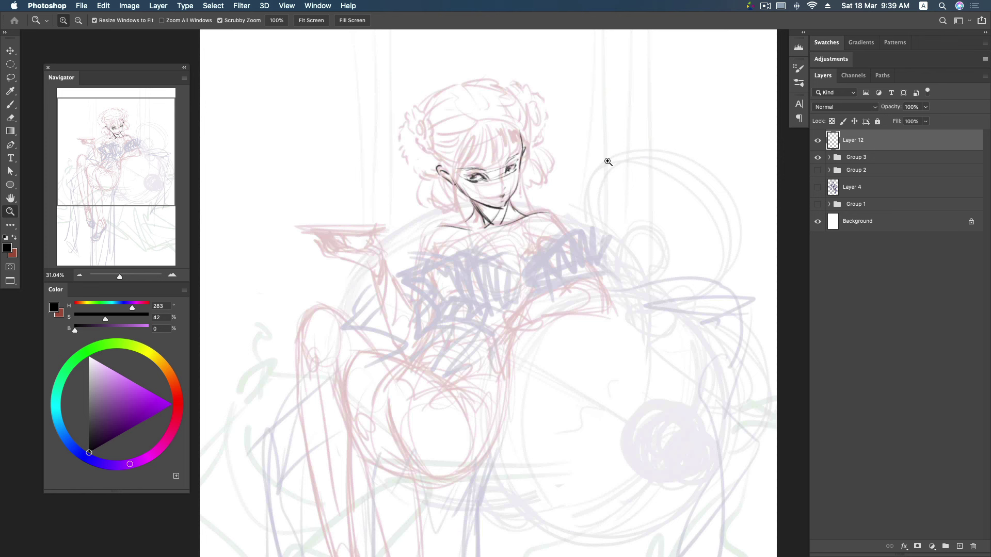
pyautogui.moveTo(475, 178)
pyautogui.mouseDown()
pyautogui.moveTo(516, 149)
pyautogui.moveTo(482, 186)
pyautogui.moveTo(474, 180)
pyautogui.mouseUp()
pyautogui.press('b')
pyautogui.press(']')
pyautogui.press(']')
pyautogui.moveTo(537, 161); pyautogui.dragTo(545, 156)
pyautogui.moveTo(467, 178); pyautogui.dragTo(477, 175)
pyautogui.moveTo(539, 161); pyautogui.dragTo(548, 155)
pyautogui.moveTo(472, 183)
pyautogui.mouseDown()
pyautogui.moveTo(459, 181)
pyautogui.moveTo(485, 186)
pyautogui.mouseUp()
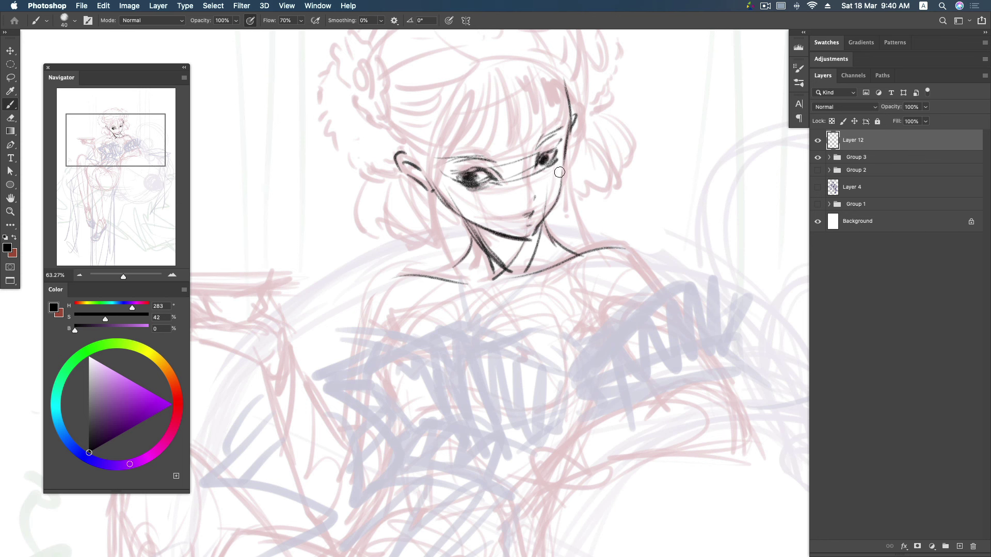
pyautogui.press('[')
pyautogui.click(466, 195)
pyautogui.press('[')
# - Ink the bangs and long hair strands down both sides of the face, at brush size 20
pyautogui.moveTo(521, 70); pyautogui.dragTo(539, 145)
pyautogui.moveTo(547, 83); pyautogui.dragTo(539, 152)
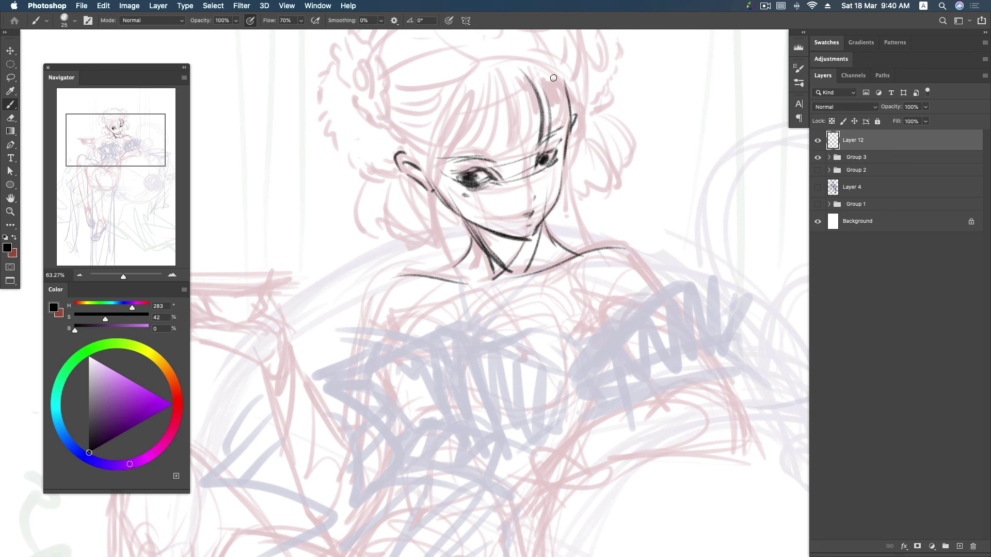
pyautogui.moveTo(510, 85)
pyautogui.mouseDown()
pyautogui.moveTo(496, 155)
pyautogui.moveTo(516, 154)
pyautogui.mouseUp()
pyautogui.moveTo(534, 75); pyautogui.dragTo(560, 135)
pyautogui.moveTo(565, 83); pyautogui.dragTo(577, 151)
pyautogui.moveTo(575, 116); pyautogui.dragTo(563, 148)
pyautogui.moveTo(547, 77)
pyautogui.mouseDown()
pyautogui.moveTo(577, 165)
pyautogui.moveTo(571, 216)
pyautogui.mouseUp()
pyautogui.press('[')
pyautogui.moveTo(491, 98)
pyautogui.mouseDown()
pyautogui.moveTo(454, 171)
pyautogui.moveTo(461, 121)
pyautogui.moveTo(434, 165)
pyautogui.mouseUp()
pyautogui.moveTo(446, 124)
pyautogui.mouseDown()
pyautogui.moveTo(434, 227)
pyautogui.moveTo(442, 266)
pyautogui.mouseUp()
pyautogui.moveTo(440, 160); pyautogui.dragTo(459, 304)
pyautogui.moveTo(573, 168); pyautogui.dragTo(572, 263)
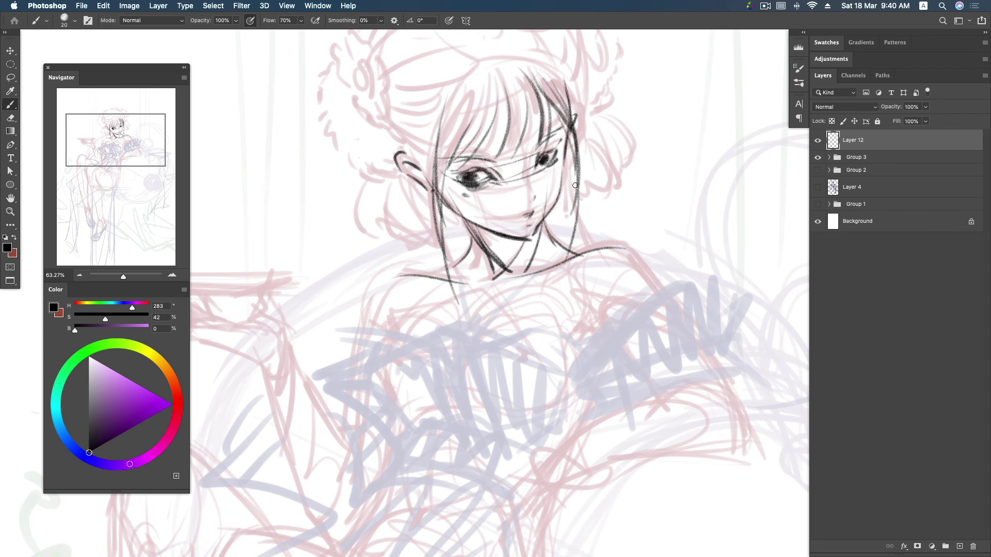
# - Ink the hair's outer curve and strands across the top and upper left of the head
pyautogui.scroll(1, 432, 166)
pyautogui.moveTo(432, 166); pyautogui.dragTo(422, 258)
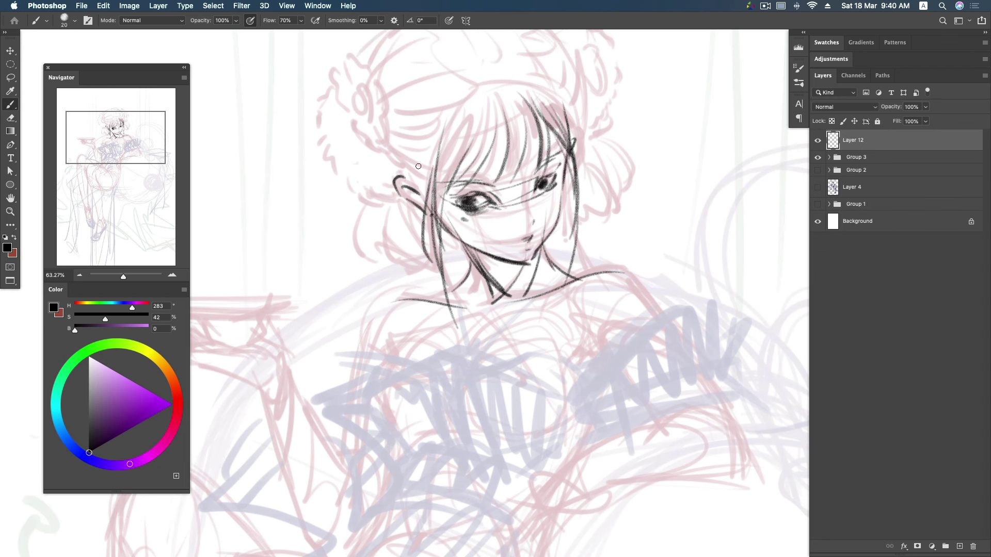
pyautogui.moveTo(377, 135); pyautogui.dragTo(431, 167)
pyautogui.scroll(2, 494, 131)
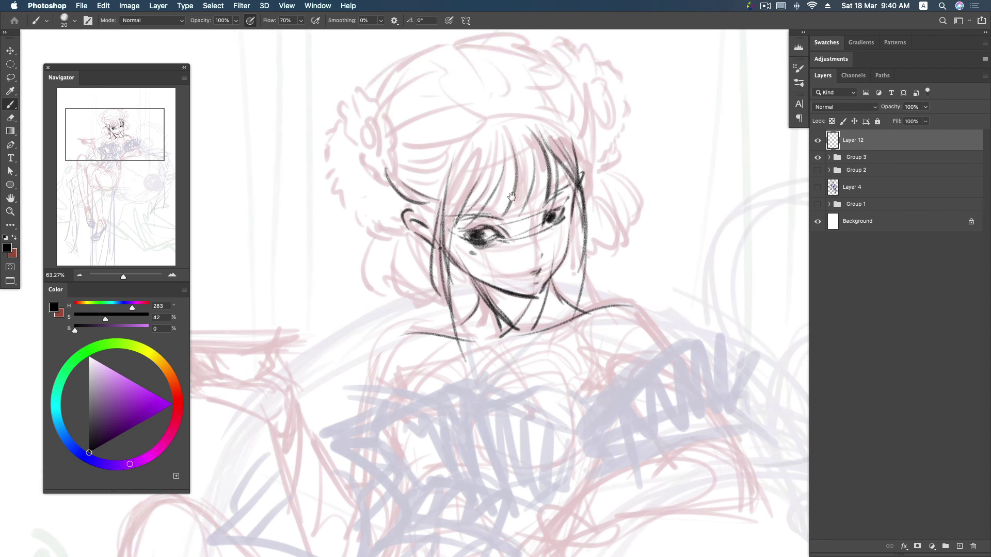
pyautogui.moveTo(376, 102); pyautogui.dragTo(402, 69)
pyautogui.moveTo(450, 42)
pyautogui.mouseDown()
pyautogui.moveTo(503, 37)
pyautogui.moveTo(504, 102)
pyautogui.mouseUp()
pyautogui.moveTo(482, 59); pyautogui.dragTo(512, 110)
pyautogui.moveTo(498, 47); pyautogui.dragTo(580, 147)
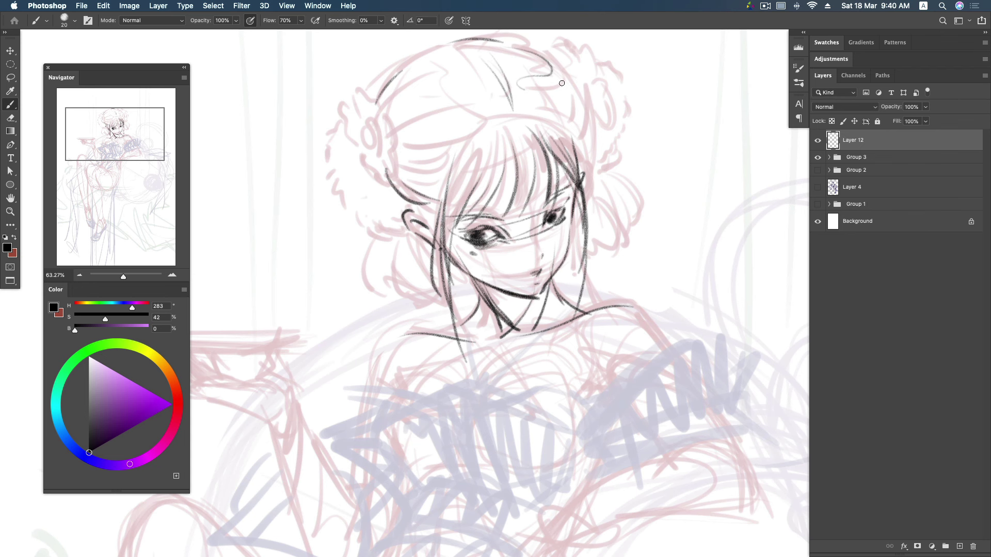
pyautogui.moveTo(447, 176)
pyautogui.mouseDown()
pyautogui.moveTo(399, 146)
pyautogui.moveTo(456, 135)
pyautogui.mouseUp()
pyautogui.moveTo(390, 121); pyautogui.dragTo(438, 77)
pyautogui.moveTo(390, 103)
pyautogui.mouseDown()
pyautogui.moveTo(444, 47)
pyautogui.moveTo(467, 43)
pyautogui.mouseUp()
pyautogui.moveTo(580, 122); pyautogui.dragTo(590, 167)
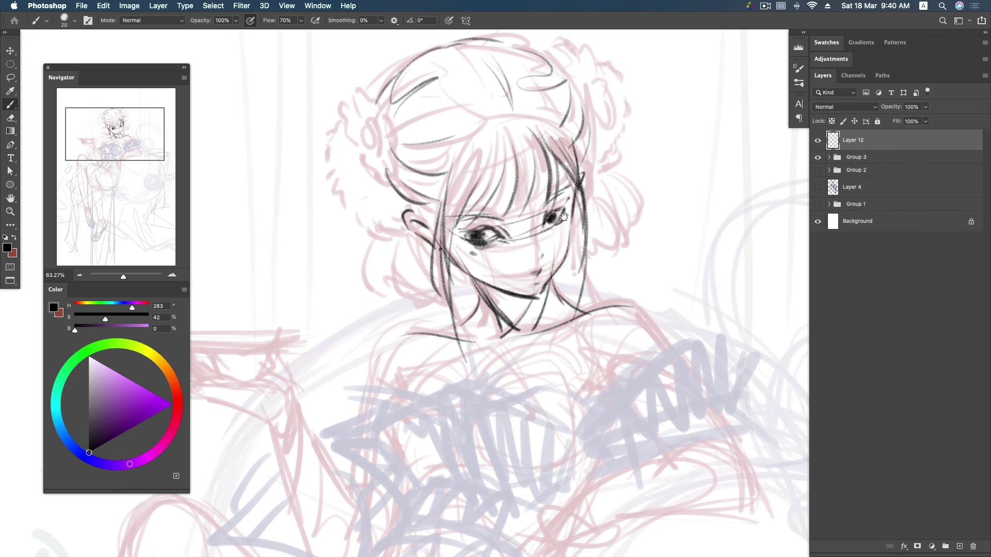
pyautogui.moveTo(564, 216); pyautogui.dragTo(550, 195)
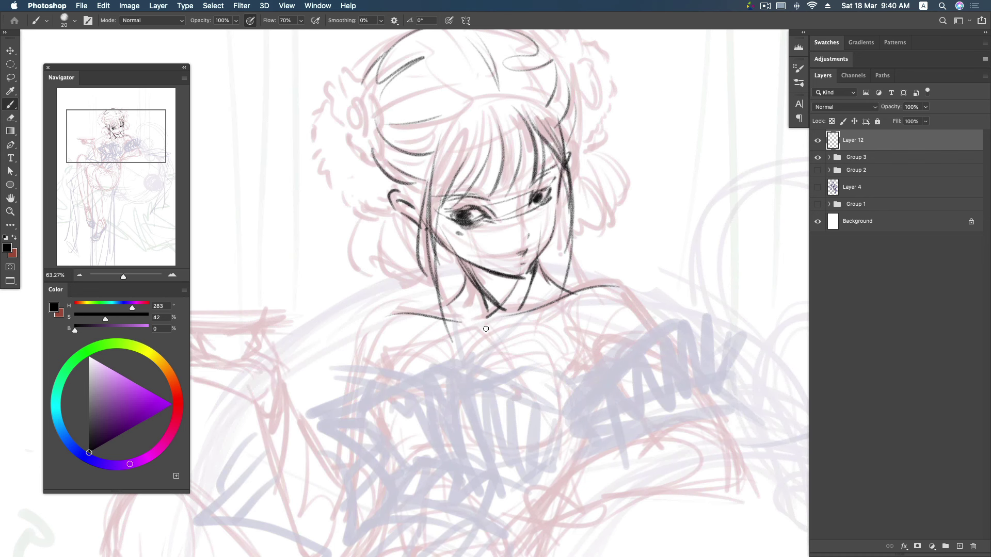
pyautogui.scroll(2, 461, 159)
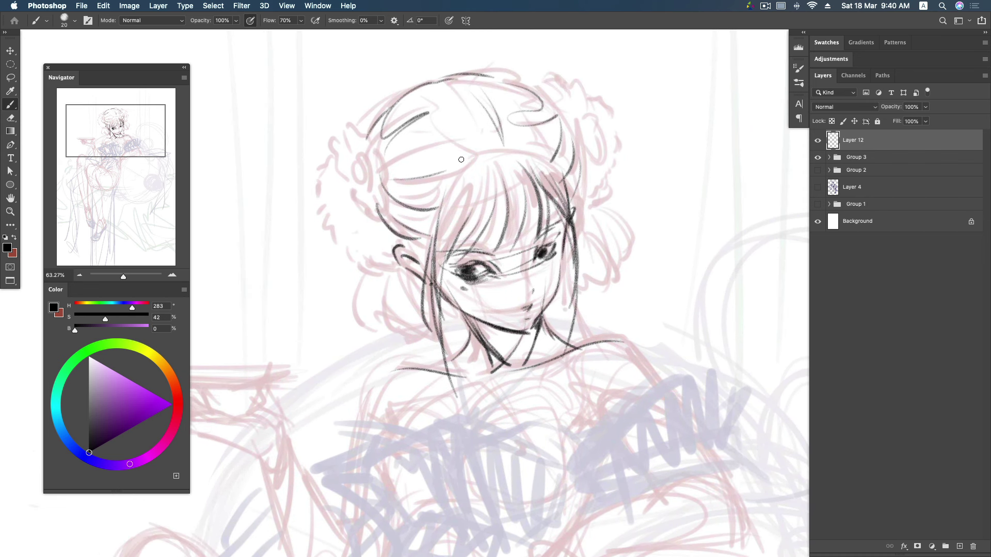
# - Draw a pointed hair tuft and small tick marks around the flower ornament
pyautogui.moveTo(355, 161)
pyautogui.mouseDown()
pyautogui.moveTo(361, 137)
pyautogui.moveTo(383, 156)
pyautogui.moveTo(389, 187)
pyautogui.moveTo(355, 209)
pyautogui.moveTo(335, 157)
pyautogui.moveTo(347, 145)
pyautogui.moveTo(361, 175)
pyautogui.mouseUp()
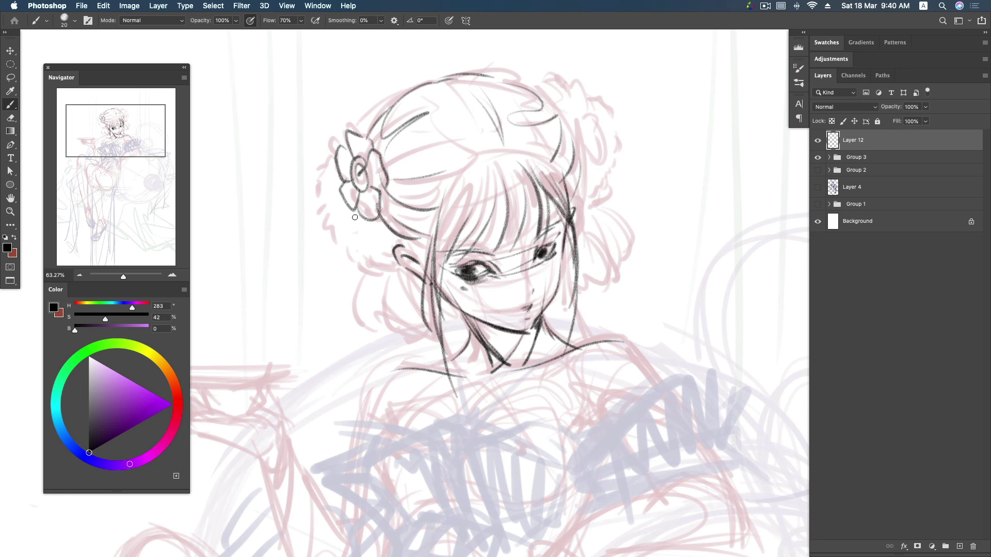
pyautogui.moveTo(345, 259); pyautogui.dragTo(342, 272)
pyautogui.moveTo(352, 217); pyautogui.dragTo(355, 223)
pyautogui.moveTo(348, 234); pyautogui.dragTo(344, 249)
pyautogui.moveTo(346, 217); pyautogui.dragTo(335, 223)
pyautogui.moveTo(341, 140)
pyautogui.mouseDown()
pyautogui.moveTo(320, 185)
pyautogui.moveTo(323, 222)
pyautogui.moveTo(372, 268)
pyautogui.moveTo(392, 261)
pyautogui.moveTo(376, 313)
pyautogui.mouseUp()
# - Draw hair strands hanging below the ear and right of the face, with wavy right-edge strands
pyautogui.moveTo(391, 270)
pyautogui.mouseDown()
pyautogui.moveTo(384, 310)
pyautogui.moveTo(348, 317)
pyautogui.moveTo(362, 335)
pyautogui.moveTo(397, 333)
pyautogui.moveTo(408, 301)
pyautogui.moveTo(413, 335)
pyautogui.mouseUp()
pyautogui.moveTo(584, 240); pyautogui.dragTo(588, 280)
pyautogui.moveTo(571, 227)
pyautogui.mouseDown()
pyautogui.moveTo(607, 267)
pyautogui.moveTo(628, 262)
pyautogui.mouseUp()
pyautogui.moveTo(572, 275); pyautogui.dragTo(609, 291)
pyautogui.moveTo(594, 218); pyautogui.dragTo(633, 248)
pyautogui.moveTo(554, 117)
pyautogui.mouseDown()
pyautogui.moveTo(585, 143)
pyautogui.moveTo(581, 195)
pyautogui.mouseUp()
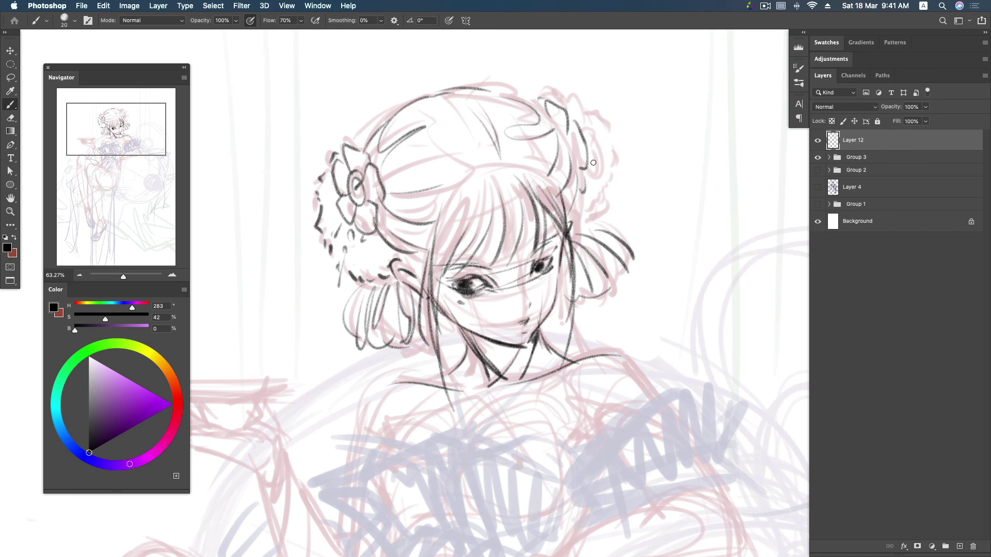
pyautogui.moveTo(539, 98); pyautogui.dragTo(525, 104)
pyautogui.moveTo(593, 173); pyautogui.dragTo(591, 222)
pyautogui.moveTo(601, 185); pyautogui.dragTo(578, 224)
# - Ink the first chest lines, the body's left side, right shoulder, armpit and neck
pyautogui.moveTo(588, 323); pyautogui.dragTo(613, 206)
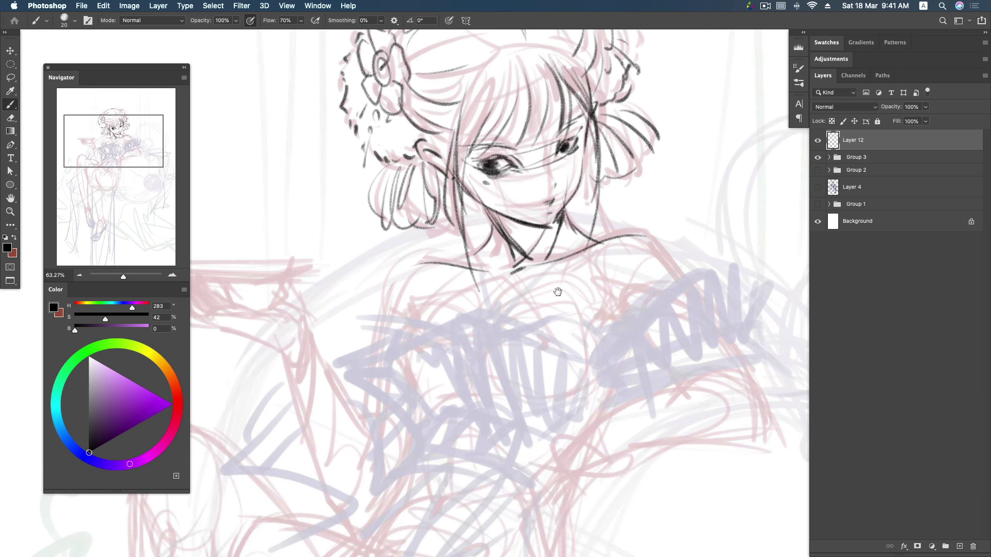
pyautogui.moveTo(555, 289); pyautogui.dragTo(568, 239)
pyautogui.moveTo(520, 262)
pyautogui.mouseDown()
pyautogui.moveTo(499, 293)
pyautogui.moveTo(536, 264)
pyautogui.mouseUp()
pyautogui.moveTo(635, 246)
pyautogui.mouseDown()
pyautogui.moveTo(612, 225)
pyautogui.moveTo(591, 256)
pyautogui.moveTo(619, 247)
pyautogui.moveTo(598, 283)
pyautogui.mouseUp()
pyautogui.moveTo(404, 238)
pyautogui.mouseDown()
pyautogui.moveTo(412, 256)
pyautogui.moveTo(393, 287)
pyautogui.mouseUp()
pyautogui.moveTo(395, 207); pyautogui.dragTo(366, 321)
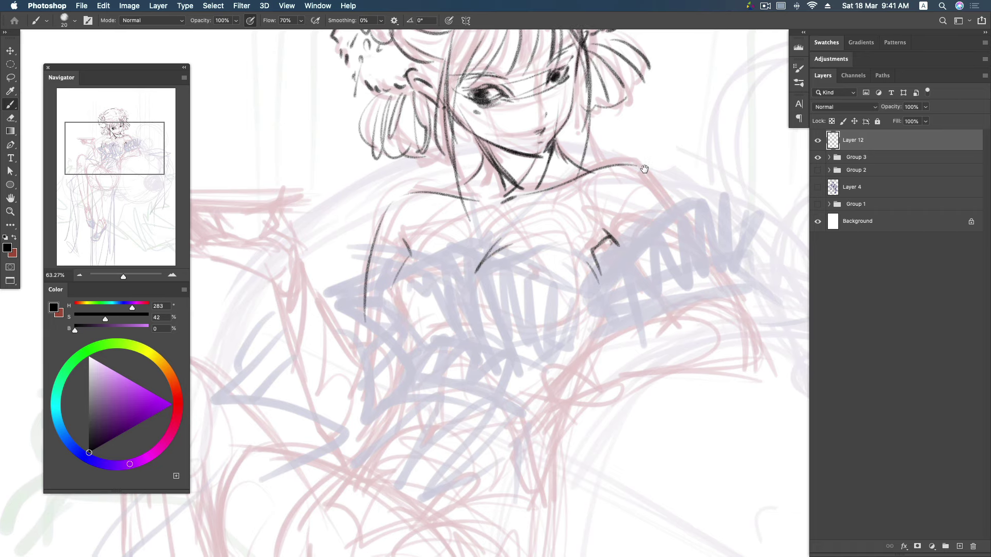
pyautogui.hscroll(3, 579, 158)
pyautogui.moveTo(607, 190); pyautogui.dragTo(571, 153)
pyautogui.moveTo(537, 221); pyautogui.dragTo(556, 233)
pyautogui.moveTo(569, 156); pyautogui.dragTo(604, 192)
pyautogui.moveTo(503, 159); pyautogui.dragTo(501, 190)
pyautogui.moveTo(374, 187)
pyautogui.mouseDown()
pyautogui.moveTo(415, 183)
pyautogui.moveTo(413, 191)
pyautogui.mouseUp()
# - Trace the left collarbone, chest oval, chevron fold and curves under the chest
pyautogui.scroll(-2, 516, 185)
pyautogui.scroll(-2, 557, 181)
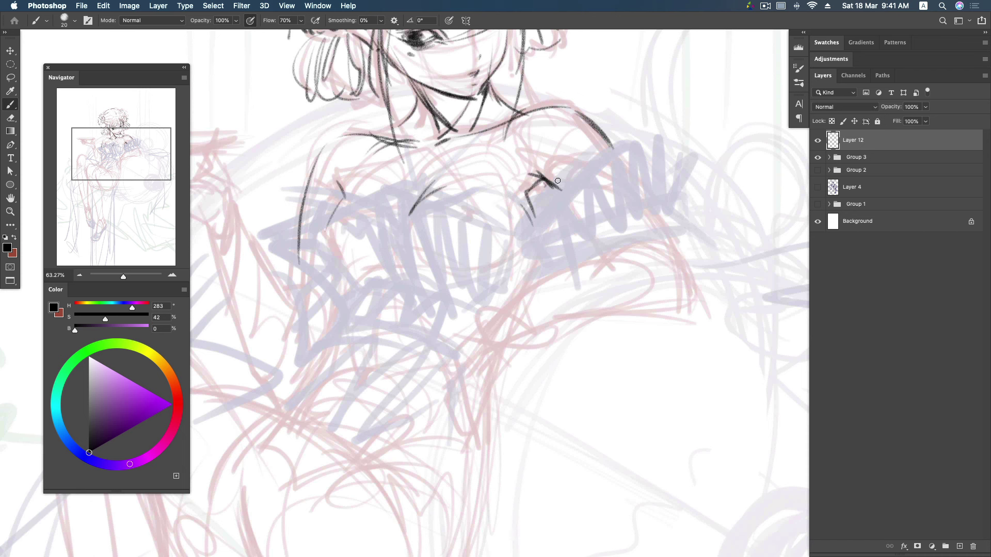
pyautogui.moveTo(345, 196)
pyautogui.mouseDown()
pyautogui.moveTo(331, 229)
pyautogui.moveTo(392, 189)
pyautogui.moveTo(411, 192)
pyautogui.moveTo(441, 305)
pyautogui.mouseUp()
pyautogui.moveTo(426, 250); pyautogui.dragTo(462, 281)
pyautogui.moveTo(386, 237); pyautogui.dragTo(381, 293)
pyautogui.moveTo(326, 232)
pyautogui.mouseDown()
pyautogui.moveTo(339, 291)
pyautogui.moveTo(383, 292)
pyautogui.mouseUp()
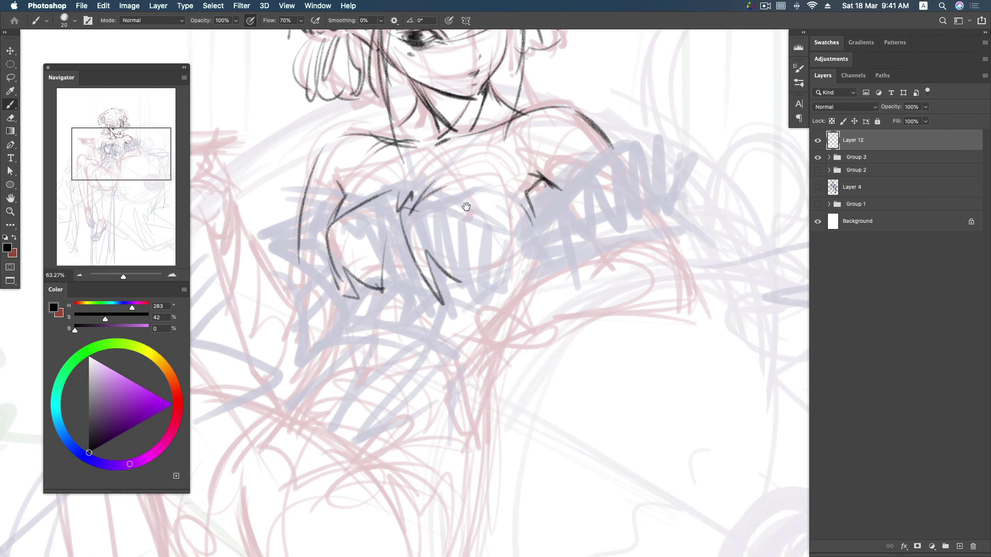
pyautogui.moveTo(466, 207); pyautogui.dragTo(461, 227)
pyautogui.moveTo(400, 203)
pyautogui.mouseDown()
pyautogui.moveTo(423, 202)
pyautogui.moveTo(408, 198)
pyautogui.moveTo(527, 286)
pyautogui.mouseUp()
pyautogui.moveTo(427, 214); pyautogui.dragTo(431, 245)
pyautogui.moveTo(481, 266); pyautogui.dragTo(510, 310)
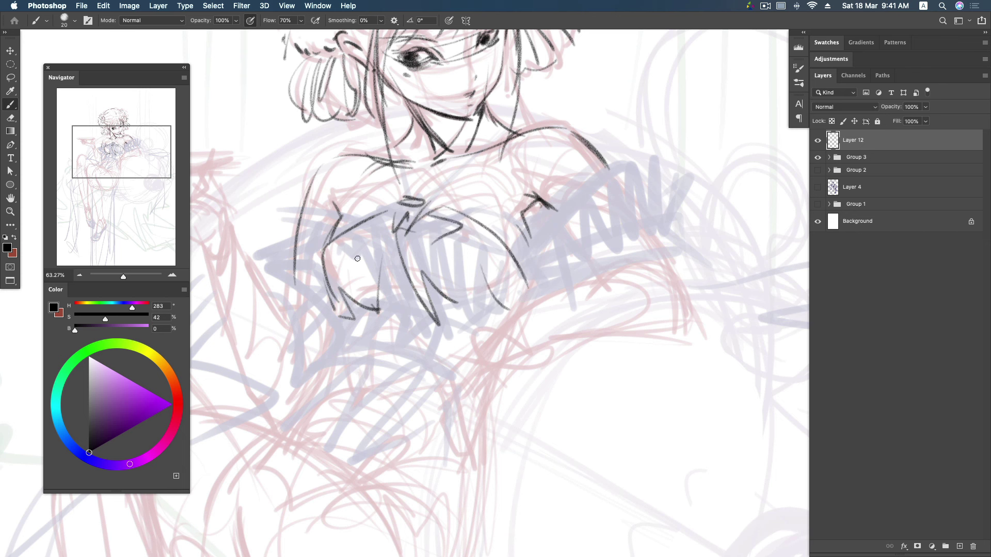
pyautogui.moveTo(332, 235); pyautogui.dragTo(345, 276)
pyautogui.moveTo(435, 251)
pyautogui.mouseDown()
pyautogui.moveTo(487, 252)
pyautogui.moveTo(527, 278)
pyautogui.mouseUp()
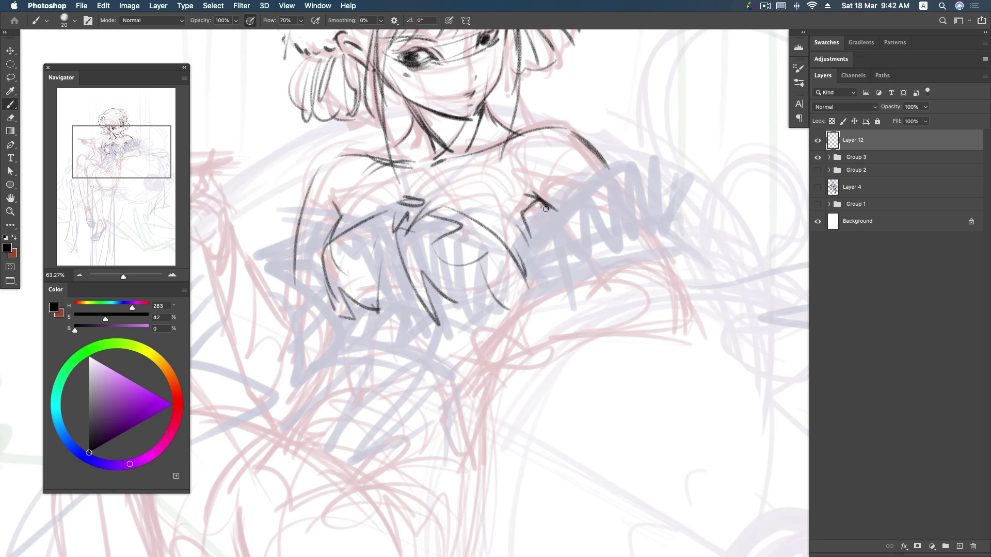
# - Ink the right arm's upper and lower contours beside the chest
pyautogui.moveTo(545, 225); pyautogui.dragTo(527, 302)
pyautogui.moveTo(581, 216); pyautogui.dragTo(560, 274)
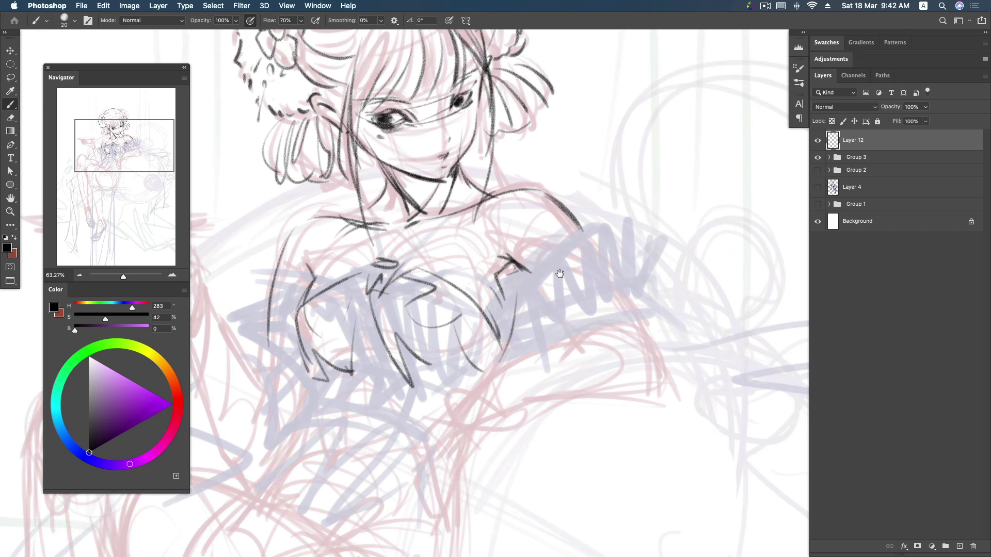
pyautogui.moveTo(641, 255); pyautogui.dragTo(549, 248)
pyautogui.moveTo(542, 305)
pyautogui.mouseDown()
pyautogui.moveTo(495, 341)
pyautogui.moveTo(507, 276)
pyautogui.mouseUp()
pyautogui.moveTo(549, 215); pyautogui.dragTo(672, 257)
pyautogui.moveTo(505, 305)
pyautogui.mouseDown()
pyautogui.moveTo(600, 281)
pyautogui.moveTo(634, 252)
pyautogui.moveTo(667, 301)
pyautogui.mouseUp()
pyautogui.moveTo(525, 242); pyautogui.dragTo(576, 291)
pyautogui.moveTo(577, 196)
pyautogui.mouseDown()
pyautogui.moveTo(663, 308)
pyautogui.moveTo(659, 342)
pyautogui.mouseUp()
pyautogui.moveTo(617, 282)
pyautogui.mouseDown()
pyautogui.moveTo(666, 203)
pyautogui.moveTo(614, 211)
pyautogui.moveTo(526, 261)
pyautogui.mouseUp()
pyautogui.moveTo(573, 230); pyautogui.dragTo(537, 253)
pyautogui.moveTo(639, 207); pyautogui.dragTo(513, 261)
pyautogui.moveTo(568, 235)
pyautogui.mouseDown()
pyautogui.moveTo(502, 272)
pyautogui.moveTo(506, 299)
pyautogui.moveTo(532, 286)
pyautogui.moveTo(687, 272)
pyautogui.mouseUp()
pyautogui.moveTo(622, 271)
pyautogui.mouseDown()
pyautogui.moveTo(694, 263)
pyautogui.moveTo(683, 273)
pyautogui.mouseUp()
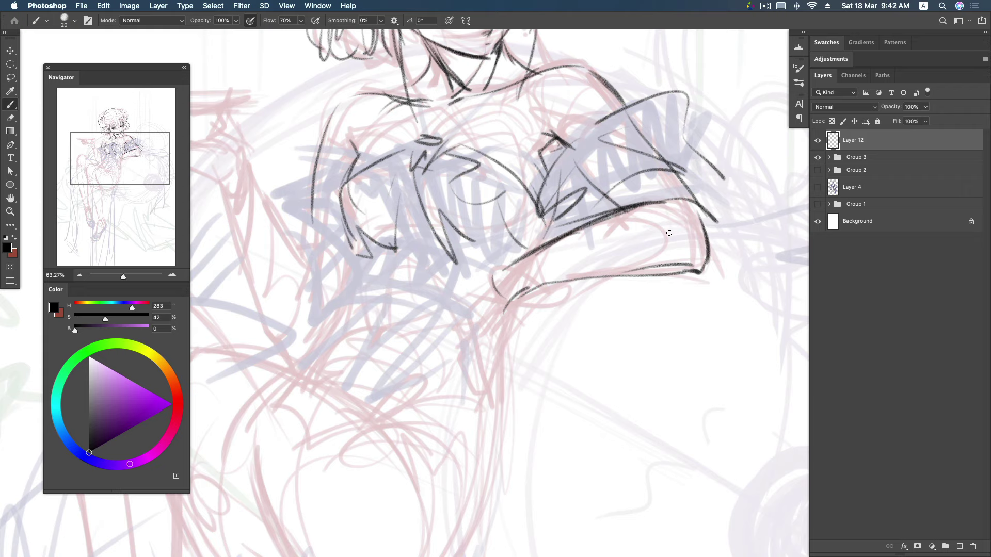
# - Draw the waist lines and the pointed tip below the waist
pyautogui.scroll(-5, 505, 306)
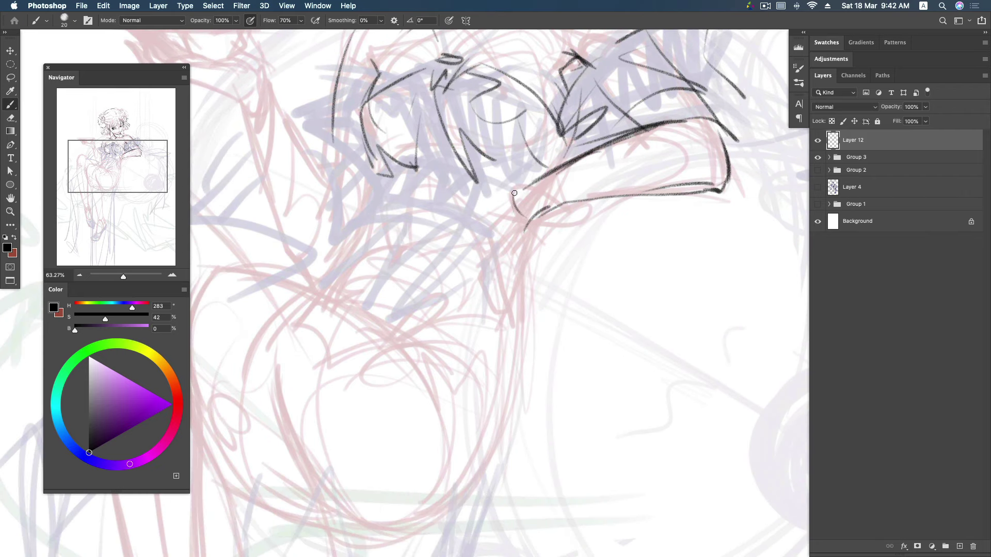
pyautogui.moveTo(498, 208)
pyautogui.mouseDown()
pyautogui.moveTo(473, 243)
pyautogui.moveTo(494, 276)
pyautogui.mouseUp()
pyautogui.moveTo(516, 245); pyautogui.dragTo(504, 271)
pyautogui.moveTo(496, 207)
pyautogui.mouseDown()
pyautogui.moveTo(465, 257)
pyautogui.moveTo(475, 279)
pyautogui.moveTo(459, 294)
pyautogui.moveTo(468, 299)
pyautogui.mouseUp()
pyautogui.moveTo(504, 245)
pyautogui.mouseDown()
pyautogui.moveTo(460, 285)
pyautogui.moveTo(474, 267)
pyautogui.moveTo(493, 303)
pyautogui.moveTo(477, 313)
pyautogui.mouseUp()
pyautogui.moveTo(474, 304); pyautogui.dragTo(482, 327)
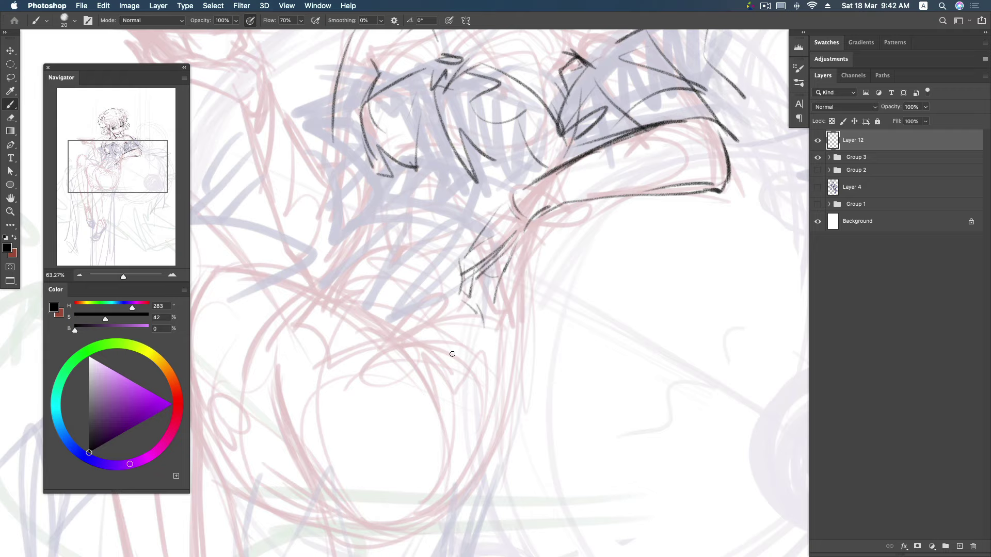
pyautogui.scroll(3, 516, 274)
pyautogui.scroll(2, 568, 258)
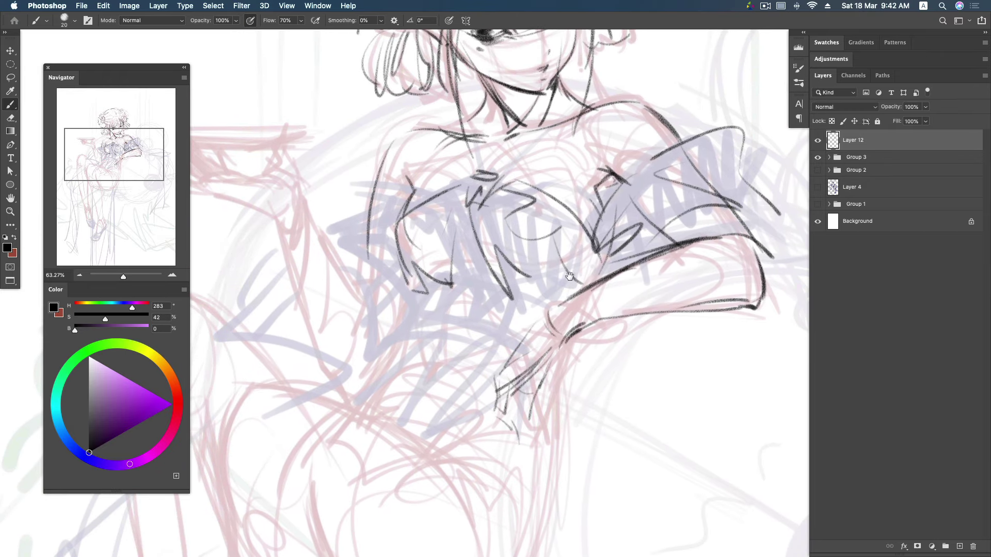
pyautogui.scroll(2, 542, 268)
pyautogui.moveTo(471, 268); pyautogui.dragTo(478, 283)
pyautogui.moveTo(467, 223); pyautogui.dragTo(467, 278)
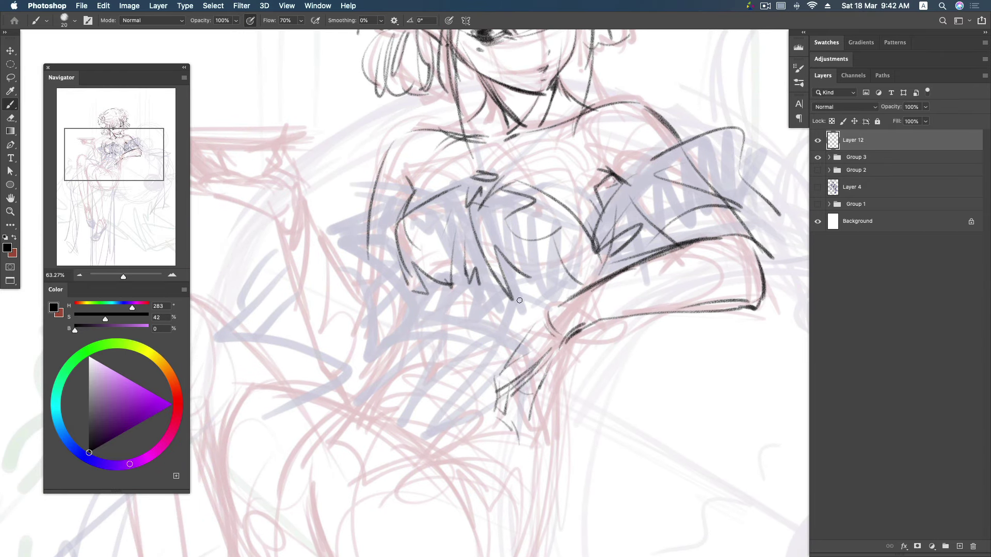
pyautogui.moveTo(548, 307); pyautogui.dragTo(582, 286)
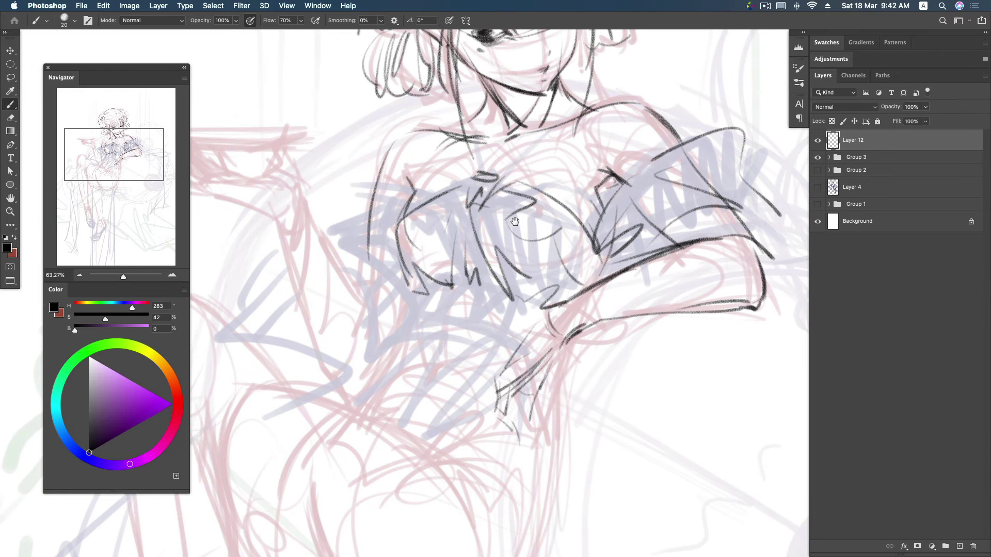
# - Ink the lower torso sides, a line across the waist and the garment's zigzag edge
pyautogui.hscroll(-1, 516, 217)
pyautogui.moveTo(414, 296)
pyautogui.mouseDown()
pyautogui.moveTo(407, 333)
pyautogui.moveTo(417, 346)
pyautogui.mouseUp()
pyautogui.moveTo(454, 289); pyautogui.dragTo(451, 353)
pyautogui.moveTo(419, 293)
pyautogui.mouseDown()
pyautogui.moveTo(445, 282)
pyautogui.moveTo(549, 309)
pyautogui.mouseUp()
pyautogui.moveTo(395, 348)
pyautogui.mouseDown()
pyautogui.moveTo(458, 342)
pyautogui.moveTo(506, 376)
pyautogui.mouseUp()
pyautogui.moveTo(415, 327); pyautogui.dragTo(490, 302)
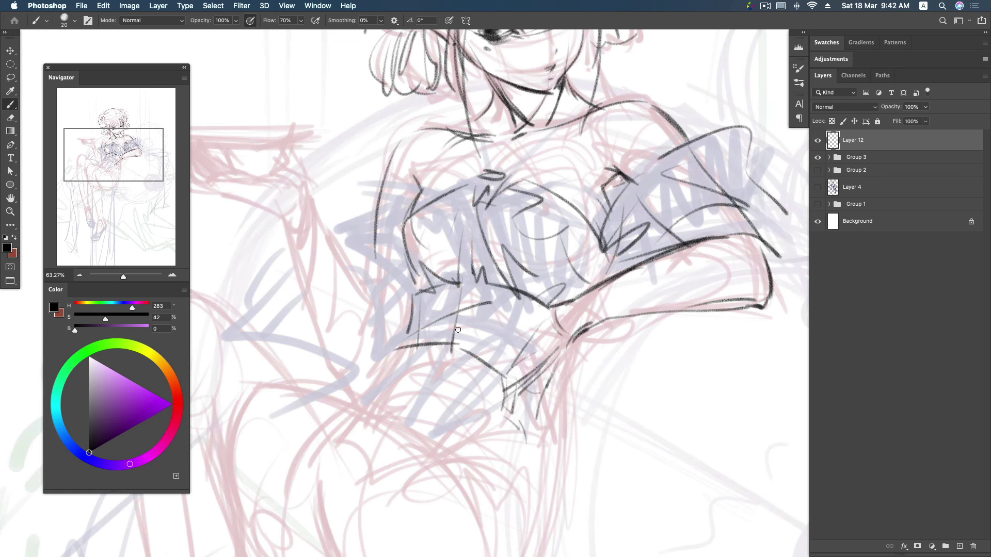
pyautogui.scroll(-4, 487, 362)
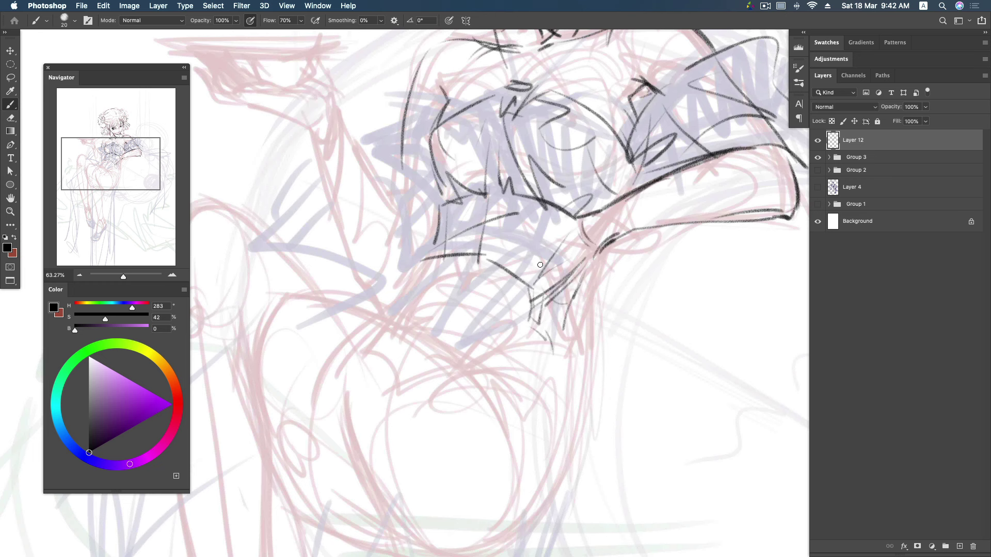
pyautogui.moveTo(514, 283)
pyautogui.mouseDown()
pyautogui.moveTo(457, 341)
pyautogui.moveTo(545, 304)
pyautogui.moveTo(464, 290)
pyautogui.mouseUp()
pyautogui.moveTo(421, 265)
pyautogui.mouseDown()
pyautogui.moveTo(370, 307)
pyautogui.moveTo(401, 326)
pyautogui.mouseUp()
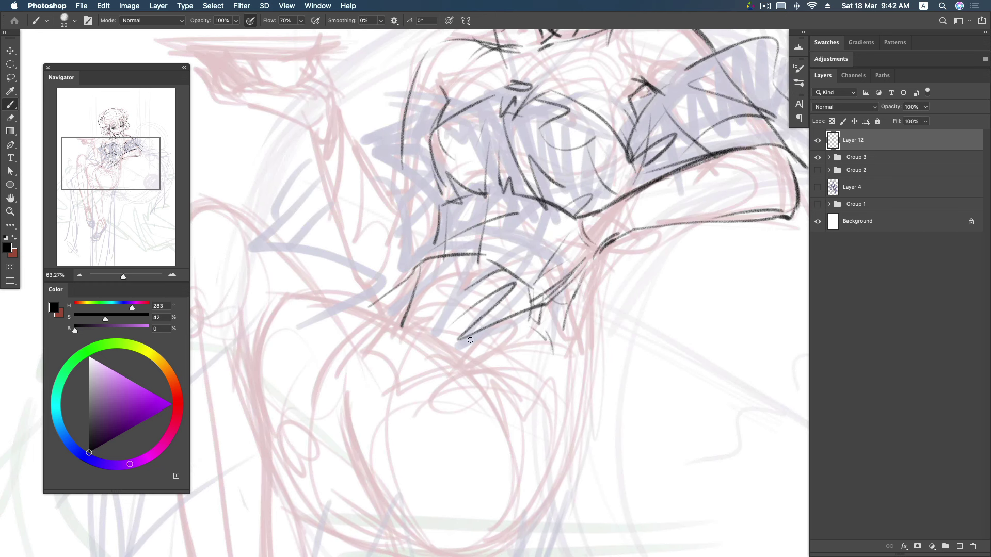
pyautogui.moveTo(459, 342)
pyautogui.mouseDown()
pyautogui.moveTo(561, 304)
pyautogui.moveTo(657, 226)
pyautogui.mouseUp()
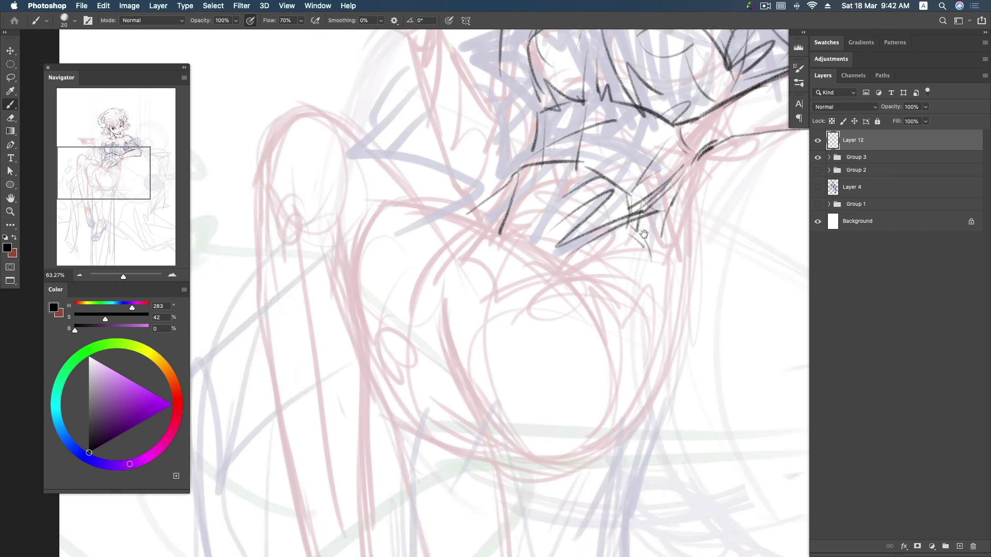
# - Start the thigh's top curve, undoing and redrawing it longer over the knee
pyautogui.moveTo(355, 274)
pyautogui.mouseDown()
pyautogui.moveTo(383, 203)
pyautogui.moveTo(433, 196)
pyautogui.mouseUp()
pyautogui.hotkey('ctrl', 'z')
pyautogui.hotkey('ctrl', 'z')
pyautogui.hotkey('ctrl', 'z')
pyautogui.moveTo(376, 211)
pyautogui.mouseDown()
pyautogui.moveTo(452, 209)
pyautogui.moveTo(603, 317)
pyautogui.mouseUp()
# - Trace the thigh curve and lines running down the legs toward the ankles
pyautogui.scroll(-5, 516, 258)
pyautogui.moveTo(441, 209); pyautogui.dragTo(444, 249)
pyautogui.moveTo(370, 110)
pyautogui.mouseDown()
pyautogui.moveTo(345, 186)
pyautogui.moveTo(372, 287)
pyautogui.mouseUp()
pyautogui.moveTo(340, 191)
pyautogui.mouseDown()
pyautogui.moveTo(379, 289)
pyautogui.moveTo(384, 149)
pyautogui.moveTo(358, 155)
pyautogui.moveTo(381, 204)
pyautogui.mouseUp()
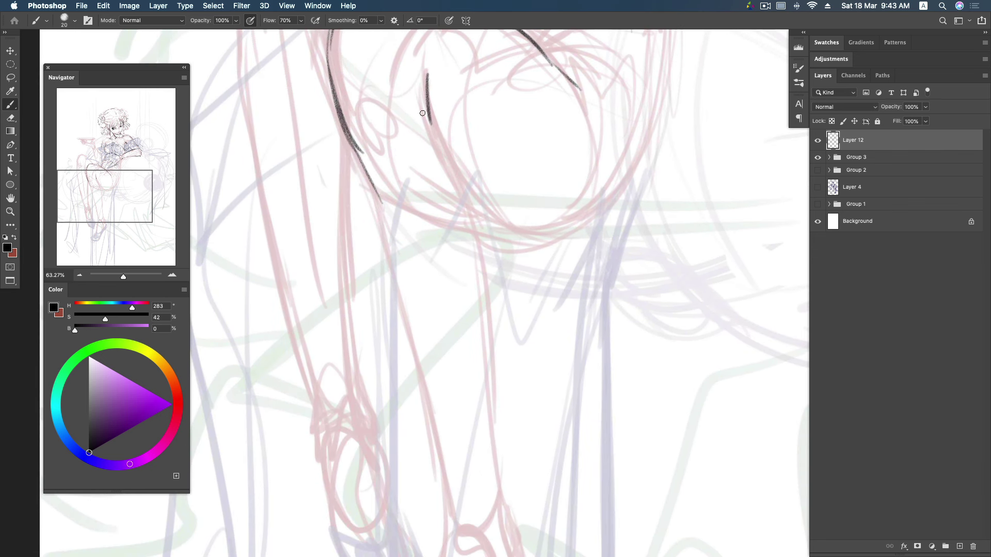
pyautogui.moveTo(428, 111); pyautogui.dragTo(467, 210)
pyautogui.scroll(-3, 469, 188)
pyautogui.moveTo(450, 150)
pyautogui.mouseDown()
pyautogui.moveTo(470, 238)
pyautogui.moveTo(488, 443)
pyautogui.mouseUp()
pyautogui.moveTo(343, 96)
pyautogui.mouseDown()
pyautogui.moveTo(381, 212)
pyautogui.moveTo(434, 467)
pyautogui.mouseUp()
pyautogui.moveTo(405, 31); pyautogui.dragTo(452, 277)
# - Redraw the knee's upper-left curve longer after undoing a short stroke, then extend the shin line
pyautogui.moveTo(279, 204); pyautogui.dragTo(330, 135)
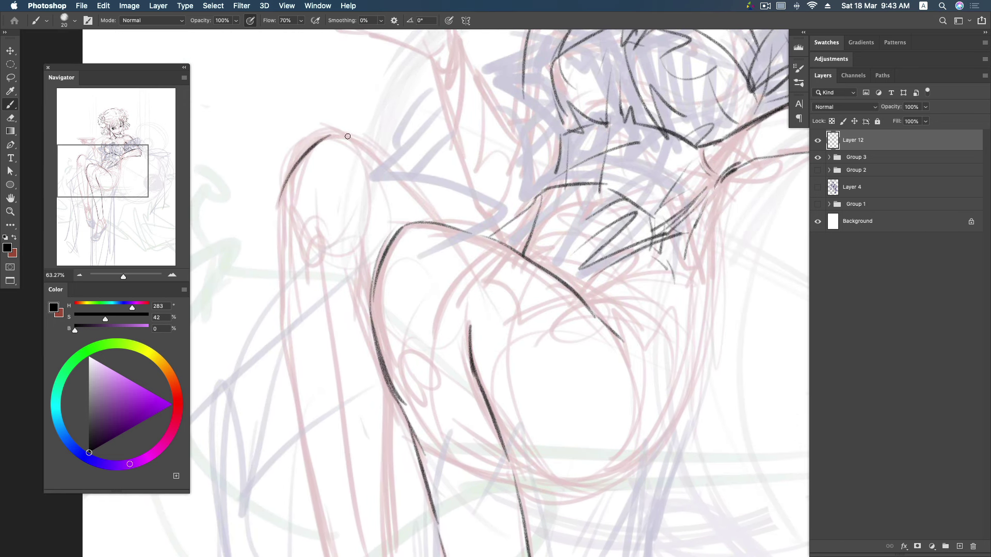
pyautogui.press('super+z')
pyautogui.moveTo(279, 204); pyautogui.dragTo(355, 143)
pyautogui.moveTo(292, 178)
pyautogui.mouseDown()
pyautogui.moveTo(353, 135)
pyautogui.moveTo(405, 186)
pyautogui.mouseUp()
pyautogui.moveTo(355, 141); pyautogui.dragTo(428, 214)
pyautogui.scroll(-3, 338, 127)
pyautogui.moveTo(280, 116); pyautogui.dragTo(276, 247)
# - Ink the outer and inner contours of the left lower leg down to the foot
pyautogui.scroll(-3, 310, 207)
pyautogui.moveTo(277, 159); pyautogui.dragTo(353, 479)
pyautogui.moveTo(360, 77)
pyautogui.mouseDown()
pyautogui.moveTo(356, 137)
pyautogui.moveTo(375, 172)
pyautogui.moveTo(387, 308)
pyautogui.mouseUp()
pyautogui.moveTo(389, 262)
pyautogui.mouseDown()
pyautogui.moveTo(386, 157)
pyautogui.moveTo(384, 339)
pyautogui.moveTo(378, 281)
pyautogui.mouseUp()
pyautogui.moveTo(342, 329); pyautogui.dragTo(354, 384)
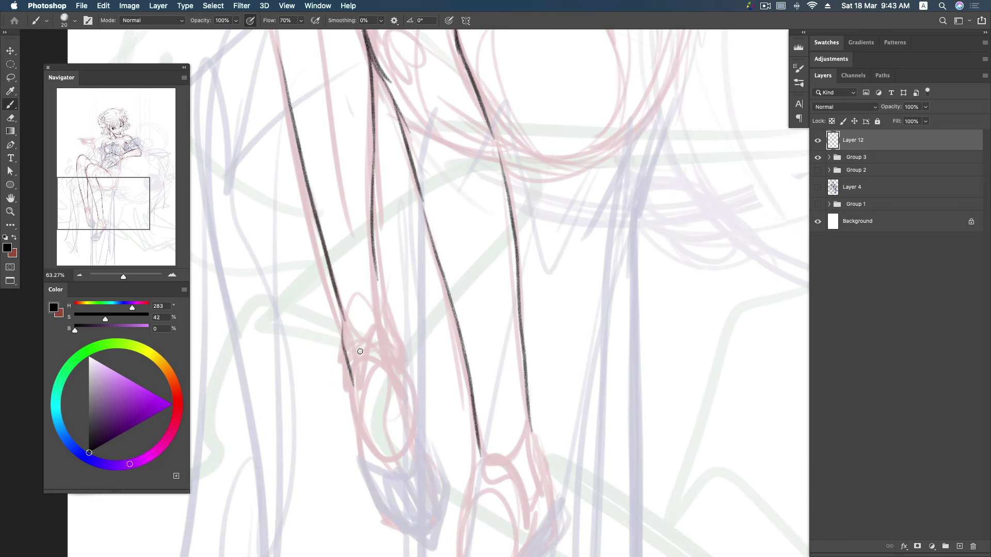
pyautogui.moveTo(374, 258)
pyautogui.mouseDown()
pyautogui.moveTo(394, 364)
pyautogui.moveTo(364, 436)
pyautogui.mouseUp()
pyautogui.moveTo(392, 345)
pyautogui.mouseDown()
pyautogui.moveTo(404, 379)
pyautogui.moveTo(404, 282)
pyautogui.moveTo(364, 358)
pyautogui.mouseUp()
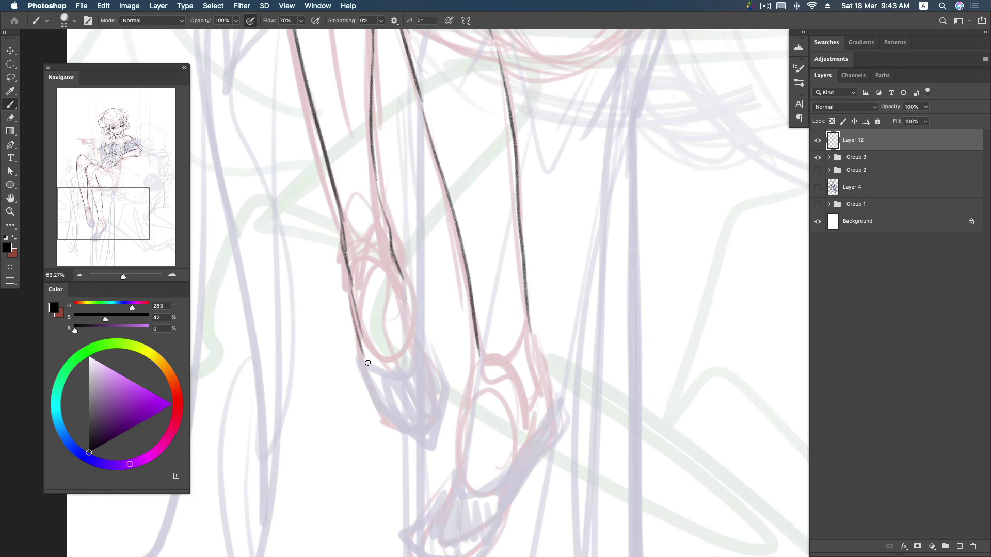
pyautogui.moveTo(373, 397); pyautogui.dragTo(404, 416)
pyautogui.moveTo(400, 266)
pyautogui.mouseDown()
pyautogui.moveTo(432, 365)
pyautogui.moveTo(419, 423)
pyautogui.mouseUp()
# - Outline the left shoe's bottom and side, and add its round buckle
pyautogui.moveTo(380, 394)
pyautogui.mouseDown()
pyautogui.moveTo(403, 399)
pyautogui.moveTo(429, 379)
pyautogui.mouseUp()
pyautogui.moveTo(357, 333)
pyautogui.mouseDown()
pyautogui.moveTo(405, 358)
pyautogui.moveTo(377, 395)
pyautogui.moveTo(416, 422)
pyautogui.mouseUp()
pyautogui.moveTo(415, 317); pyautogui.dragTo(417, 420)
pyautogui.moveTo(415, 346); pyautogui.dragTo(414, 320)
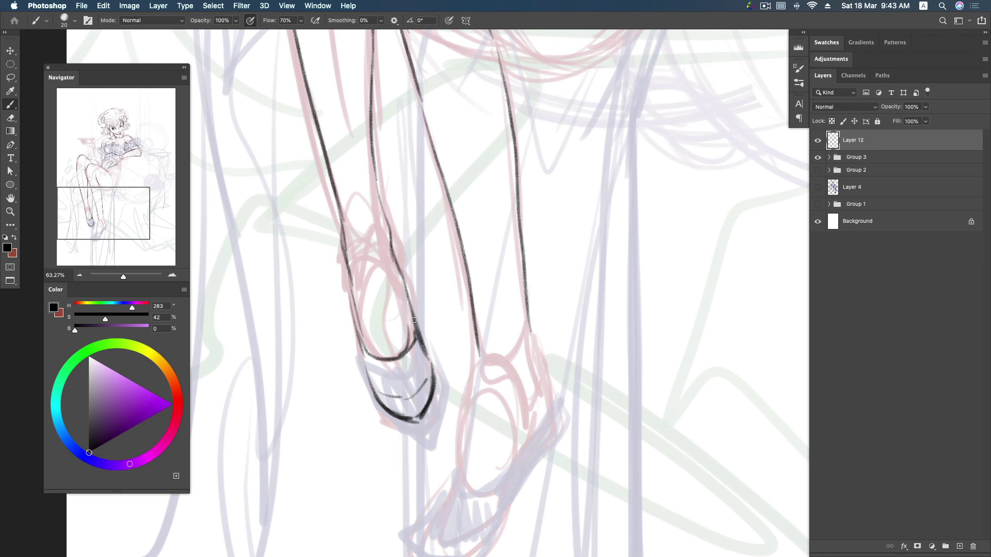
pyautogui.moveTo(386, 242); pyautogui.dragTo(416, 338)
pyautogui.moveTo(346, 275); pyautogui.dragTo(367, 354)
pyautogui.moveTo(396, 394)
pyautogui.mouseDown()
pyautogui.moveTo(402, 401)
pyautogui.moveTo(413, 384)
pyautogui.moveTo(407, 397)
pyautogui.mouseUp()
# - Extend the right lower-leg lines and outline the right foot's ankle, side and sole
pyautogui.moveTo(522, 257); pyautogui.dragTo(499, 208)
pyautogui.moveTo(456, 302); pyautogui.dragTo(423, 426)
pyautogui.moveTo(502, 261); pyautogui.dragTo(531, 337)
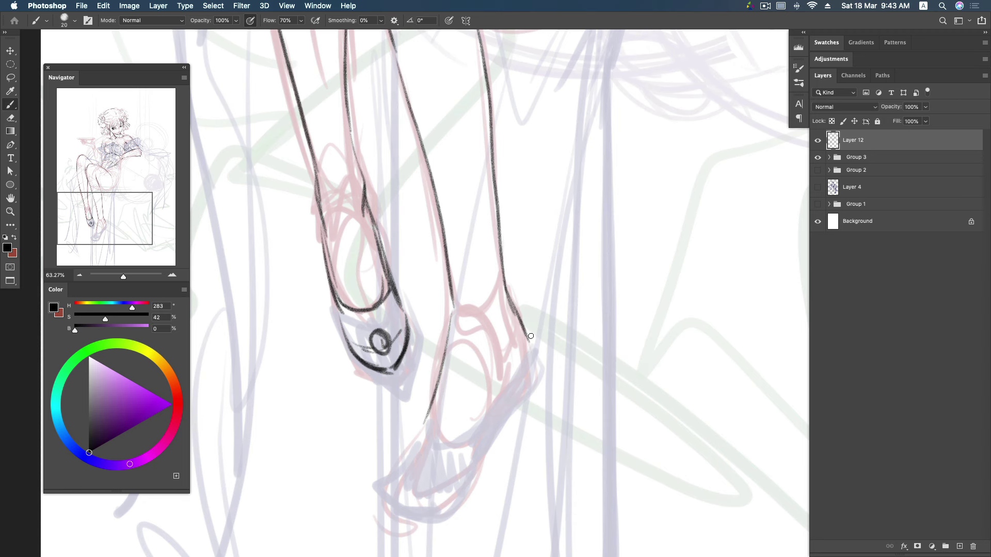
pyautogui.moveTo(546, 272)
pyautogui.mouseDown()
pyautogui.moveTo(542, 237)
pyautogui.moveTo(519, 311)
pyautogui.mouseUp()
pyautogui.moveTo(502, 271)
pyautogui.mouseDown()
pyautogui.moveTo(518, 326)
pyautogui.moveTo(483, 395)
pyautogui.mouseUp()
pyautogui.moveTo(420, 374)
pyautogui.mouseDown()
pyautogui.moveTo(386, 428)
pyautogui.moveTo(434, 477)
pyautogui.mouseUp()
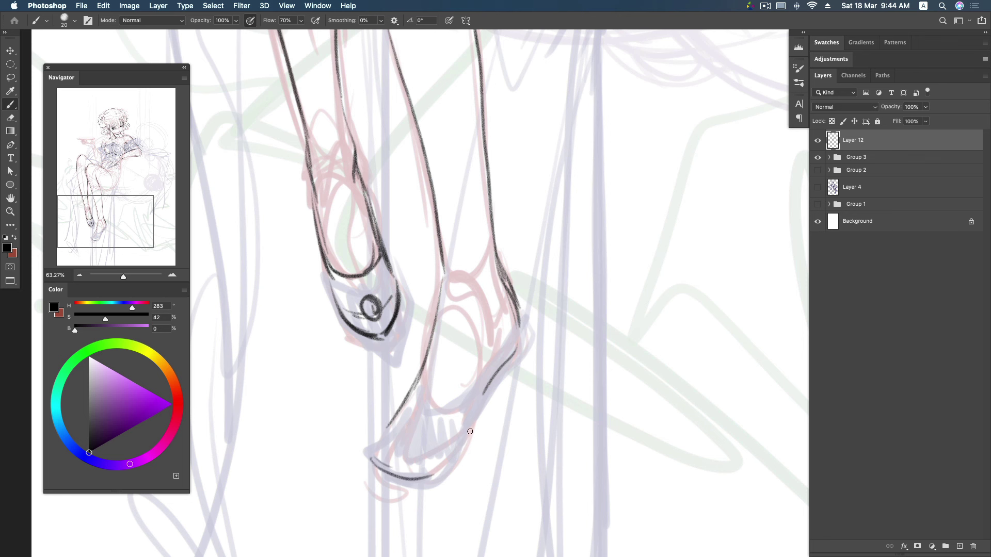
pyautogui.moveTo(524, 313)
pyautogui.mouseDown()
pyautogui.moveTo(447, 461)
pyautogui.moveTo(381, 481)
pyautogui.mouseUp()
pyautogui.moveTo(367, 434); pyautogui.dragTo(384, 480)
# - Draw the right shoe's strap, toe, sole and round buckle in black
pyautogui.moveTo(428, 392)
pyautogui.mouseDown()
pyautogui.moveTo(388, 436)
pyautogui.moveTo(429, 401)
pyautogui.moveTo(438, 409)
pyautogui.moveTo(478, 385)
pyautogui.mouseUp()
pyautogui.moveTo(505, 282)
pyautogui.mouseDown()
pyautogui.moveTo(515, 338)
pyautogui.moveTo(423, 408)
pyautogui.mouseUp()
pyautogui.moveTo(490, 344); pyautogui.dragTo(445, 400)
pyautogui.moveTo(514, 313)
pyautogui.mouseDown()
pyautogui.moveTo(403, 397)
pyautogui.moveTo(379, 431)
pyautogui.moveTo(410, 480)
pyautogui.mouseUp()
pyautogui.moveTo(372, 444); pyautogui.dragTo(421, 475)
pyautogui.moveTo(395, 410); pyautogui.dragTo(371, 451)
pyautogui.moveTo(384, 459); pyautogui.dragTo(429, 472)
pyautogui.moveTo(415, 393)
pyautogui.mouseDown()
pyautogui.moveTo(394, 428)
pyautogui.moveTo(378, 428)
pyautogui.moveTo(428, 471)
pyautogui.mouseUp()
pyautogui.moveTo(444, 465); pyautogui.dragTo(481, 415)
# - Erase stray lines below the shoe sole, then thicken the sole and reinforce the knee lines
pyautogui.press('e')
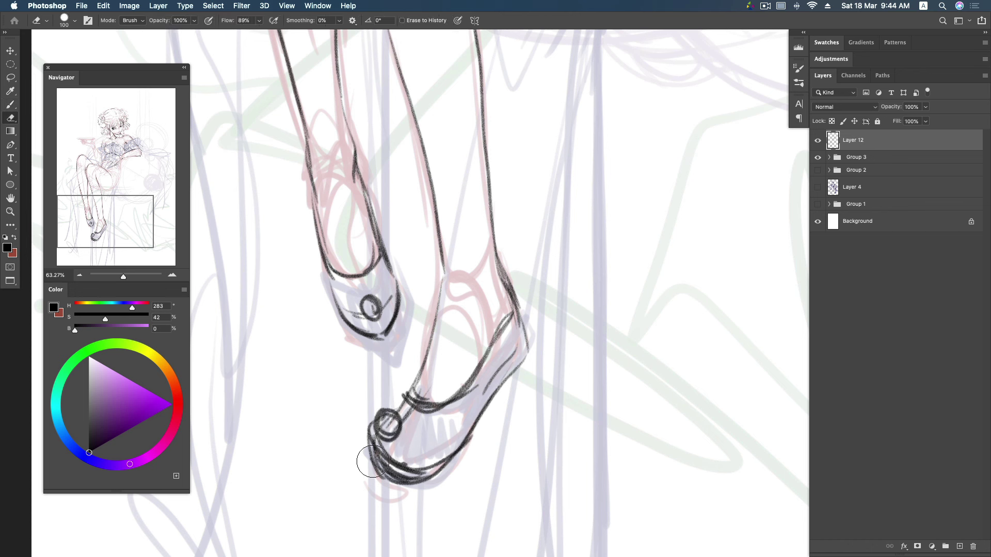
pyautogui.moveTo(372, 478); pyautogui.dragTo(452, 467)
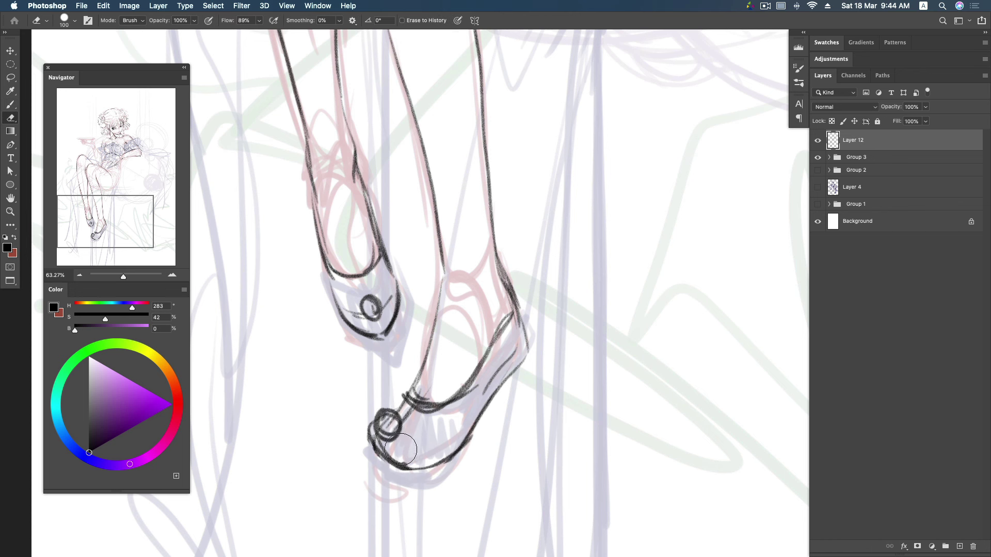
pyautogui.press('b')
pyautogui.moveTo(380, 446)
pyautogui.mouseDown()
pyautogui.moveTo(431, 472)
pyautogui.moveTo(423, 468)
pyautogui.moveTo(511, 374)
pyautogui.moveTo(504, 353)
pyautogui.mouseUp()
pyautogui.moveTo(349, 329); pyautogui.dragTo(400, 313)
pyautogui.moveTo(451, 177); pyautogui.dragTo(480, 377)
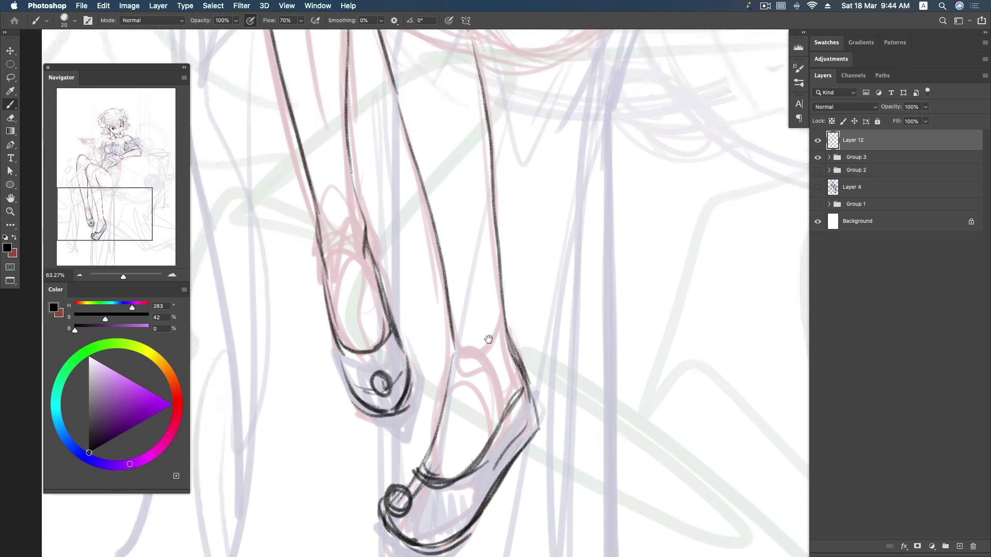
pyautogui.moveTo(411, 158)
pyautogui.mouseDown()
pyautogui.moveTo(435, 299)
pyautogui.moveTo(387, 214)
pyautogui.moveTo(416, 324)
pyautogui.mouseUp()
pyautogui.moveTo(385, 243); pyautogui.dragTo(431, 340)
pyautogui.moveTo(387, 226); pyautogui.dragTo(427, 345)
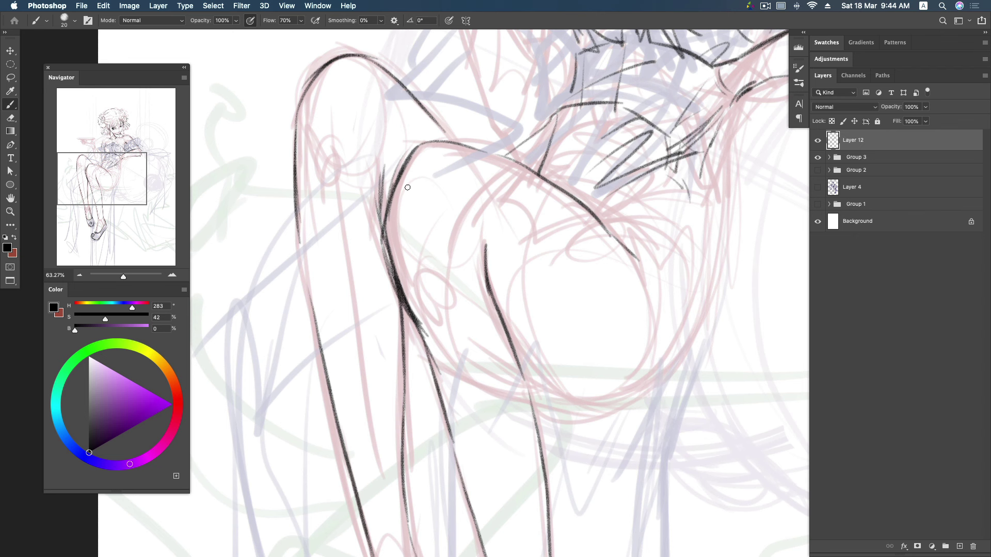
# - Trace the top of the knee, the thigh curve and a diagonal line from the hip
pyautogui.moveTo(306, 102); pyautogui.dragTo(387, 67)
pyautogui.scroll(1, 464, 180)
pyautogui.moveTo(623, 252); pyautogui.dragTo(653, 317)
pyautogui.hscroll(5, 570, 359)
pyautogui.moveTo(428, 355)
pyautogui.mouseDown()
pyautogui.moveTo(498, 417)
pyautogui.moveTo(524, 420)
pyautogui.mouseUp()
pyautogui.moveTo(461, 371); pyautogui.dragTo(550, 405)
pyautogui.moveTo(665, 138); pyautogui.dragTo(643, 193)
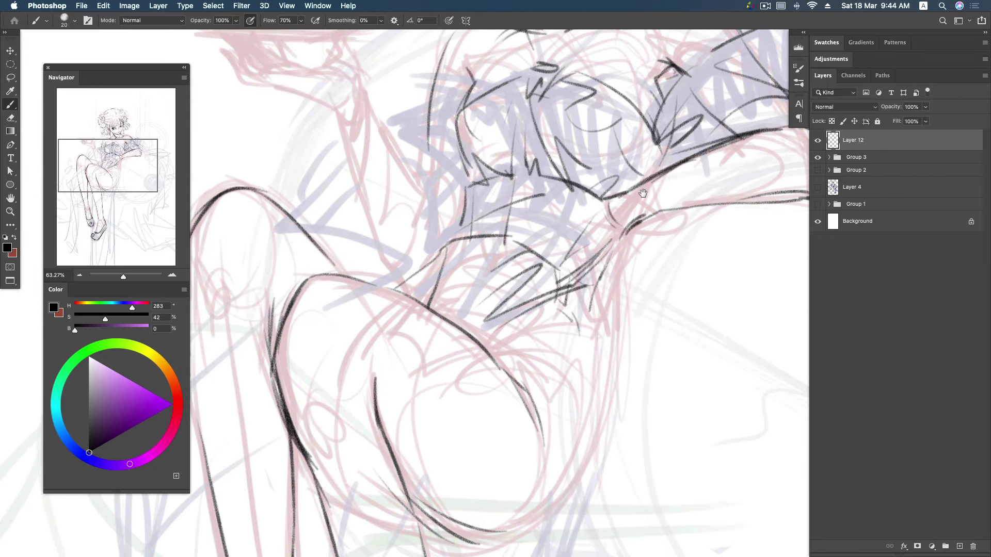
pyautogui.moveTo(689, 83)
pyautogui.mouseDown()
pyautogui.moveTo(671, 127)
pyautogui.moveTo(680, 105)
pyautogui.mouseUp()
pyautogui.moveTo(659, 156)
pyautogui.mouseDown()
pyautogui.moveTo(611, 268)
pyautogui.moveTo(592, 376)
pyautogui.mouseUp()
# - Ink and darken the curved underside of the raised thigh
pyautogui.scroll(-3, 588, 309)
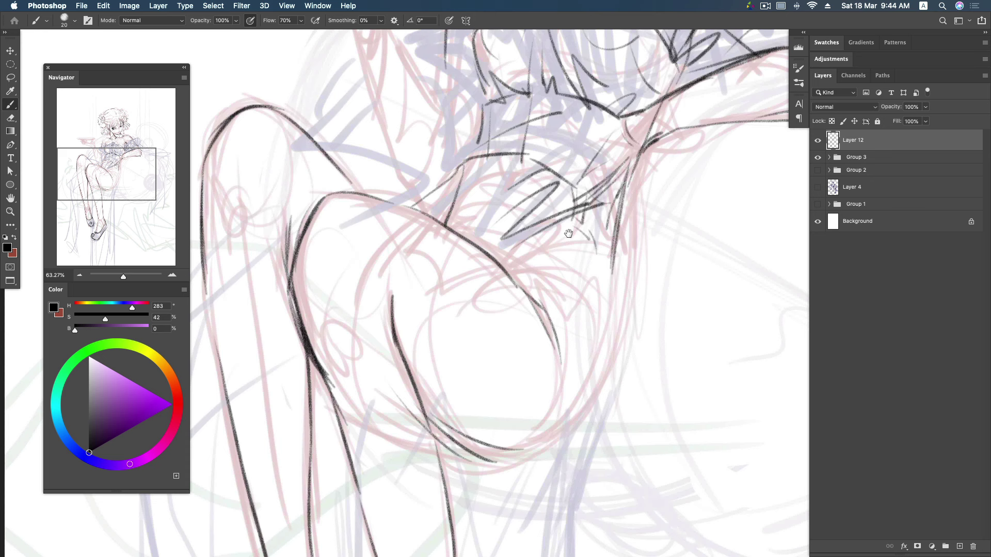
pyautogui.moveTo(619, 231)
pyautogui.mouseDown()
pyautogui.moveTo(609, 315)
pyautogui.moveTo(539, 434)
pyautogui.mouseUp()
pyautogui.moveTo(608, 302)
pyautogui.mouseDown()
pyautogui.moveTo(588, 369)
pyautogui.moveTo(495, 455)
pyautogui.mouseUp()
pyautogui.moveTo(591, 378); pyautogui.dragTo(493, 452)
pyautogui.scroll(-1, 492, 452)
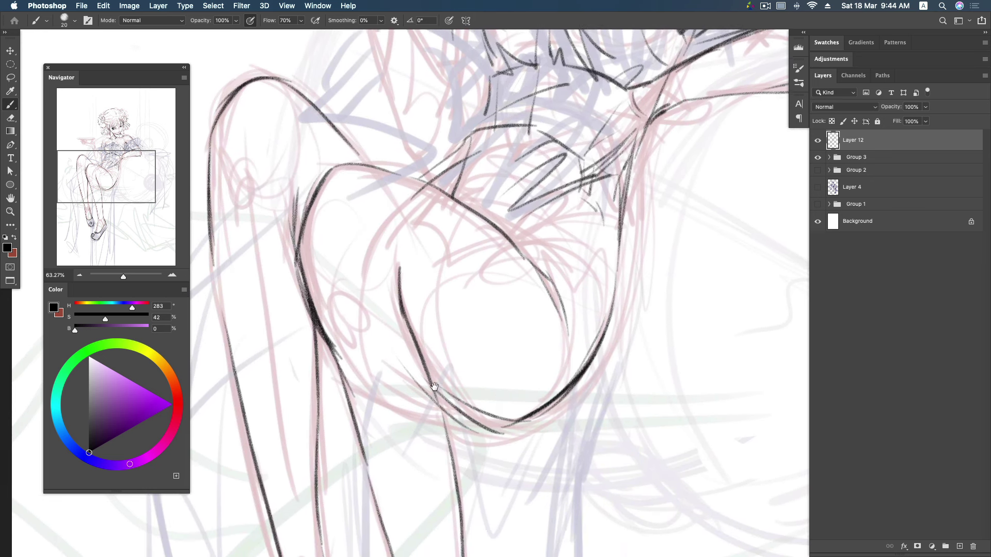
pyautogui.moveTo(407, 407); pyautogui.dragTo(537, 411)
pyautogui.moveTo(436, 395); pyautogui.dragTo(452, 446)
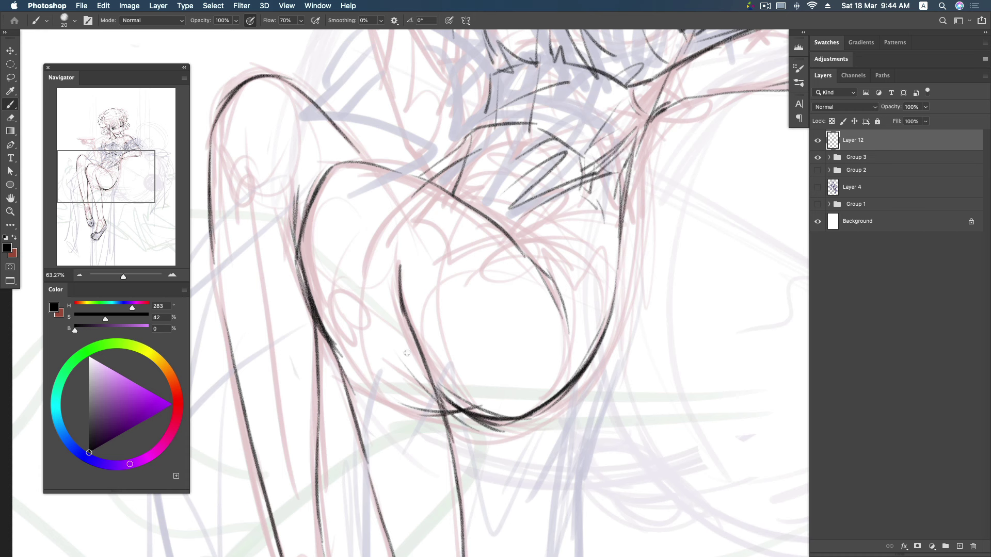
# - Erase stray stroke ends at the curve junction and darken the left leg edge
pyautogui.press('e')
pyautogui.moveTo(419, 413); pyautogui.dragTo(423, 418)
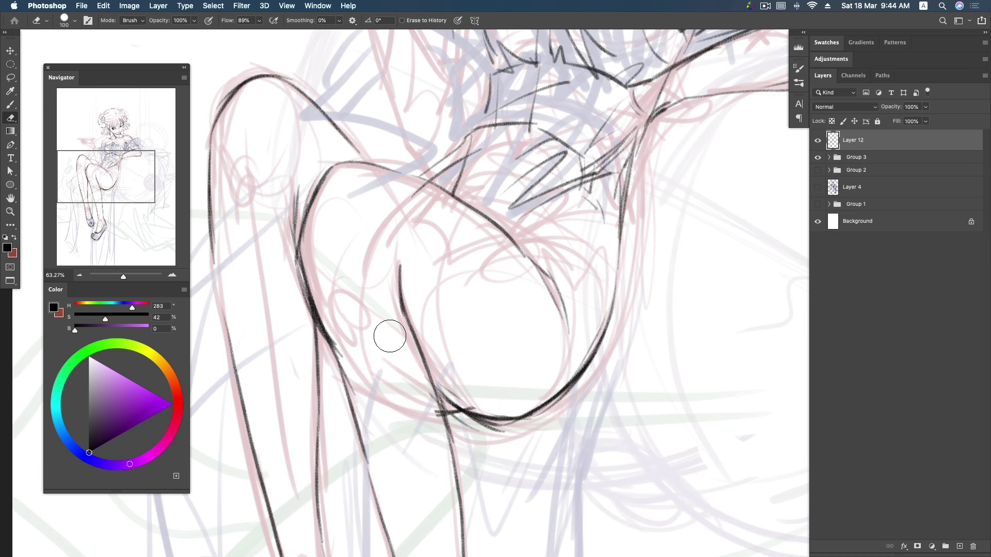
pyautogui.press('b')
pyautogui.moveTo(295, 192); pyautogui.dragTo(299, 250)
# - Ink the left edge of the torso
pyautogui.moveTo(487, 189)
pyautogui.mouseDown()
pyautogui.moveTo(503, 426)
pyautogui.moveTo(485, 458)
pyautogui.mouseUp()
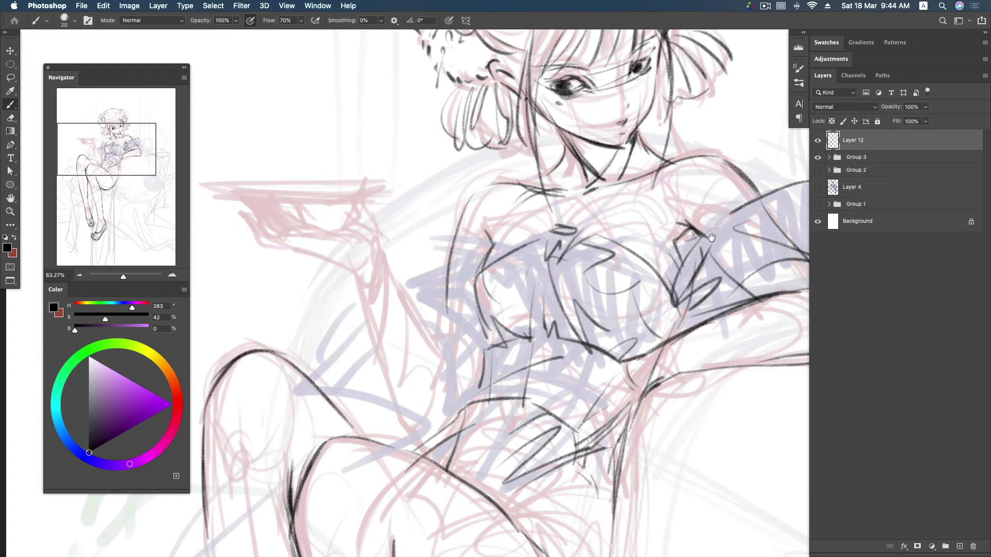
pyautogui.moveTo(467, 207); pyautogui.dragTo(447, 312)
pyautogui.moveTo(467, 232); pyautogui.dragTo(442, 338)
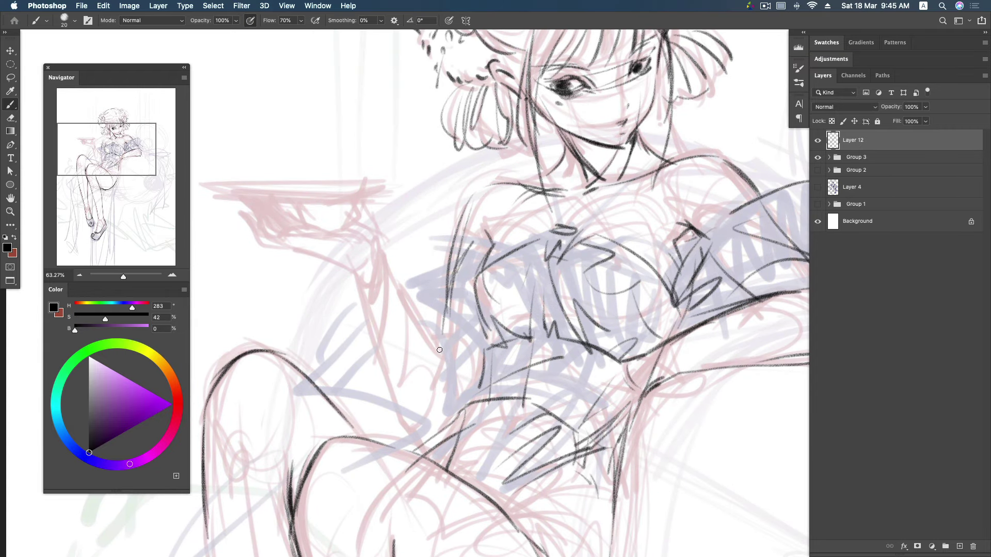
pyautogui.moveTo(467, 207); pyautogui.dragTo(450, 296)
pyautogui.press('e')
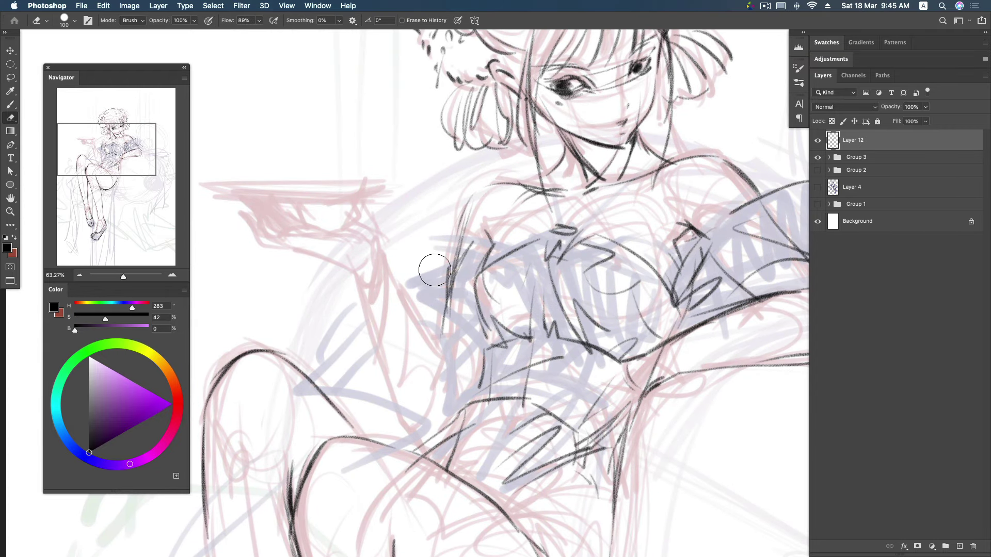
pyautogui.press('b')
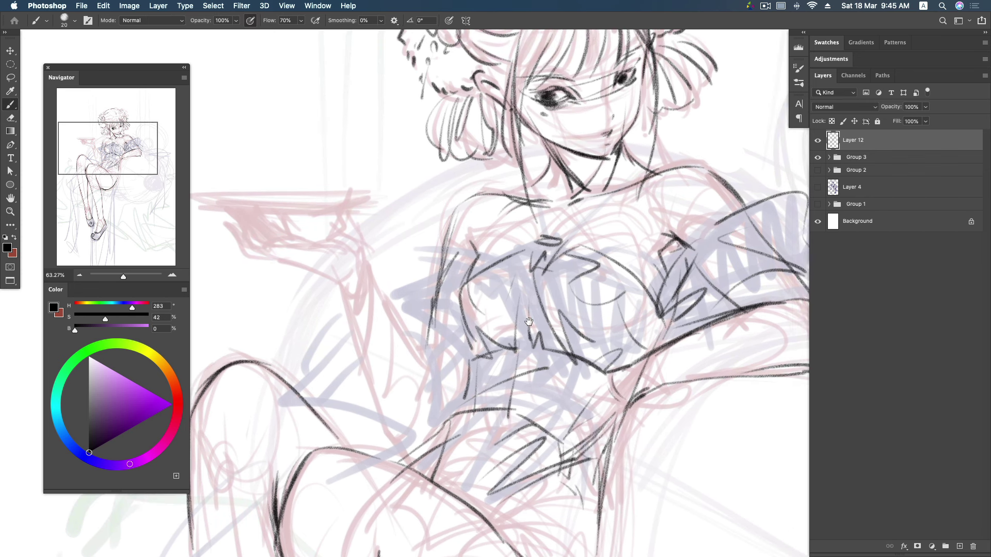
# - Trace the double outline along the raised arm
pyautogui.scroll(2, 466, 275)
pyautogui.hscroll(2, 466, 274)
pyautogui.moveTo(443, 267)
pyautogui.mouseDown()
pyautogui.moveTo(400, 304)
pyautogui.moveTo(436, 289)
pyautogui.mouseUp()
pyautogui.moveTo(413, 325)
pyautogui.mouseDown()
pyautogui.moveTo(439, 350)
pyautogui.moveTo(445, 411)
pyautogui.mouseUp()
pyautogui.moveTo(364, 247); pyautogui.dragTo(432, 364)
pyautogui.moveTo(381, 296); pyautogui.dragTo(428, 367)
pyautogui.moveTo(318, 267); pyautogui.dragTo(352, 312)
pyautogui.moveTo(320, 269); pyautogui.dragTo(344, 305)
pyautogui.moveTo(360, 252)
pyautogui.mouseDown()
pyautogui.moveTo(370, 390)
pyautogui.moveTo(413, 462)
pyautogui.mouseUp()
pyautogui.hscroll(-5, 459, 310)
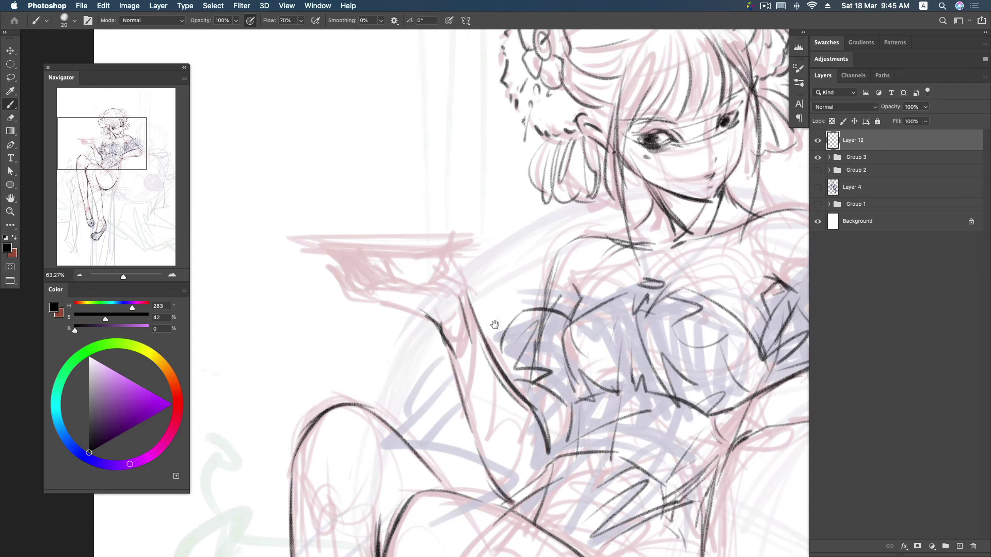
pyautogui.scroll(2, 460, 310)
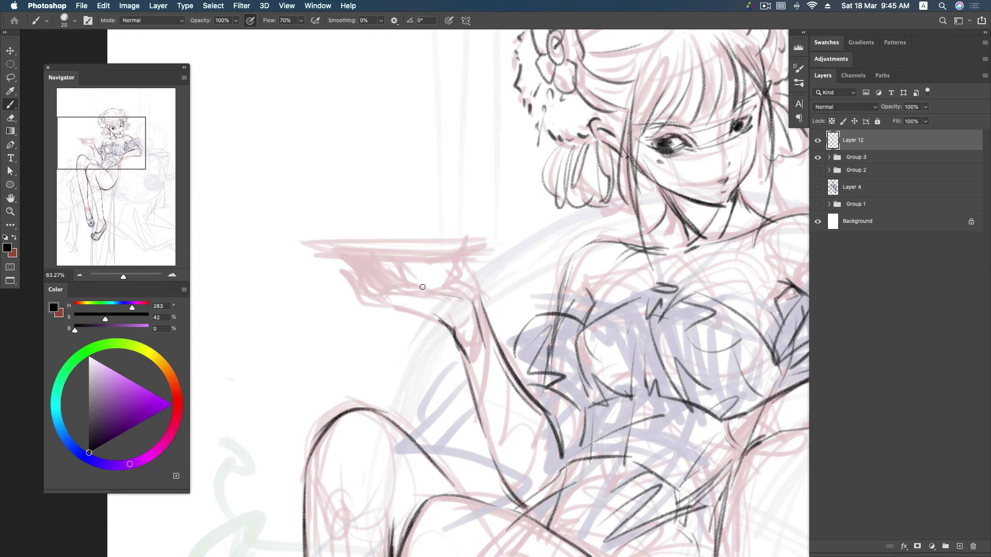
# - Ink the tray's underside with parallel lines and the fingers holding it
pyautogui.moveTo(419, 288); pyautogui.dragTo(382, 268)
pyautogui.moveTo(356, 258); pyautogui.dragTo(395, 300)
pyautogui.press('super+z')
pyautogui.moveTo(357, 258); pyautogui.dragTo(386, 289)
pyautogui.moveTo(351, 255)
pyautogui.mouseDown()
pyautogui.moveTo(412, 292)
pyautogui.moveTo(400, 303)
pyautogui.moveTo(370, 272)
pyautogui.moveTo(378, 257)
pyautogui.mouseUp()
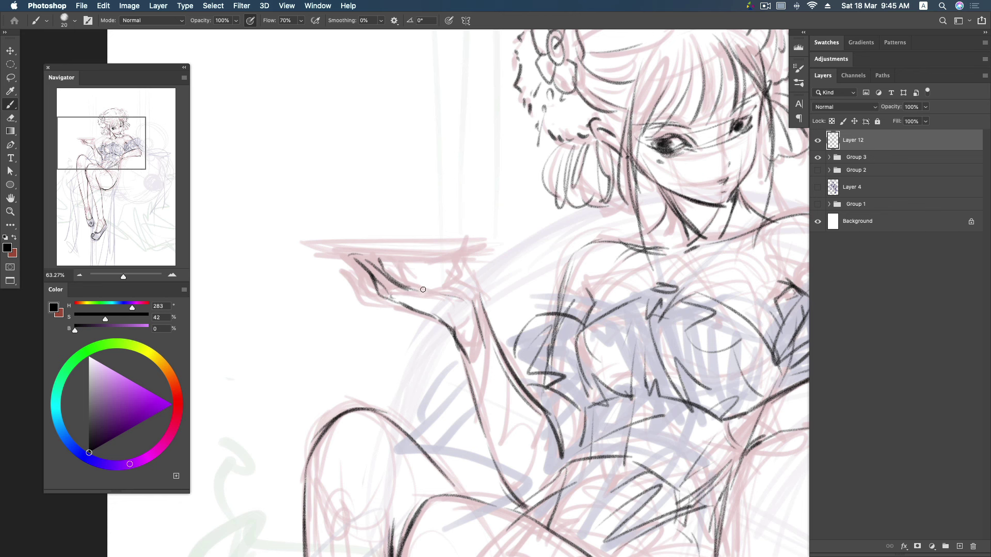
pyautogui.moveTo(407, 283); pyautogui.dragTo(394, 261)
pyautogui.moveTo(400, 304)
pyautogui.mouseDown()
pyautogui.moveTo(367, 266)
pyautogui.moveTo(372, 256)
pyautogui.moveTo(433, 294)
pyautogui.moveTo(416, 287)
pyautogui.moveTo(449, 287)
pyautogui.moveTo(459, 301)
pyautogui.moveTo(466, 273)
pyautogui.moveTo(477, 281)
pyautogui.moveTo(471, 249)
pyautogui.moveTo(484, 244)
pyautogui.mouseUp()
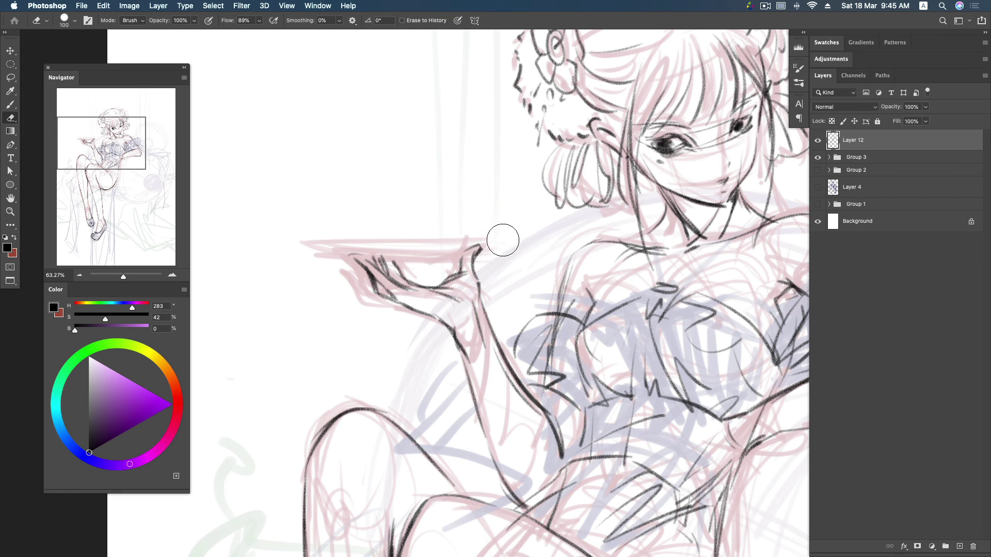
# - Outline the plate's lower rim, the fingers and the forearm below
pyautogui.moveTo(486, 252)
pyautogui.mouseDown()
pyautogui.moveTo(545, 245)
pyautogui.moveTo(368, 238)
pyautogui.moveTo(458, 257)
pyautogui.moveTo(551, 235)
pyautogui.mouseUp()
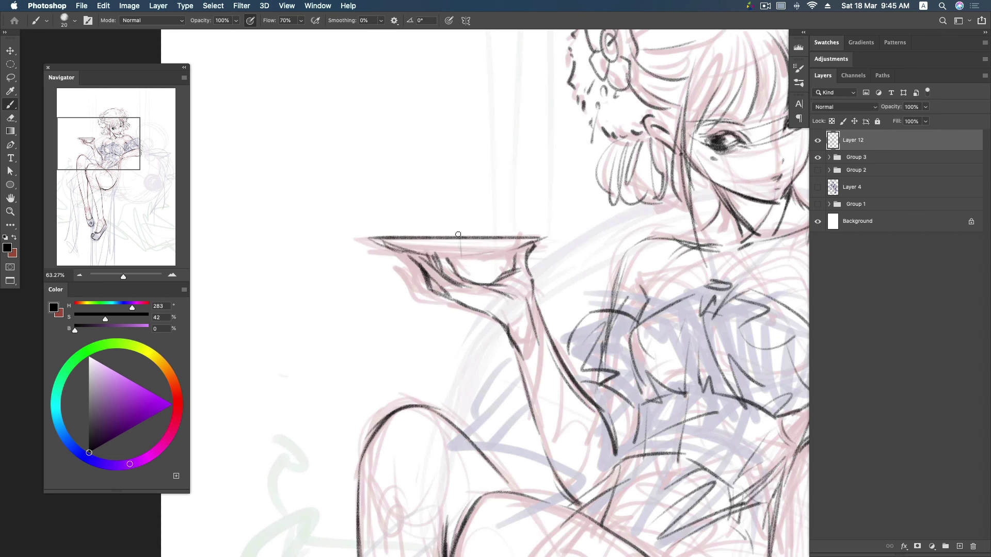
pyautogui.moveTo(440, 258); pyautogui.dragTo(513, 255)
pyautogui.moveTo(421, 257)
pyautogui.mouseDown()
pyautogui.moveTo(404, 255)
pyautogui.moveTo(426, 256)
pyautogui.moveTo(421, 274)
pyautogui.mouseUp()
pyautogui.moveTo(489, 258); pyautogui.dragTo(514, 246)
pyautogui.moveTo(476, 286)
pyautogui.mouseDown()
pyautogui.moveTo(506, 290)
pyautogui.moveTo(539, 325)
pyautogui.mouseUp()
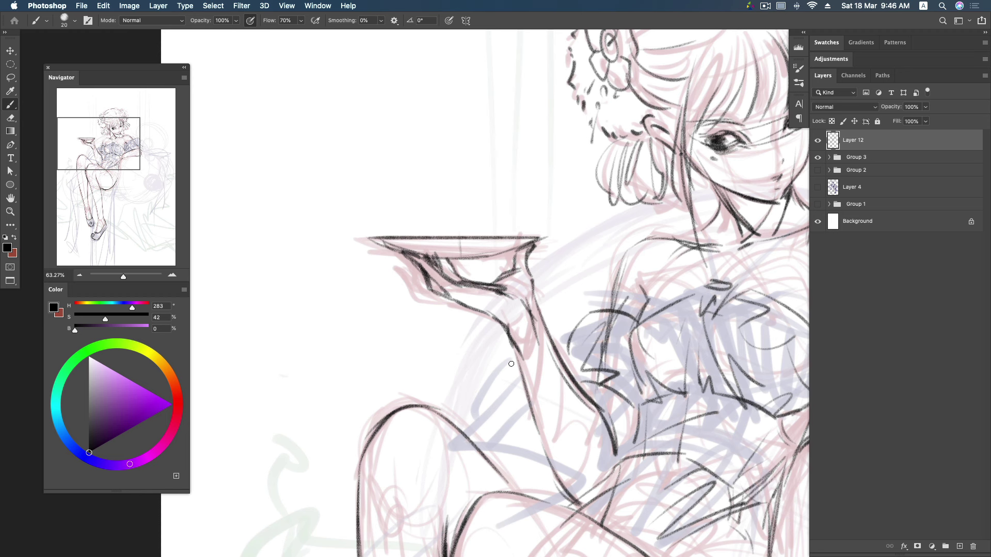
pyautogui.moveTo(514, 372)
pyautogui.mouseDown()
pyautogui.moveTo(439, 381)
pyautogui.moveTo(444, 333)
pyautogui.moveTo(481, 360)
pyautogui.mouseUp()
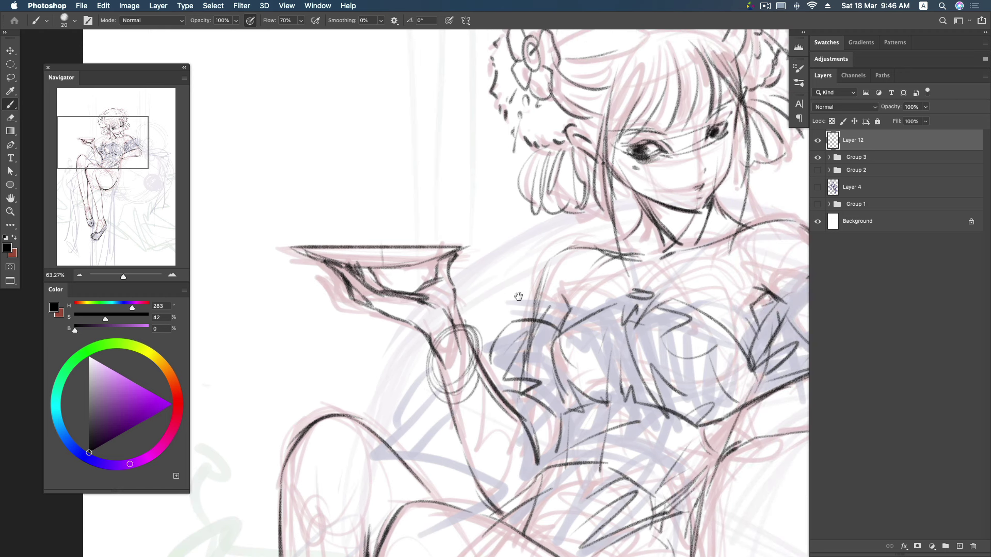
# - Ink the elbow, the curve below the arm joint and hatching across the waist
pyautogui.hscroll(10, 516, 292)
pyautogui.scroll(-3, 516, 292)
pyautogui.moveTo(439, 367); pyautogui.dragTo(511, 270)
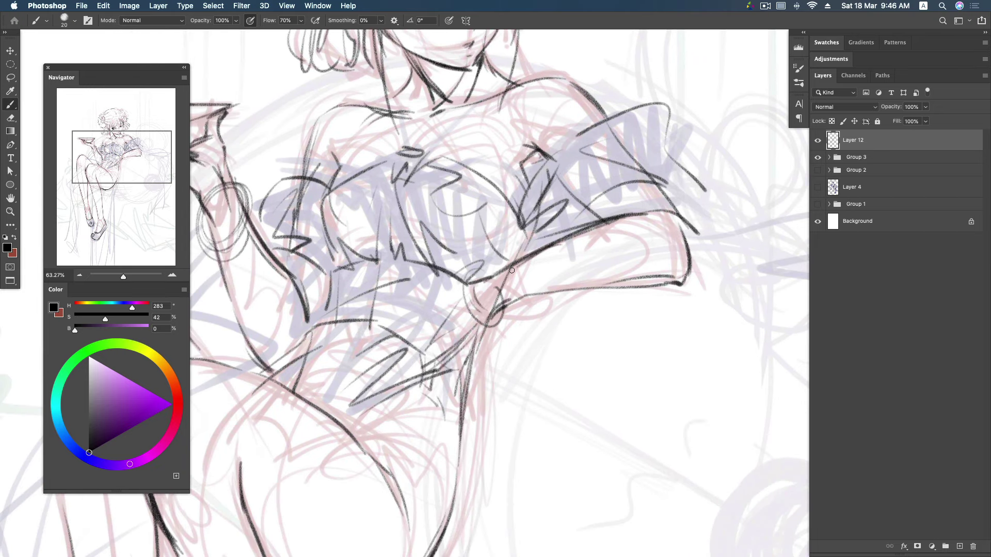
pyautogui.moveTo(464, 291)
pyautogui.mouseDown()
pyautogui.moveTo(422, 326)
pyautogui.moveTo(427, 359)
pyautogui.mouseUp()
pyautogui.moveTo(441, 309)
pyautogui.mouseDown()
pyautogui.moveTo(422, 320)
pyautogui.moveTo(421, 338)
pyautogui.moveTo(385, 379)
pyautogui.moveTo(426, 363)
pyautogui.moveTo(389, 388)
pyautogui.moveTo(474, 327)
pyautogui.moveTo(436, 357)
pyautogui.mouseUp()
pyautogui.moveTo(485, 281); pyautogui.dragTo(428, 356)
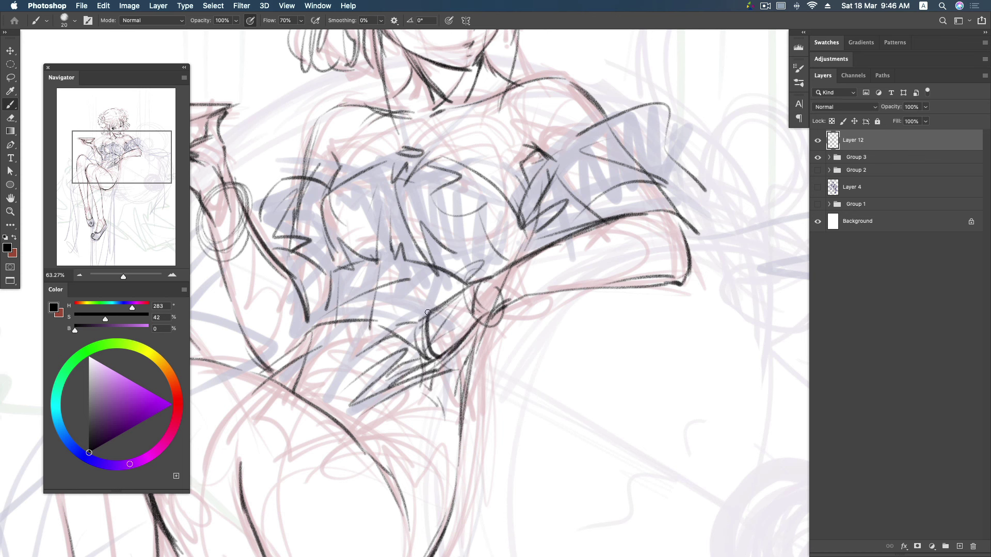
pyautogui.moveTo(375, 333)
pyautogui.mouseDown()
pyautogui.moveTo(414, 329)
pyautogui.moveTo(380, 359)
pyautogui.moveTo(410, 345)
pyautogui.moveTo(383, 366)
pyautogui.moveTo(411, 355)
pyautogui.moveTo(386, 386)
pyautogui.moveTo(433, 352)
pyautogui.moveTo(380, 383)
pyautogui.moveTo(413, 368)
pyautogui.moveTo(382, 367)
pyautogui.moveTo(372, 344)
pyautogui.moveTo(399, 327)
pyautogui.moveTo(372, 338)
pyautogui.moveTo(432, 310)
pyautogui.mouseUp()
pyautogui.moveTo(389, 322); pyautogui.dragTo(373, 330)
# - Erase the overworked waist hatching with a smaller eraser
pyautogui.press('e')
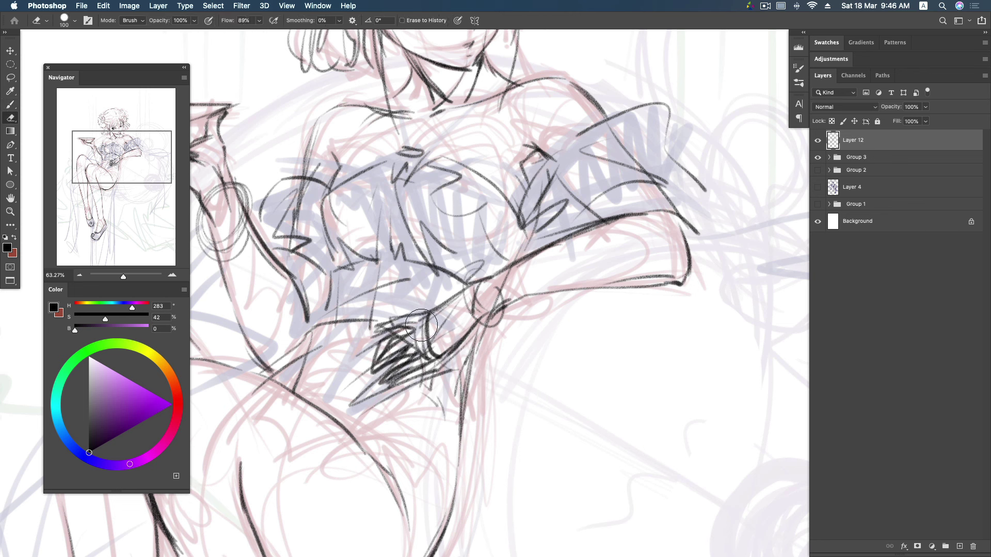
pyautogui.press('[')
pyautogui.moveTo(384, 332)
pyautogui.mouseDown()
pyautogui.moveTo(369, 342)
pyautogui.moveTo(430, 317)
pyautogui.mouseUp()
pyautogui.moveTo(368, 362)
pyautogui.mouseDown()
pyautogui.moveTo(413, 335)
pyautogui.moveTo(426, 345)
pyautogui.mouseUp()
pyautogui.moveTo(423, 346)
pyautogui.mouseDown()
pyautogui.moveTo(392, 373)
pyautogui.moveTo(433, 351)
pyautogui.mouseUp()
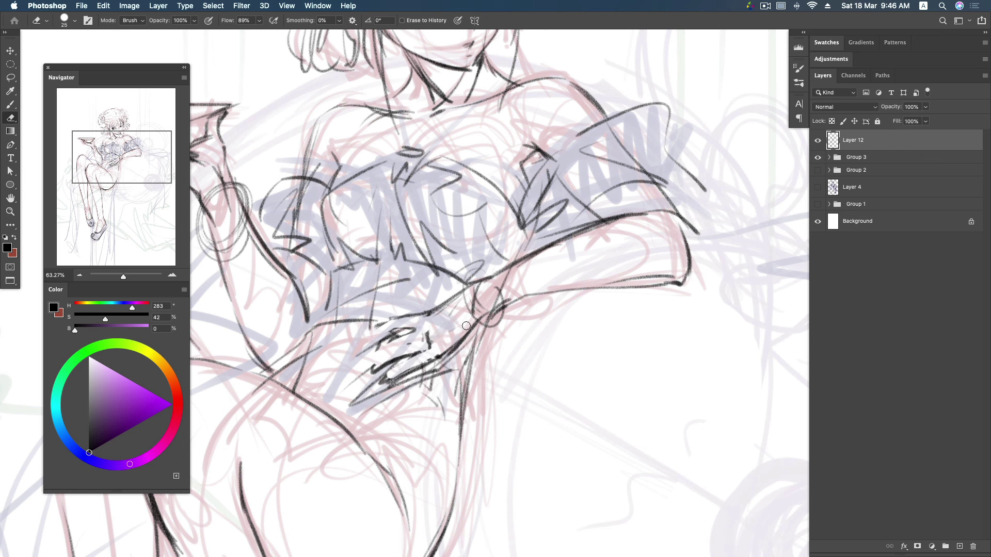
pyautogui.press('b')
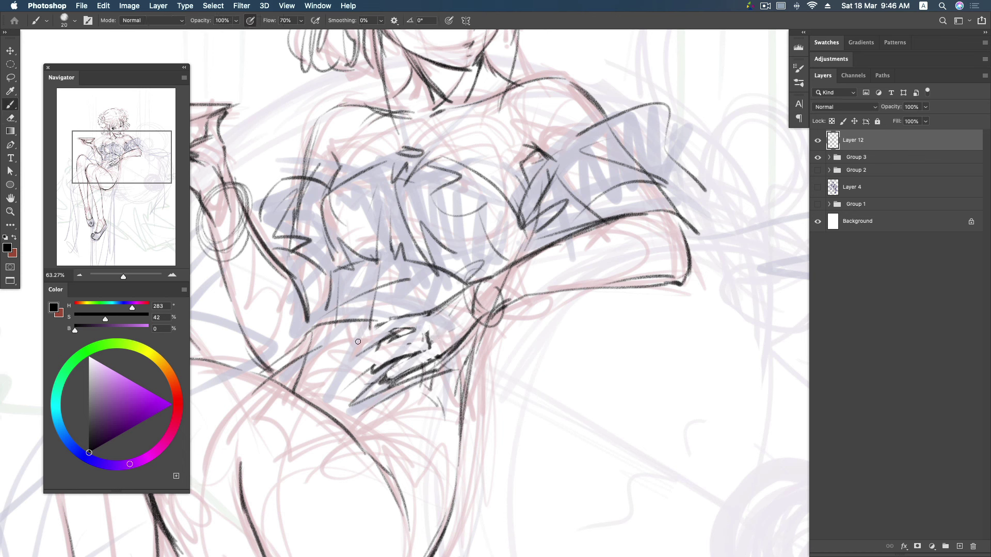
# - Redraw cleaner lower-waist and diagonal waist lines with light hatching
pyautogui.moveTo(341, 409); pyautogui.dragTo(355, 381)
pyautogui.moveTo(374, 316); pyautogui.dragTo(353, 350)
pyautogui.moveTo(438, 383); pyautogui.dragTo(395, 398)
pyautogui.moveTo(480, 390)
pyautogui.mouseDown()
pyautogui.moveTo(493, 214)
pyautogui.moveTo(467, 271)
pyautogui.mouseUp()
# - Ink the bent thigh's lines, curved hatching and diagonal curve
pyautogui.moveTo(470, 217); pyautogui.dragTo(472, 294)
pyautogui.moveTo(361, 247)
pyautogui.mouseDown()
pyautogui.moveTo(462, 208)
pyautogui.moveTo(460, 229)
pyautogui.mouseUp()
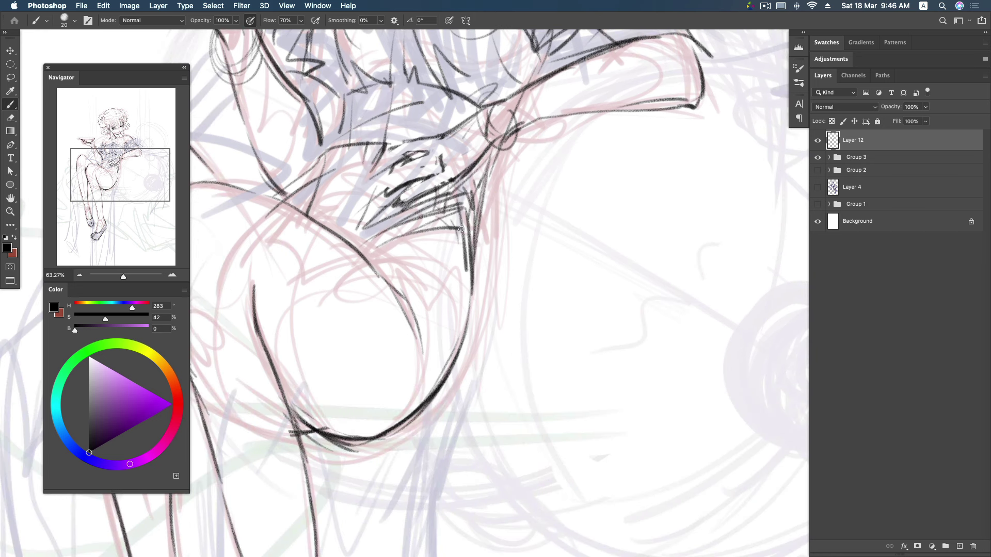
pyautogui.moveTo(408, 286); pyautogui.dragTo(427, 358)
pyautogui.moveTo(394, 243); pyautogui.dragTo(438, 231)
pyautogui.moveTo(374, 258)
pyautogui.mouseDown()
pyautogui.moveTo(464, 229)
pyautogui.moveTo(455, 236)
pyautogui.mouseUp()
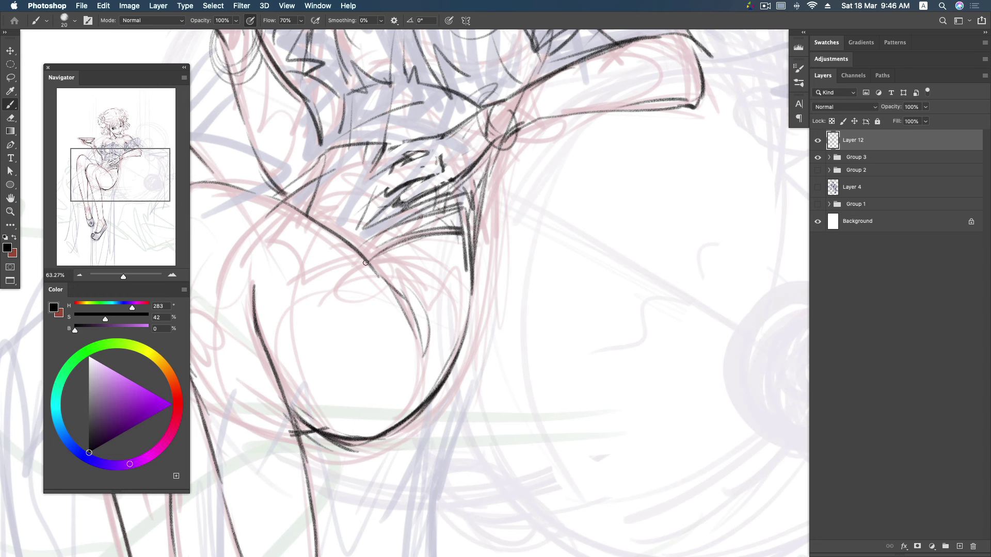
pyautogui.moveTo(303, 213); pyautogui.dragTo(362, 252)
pyautogui.moveTo(499, 287)
pyautogui.mouseDown()
pyautogui.moveTo(480, 290)
pyautogui.moveTo(492, 152)
pyautogui.mouseUp()
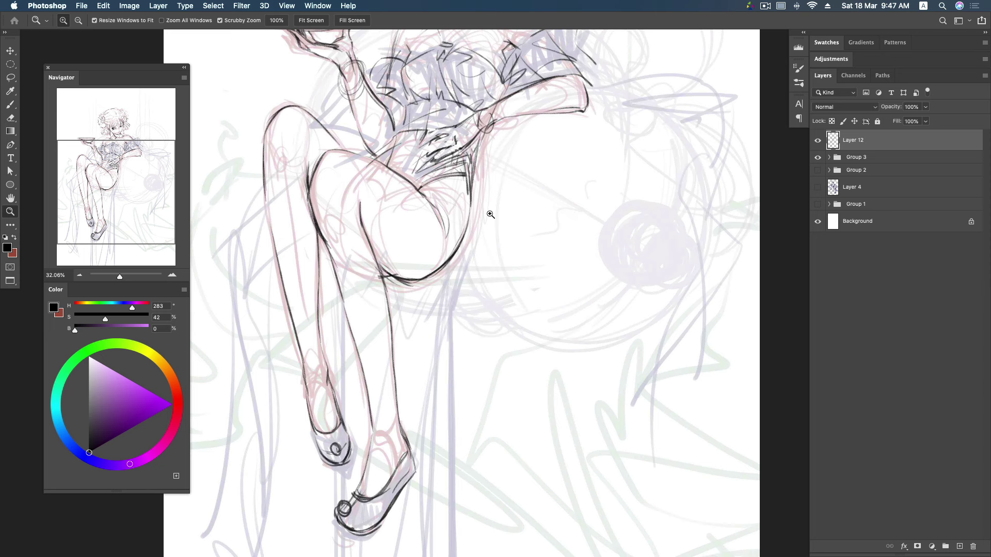
# - Draw the back-of-leg line, undoing overlong strokes and redrawing it shorter
pyautogui.scroll(-2, 492, 153)
pyautogui.scroll(-3, 472, 187)
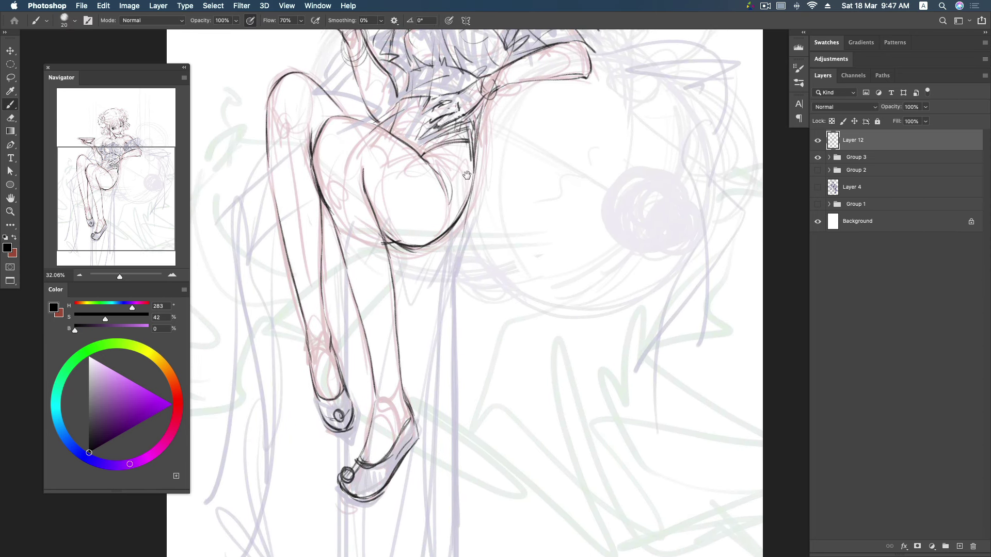
pyautogui.moveTo(472, 187); pyautogui.dragTo(436, 287)
pyautogui.scroll(-5, 439, 258)
pyautogui.moveTo(447, 153)
pyautogui.mouseDown()
pyautogui.moveTo(416, 324)
pyautogui.moveTo(436, 515)
pyautogui.mouseUp()
pyautogui.hotkey('ctrl', 'z')
pyautogui.moveTo(443, 166); pyautogui.dragTo(429, 263)
pyautogui.moveTo(436, 219); pyautogui.dragTo(433, 399)
pyautogui.hotkey('ctrl', 'z')
pyautogui.moveTo(440, 204); pyautogui.dragTo(420, 511)
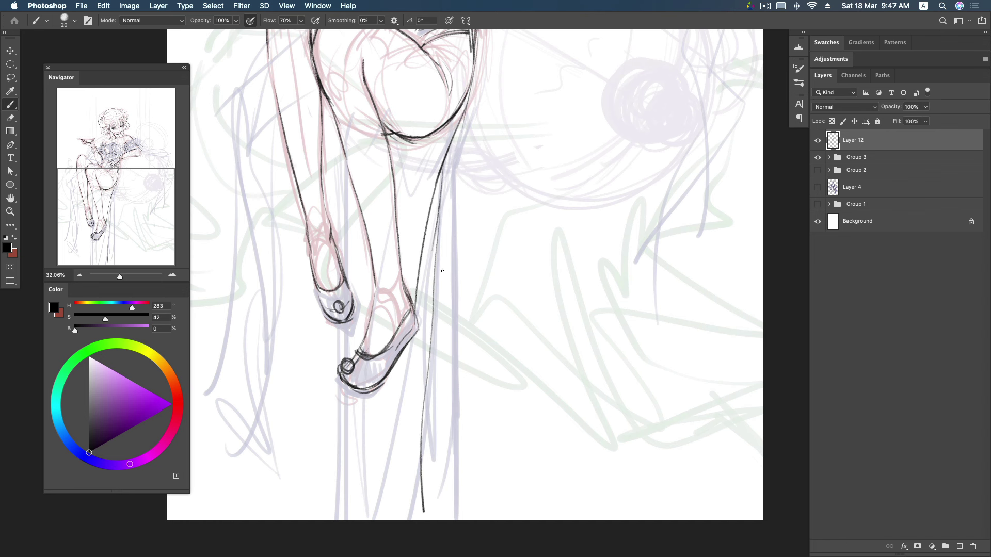
# - Ink lines under the thigh curve and extend the shin lines down toward the ankle
pyautogui.scroll(3, 434, 222)
pyautogui.moveTo(448, 191); pyautogui.dragTo(400, 242)
pyautogui.scroll(-3, 347, 311)
pyautogui.moveTo(344, 188); pyautogui.dragTo(342, 438)
pyautogui.scroll(-3, 354, 395)
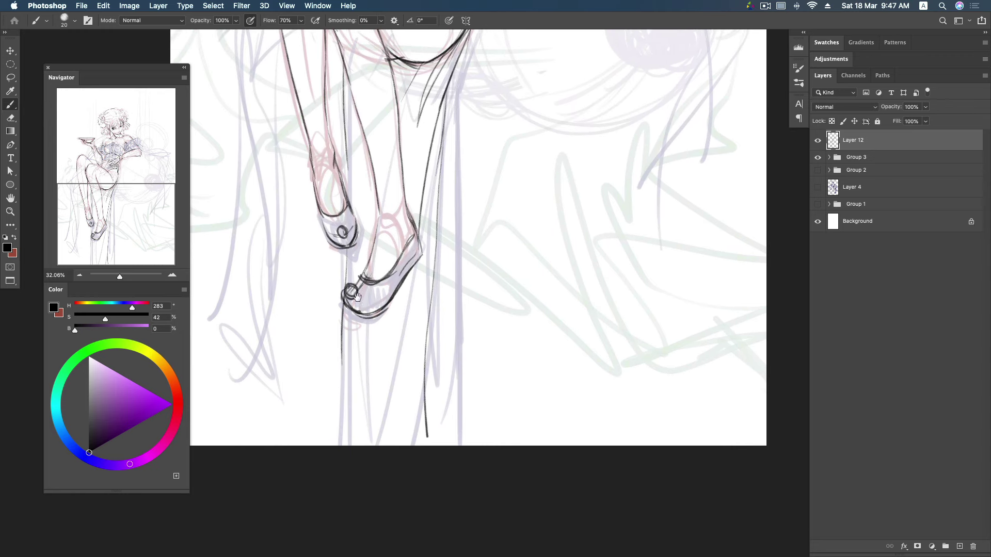
pyautogui.moveTo(341, 335); pyautogui.dragTo(331, 435)
pyautogui.moveTo(344, 374); pyautogui.dragTo(339, 435)
pyautogui.moveTo(351, 370); pyautogui.dragTo(346, 435)
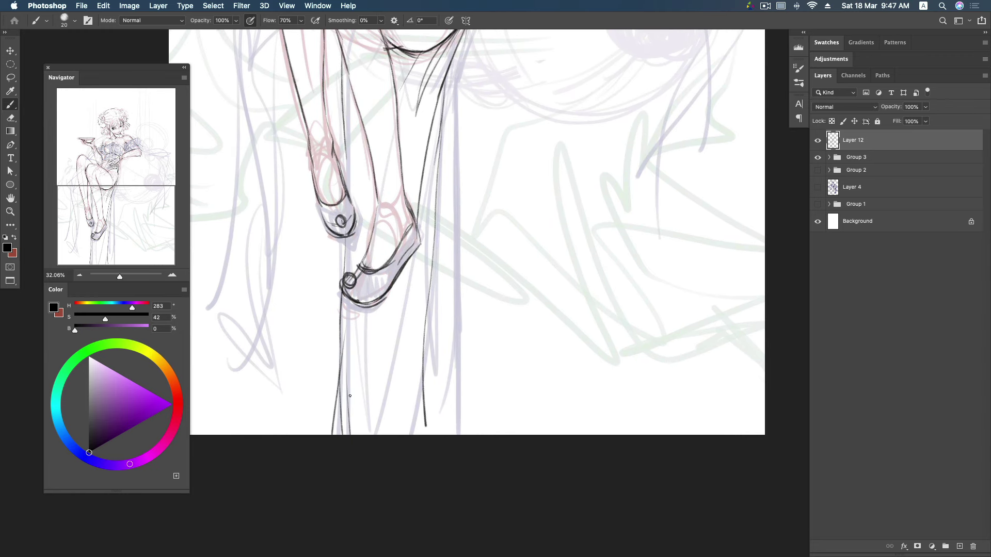
# - Ink the outer lines of the left calf
pyautogui.scroll(10, 392, 310)
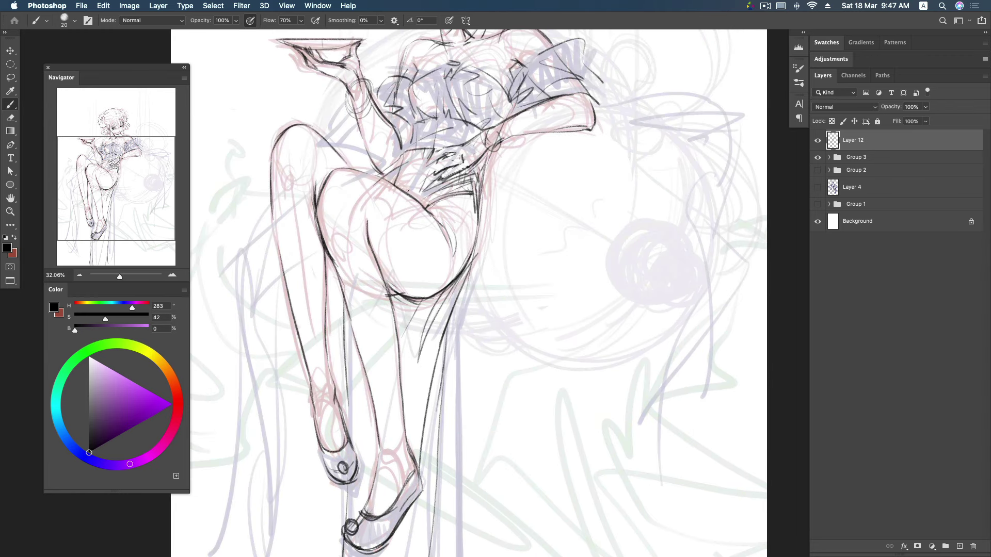
pyautogui.scroll(-1, 362, 285)
pyautogui.moveTo(310, 209); pyautogui.dragTo(334, 320)
pyautogui.moveTo(320, 274)
pyautogui.mouseDown()
pyautogui.moveTo(345, 390)
pyautogui.moveTo(354, 270)
pyautogui.mouseUp()
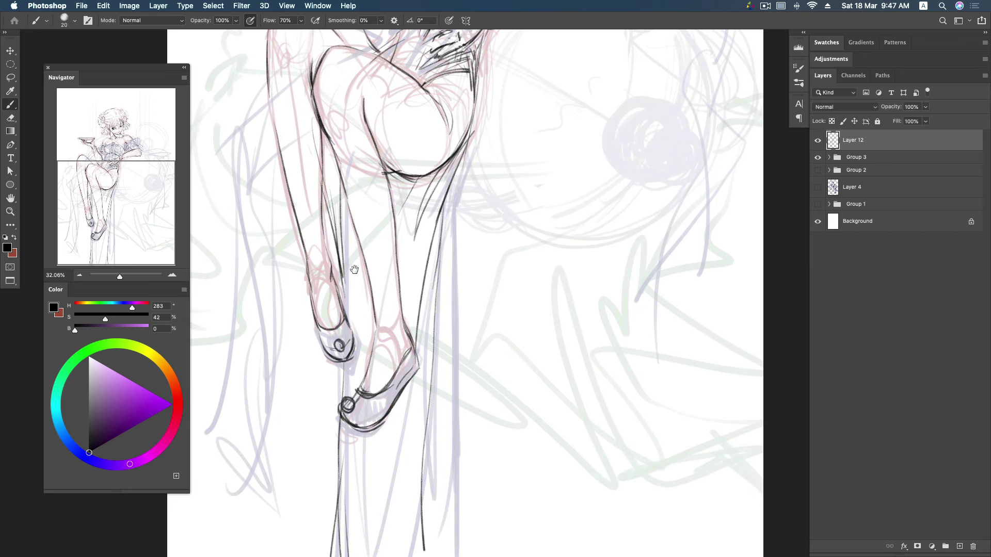
pyautogui.moveTo(305, 219); pyautogui.dragTo(299, 400)
pyautogui.moveTo(336, 241); pyautogui.dragTo(345, 401)
# - Ink the inner shin to the ankle, lines beside the lower leg, and the right ankle front
pyautogui.moveTo(290, 378); pyautogui.dragTo(334, 459)
pyautogui.moveTo(331, 156)
pyautogui.mouseDown()
pyautogui.moveTo(325, 232)
pyautogui.moveTo(345, 353)
pyautogui.moveTo(338, 410)
pyautogui.mouseUp()
pyautogui.moveTo(311, 307)
pyautogui.mouseDown()
pyautogui.moveTo(300, 458)
pyautogui.moveTo(327, 475)
pyautogui.mouseUp()
pyautogui.moveTo(314, 381); pyautogui.dragTo(330, 479)
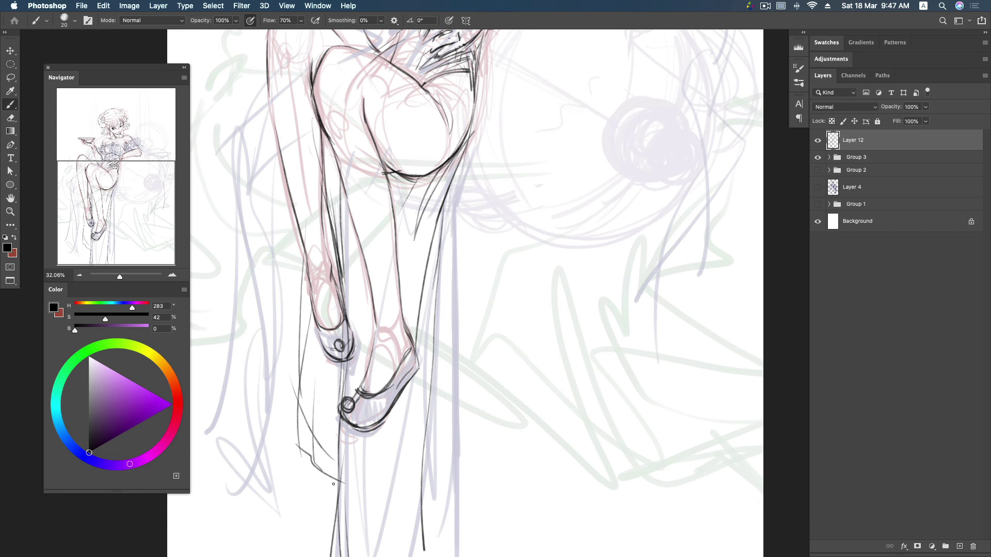
pyautogui.moveTo(298, 437); pyautogui.dragTo(332, 433)
pyautogui.moveTo(459, 189); pyautogui.dragTo(418, 349)
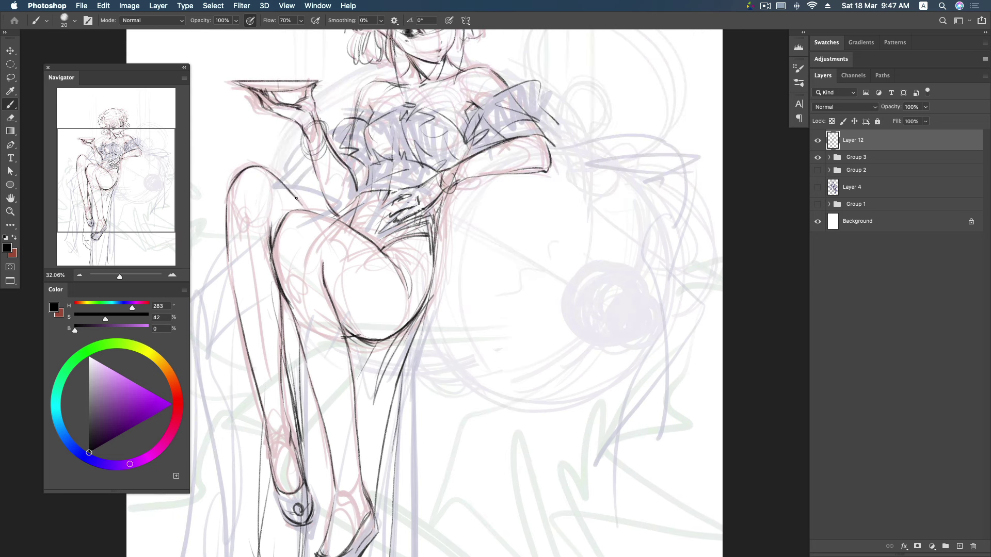
pyautogui.moveTo(286, 300)
pyautogui.mouseDown()
pyautogui.moveTo(299, 335)
pyautogui.moveTo(284, 237)
pyautogui.mouseUp()
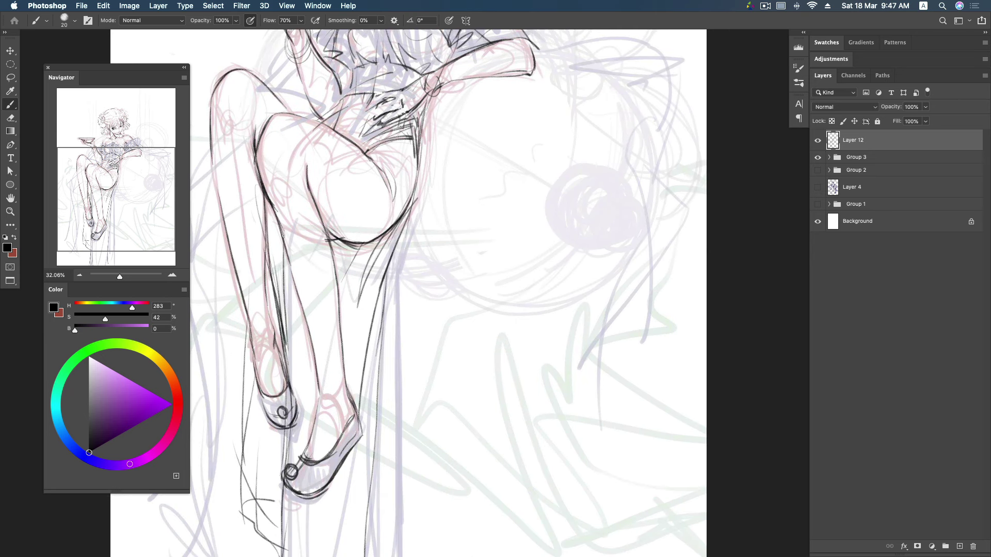
pyautogui.moveTo(322, 394); pyautogui.dragTo(311, 429)
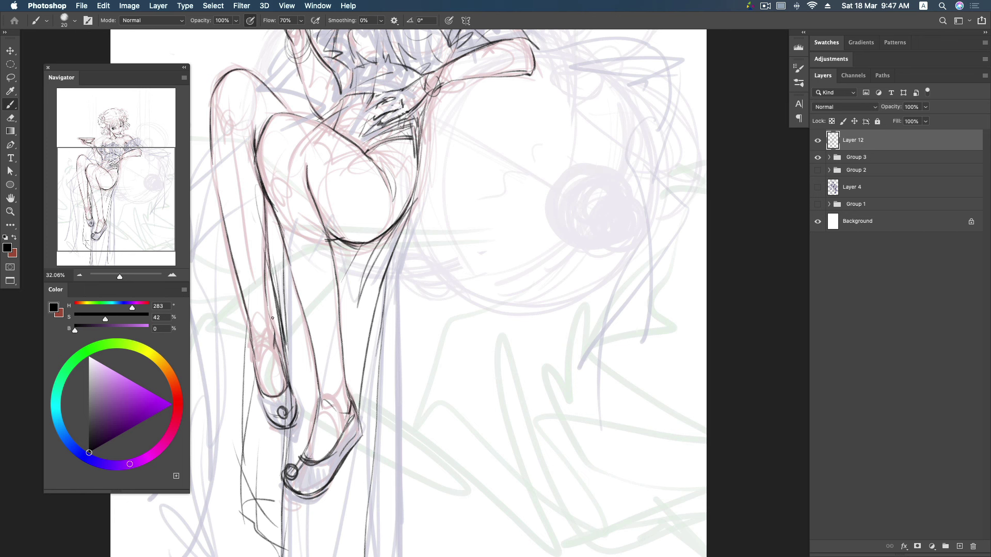
# - Darken the back of the leg, the left heel and the right shoe's toe
pyautogui.moveTo(267, 297); pyautogui.dragTo(274, 331)
pyautogui.moveTo(256, 385); pyautogui.dragTo(271, 422)
pyautogui.moveTo(305, 480); pyautogui.dragTo(304, 484)
# - Ink the shoulder and sleeve contour plus both left and right shoulder lines
pyautogui.moveTo(378, 272); pyautogui.dragTo(378, 276)
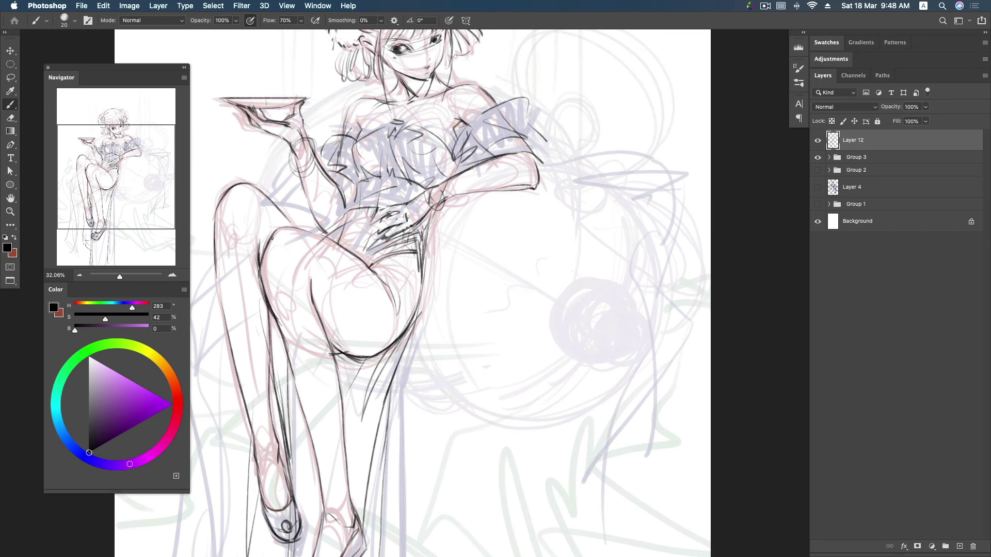
pyautogui.moveTo(364, 126); pyautogui.dragTo(365, 157)
pyautogui.moveTo(453, 177)
pyautogui.mouseDown()
pyautogui.moveTo(449, 158)
pyautogui.moveTo(462, 150)
pyautogui.moveTo(464, 159)
pyautogui.mouseUp()
pyautogui.moveTo(424, 130)
pyautogui.mouseDown()
pyautogui.moveTo(468, 107)
pyautogui.moveTo(488, 123)
pyautogui.moveTo(472, 115)
pyautogui.mouseUp()
pyautogui.moveTo(362, 127); pyautogui.dragTo(347, 159)
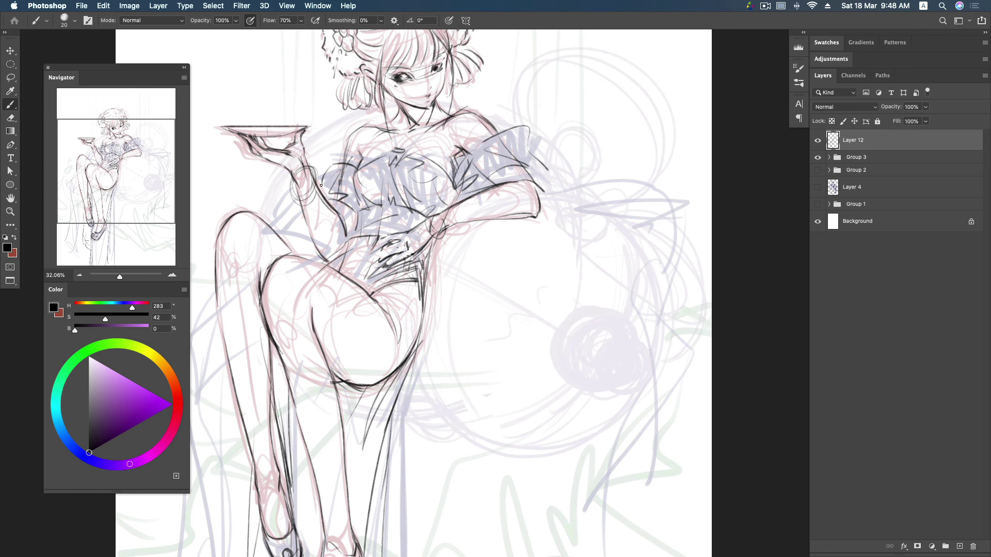
# - Ink several lines along the left leg down toward the feet
pyautogui.scroll(-2, 320, 217)
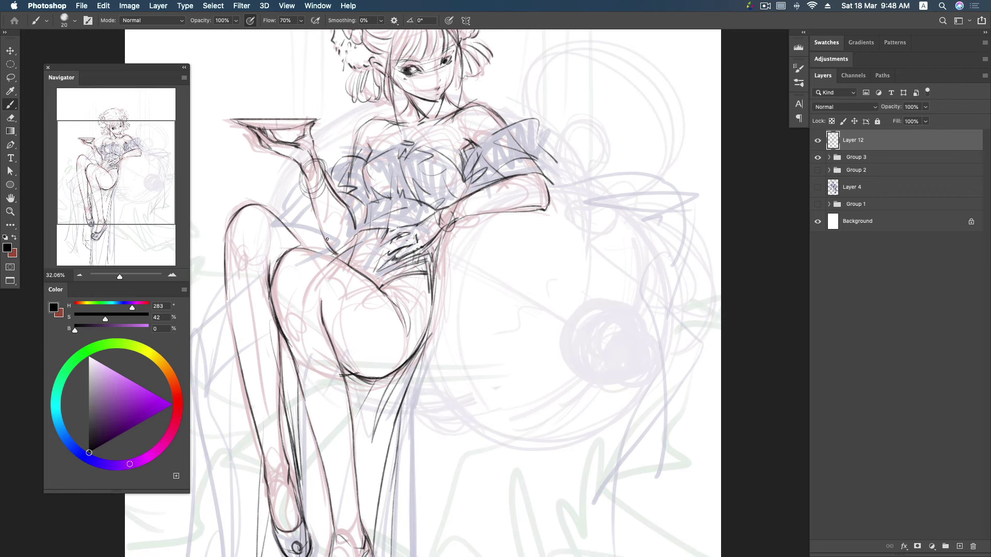
pyautogui.hscroll(-5, 294, 264)
pyautogui.scroll(-2, 294, 263)
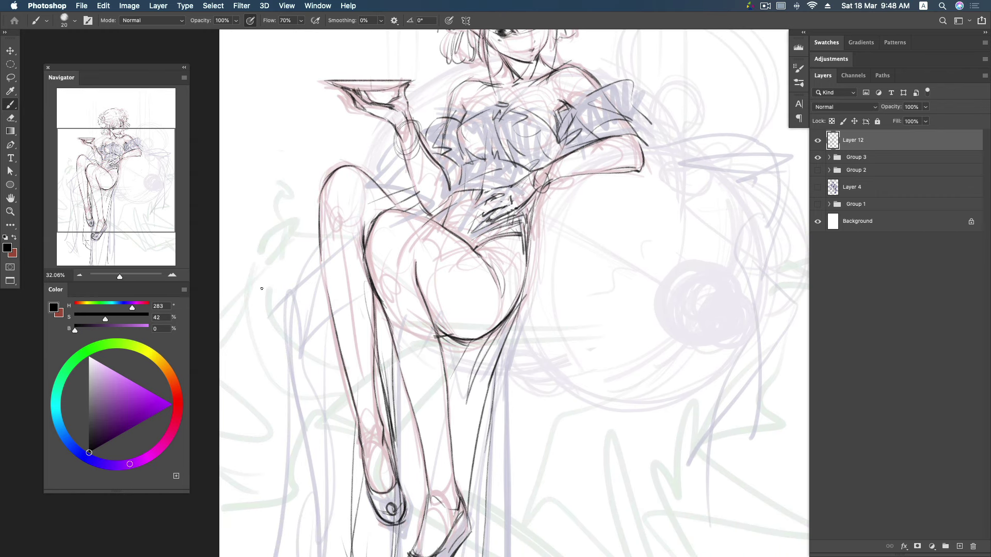
pyautogui.moveTo(318, 248)
pyautogui.mouseDown()
pyautogui.moveTo(283, 315)
pyautogui.moveTo(307, 309)
pyautogui.mouseUp()
pyautogui.scroll(-2, 312, 265)
pyautogui.moveTo(341, 254); pyautogui.dragTo(313, 308)
pyautogui.moveTo(319, 255); pyautogui.dragTo(312, 377)
pyautogui.moveTo(305, 289)
pyautogui.mouseDown()
pyautogui.moveTo(291, 326)
pyautogui.moveTo(316, 400)
pyautogui.mouseUp()
pyautogui.moveTo(324, 327)
pyautogui.mouseDown()
pyautogui.moveTo(319, 220)
pyautogui.moveTo(282, 327)
pyautogui.mouseUp()
pyautogui.moveTo(302, 326); pyautogui.dragTo(297, 339)
# - Ink the leg's left edge, the skirt's lower-left edge and a curve at its bottom
pyautogui.moveTo(301, 284); pyautogui.dragTo(298, 400)
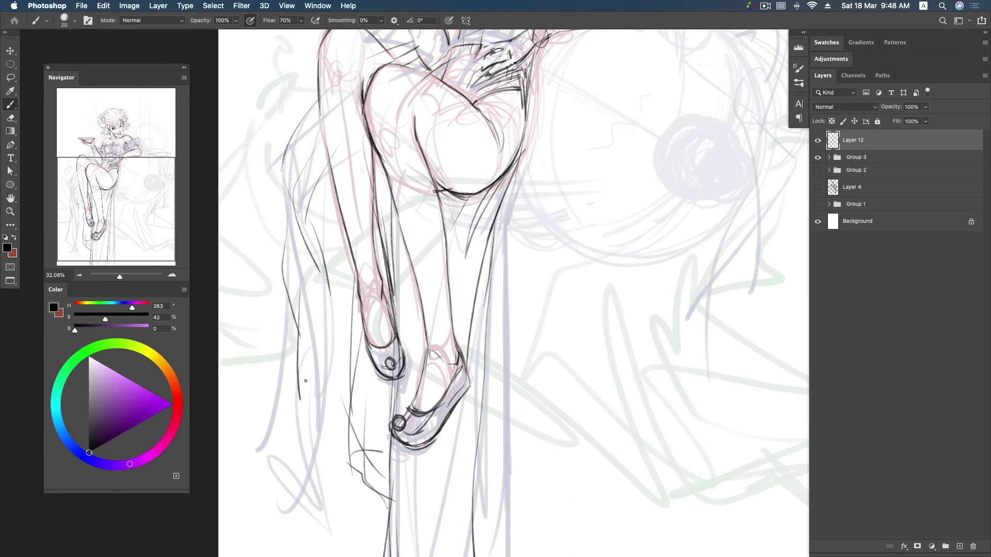
pyautogui.moveTo(329, 334); pyautogui.dragTo(313, 439)
pyautogui.moveTo(305, 385); pyautogui.dragTo(286, 438)
pyautogui.moveTo(291, 347); pyautogui.dragTo(255, 470)
pyautogui.press('super+z')
pyautogui.press('super+z')
pyautogui.moveTo(304, 249); pyautogui.dragTo(297, 374)
pyautogui.moveTo(312, 298); pyautogui.dragTo(308, 489)
pyautogui.moveTo(291, 295); pyautogui.dragTo(274, 441)
pyautogui.moveTo(292, 351); pyautogui.dragTo(263, 472)
pyautogui.moveTo(265, 432)
pyautogui.mouseDown()
pyautogui.moveTo(255, 475)
pyautogui.moveTo(302, 519)
pyautogui.mouseUp()
# - Ink the right sleeve and shoulder, sweeping long curved drapery lines out from the sleeve
pyautogui.moveTo(619, 210)
pyautogui.mouseDown()
pyautogui.moveTo(520, 349)
pyautogui.moveTo(509, 232)
pyautogui.mouseUp()
pyautogui.moveTo(457, 195)
pyautogui.mouseDown()
pyautogui.moveTo(503, 152)
pyautogui.moveTo(490, 176)
pyautogui.mouseUp()
pyautogui.moveTo(498, 176); pyautogui.dragTo(560, 169)
pyautogui.moveTo(523, 135); pyautogui.dragTo(596, 201)
pyautogui.moveTo(549, 157); pyautogui.dragTo(617, 198)
pyautogui.moveTo(557, 186); pyautogui.dragTo(650, 227)
pyautogui.moveTo(552, 201); pyautogui.dragTo(531, 228)
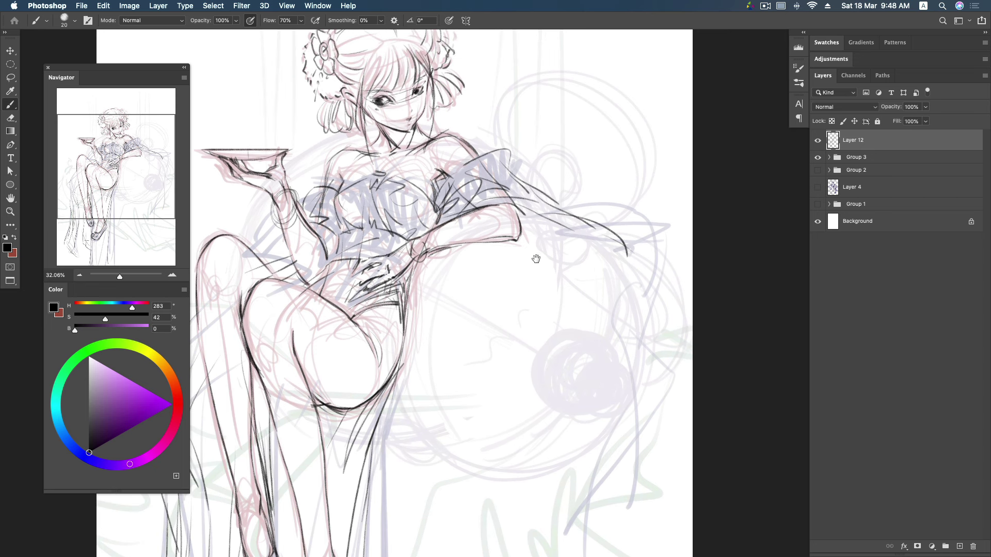
# - Ink hair strands across the top of the head, the bangs and the ear
pyautogui.scroll(3, 535, 258)
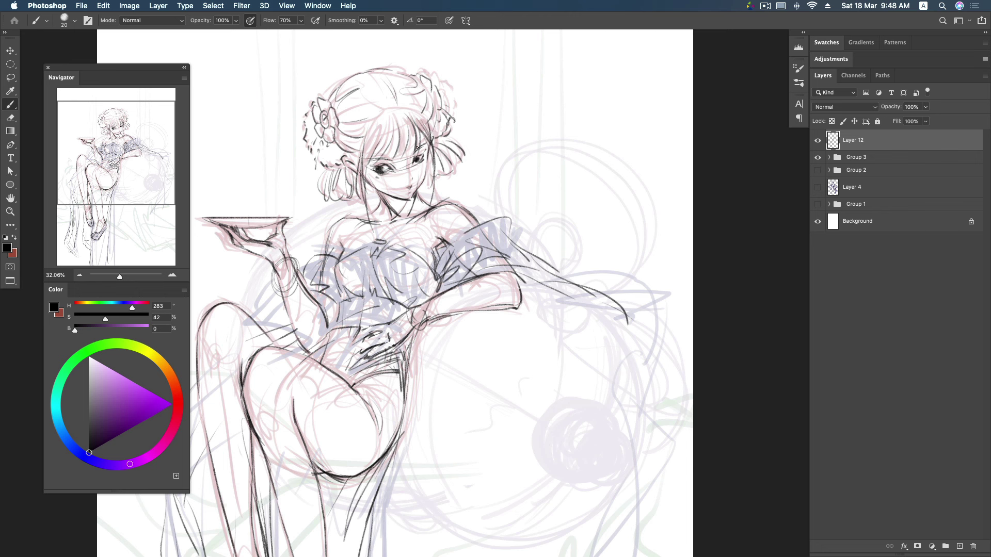
pyautogui.moveTo(415, 146)
pyautogui.mouseDown()
pyautogui.moveTo(357, 157)
pyautogui.moveTo(399, 121)
pyautogui.moveTo(349, 110)
pyautogui.moveTo(350, 92)
pyautogui.mouseUp()
pyautogui.moveTo(340, 92)
pyautogui.mouseDown()
pyautogui.moveTo(353, 83)
pyautogui.moveTo(375, 110)
pyautogui.mouseUp()
pyautogui.moveTo(367, 111)
pyautogui.mouseDown()
pyautogui.moveTo(414, 85)
pyautogui.moveTo(422, 101)
pyautogui.mouseUp()
pyautogui.moveTo(369, 129)
pyautogui.mouseDown()
pyautogui.moveTo(361, 145)
pyautogui.moveTo(402, 139)
pyautogui.moveTo(433, 152)
pyautogui.moveTo(437, 175)
pyautogui.mouseUp()
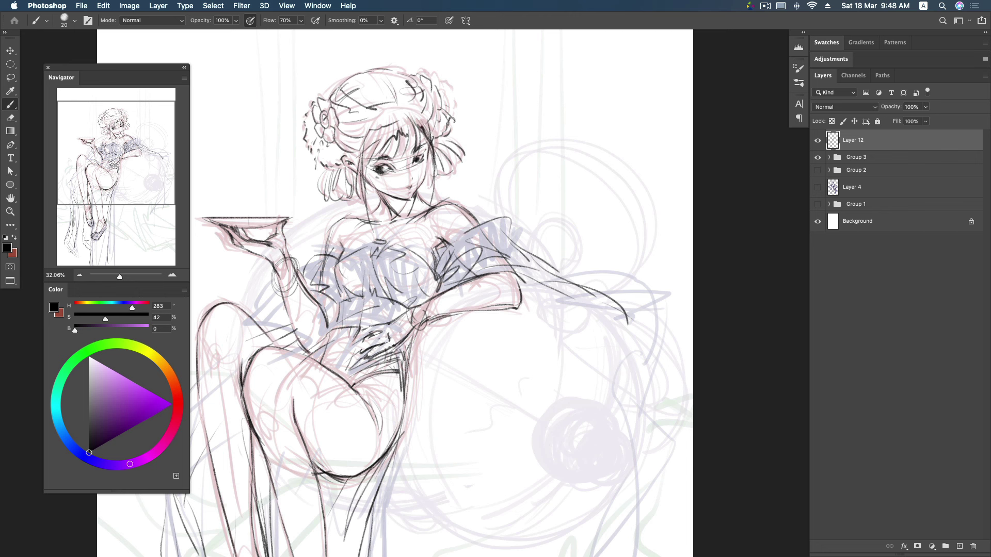
pyautogui.moveTo(350, 168); pyautogui.dragTo(366, 205)
# - Ink both sides of the neck, the collar pendant and the centre of the chest
pyautogui.moveTo(427, 170)
pyautogui.mouseDown()
pyautogui.moveTo(429, 213)
pyautogui.moveTo(416, 235)
pyautogui.mouseUp()
pyautogui.moveTo(370, 211); pyautogui.dragTo(380, 239)
pyautogui.click(379, 240)
pyautogui.moveTo(436, 203)
pyautogui.mouseDown()
pyautogui.moveTo(366, 251)
pyautogui.moveTo(371, 244)
pyautogui.mouseUp()
pyautogui.moveTo(364, 246)
pyautogui.mouseDown()
pyautogui.moveTo(331, 267)
pyautogui.moveTo(342, 293)
pyautogui.moveTo(430, 279)
pyautogui.moveTo(422, 290)
pyautogui.mouseUp()
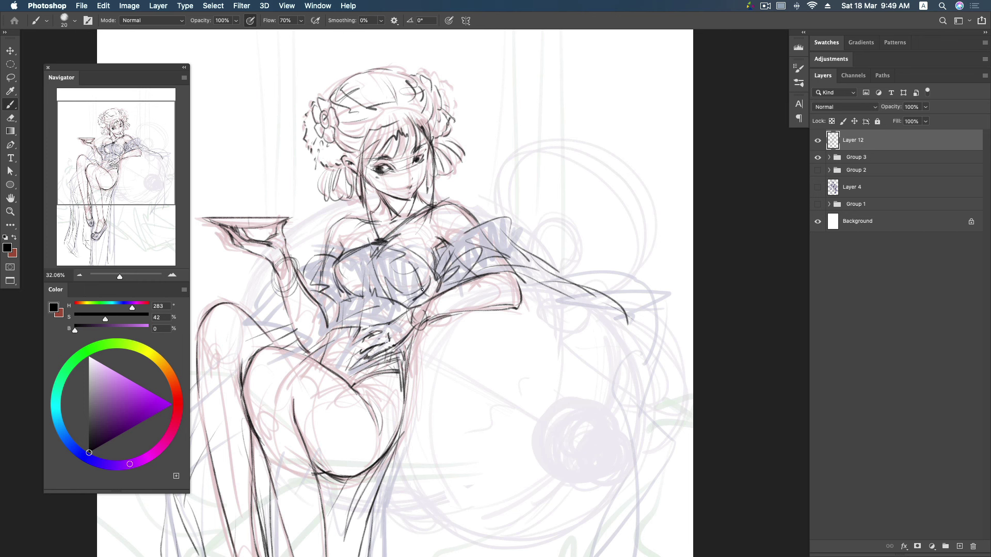
pyautogui.moveTo(382, 257); pyautogui.dragTo(384, 291)
pyautogui.moveTo(365, 278); pyautogui.dragTo(317, 333)
# - Ink the lower chest, waist, hip and upper thigh, then erase part of the thigh stroke
pyautogui.moveTo(341, 293); pyautogui.dragTo(346, 326)
pyautogui.moveTo(384, 303)
pyautogui.mouseDown()
pyautogui.moveTo(350, 329)
pyautogui.moveTo(365, 331)
pyautogui.moveTo(405, 381)
pyautogui.mouseUp()
pyautogui.moveTo(335, 329); pyautogui.dragTo(318, 357)
pyautogui.moveTo(323, 336)
pyautogui.mouseDown()
pyautogui.moveTo(309, 351)
pyautogui.moveTo(384, 240)
pyautogui.moveTo(361, 257)
pyautogui.mouseUp()
pyautogui.moveTo(430, 268)
pyautogui.mouseDown()
pyautogui.moveTo(398, 276)
pyautogui.moveTo(399, 165)
pyautogui.moveTo(390, 165)
pyautogui.mouseUp()
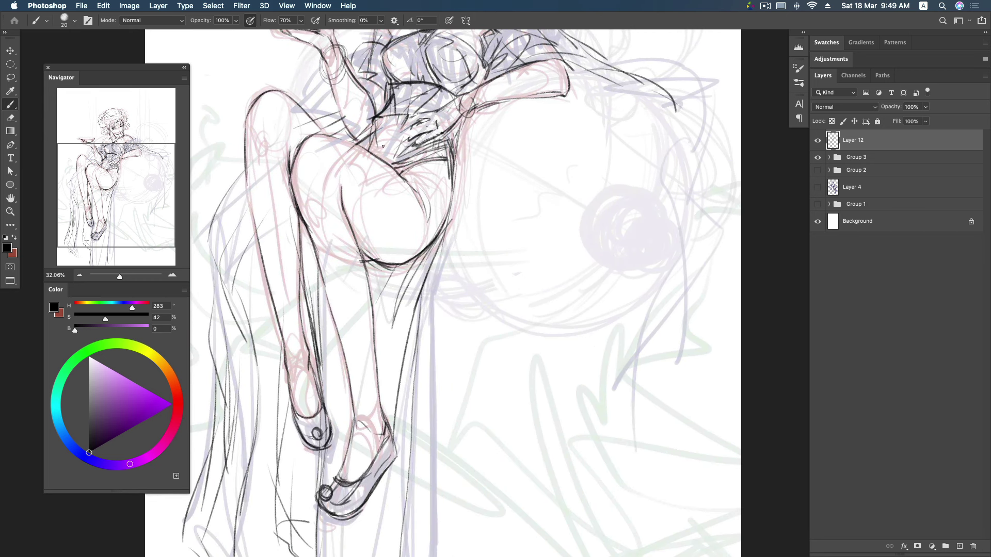
pyautogui.moveTo(323, 135); pyautogui.dragTo(367, 153)
pyautogui.press('e')
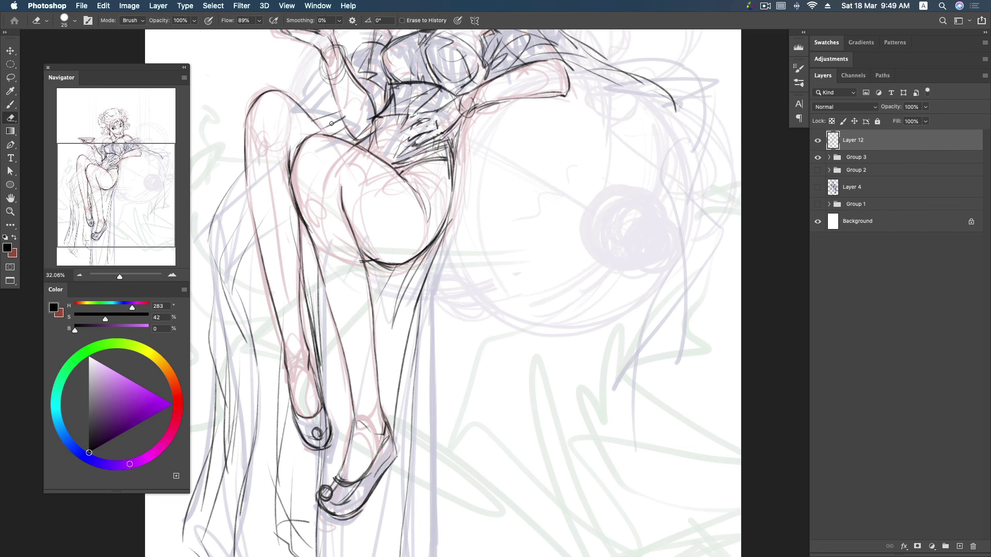
pyautogui.moveTo(355, 157); pyautogui.dragTo(342, 144)
# - Erase a small stroke bit, then ink the shoulder, arm and the top and left of the hair
pyautogui.click(356, 258)
pyautogui.press('z')
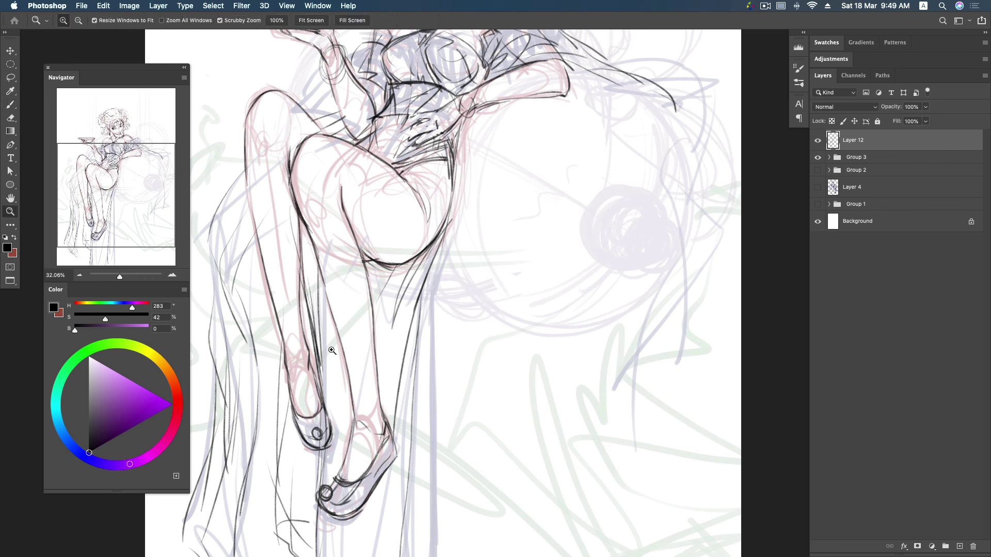
pyautogui.moveTo(542, 201); pyautogui.dragTo(535, 399)
pyautogui.moveTo(489, 278); pyautogui.dragTo(490, 299)
pyautogui.press('b')
pyautogui.moveTo(377, 218); pyautogui.dragTo(359, 274)
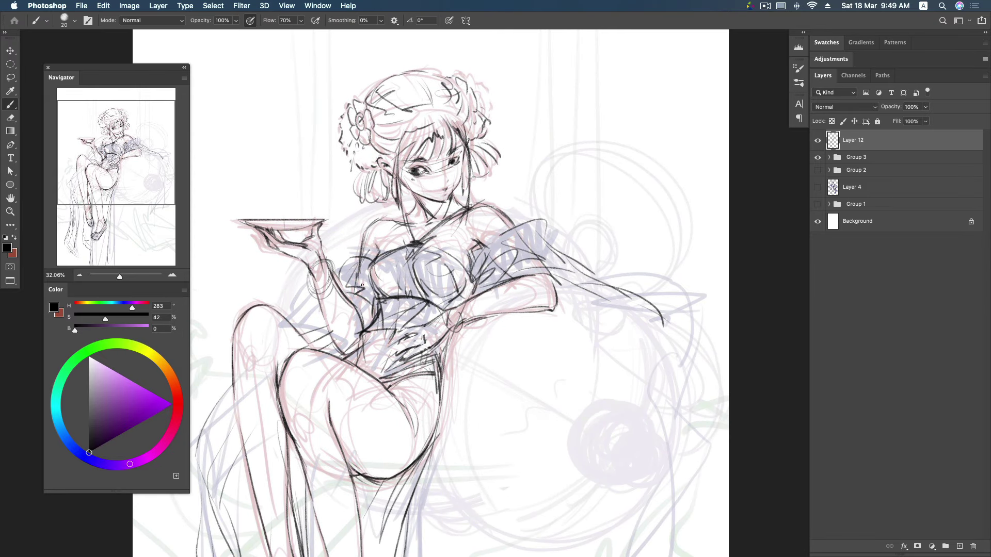
pyautogui.scroll(2, 501, 175)
pyautogui.moveTo(384, 99); pyautogui.dragTo(429, 135)
pyautogui.moveTo(362, 156); pyautogui.dragTo(395, 103)
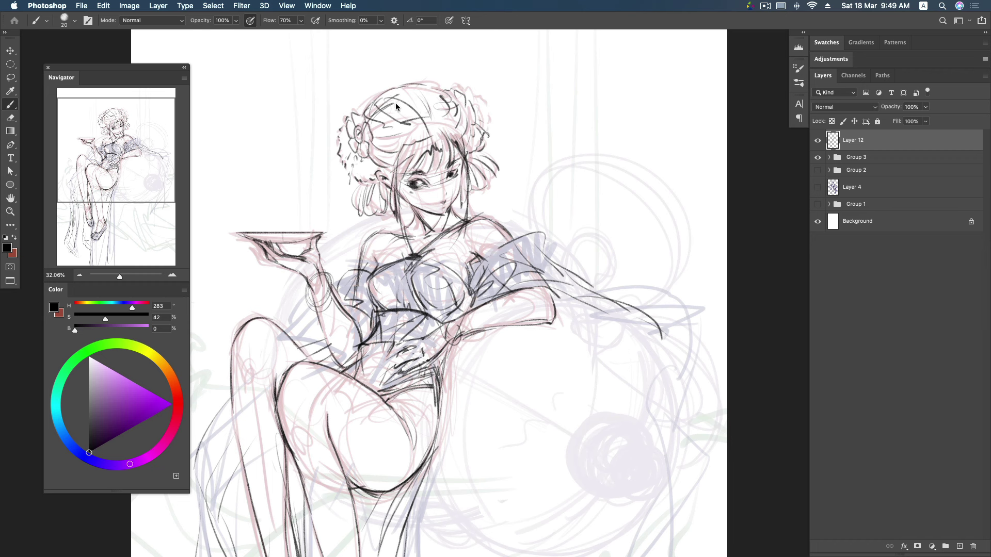
# - Zoom out to the whole figure and add a new Layer 13 above Layer 12
pyautogui.press('z')
pyautogui.moveTo(396, 104); pyautogui.dragTo(361, 106)
pyautogui.moveTo(547, 299); pyautogui.dragTo(548, 191)
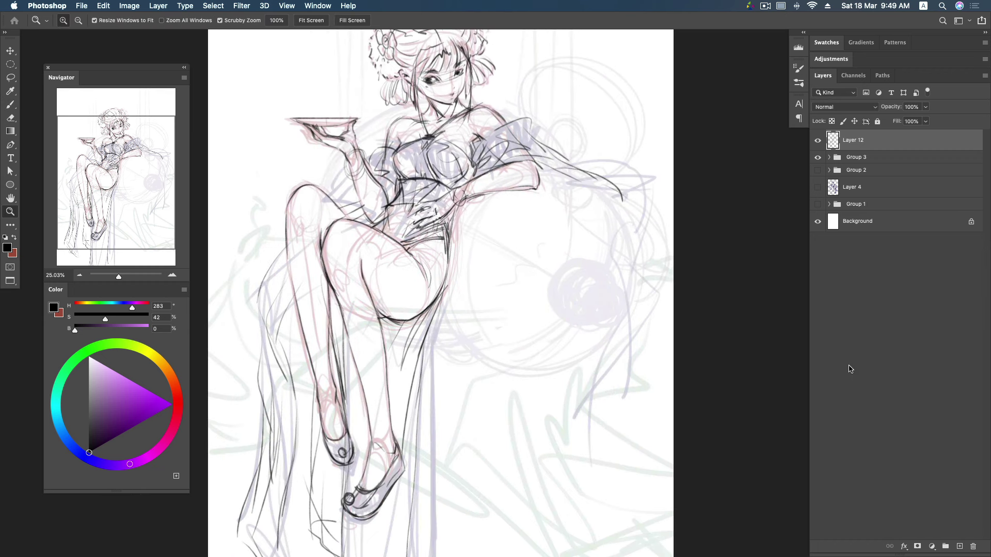
pyautogui.click(960, 546)
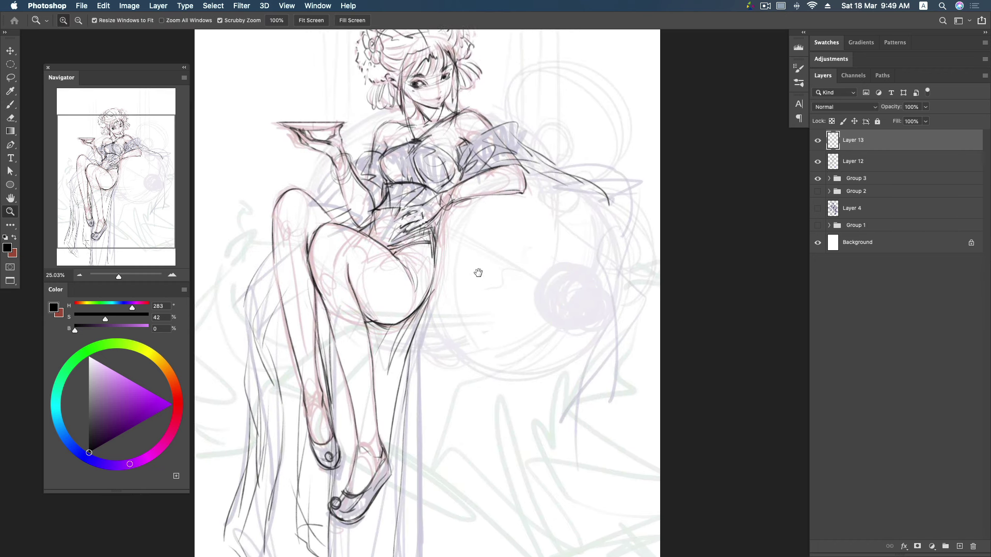
pyautogui.moveTo(513, 240); pyautogui.dragTo(482, 250)
pyautogui.press('b')
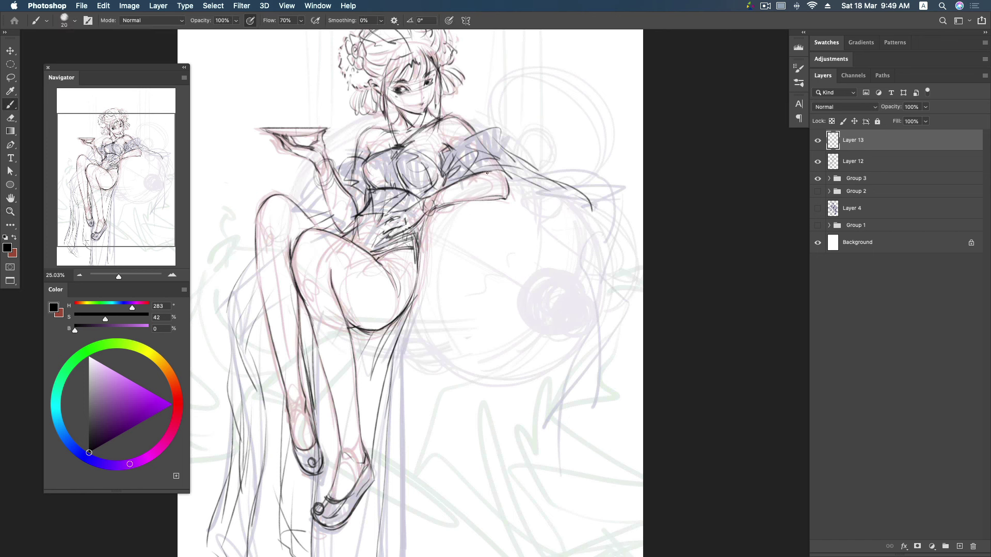
# - Ink the arm and forearm lines and redraw the drape line from the arm
pyautogui.moveTo(431, 221); pyautogui.dragTo(467, 193)
pyautogui.moveTo(429, 229)
pyautogui.mouseDown()
pyautogui.moveTo(475, 191)
pyautogui.moveTo(581, 204)
pyautogui.mouseUp()
pyautogui.press('super+z')
pyautogui.moveTo(492, 180)
pyautogui.mouseDown()
pyautogui.moveTo(581, 214)
pyautogui.moveTo(603, 264)
pyautogui.mouseUp()
# - Draw the vessel's lower outline and a thick oval opening, plus strokes near the thigh and arm
pyautogui.moveTo(418, 309); pyautogui.dragTo(469, 381)
pyautogui.press('super+z')
pyautogui.moveTo(419, 310); pyautogui.dragTo(489, 382)
pyautogui.press('super+z')
pyautogui.moveTo(419, 309)
pyautogui.mouseDown()
pyautogui.moveTo(524, 385)
pyautogui.moveTo(604, 278)
pyautogui.moveTo(579, 284)
pyautogui.moveTo(547, 329)
pyautogui.moveTo(567, 287)
pyautogui.moveTo(557, 321)
pyautogui.moveTo(578, 297)
pyautogui.moveTo(578, 322)
pyautogui.mouseUp()
pyautogui.hotkey('ctrl', 'z')
pyautogui.moveTo(572, 286)
pyautogui.mouseDown()
pyautogui.moveTo(564, 329)
pyautogui.moveTo(586, 287)
pyautogui.moveTo(584, 320)
pyautogui.mouseUp()
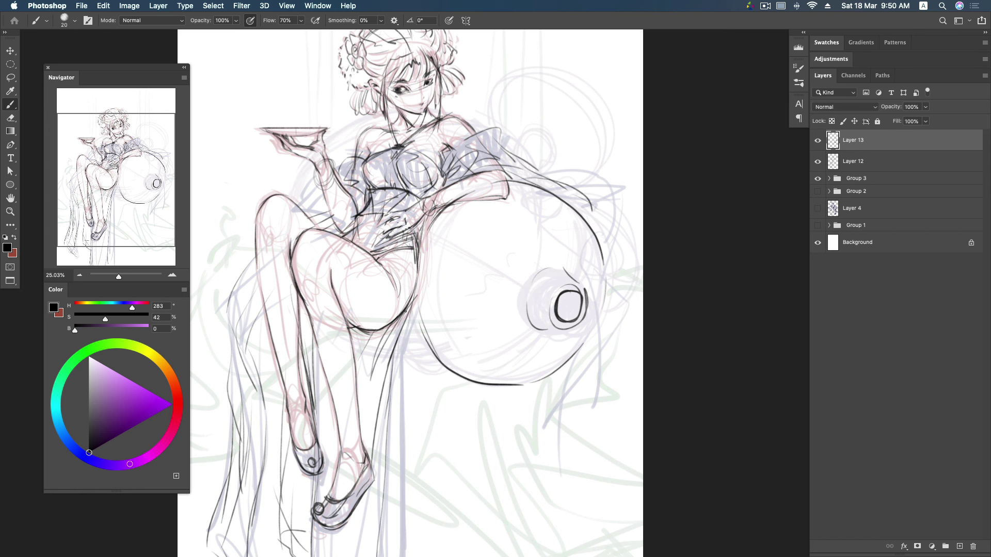
pyautogui.moveTo(406, 331)
pyautogui.mouseDown()
pyautogui.moveTo(445, 370)
pyautogui.moveTo(418, 355)
pyautogui.moveTo(392, 368)
pyautogui.moveTo(421, 366)
pyautogui.mouseUp()
pyautogui.moveTo(295, 194)
pyautogui.mouseDown()
pyautogui.moveTo(306, 168)
pyautogui.moveTo(293, 192)
pyautogui.mouseUp()
pyautogui.moveTo(329, 148); pyautogui.dragTo(359, 130)
# - Sketch an arching curl above the vessel with inner strokes and a darkened lower stroke
pyautogui.scroll(2, 490, 171)
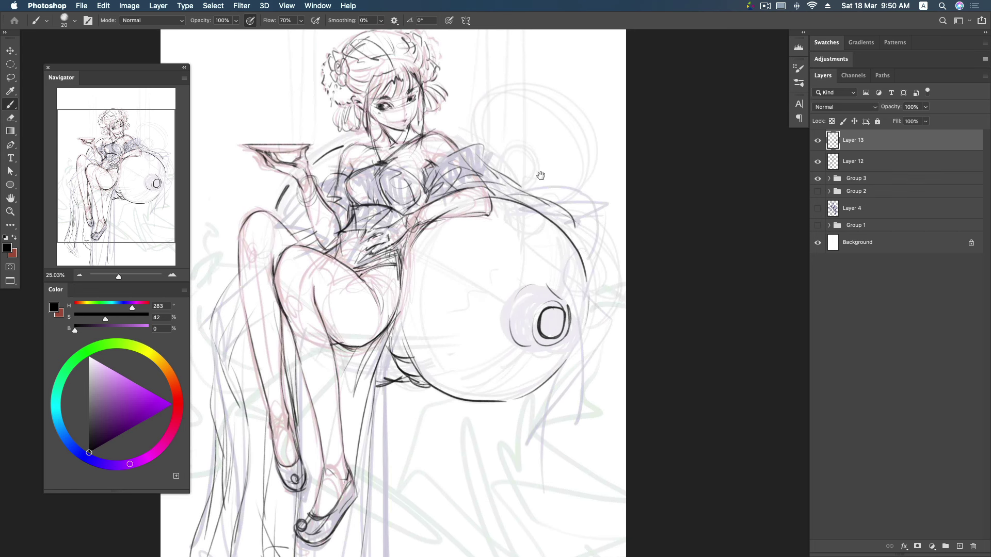
pyautogui.moveTo(485, 179)
pyautogui.mouseDown()
pyautogui.moveTo(487, 96)
pyautogui.moveTo(516, 92)
pyautogui.mouseUp()
pyautogui.hotkey('ctrl', 'z')
pyautogui.moveTo(449, 147)
pyautogui.mouseDown()
pyautogui.moveTo(447, 113)
pyautogui.moveTo(503, 94)
pyautogui.moveTo(538, 135)
pyautogui.moveTo(524, 191)
pyautogui.moveTo(482, 126)
pyautogui.moveTo(494, 138)
pyautogui.mouseUp()
pyautogui.moveTo(500, 188)
pyautogui.mouseDown()
pyautogui.moveTo(487, 136)
pyautogui.moveTo(500, 187)
pyautogui.mouseUp()
pyautogui.moveTo(490, 129); pyautogui.dragTo(503, 175)
pyautogui.moveTo(461, 117); pyautogui.dragTo(530, 113)
pyautogui.moveTo(498, 170); pyautogui.dragTo(501, 187)
pyautogui.moveTo(501, 183); pyautogui.dragTo(526, 189)
# - Extend the curl with a dipping curve, top arc and right side, plus strokes below the thigh
pyautogui.moveTo(500, 158)
pyautogui.mouseDown()
pyautogui.moveTo(516, 164)
pyautogui.moveTo(541, 135)
pyautogui.moveTo(506, 176)
pyautogui.mouseUp()
pyautogui.moveTo(508, 137)
pyautogui.mouseDown()
pyautogui.moveTo(499, 147)
pyautogui.moveTo(518, 121)
pyautogui.moveTo(538, 137)
pyautogui.moveTo(488, 140)
pyautogui.moveTo(485, 88)
pyautogui.mouseUp()
pyautogui.moveTo(484, 91)
pyautogui.mouseDown()
pyautogui.moveTo(481, 111)
pyautogui.moveTo(457, 122)
pyautogui.moveTo(484, 132)
pyautogui.moveTo(451, 132)
pyautogui.moveTo(482, 141)
pyautogui.moveTo(469, 144)
pyautogui.moveTo(488, 167)
pyautogui.mouseUp()
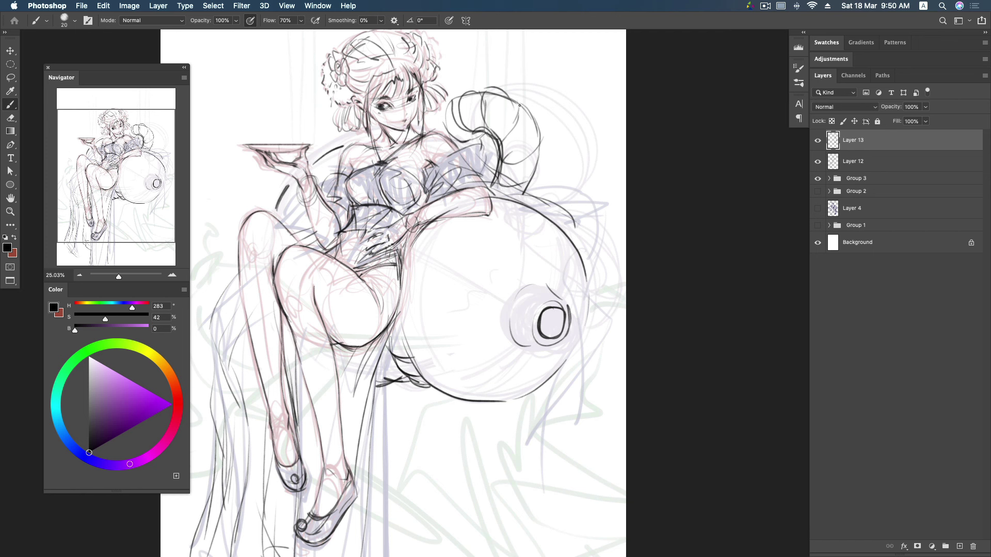
pyautogui.moveTo(514, 100)
pyautogui.mouseDown()
pyautogui.moveTo(537, 157)
pyautogui.moveTo(525, 192)
pyautogui.mouseUp()
pyautogui.moveTo(480, 150); pyautogui.dragTo(474, 160)
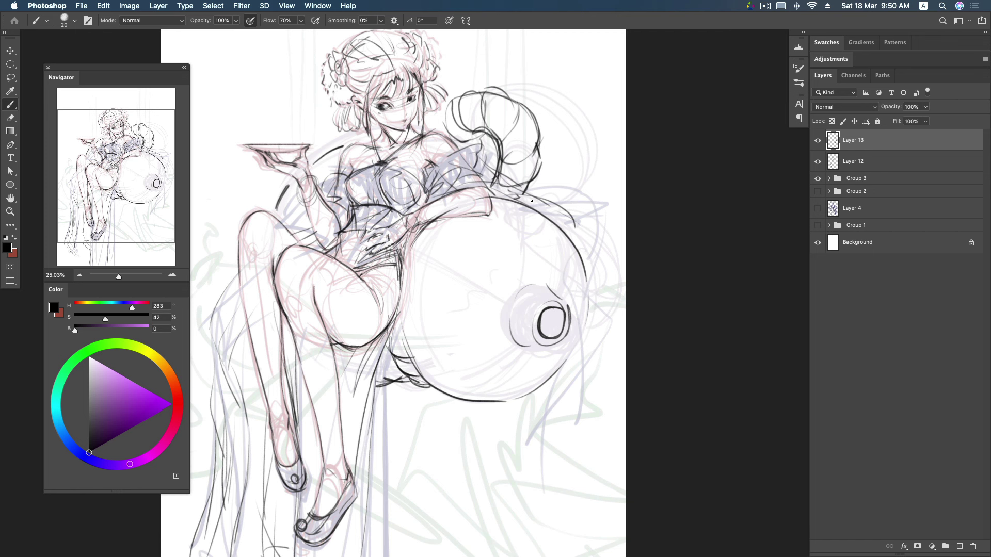
pyautogui.moveTo(388, 350); pyautogui.dragTo(431, 384)
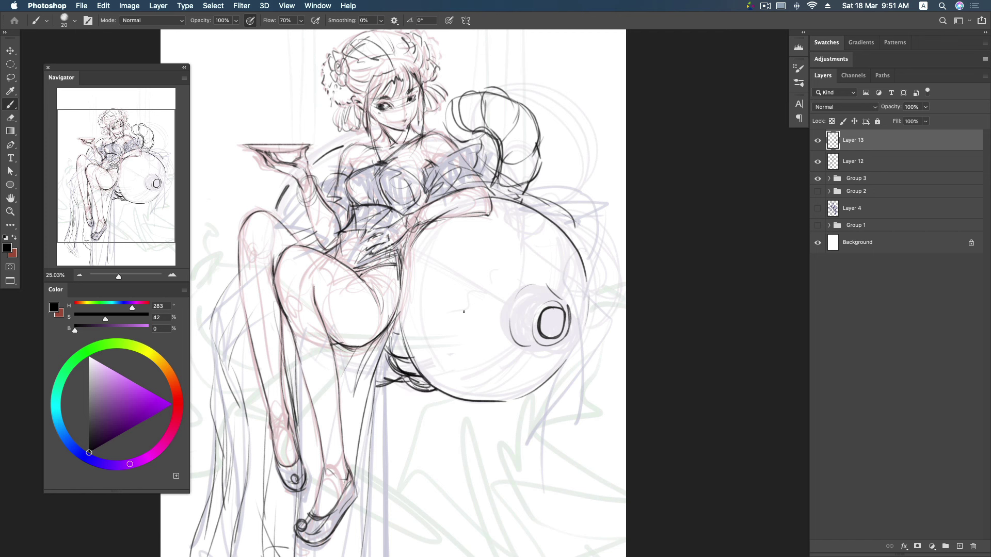
# - Hatch inside the vessel's small opening and sketch guide lines across the sphere
pyautogui.moveTo(557, 308)
pyautogui.mouseDown()
pyautogui.moveTo(550, 335)
pyautogui.moveTo(510, 333)
pyautogui.mouseUp()
pyautogui.moveTo(516, 317)
pyautogui.mouseDown()
pyautogui.moveTo(541, 311)
pyautogui.moveTo(555, 345)
pyautogui.mouseUp()
pyautogui.moveTo(478, 286); pyautogui.dragTo(521, 302)
pyautogui.moveTo(501, 269); pyautogui.dragTo(521, 302)
pyautogui.moveTo(488, 224); pyautogui.dragTo(556, 255)
pyautogui.moveTo(503, 338); pyautogui.dragTo(458, 351)
# - Add contour curves across the sphere and arcs along its right edge
pyautogui.moveTo(428, 281); pyautogui.dragTo(497, 253)
pyautogui.moveTo(505, 236); pyautogui.dragTo(524, 233)
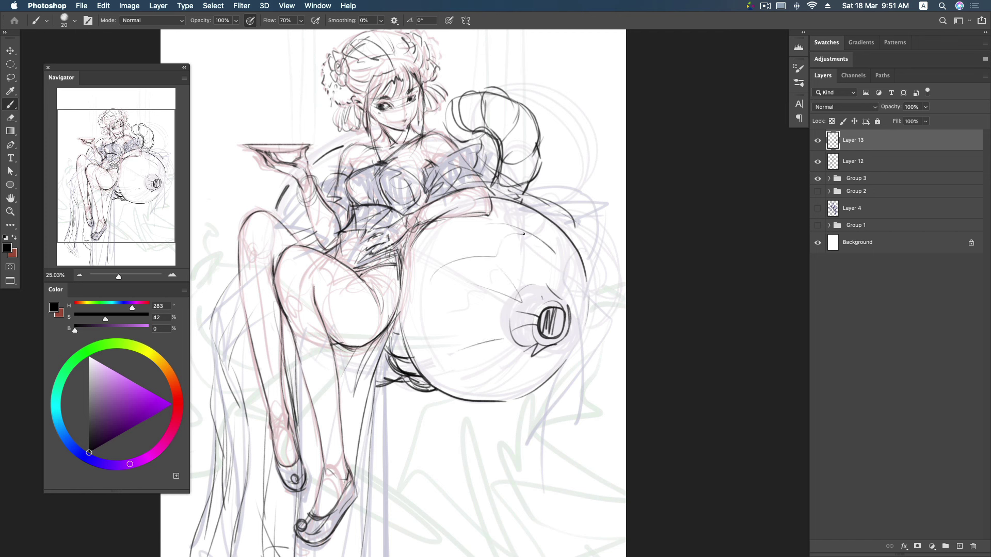
pyautogui.moveTo(467, 344)
pyautogui.mouseDown()
pyautogui.moveTo(523, 385)
pyautogui.moveTo(551, 381)
pyautogui.mouseUp()
pyautogui.moveTo(542, 216); pyautogui.dragTo(570, 252)
pyautogui.moveTo(588, 284)
pyautogui.mouseDown()
pyautogui.moveTo(578, 357)
pyautogui.moveTo(581, 284)
pyautogui.mouseUp()
pyautogui.scroll(-3, 567, 287)
pyautogui.hscroll(-4, 568, 287)
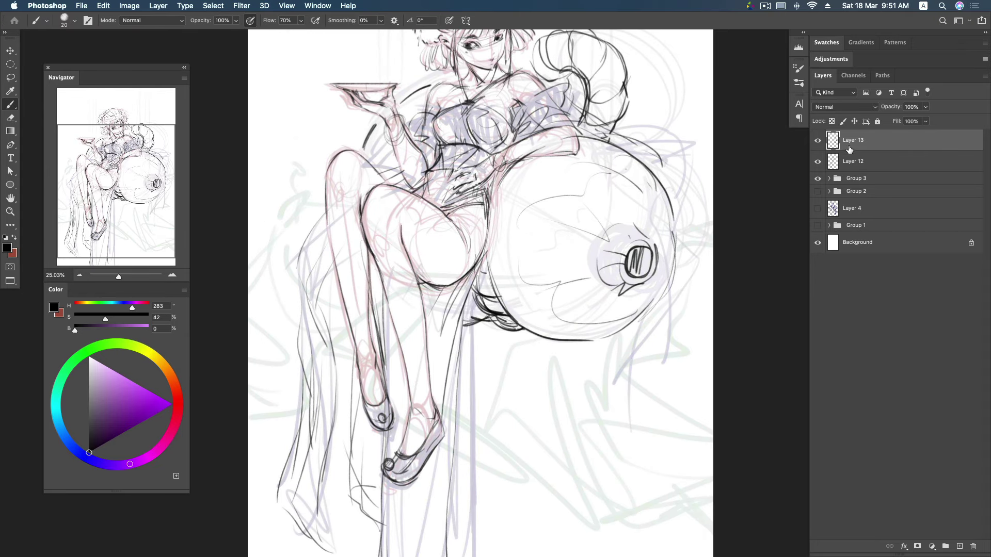
# - Move Layer 12 above Layer 13 and undo, then stroke lines near the shoe and dress
pyautogui.click(855, 162)
pyautogui.click(817, 161)
pyautogui.moveTo(873, 164); pyautogui.dragTo(872, 135)
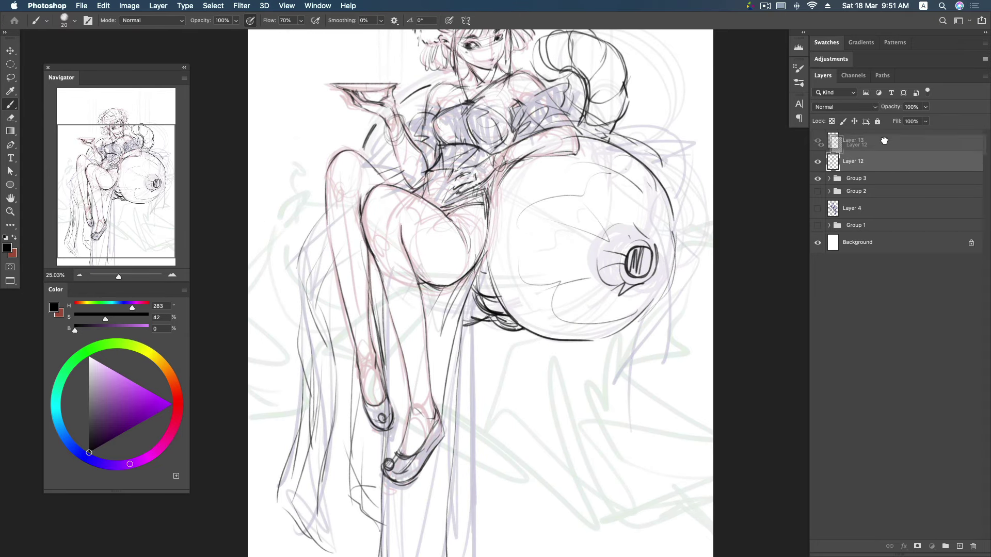
pyautogui.press('super+z')
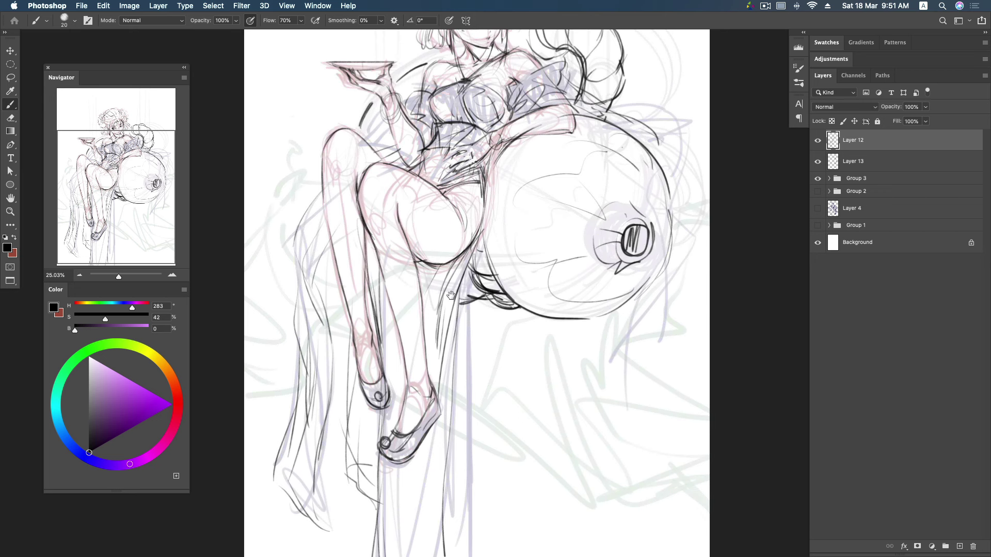
pyautogui.scroll(-5, 446, 315)
pyautogui.moveTo(446, 316); pyautogui.dragTo(427, 413)
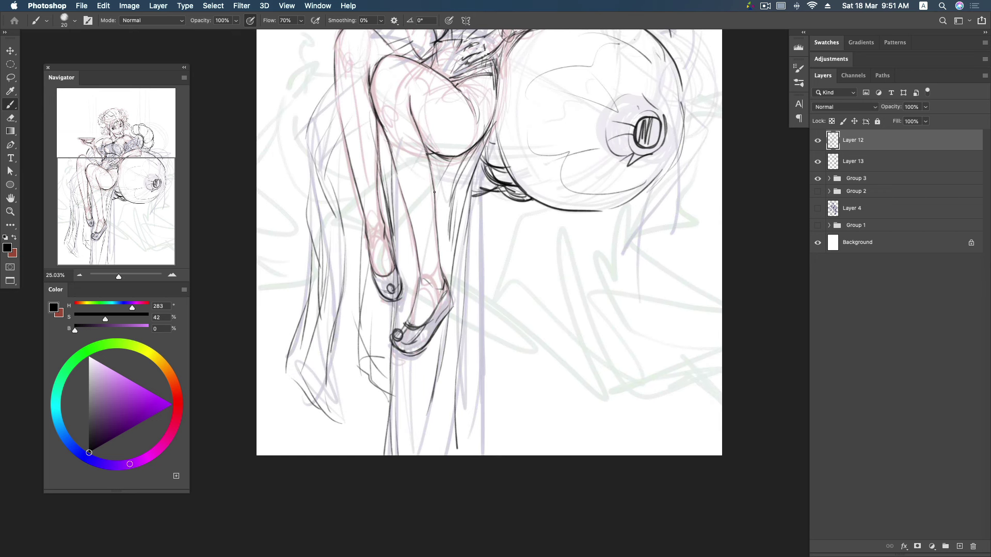
pyautogui.moveTo(458, 339); pyautogui.dragTo(465, 454)
# - Ink and refine the waist line, adding zigzags and hatching on the waist sash
pyautogui.scroll(7, 464, 453)
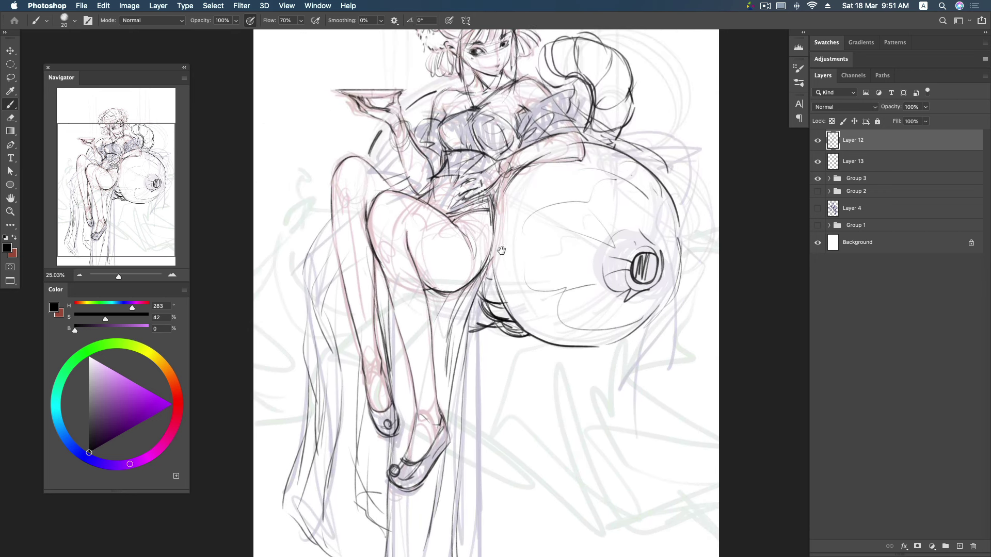
pyautogui.moveTo(430, 203)
pyautogui.mouseDown()
pyautogui.moveTo(409, 217)
pyautogui.moveTo(438, 222)
pyautogui.moveTo(400, 214)
pyautogui.mouseUp()
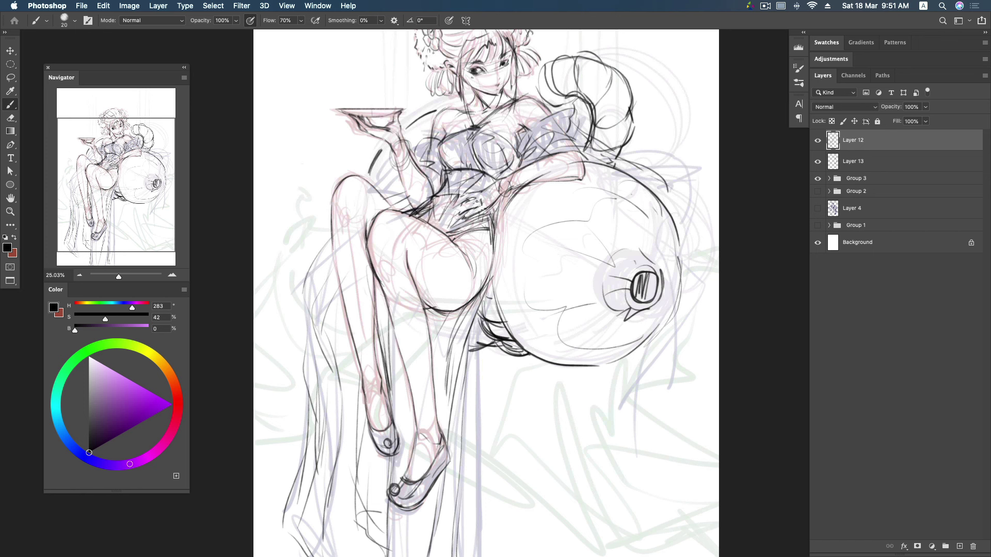
pyautogui.press('e')
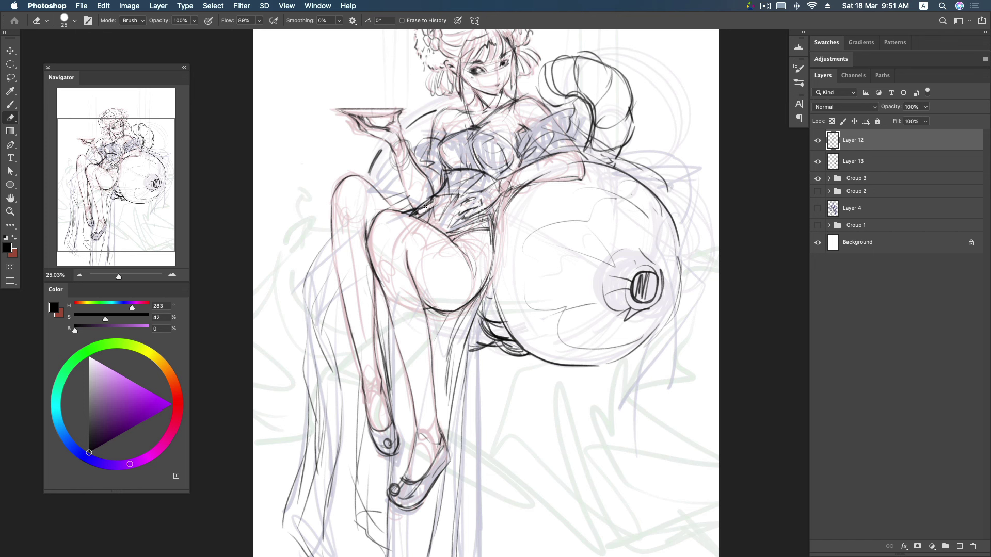
pyautogui.press('b')
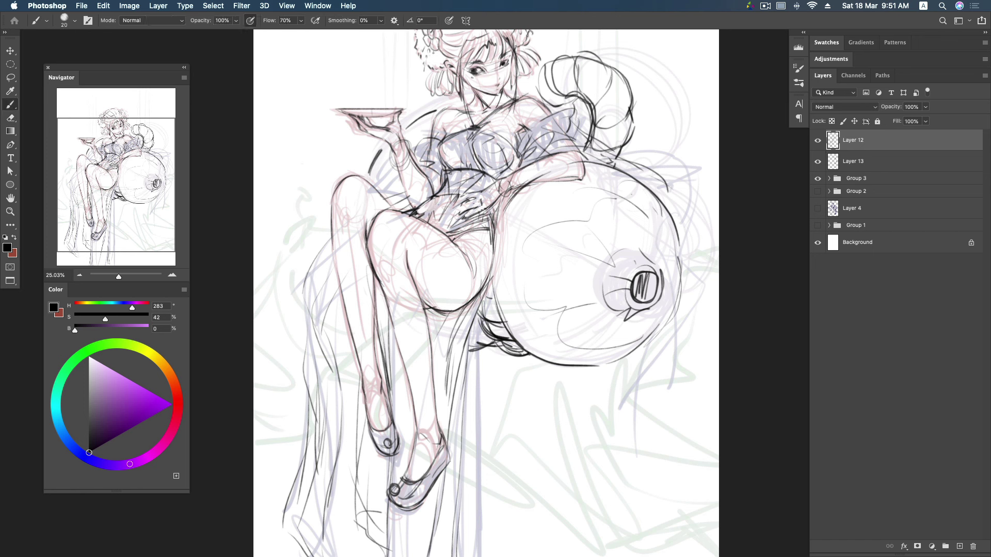
pyautogui.moveTo(431, 211); pyautogui.dragTo(471, 168)
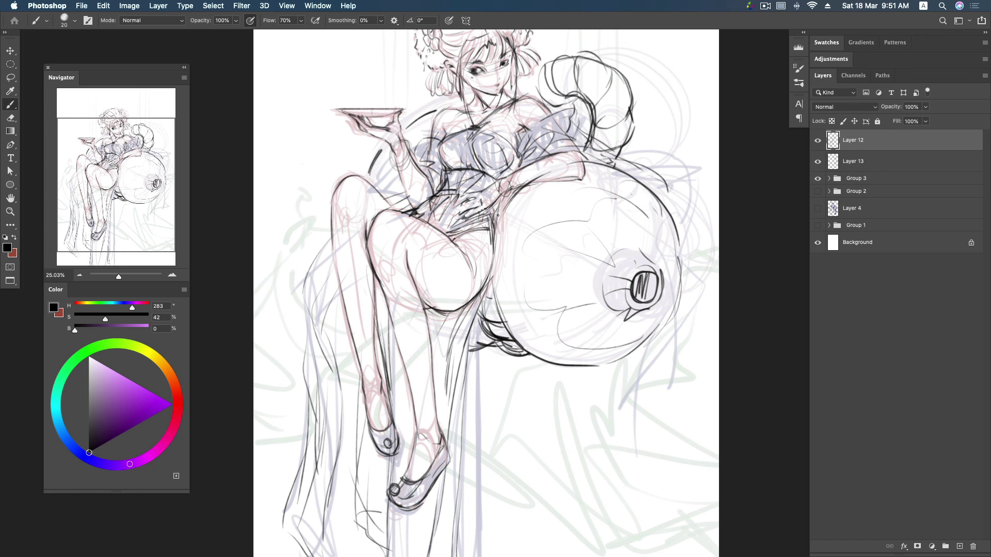
pyautogui.moveTo(504, 171)
pyautogui.mouseDown()
pyautogui.moveTo(475, 173)
pyautogui.moveTo(499, 180)
pyautogui.moveTo(485, 185)
pyautogui.moveTo(470, 222)
pyautogui.moveTo(487, 223)
pyautogui.mouseUp()
pyautogui.moveTo(488, 209); pyautogui.dragTo(492, 221)
# - Draw and thicken long hanging strands falling from the waist
pyautogui.scroll(-5, 464, 279)
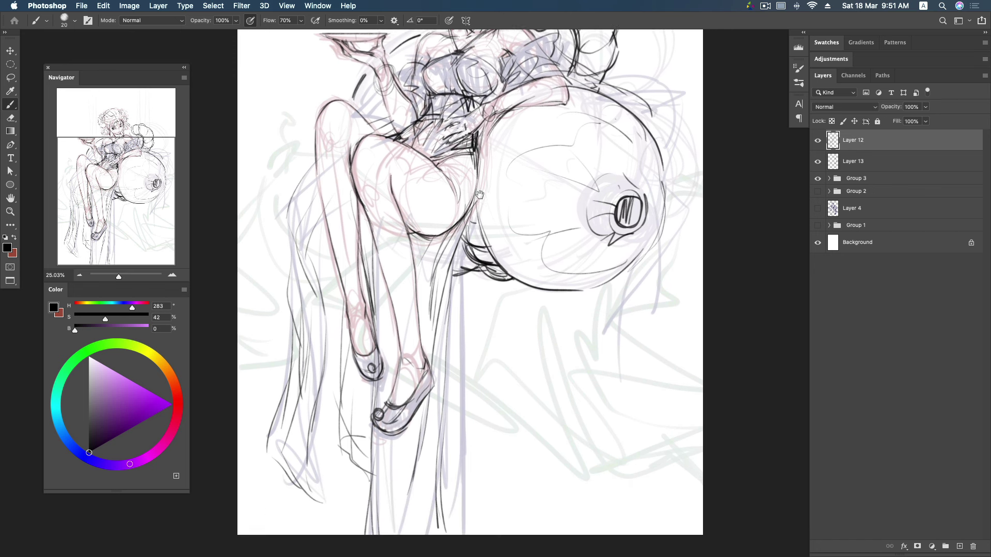
pyautogui.moveTo(456, 246); pyautogui.dragTo(454, 363)
pyautogui.moveTo(462, 220); pyautogui.dragTo(481, 394)
pyautogui.moveTo(464, 237); pyautogui.dragTo(472, 367)
pyautogui.moveTo(461, 268); pyautogui.dragTo(459, 383)
pyautogui.moveTo(476, 171); pyautogui.dragTo(485, 332)
pyautogui.moveTo(470, 263)
pyautogui.mouseDown()
pyautogui.moveTo(468, 316)
pyautogui.moveTo(486, 334)
pyautogui.mouseUp()
pyautogui.moveTo(463, 383); pyautogui.dragTo(479, 395)
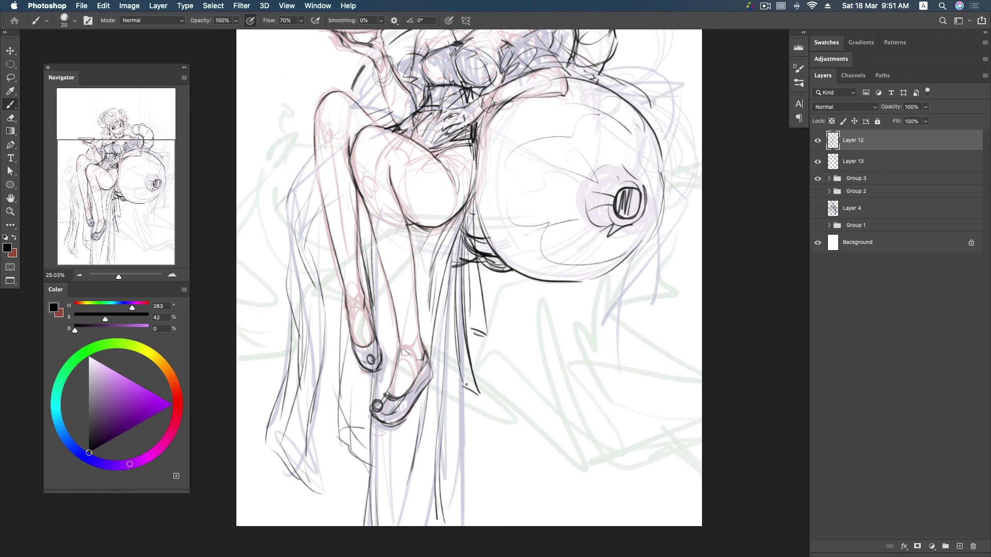
pyautogui.moveTo(455, 267); pyautogui.dragTo(460, 374)
pyautogui.moveTo(460, 307); pyautogui.dragTo(468, 405)
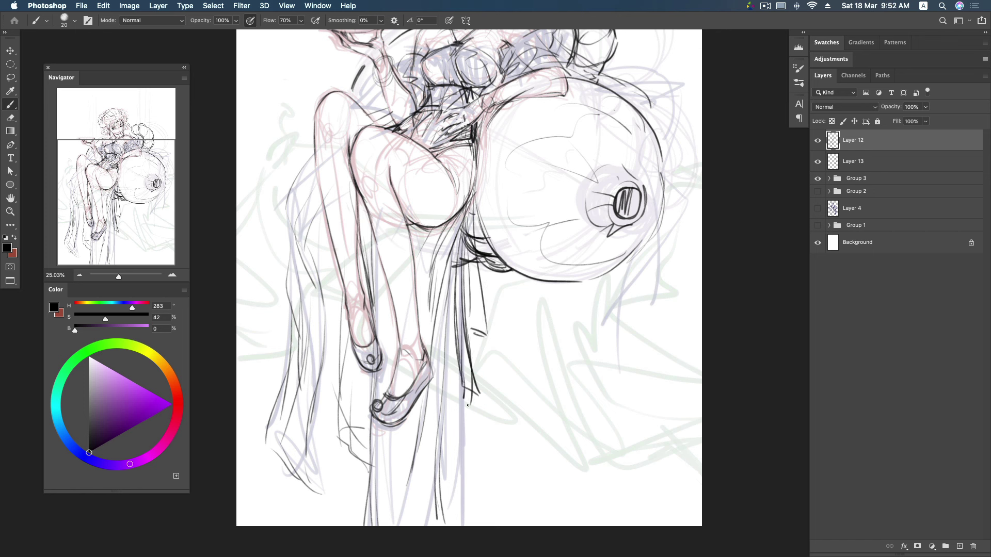
pyautogui.moveTo(474, 186); pyautogui.dragTo(464, 338)
pyautogui.moveTo(466, 218); pyautogui.dragTo(476, 402)
pyautogui.moveTo(462, 314); pyautogui.dragTo(459, 405)
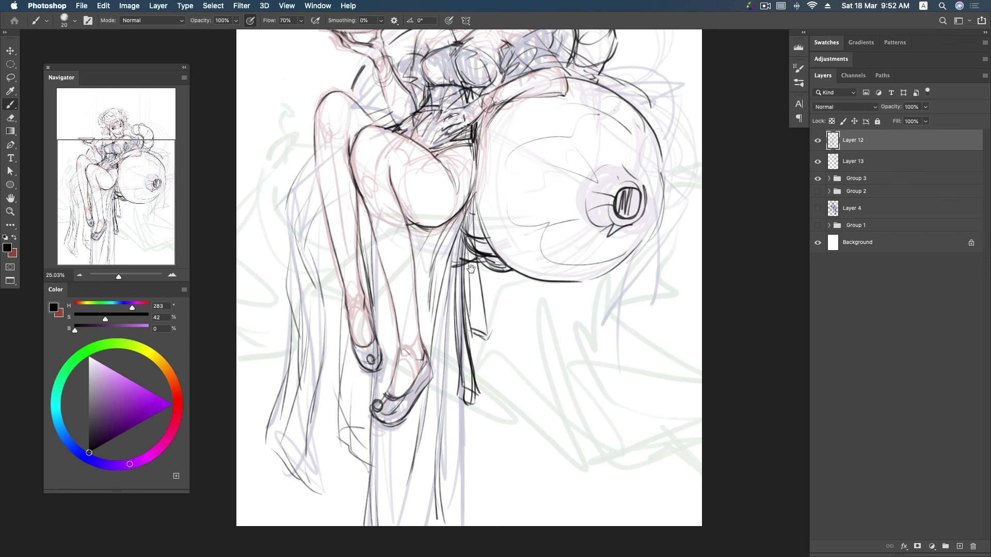
# - Add faint drapery strokes and touch up the vessel's upper-right edge; undo a hip stroke
pyautogui.moveTo(470, 269); pyautogui.dragTo(463, 298)
pyautogui.moveTo(304, 319); pyautogui.dragTo(290, 268)
pyautogui.moveTo(310, 393)
pyautogui.mouseDown()
pyautogui.moveTo(308, 328)
pyautogui.moveTo(309, 357)
pyautogui.mouseUp()
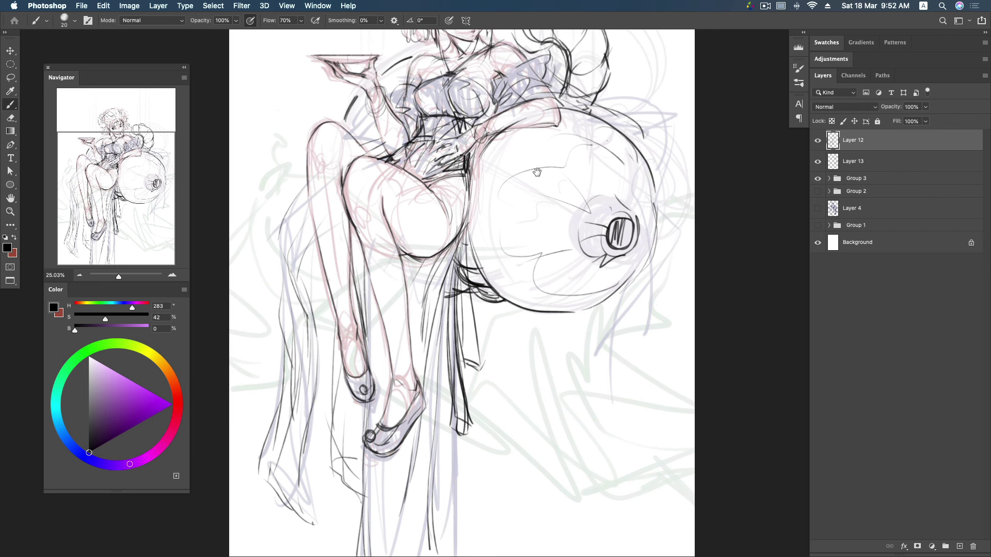
pyautogui.scroll(3, 537, 172)
pyautogui.moveTo(575, 181); pyautogui.dragTo(588, 201)
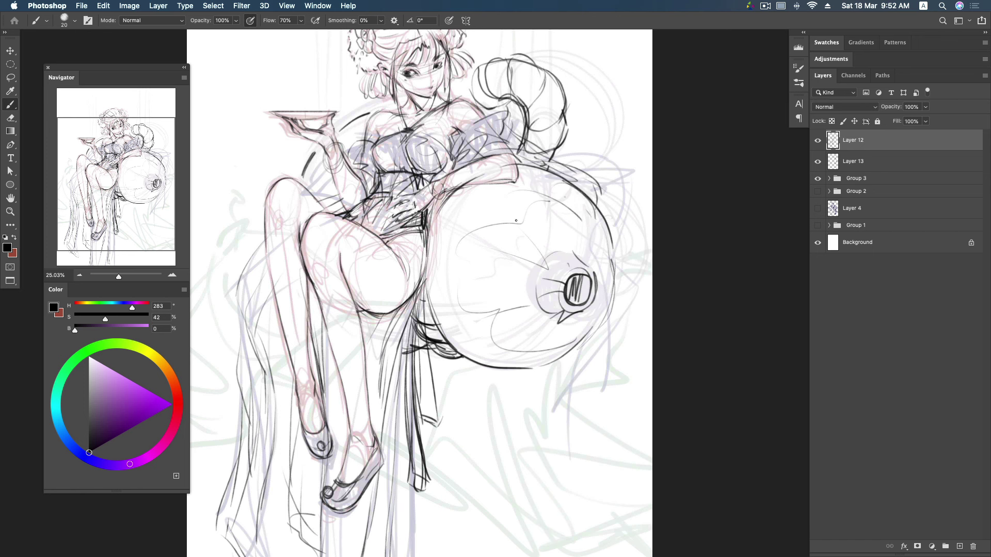
pyautogui.moveTo(421, 217); pyautogui.dragTo(422, 253)
pyautogui.press('super+z')
# - Ink the vessel's right side and top-right outline from the shoulder down
pyautogui.moveTo(502, 147)
pyautogui.mouseDown()
pyautogui.moveTo(561, 166)
pyautogui.moveTo(633, 230)
pyautogui.mouseUp()
pyautogui.moveTo(583, 202)
pyautogui.mouseDown()
pyautogui.moveTo(617, 224)
pyautogui.moveTo(627, 279)
pyautogui.mouseUp()
pyautogui.moveTo(520, 147)
pyautogui.mouseDown()
pyautogui.moveTo(624, 198)
pyautogui.moveTo(617, 231)
pyautogui.mouseUp()
pyautogui.moveTo(417, 147); pyautogui.dragTo(397, 191)
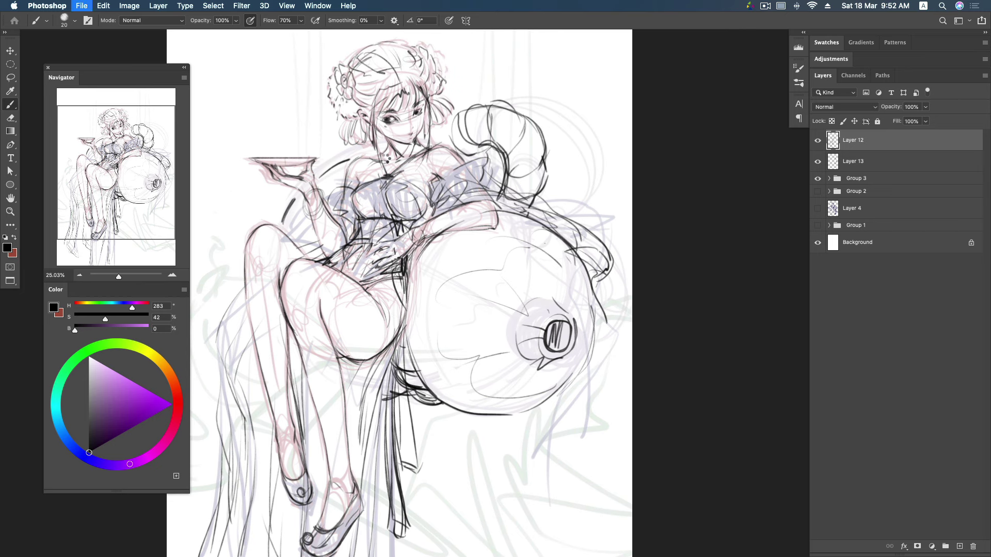
# - Create Layer 14 below Layer 13 and sketch the first drapery curves at lower right
pyautogui.click(961, 547)
pyautogui.moveTo(883, 147); pyautogui.dragTo(880, 191)
pyautogui.moveTo(592, 277); pyautogui.dragTo(651, 118)
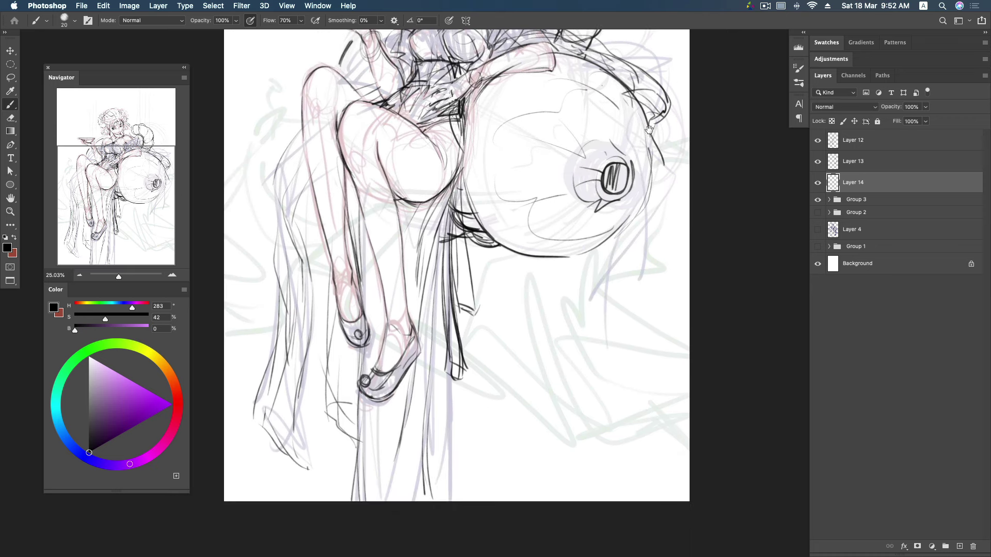
pyautogui.moveTo(479, 353)
pyautogui.mouseDown()
pyautogui.moveTo(582, 440)
pyautogui.moveTo(525, 256)
pyautogui.moveTo(528, 275)
pyautogui.moveTo(623, 243)
pyautogui.moveTo(610, 261)
pyautogui.mouseUp()
pyautogui.moveTo(610, 262); pyautogui.dragTo(625, 274)
pyautogui.moveTo(486, 283); pyautogui.dragTo(532, 338)
pyautogui.moveTo(645, 279)
pyautogui.mouseDown()
pyautogui.moveTo(616, 299)
pyautogui.moveTo(621, 373)
pyautogui.moveTo(506, 382)
pyautogui.mouseUp()
# - Sketch drapery flowing right of the vessel and extend strokes toward the canvas edge
pyautogui.moveTo(691, 151); pyautogui.dragTo(614, 242)
pyautogui.moveTo(650, 208); pyautogui.dragTo(601, 250)
pyautogui.moveTo(658, 187); pyautogui.dragTo(682, 163)
pyautogui.moveTo(573, 247); pyautogui.dragTo(571, 281)
pyautogui.moveTo(615, 388)
pyautogui.mouseDown()
pyautogui.moveTo(689, 422)
pyautogui.moveTo(574, 434)
pyautogui.moveTo(668, 402)
pyautogui.mouseUp()
pyautogui.moveTo(523, 407); pyautogui.dragTo(467, 374)
# - Sketch drapery folds, a long curve and loop along the left edge
pyautogui.moveTo(297, 134)
pyautogui.mouseDown()
pyautogui.moveTo(350, 151)
pyautogui.moveTo(300, 161)
pyautogui.moveTo(312, 234)
pyautogui.mouseUp()
pyautogui.moveTo(295, 184); pyautogui.dragTo(278, 213)
pyautogui.moveTo(327, 251)
pyautogui.mouseDown()
pyautogui.moveTo(312, 307)
pyautogui.moveTo(278, 310)
pyautogui.mouseUp()
pyautogui.moveTo(277, 333); pyautogui.dragTo(313, 330)
pyautogui.moveTo(323, 270); pyautogui.dragTo(313, 335)
pyautogui.moveTo(301, 212)
pyautogui.mouseDown()
pyautogui.moveTo(308, 234)
pyautogui.moveTo(279, 256)
pyautogui.mouseUp()
pyautogui.moveTo(297, 156); pyautogui.dragTo(314, 234)
pyautogui.moveTo(299, 186); pyautogui.dragTo(327, 233)
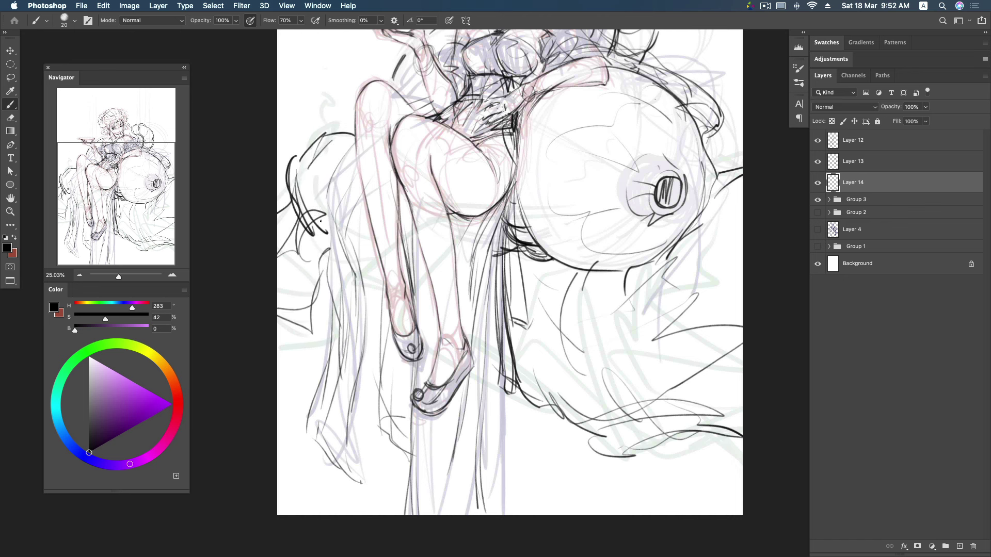
pyautogui.moveTo(297, 323); pyautogui.dragTo(278, 311)
pyautogui.moveTo(308, 259); pyautogui.dragTo(296, 314)
# - Add feather-like marks at lower right and touch up the right foot outline
pyautogui.moveTo(534, 376)
pyautogui.mouseDown()
pyautogui.moveTo(553, 402)
pyautogui.moveTo(612, 432)
pyautogui.mouseUp()
pyautogui.moveTo(550, 345); pyautogui.dragTo(560, 361)
pyautogui.moveTo(560, 357); pyautogui.dragTo(583, 361)
pyautogui.moveTo(583, 354); pyautogui.dragTo(610, 349)
pyautogui.moveTo(459, 335); pyautogui.dragTo(470, 360)
# - Add feather-like strokes and sweeping curves to the right of and below the vessel
pyautogui.moveTo(309, 206); pyautogui.dragTo(366, 157)
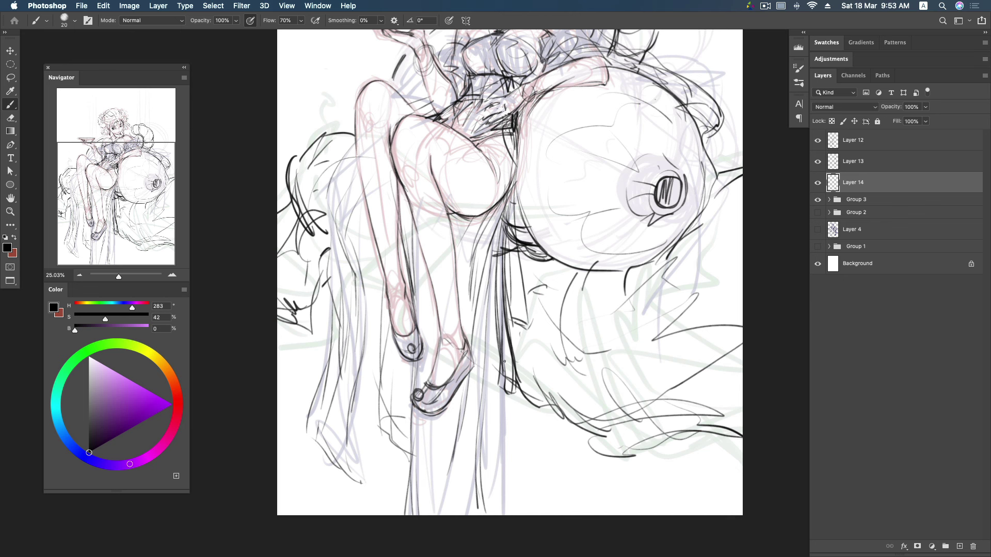
pyautogui.moveTo(578, 369); pyautogui.dragTo(668, 247)
pyautogui.moveTo(624, 320); pyautogui.dragTo(705, 228)
pyautogui.moveTo(588, 302)
pyautogui.mouseDown()
pyautogui.moveTo(648, 271)
pyautogui.moveTo(741, 158)
pyautogui.moveTo(712, 289)
pyautogui.mouseUp()
pyautogui.moveTo(733, 178)
pyautogui.mouseDown()
pyautogui.moveTo(739, 318)
pyautogui.moveTo(680, 255)
pyautogui.moveTo(687, 354)
pyautogui.mouseUp()
pyautogui.moveTo(671, 271); pyautogui.dragTo(677, 384)
pyautogui.moveTo(627, 343)
pyautogui.mouseDown()
pyautogui.moveTo(604, 395)
pyautogui.moveTo(733, 428)
pyautogui.moveTo(590, 445)
pyautogui.mouseUp()
pyautogui.scroll(5, 566, 274)
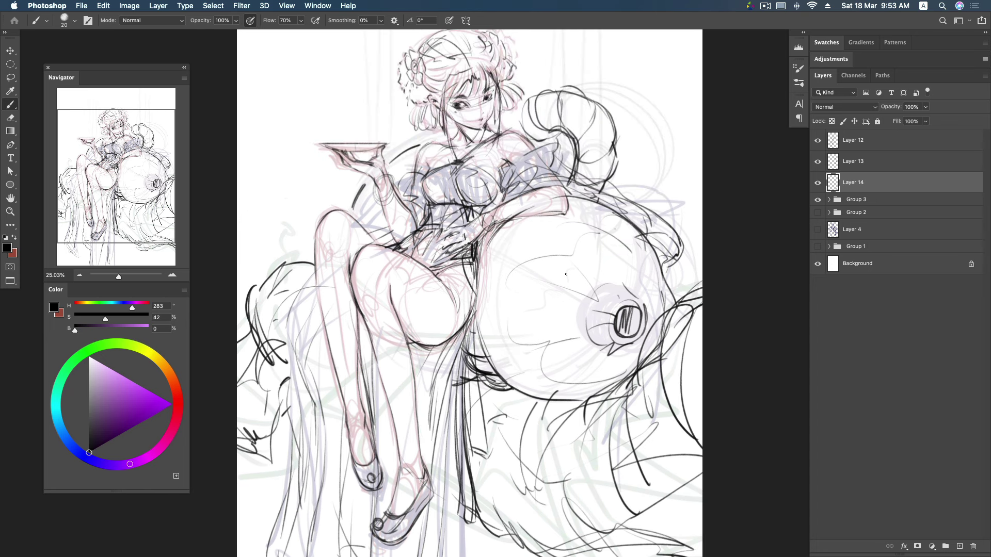
# - Zoom out to the whole page and hide Group 3 so only black line art shows
pyautogui.press('z')
pyautogui.moveTo(566, 274); pyautogui.dragTo(521, 274)
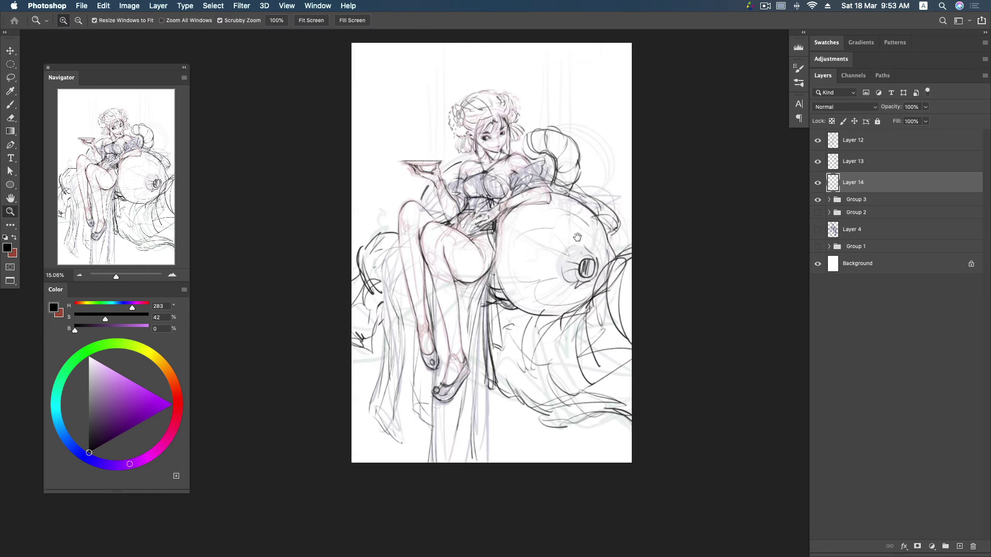
pyautogui.click(817, 199)
pyautogui.moveTo(544, 223)
pyautogui.mouseDown()
pyautogui.moveTo(515, 216)
pyautogui.moveTo(523, 262)
pyautogui.mouseUp()
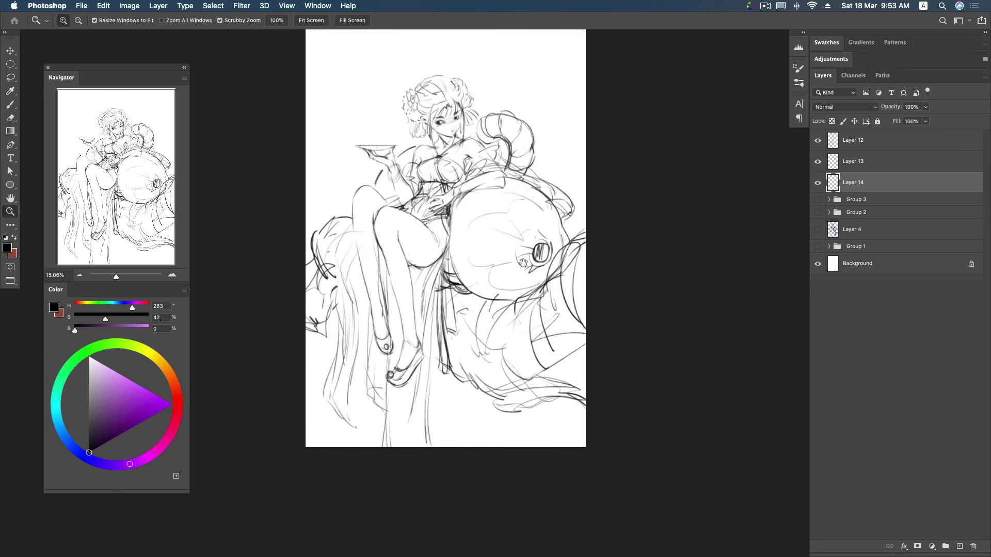
pyautogui.click(768, 7)
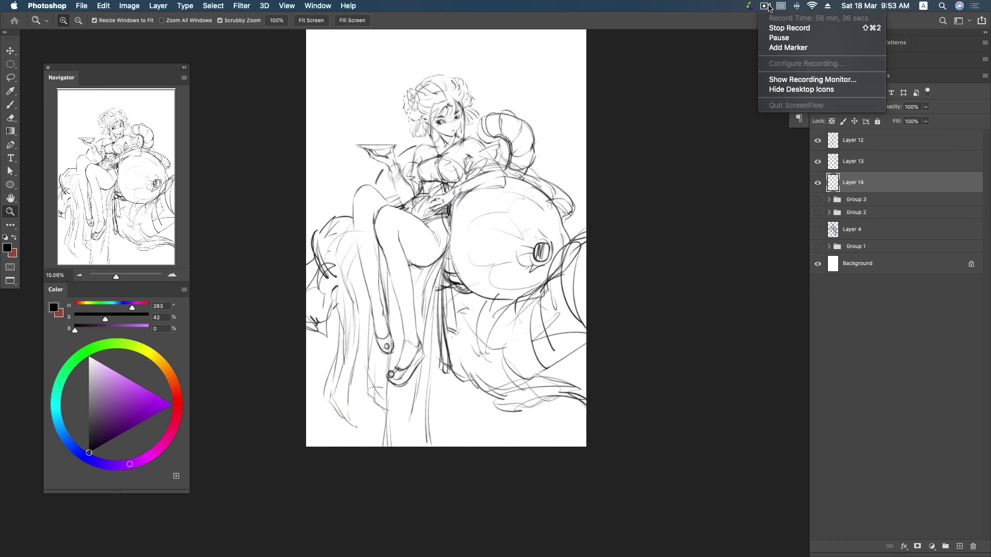